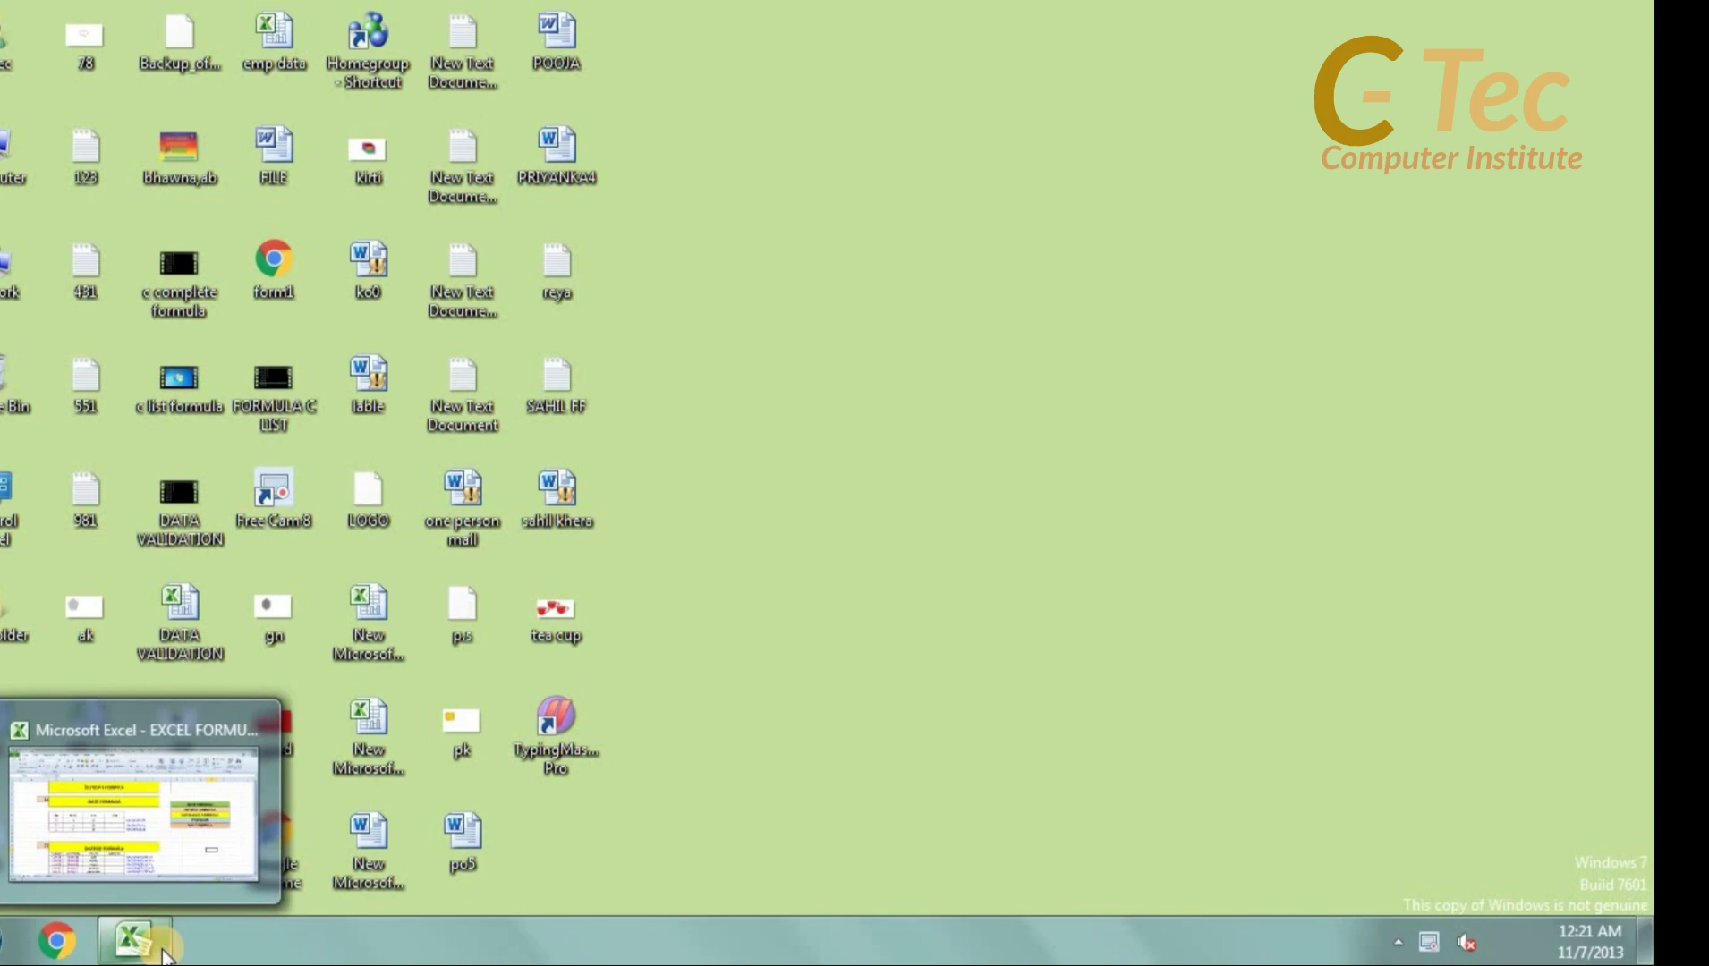
Restore the Excel workbook and select the first empty Date cell in the DATE FORMULA table
left_click(164, 954)
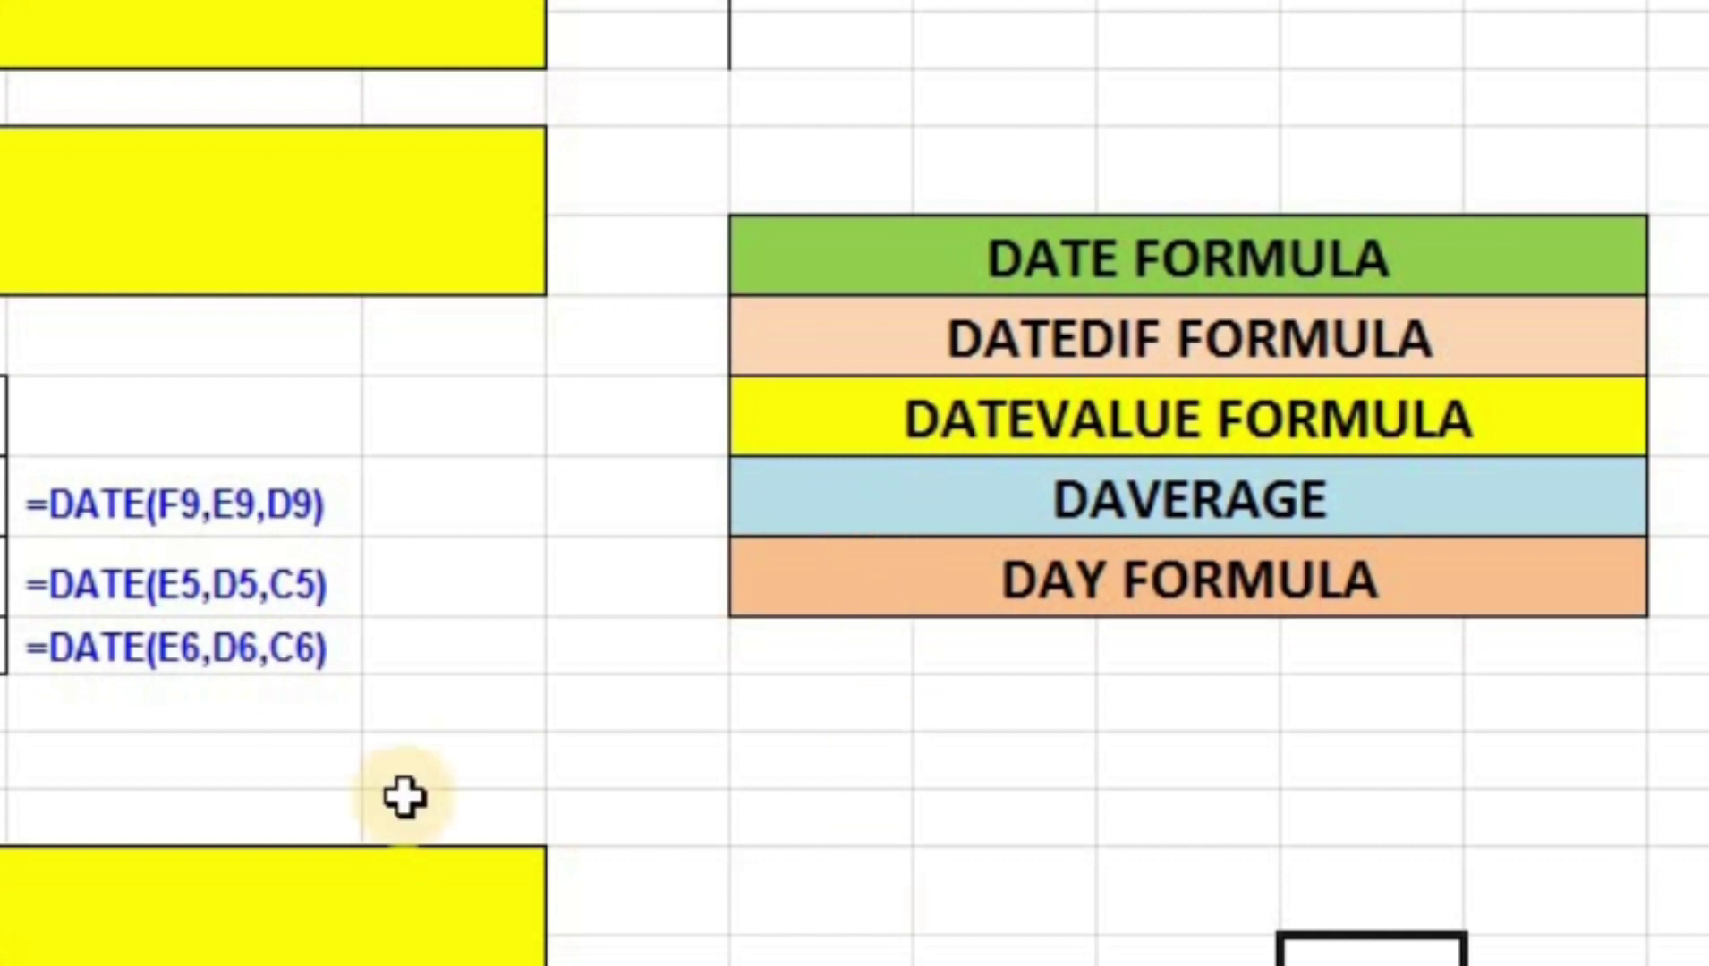
left_click(6, 527)
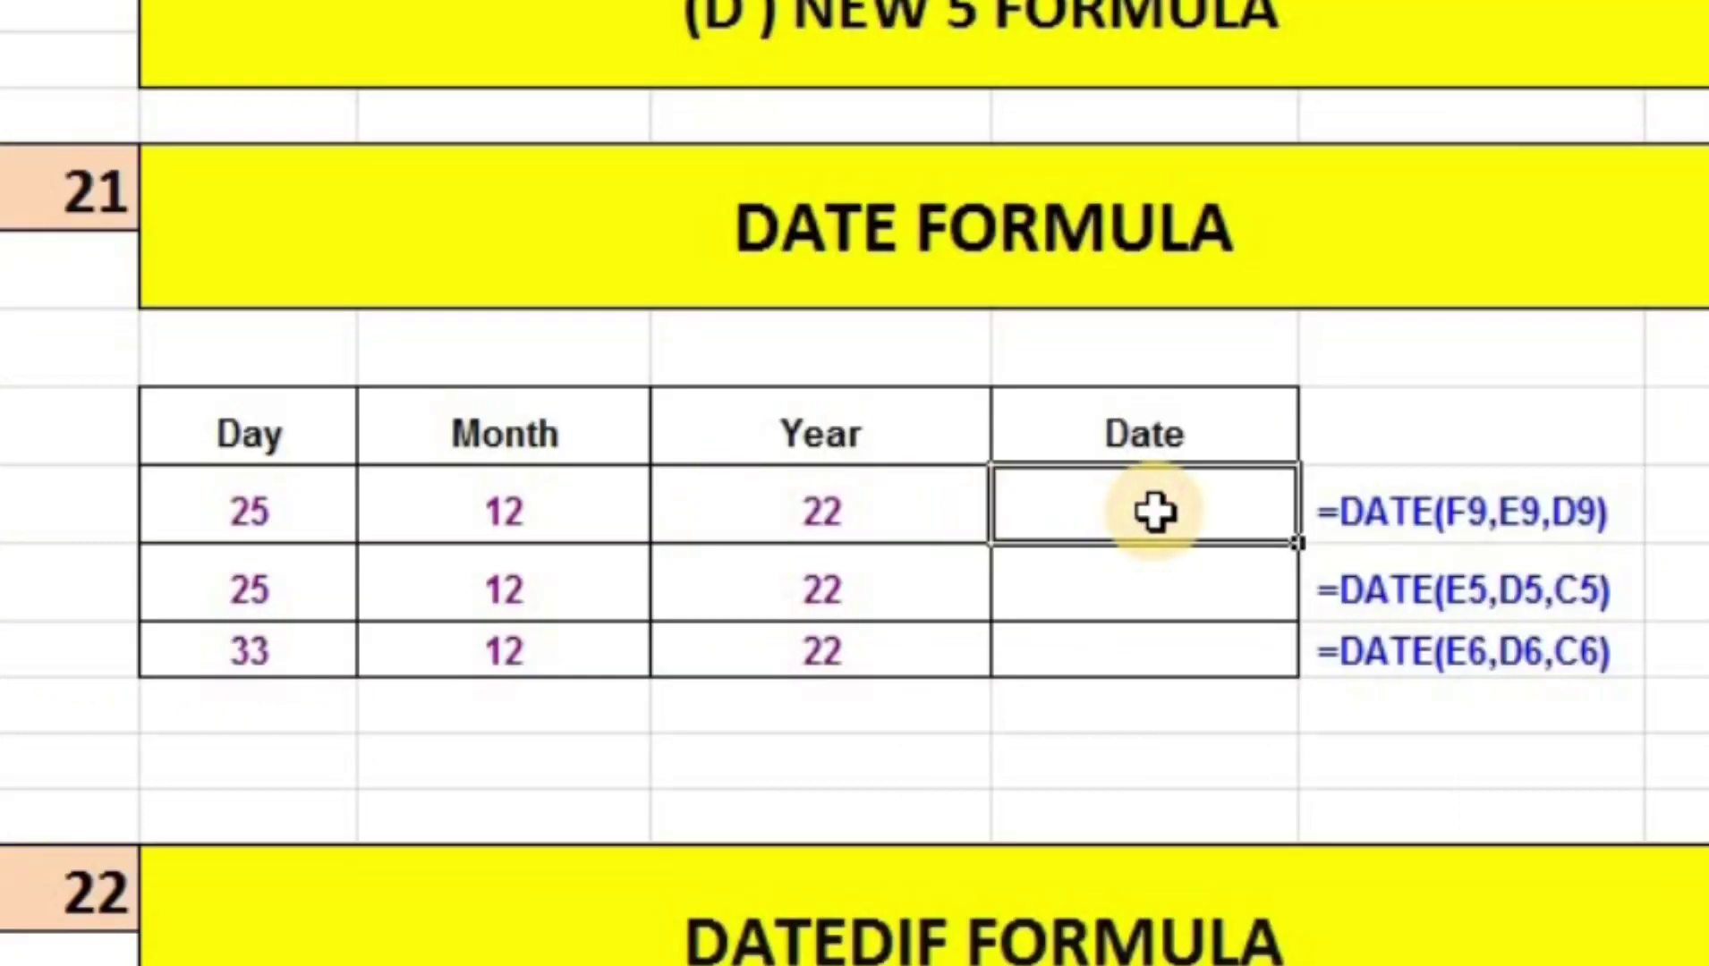
Enter =DATE(F9,E9,D9) in the first Date cell so it shows 12/25/22
type("=")
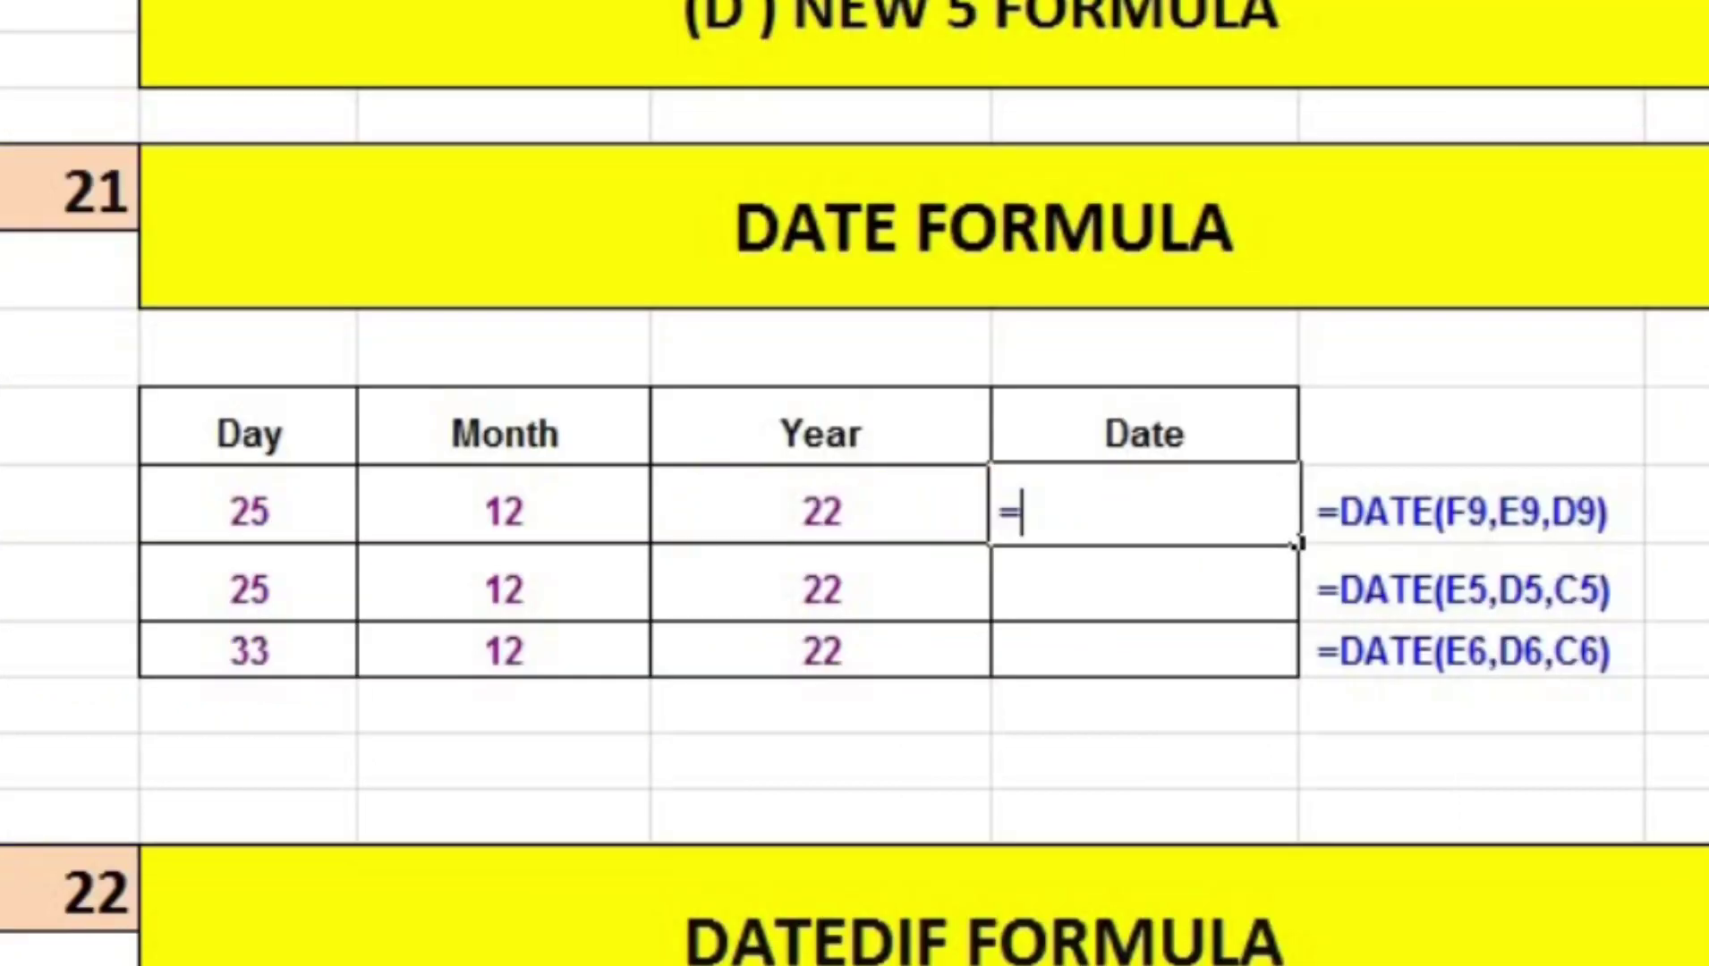
type("DAT")
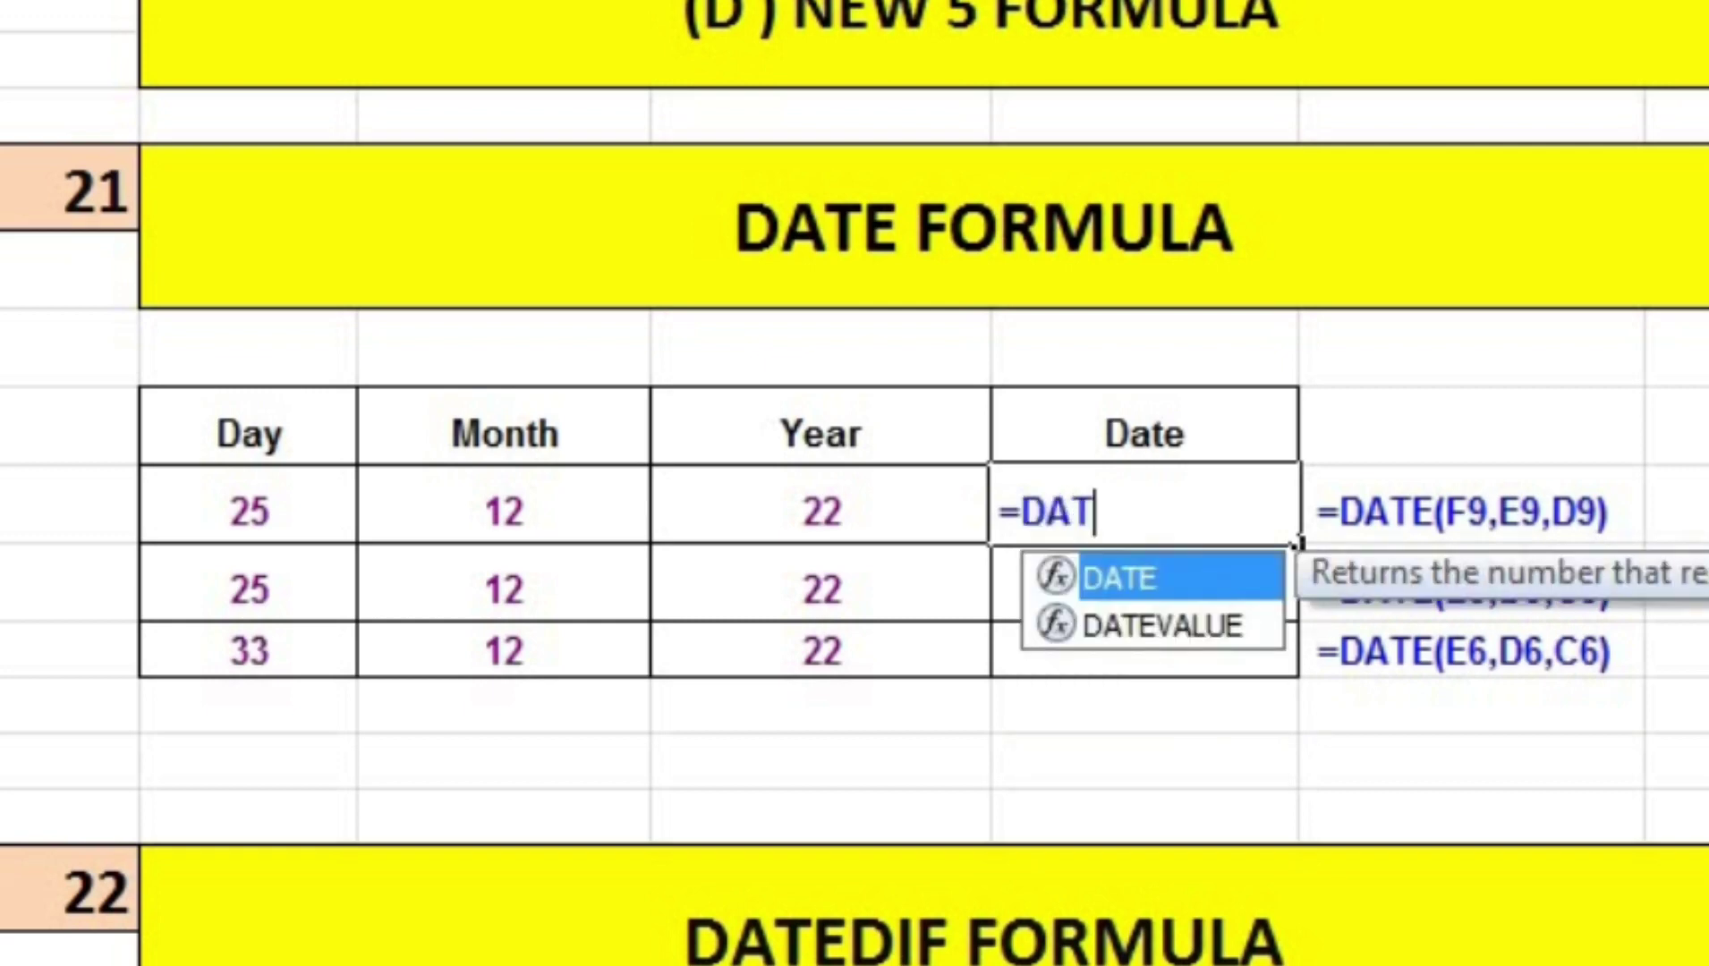
type("E")
type("(")
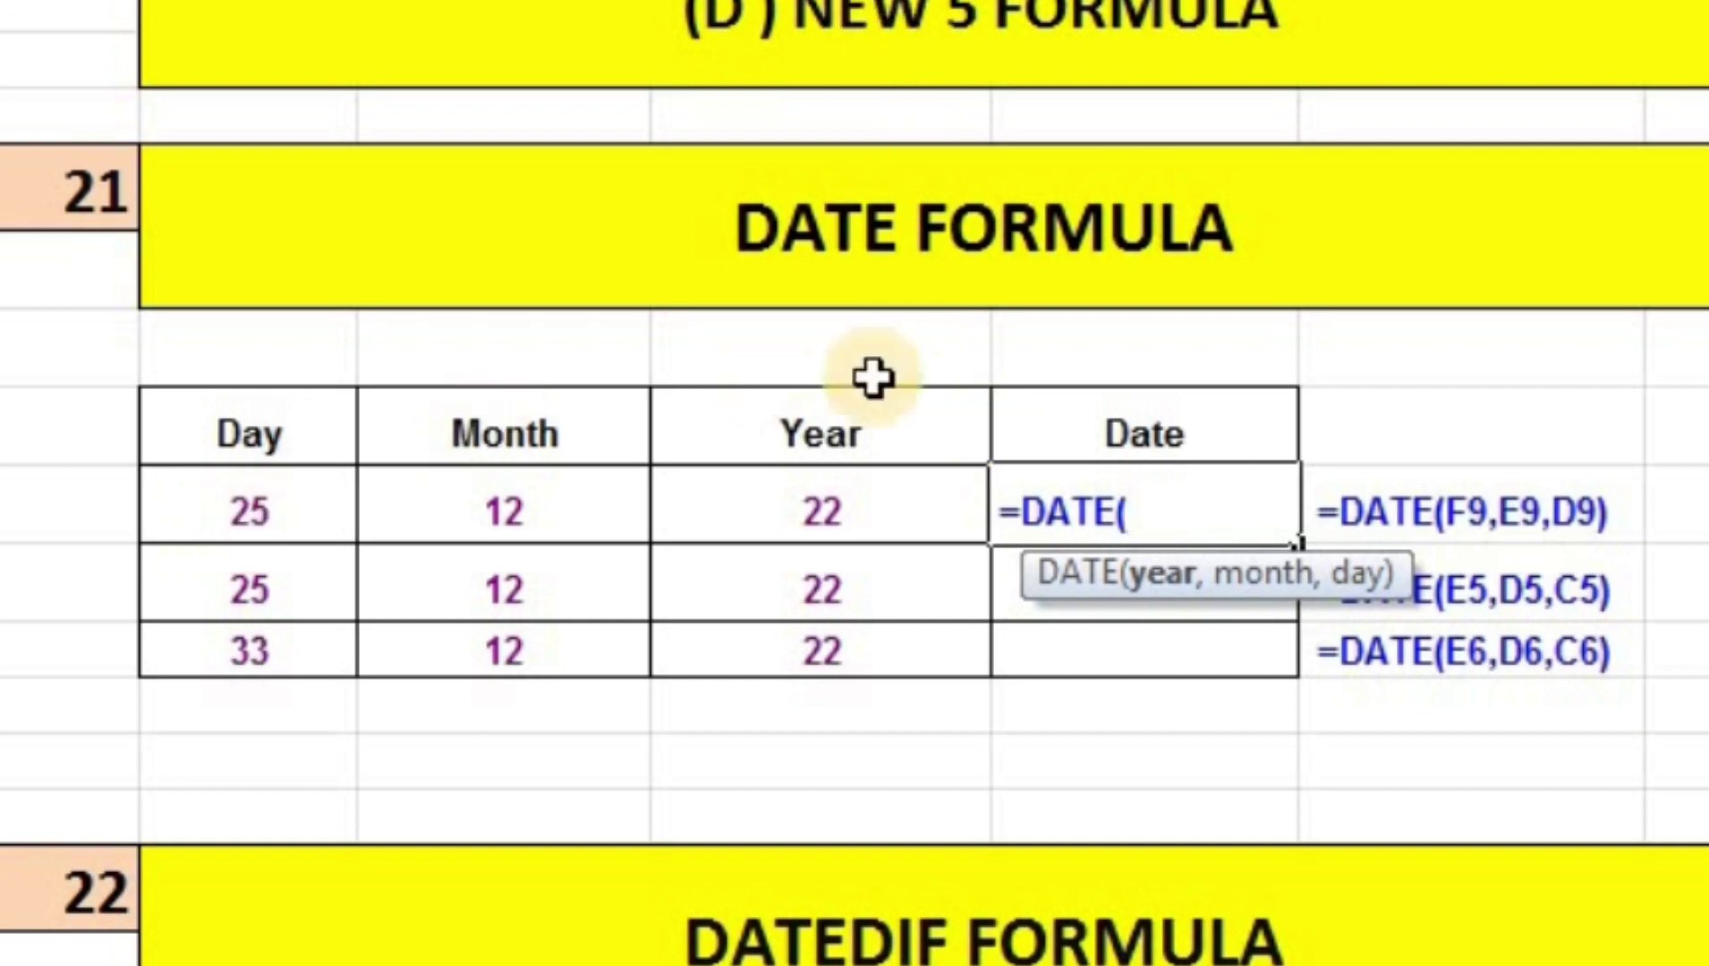
left_click(795, 522)
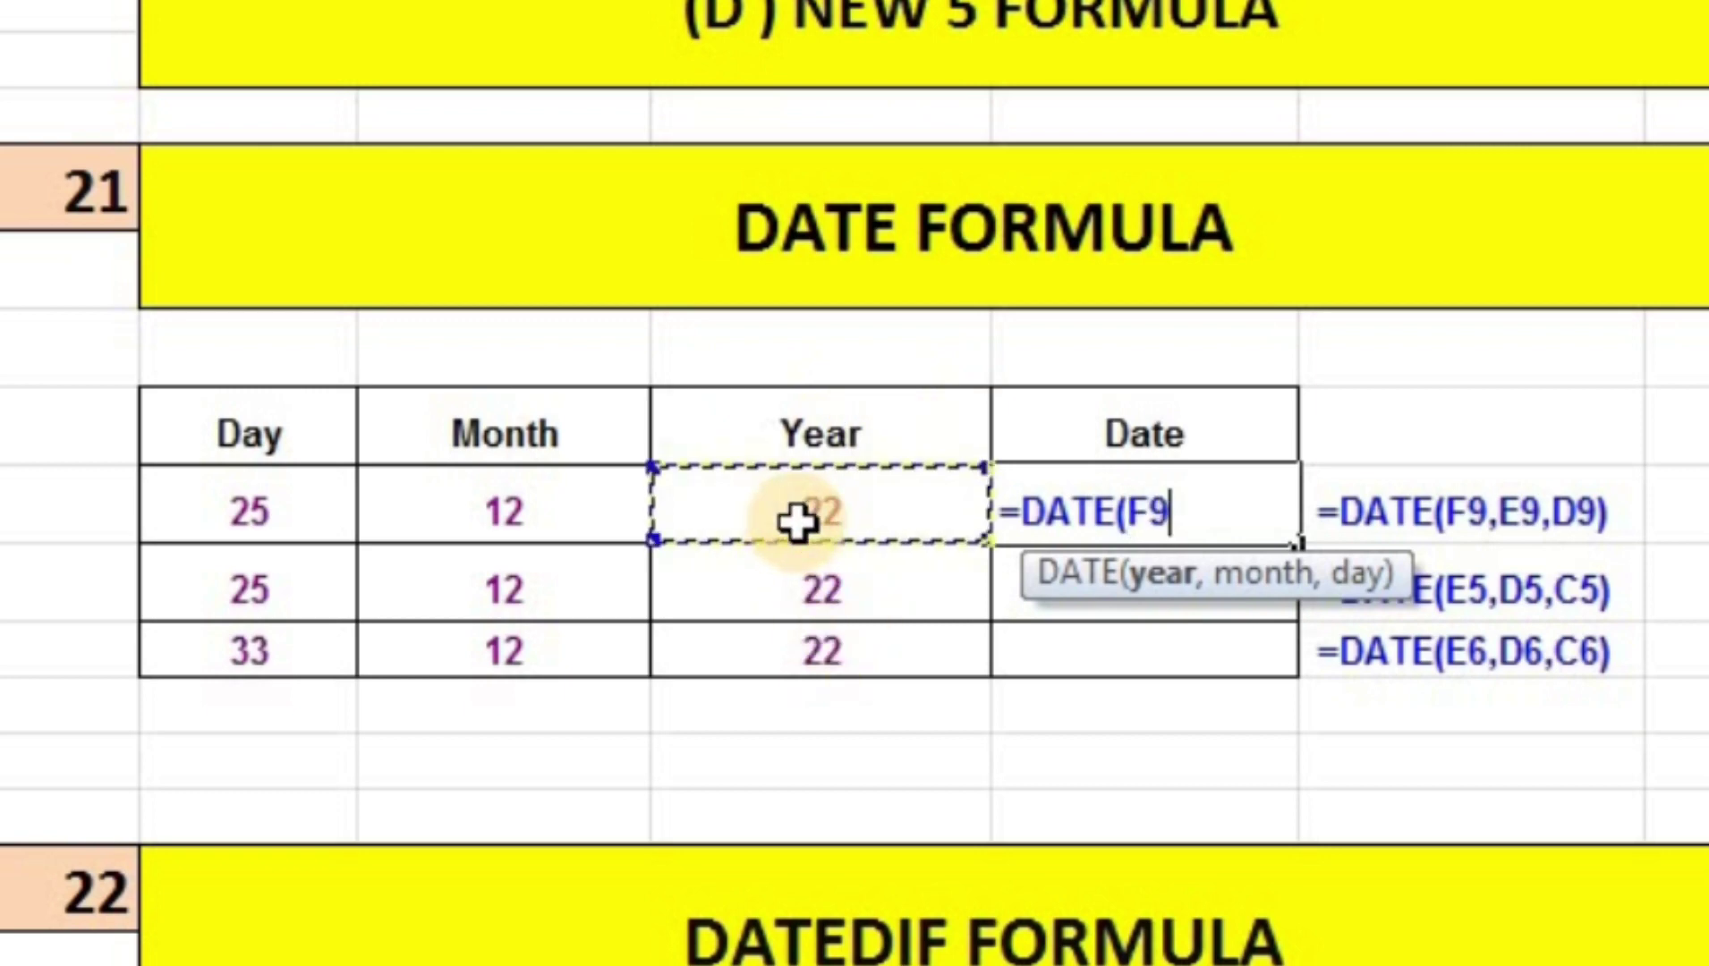
type(",")
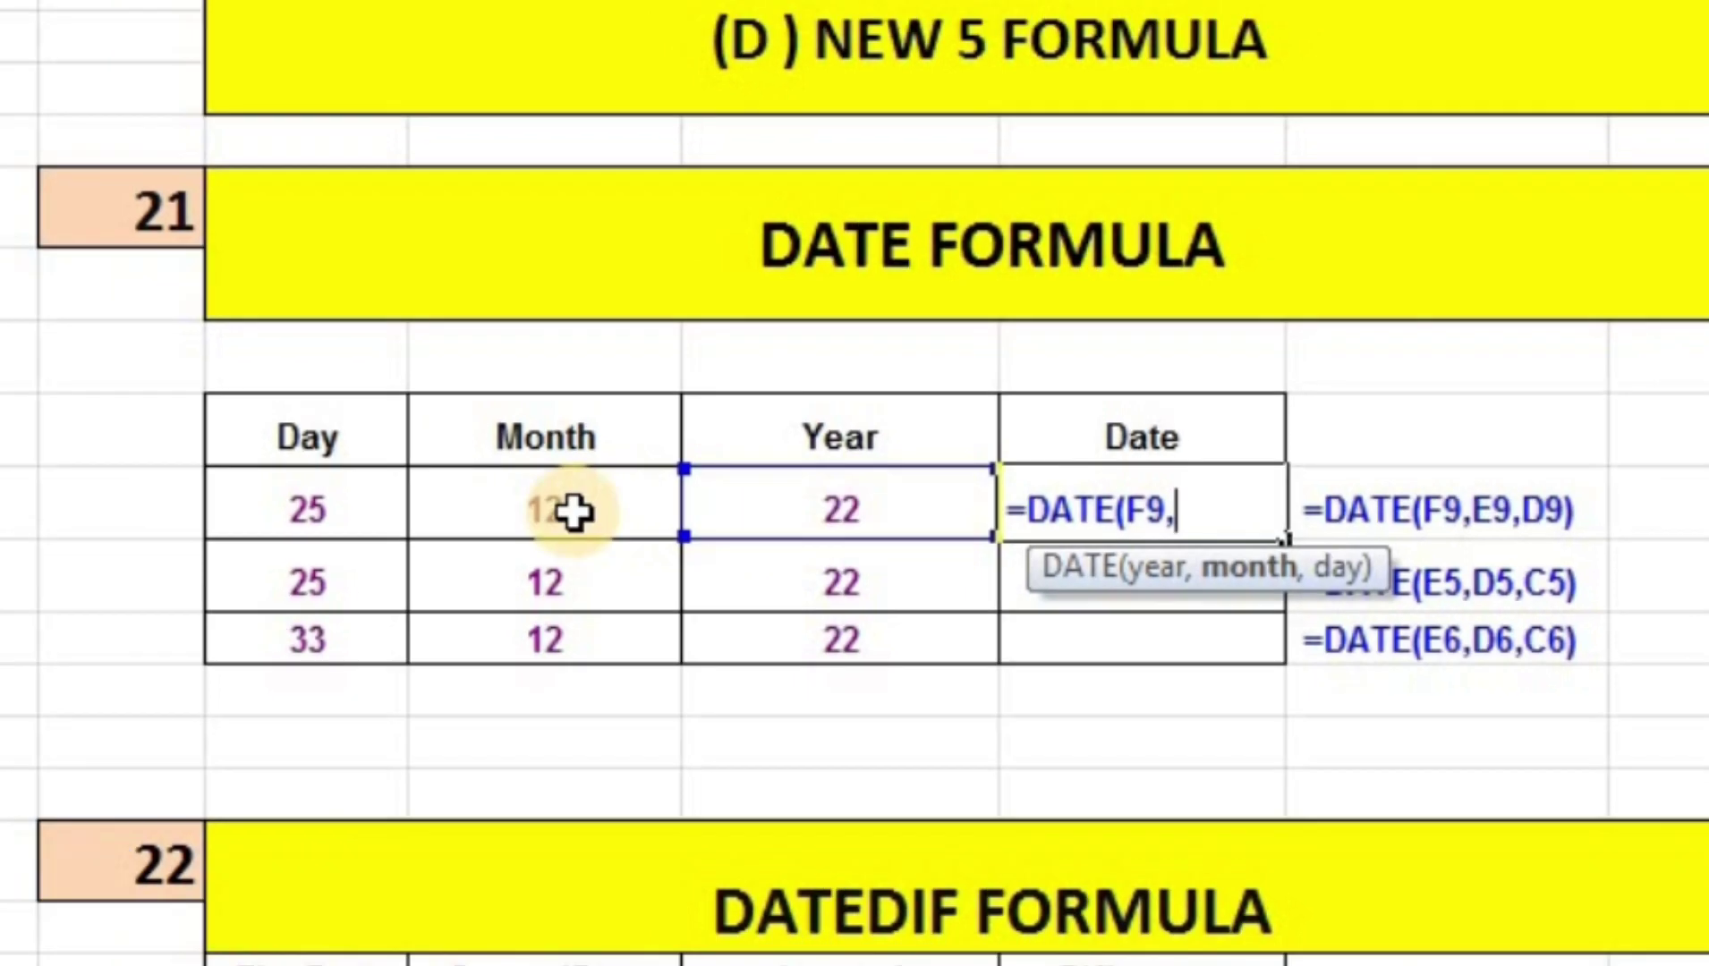
left_click(572, 512)
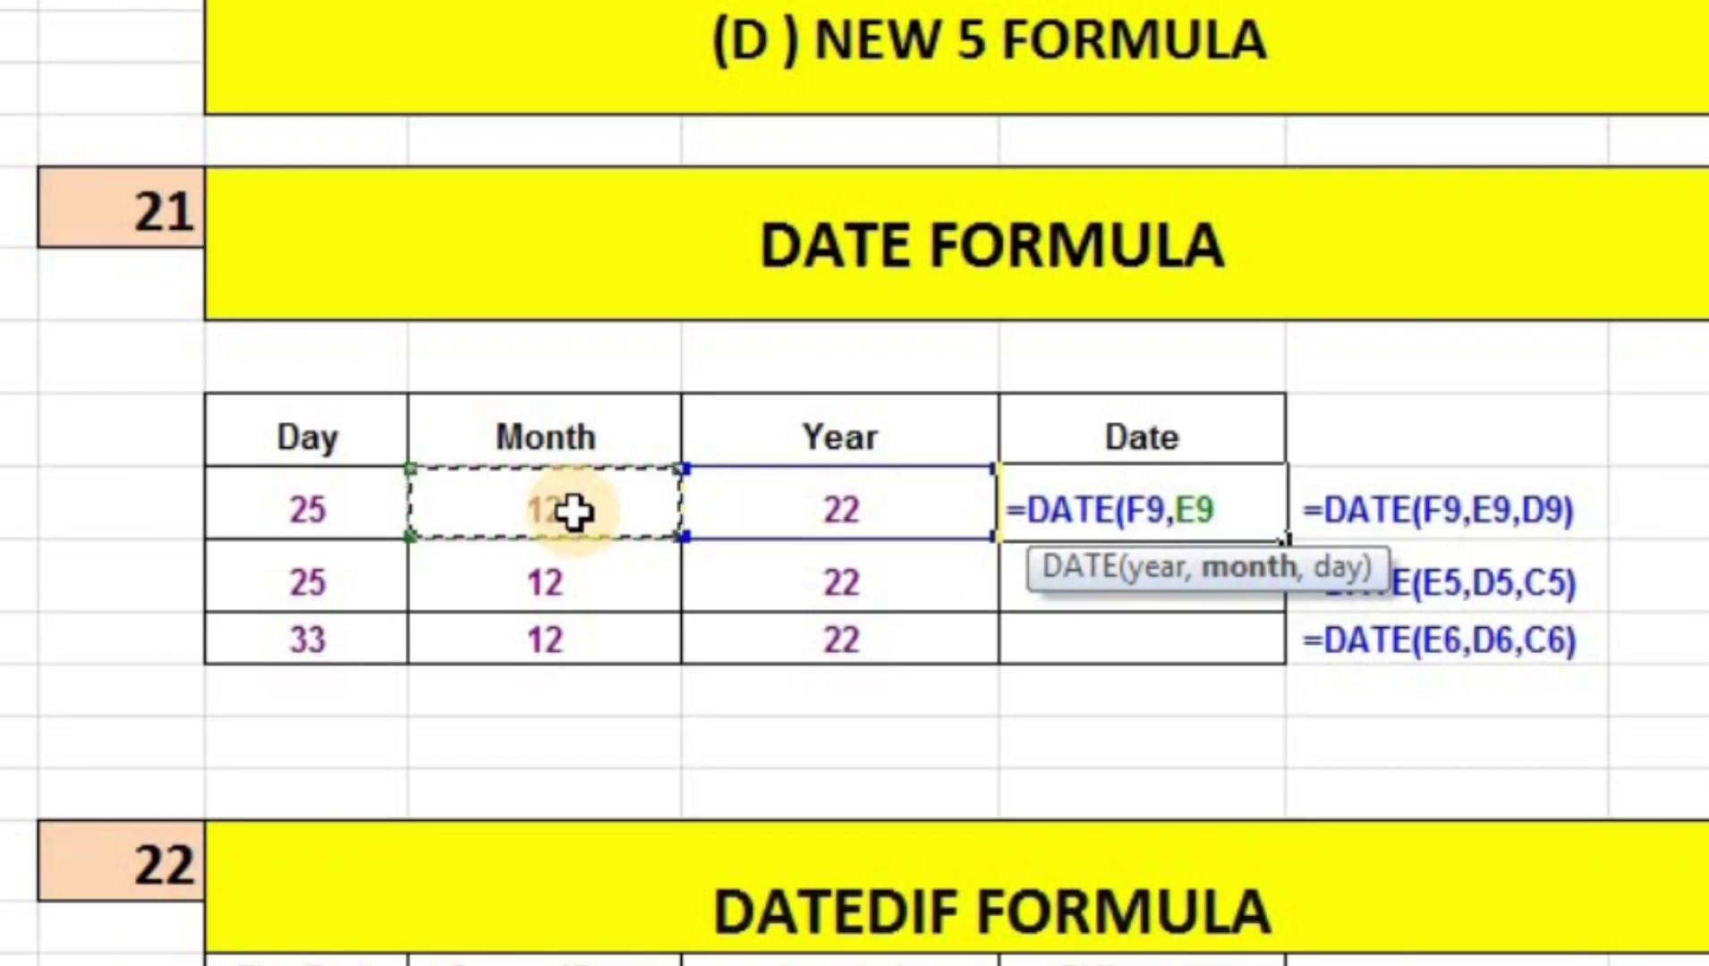
type(",")
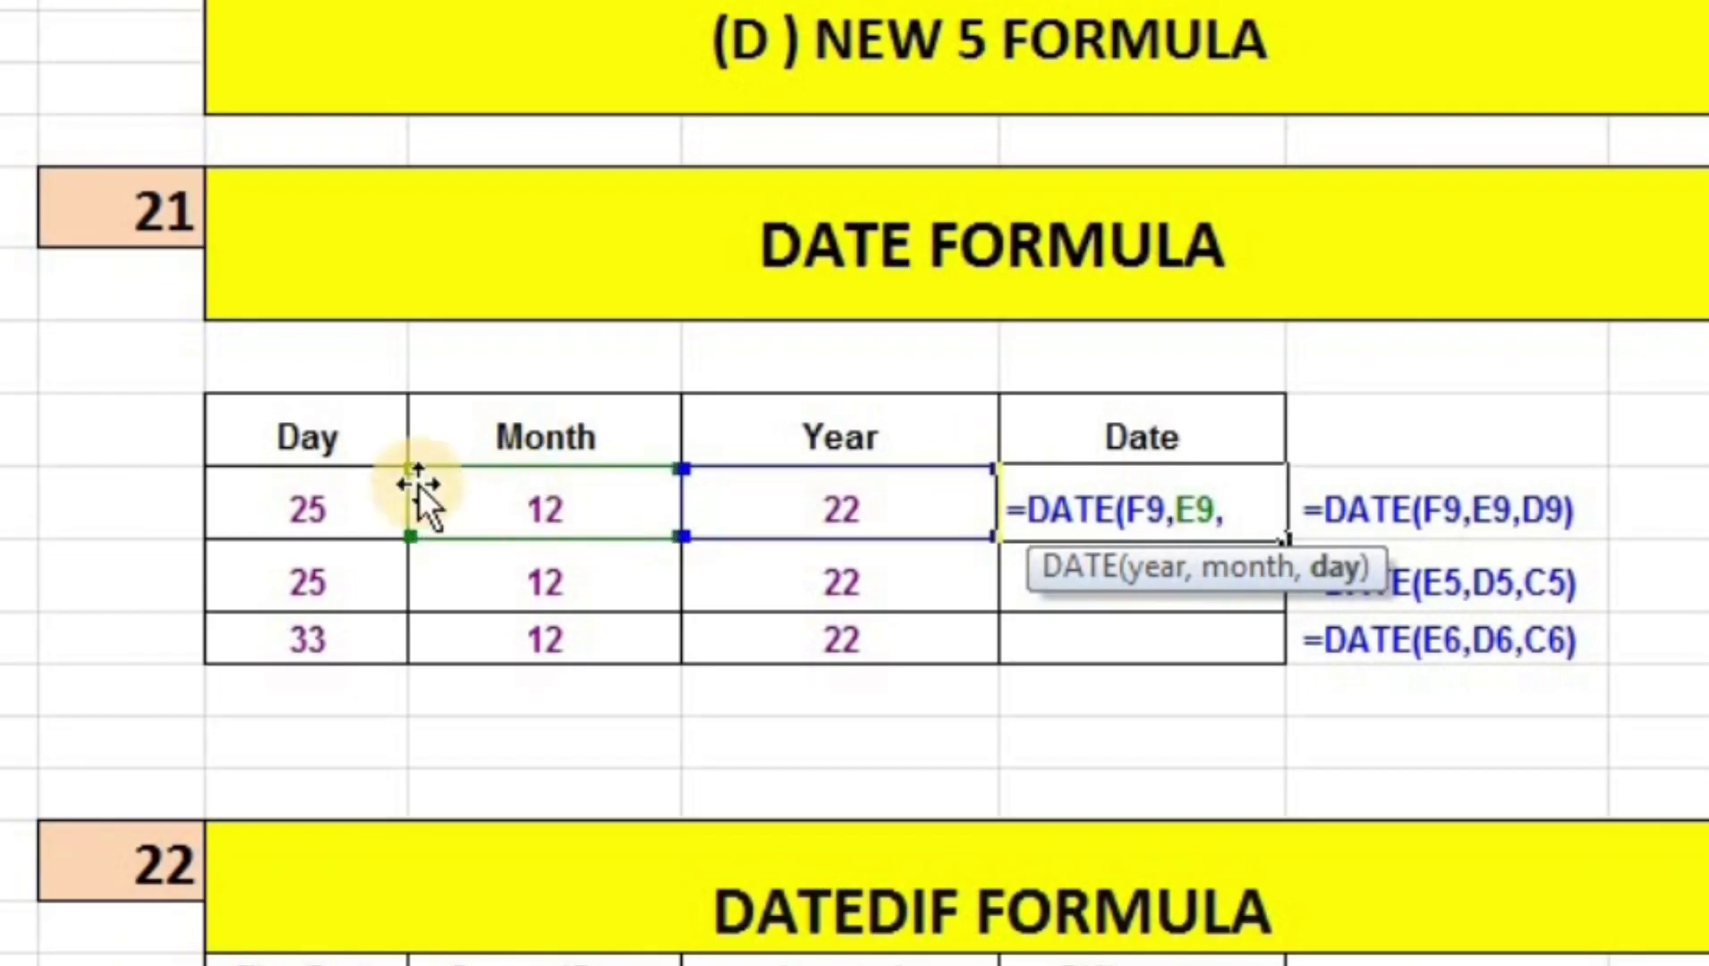
left_click(343, 492)
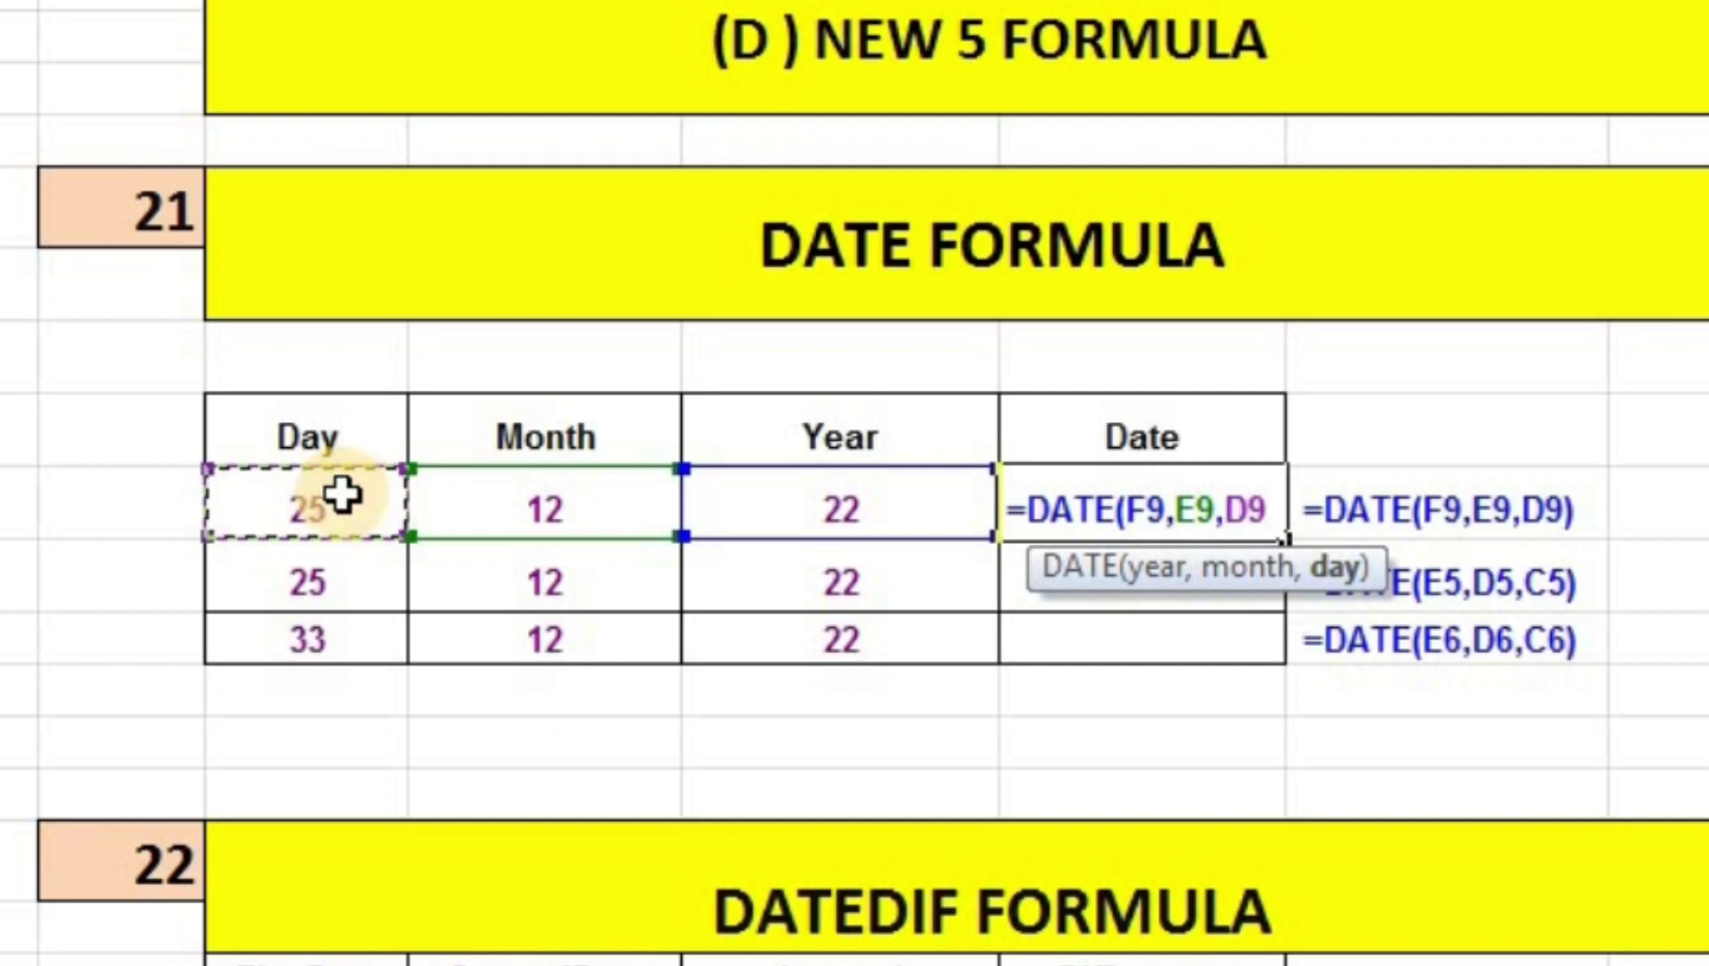
type(")")
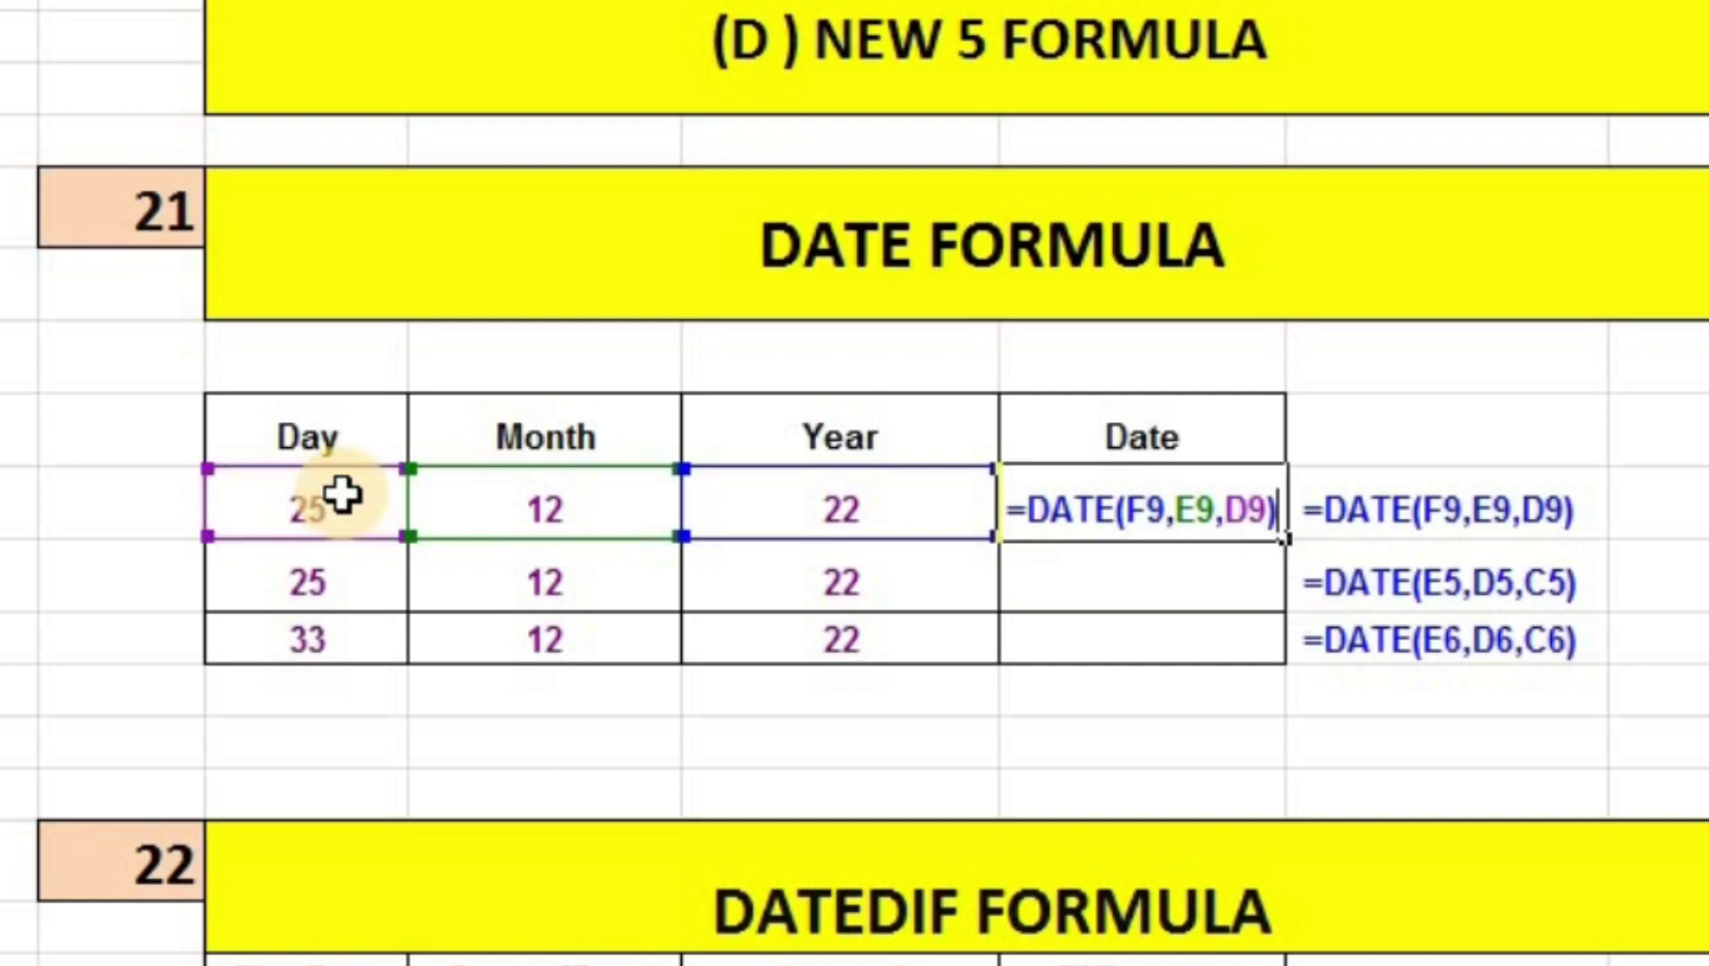
key("Return")
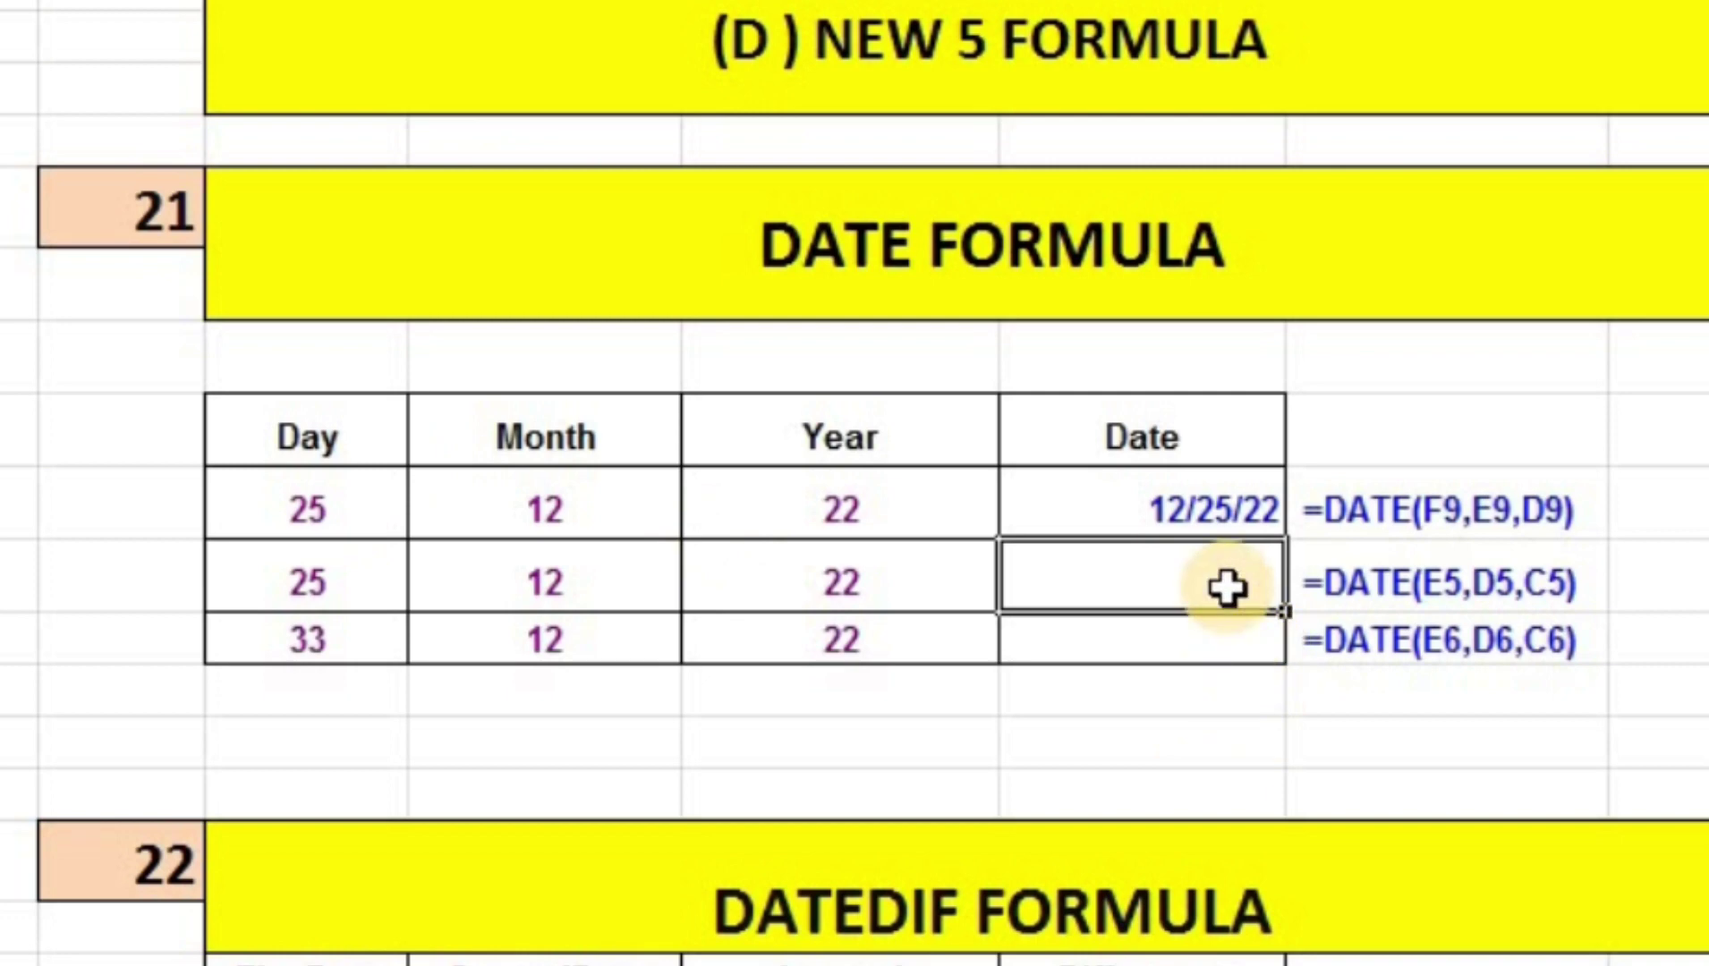
Build the second row's date with =DATE from its Year, Month and Day, showing 25-Dec-22
type("=")
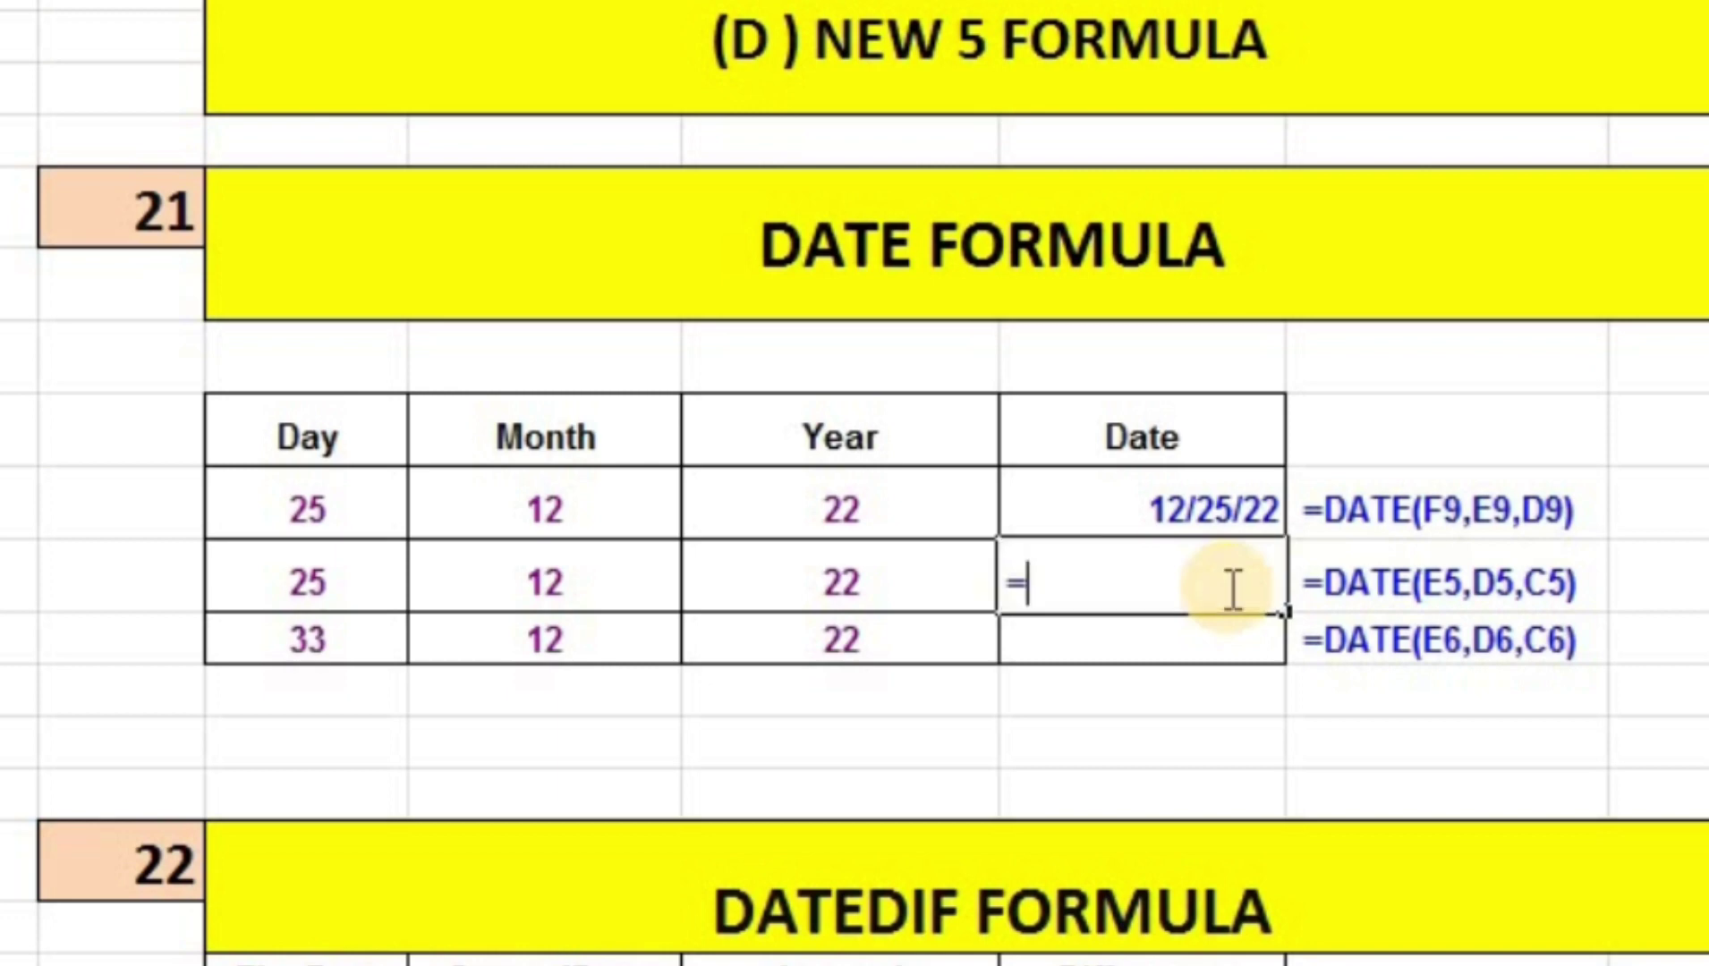
type("DA")
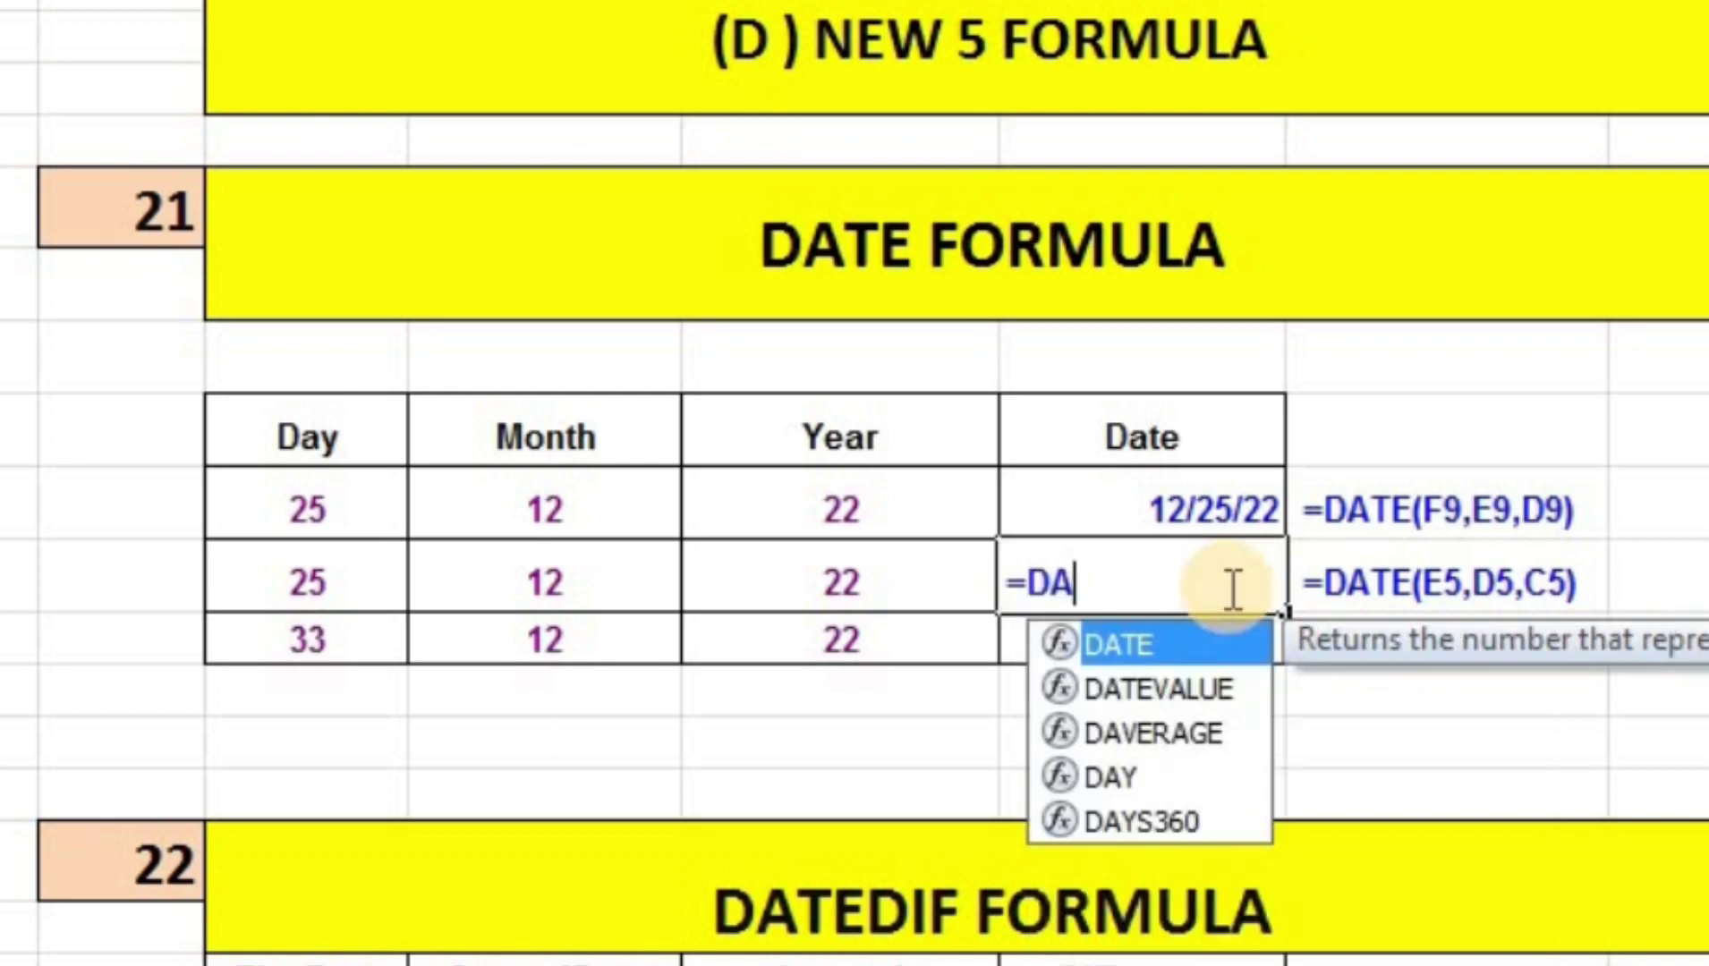
type("TE")
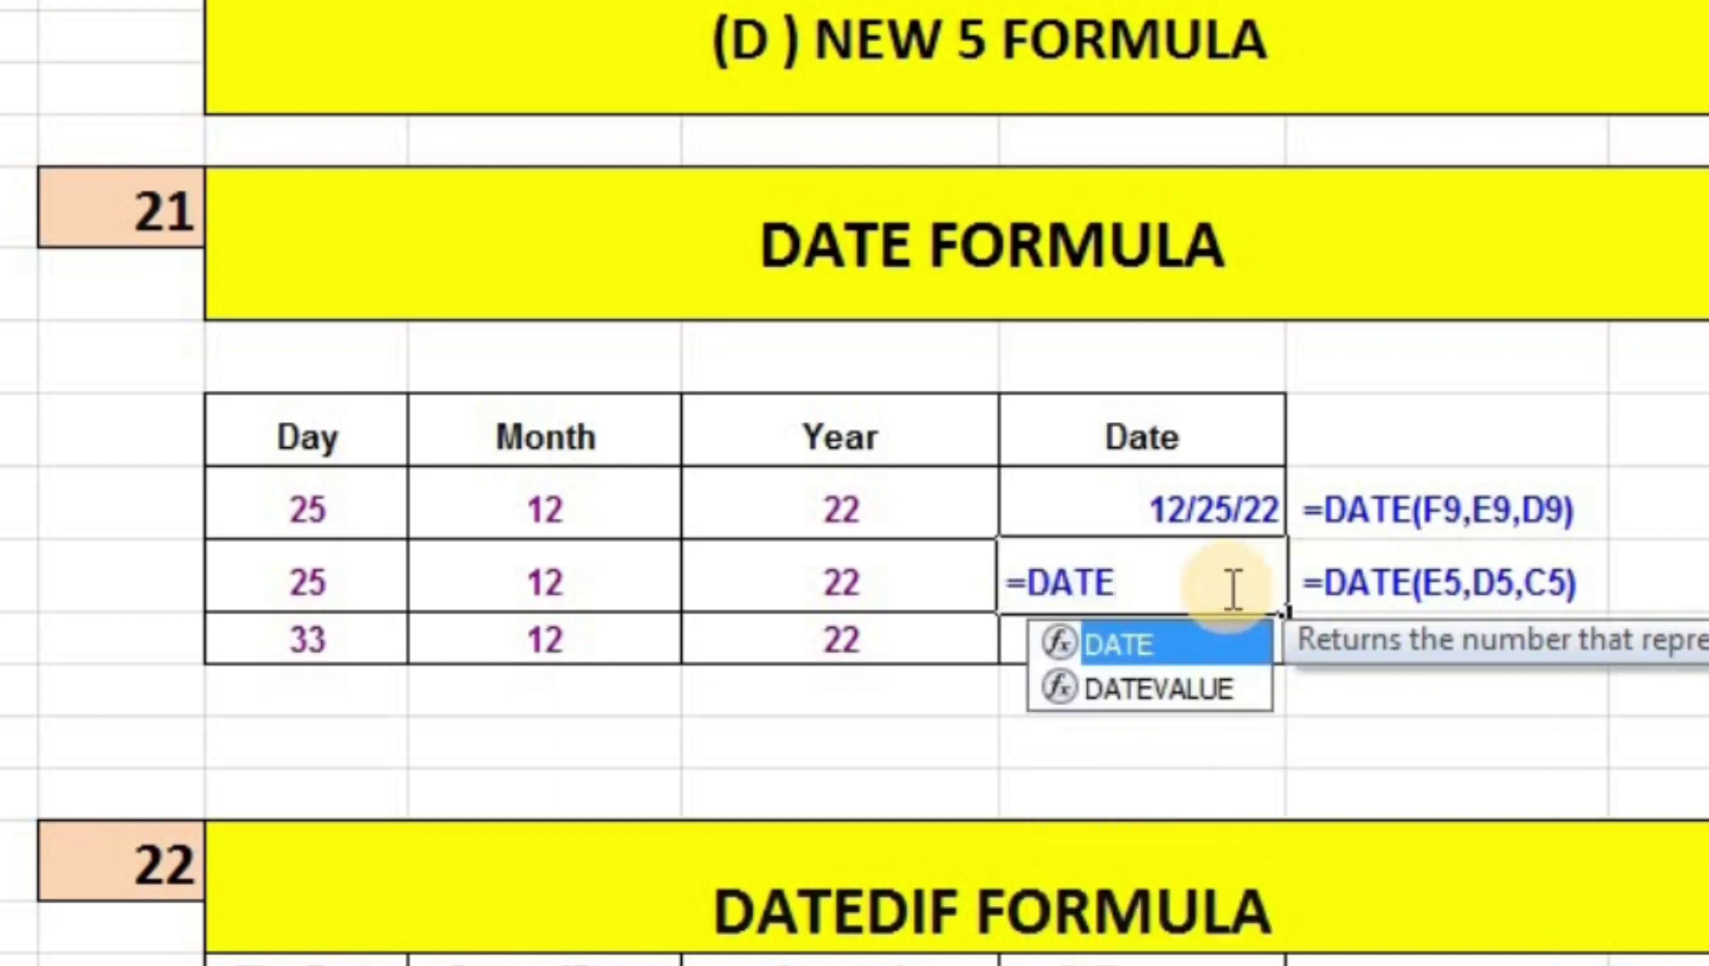
type("(")
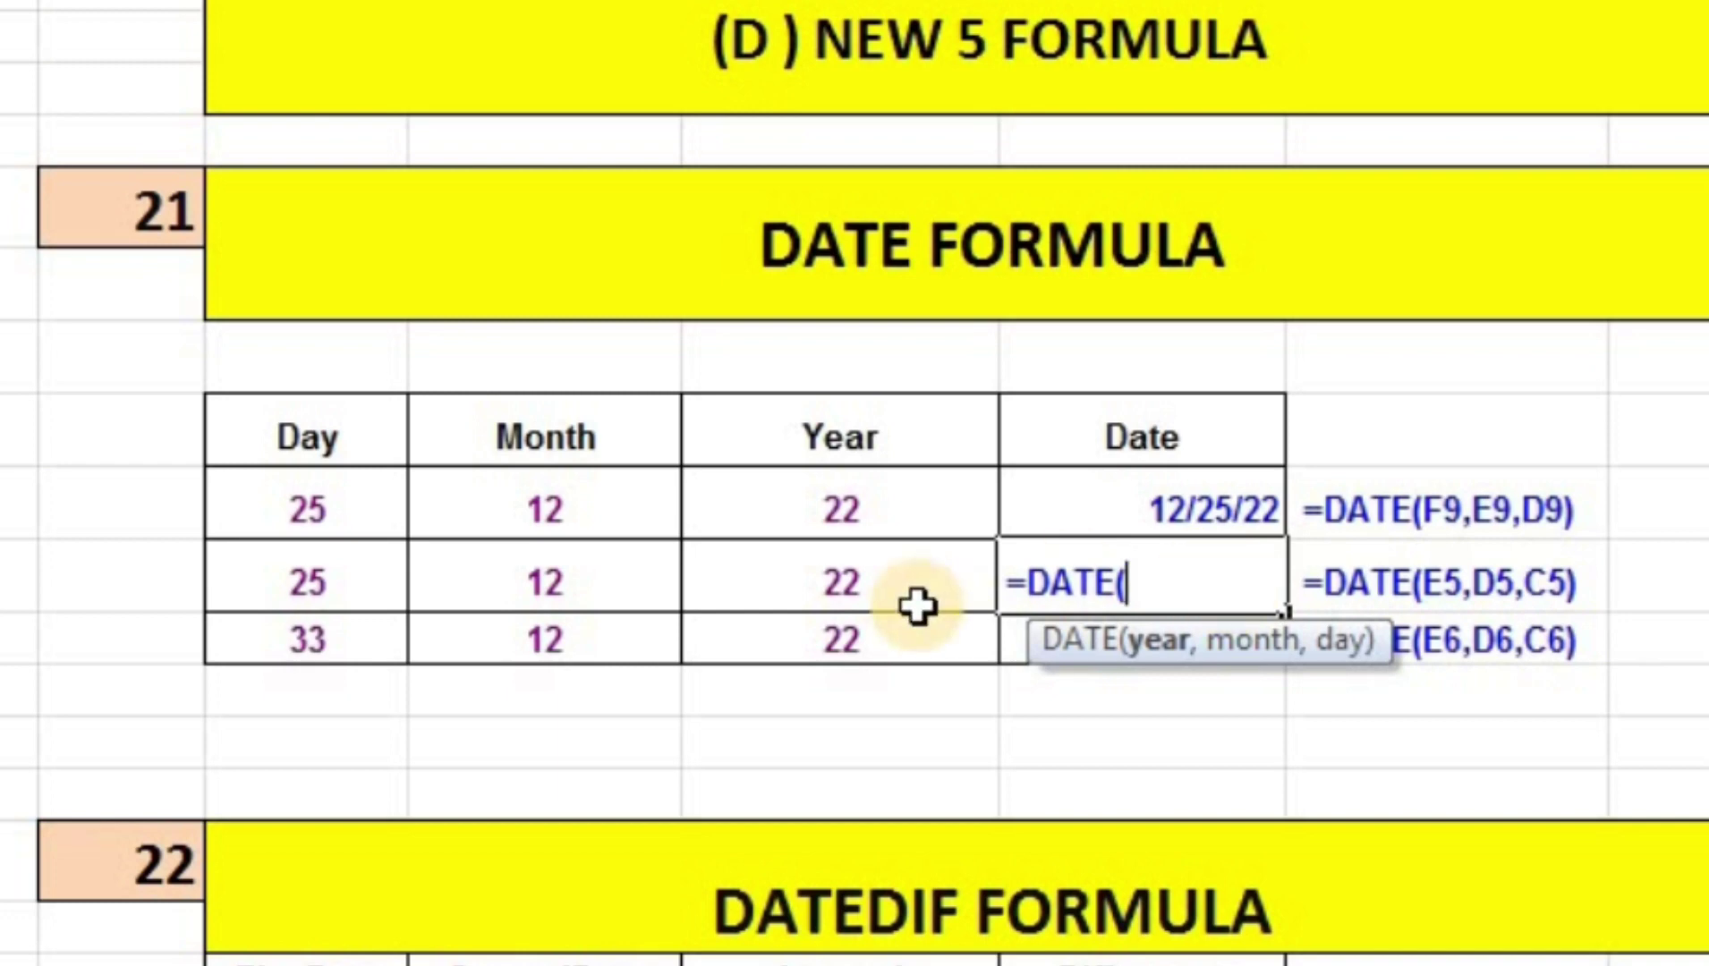
left_click(919, 603)
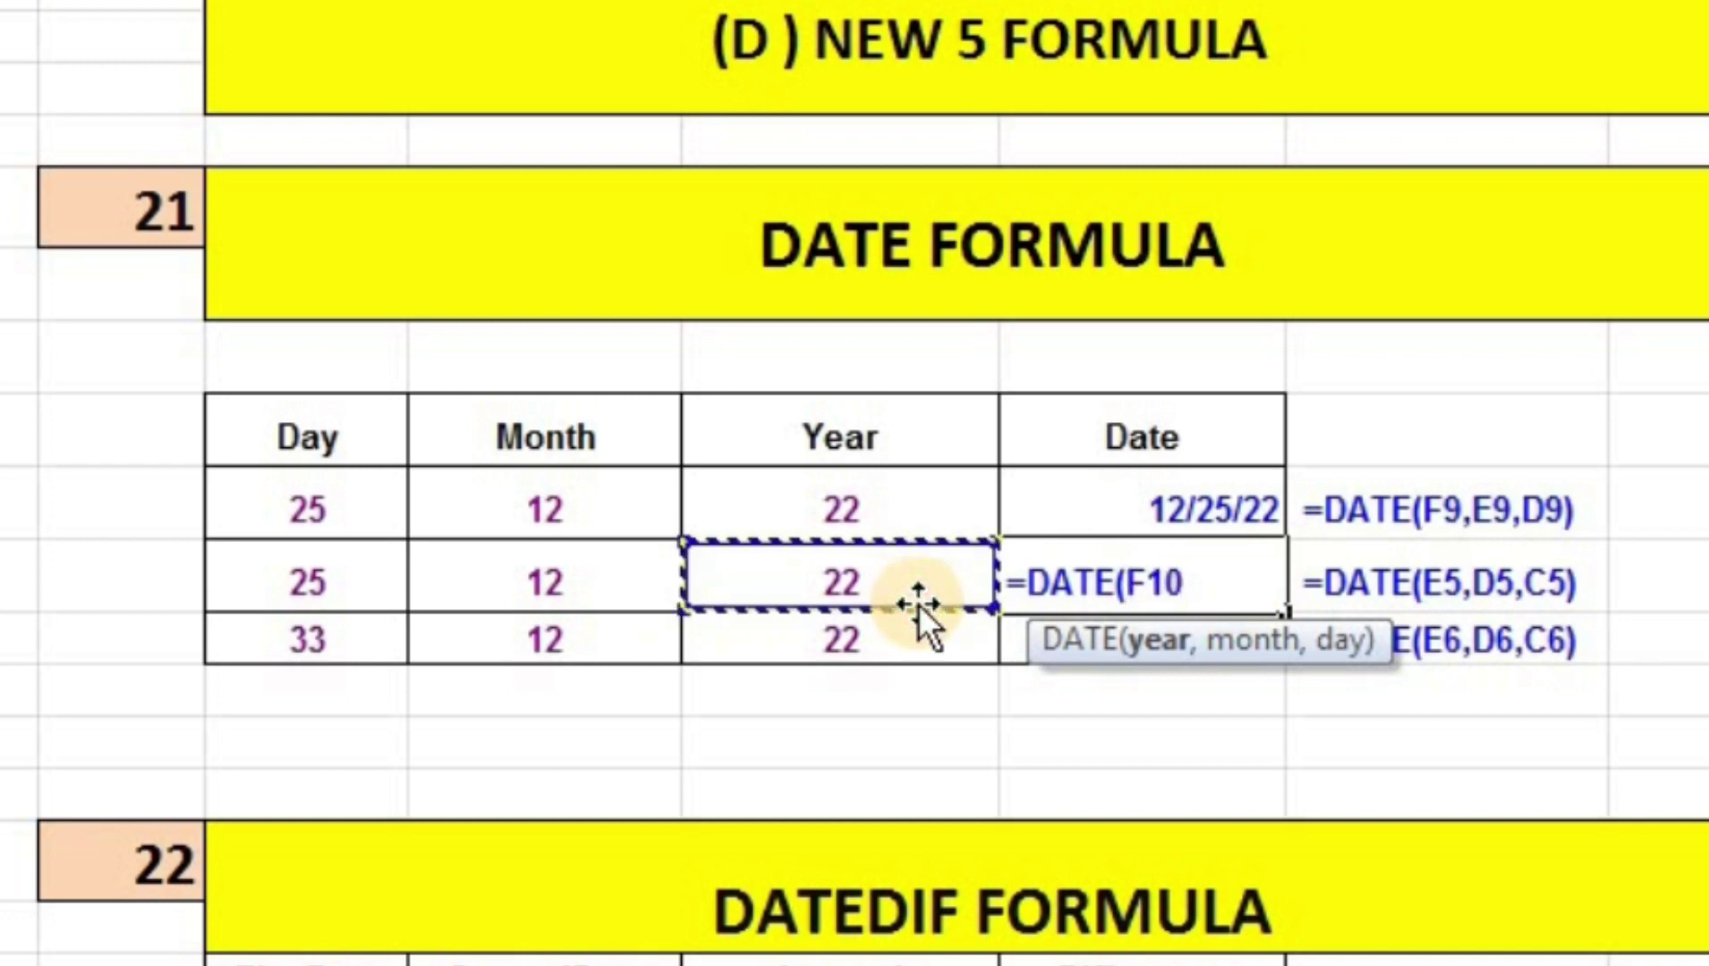
type(",")
left_click(631, 603)
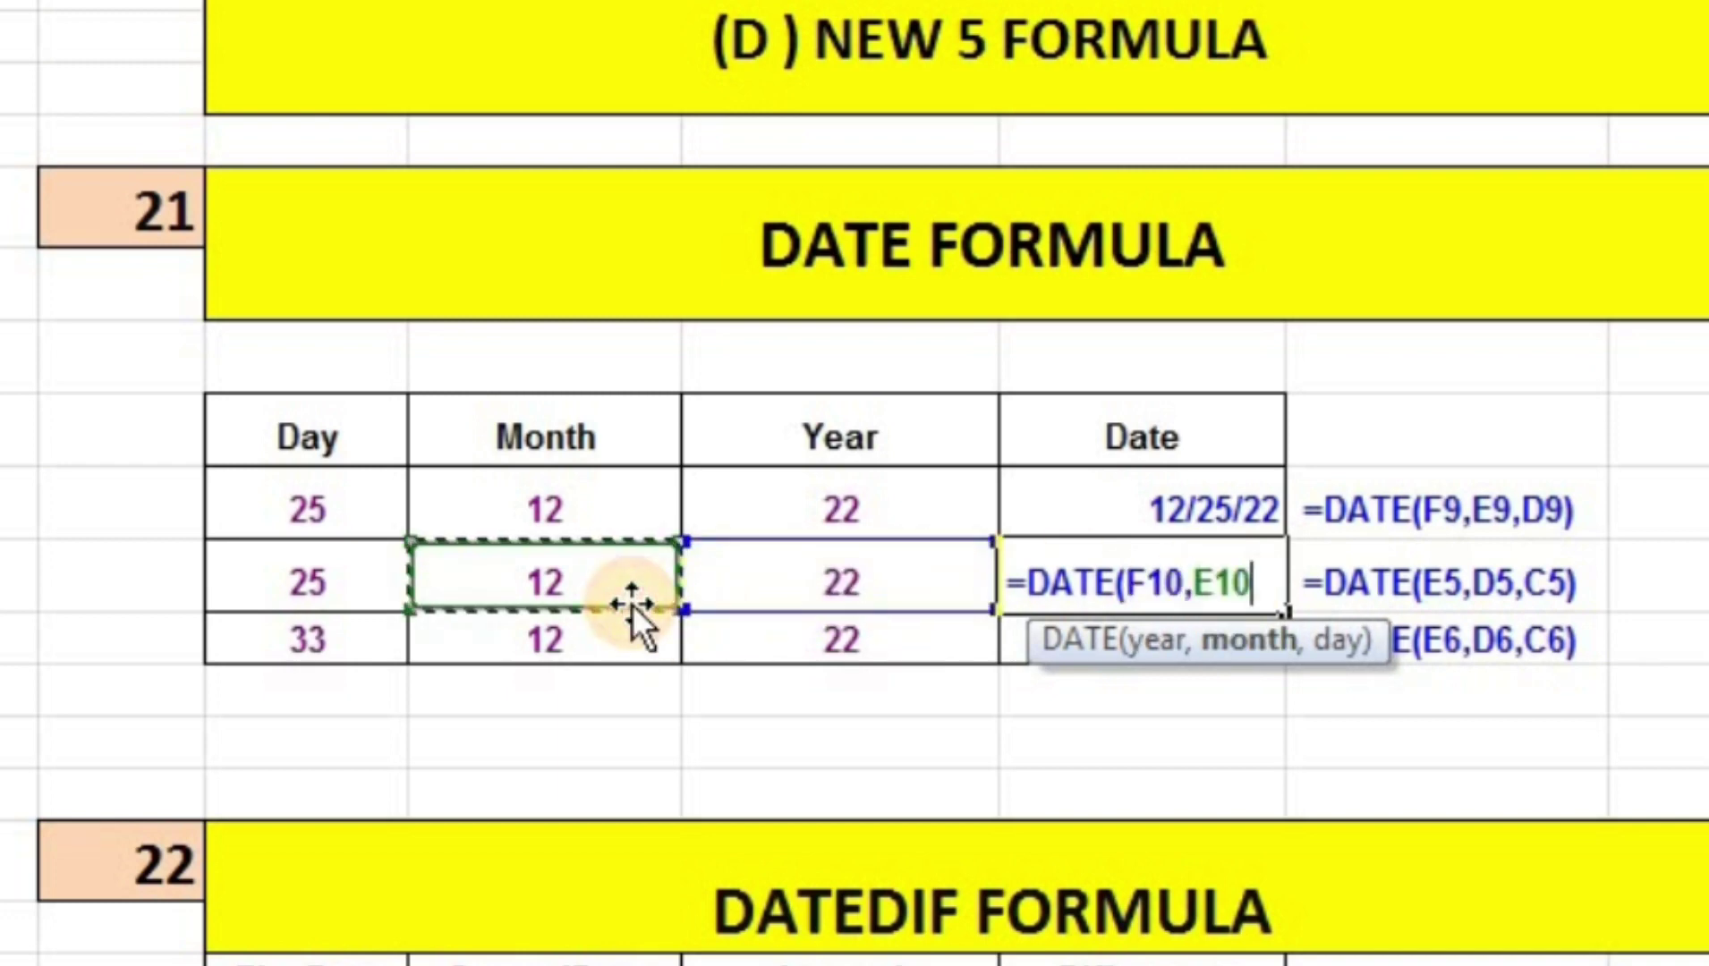
type(",")
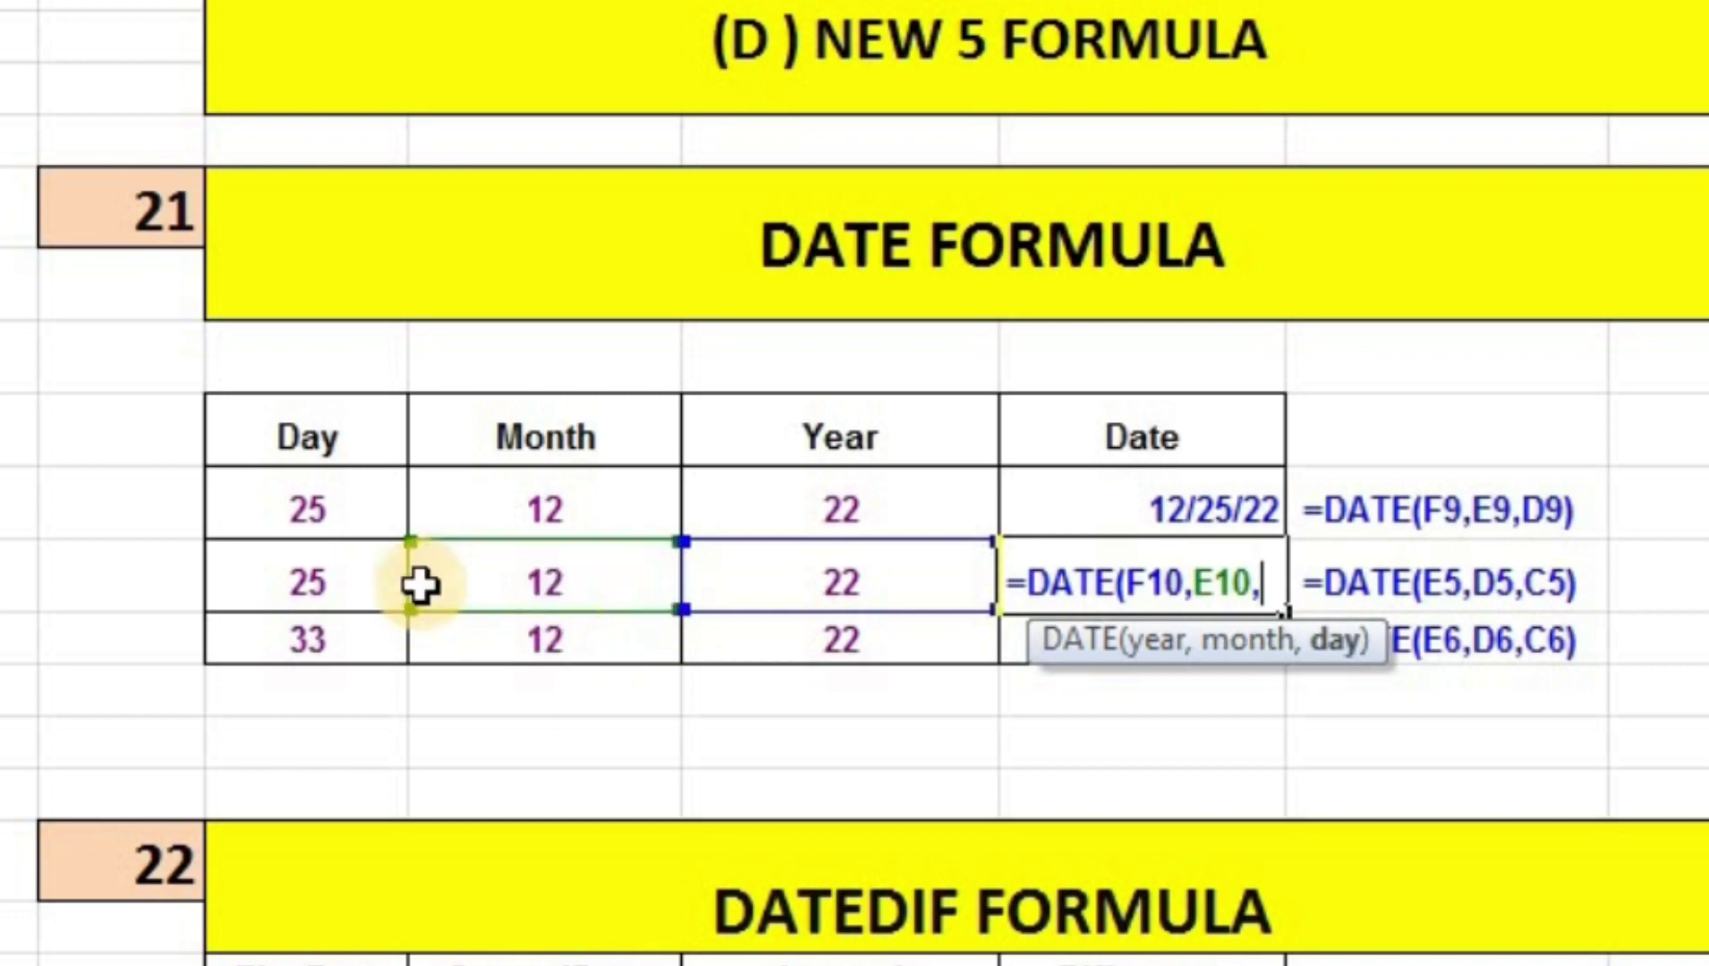
left_click(367, 592)
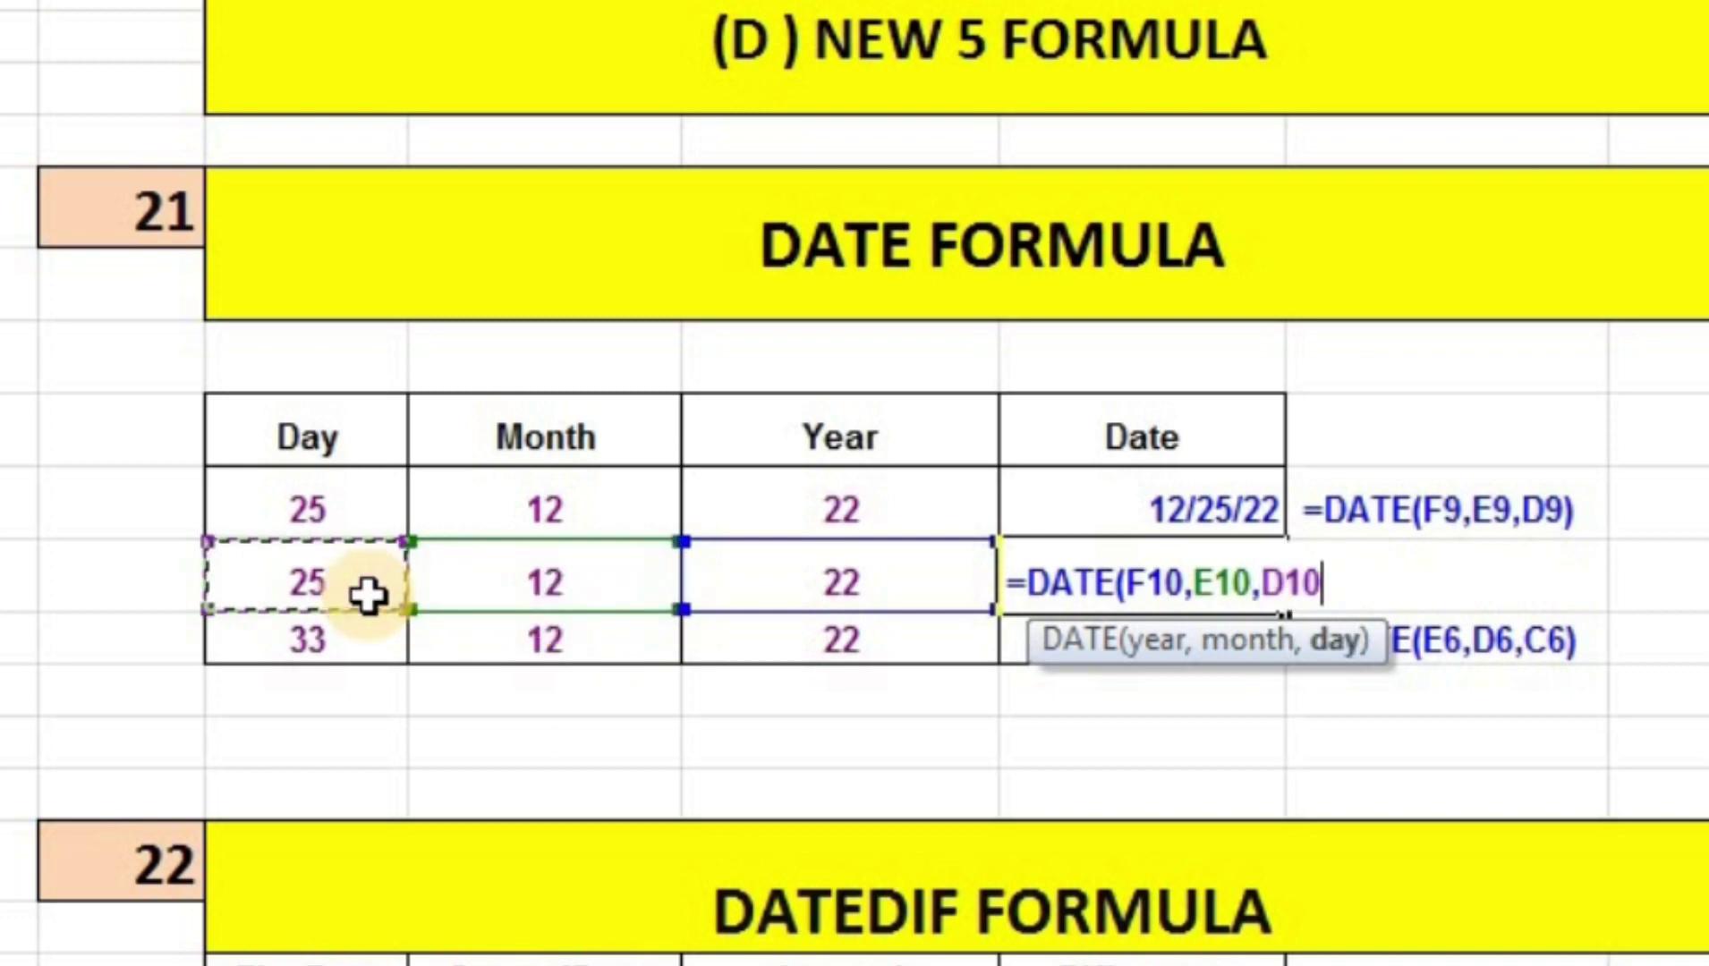
type(")")
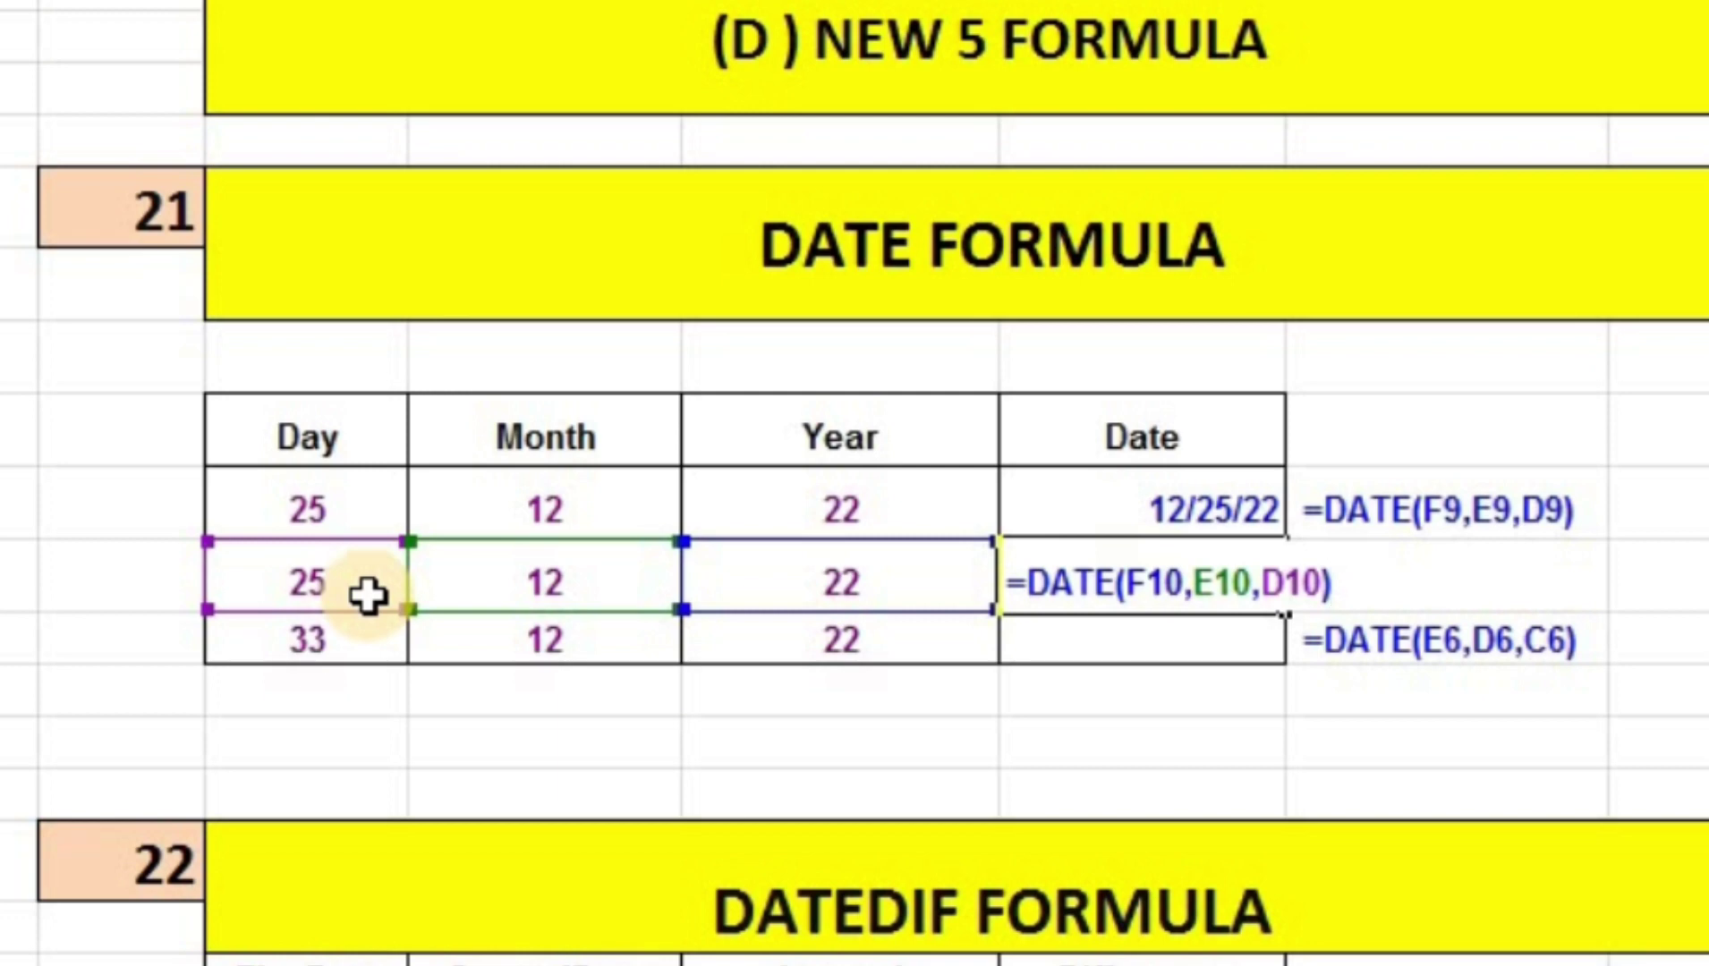
key("Return")
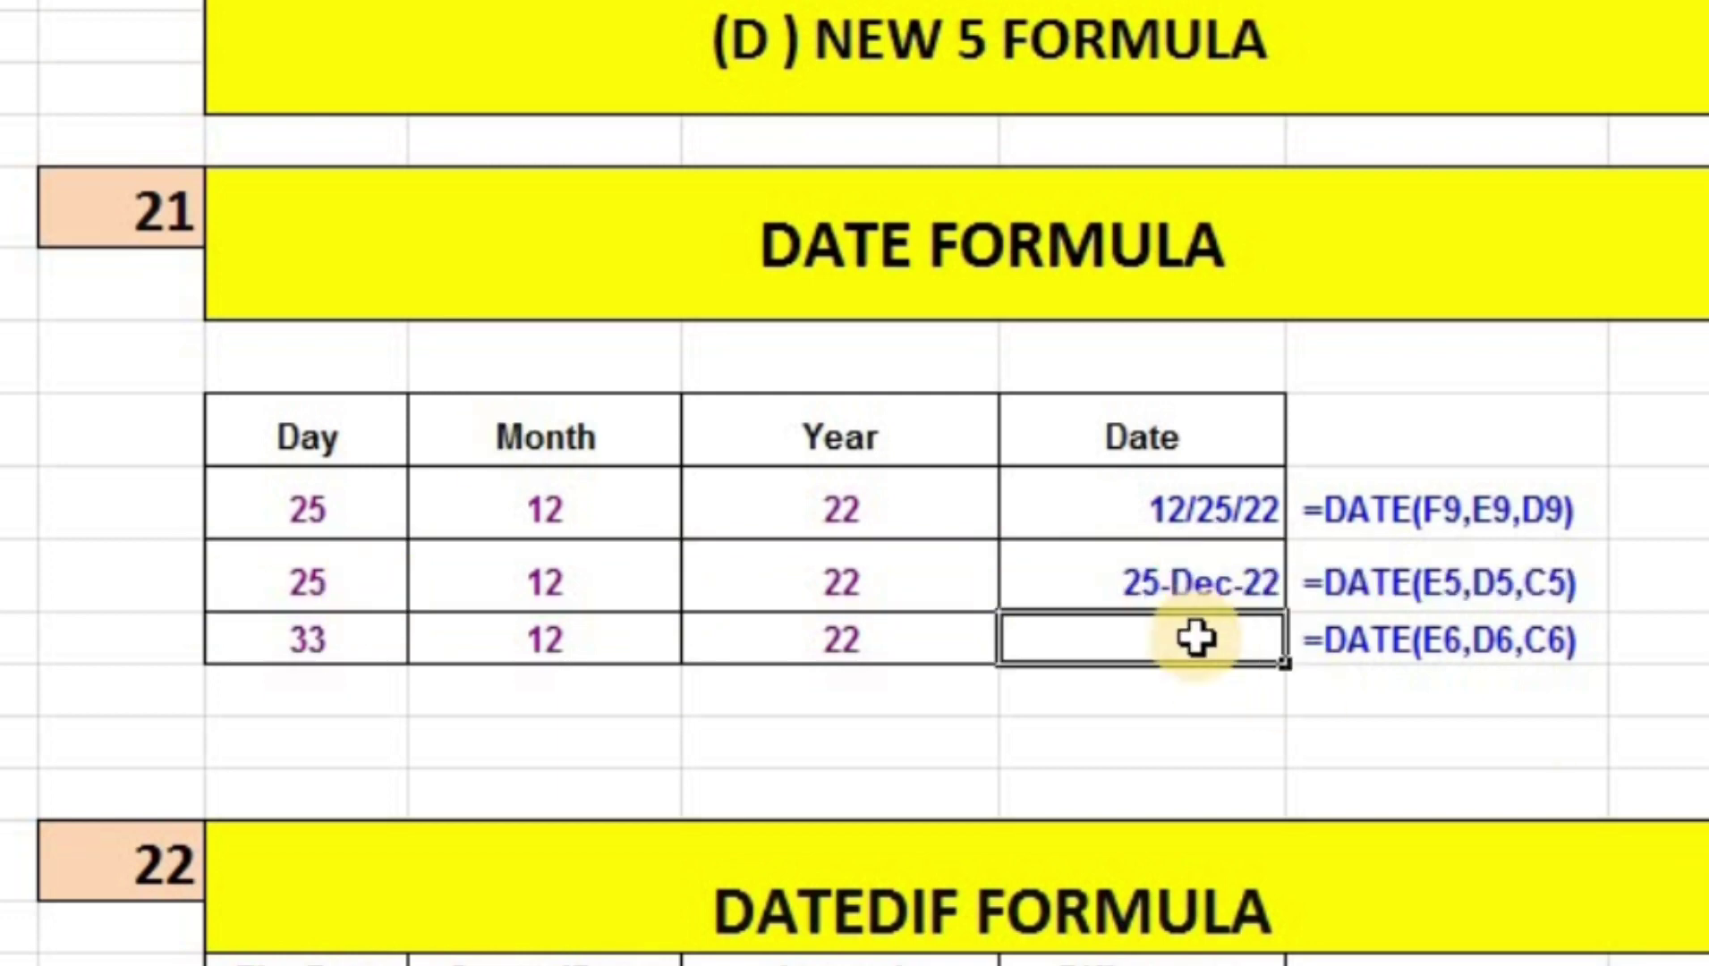
Enter =DATE(F11,E11,D11) for the third row, turning day 33 into January 2, 1923
type("=")
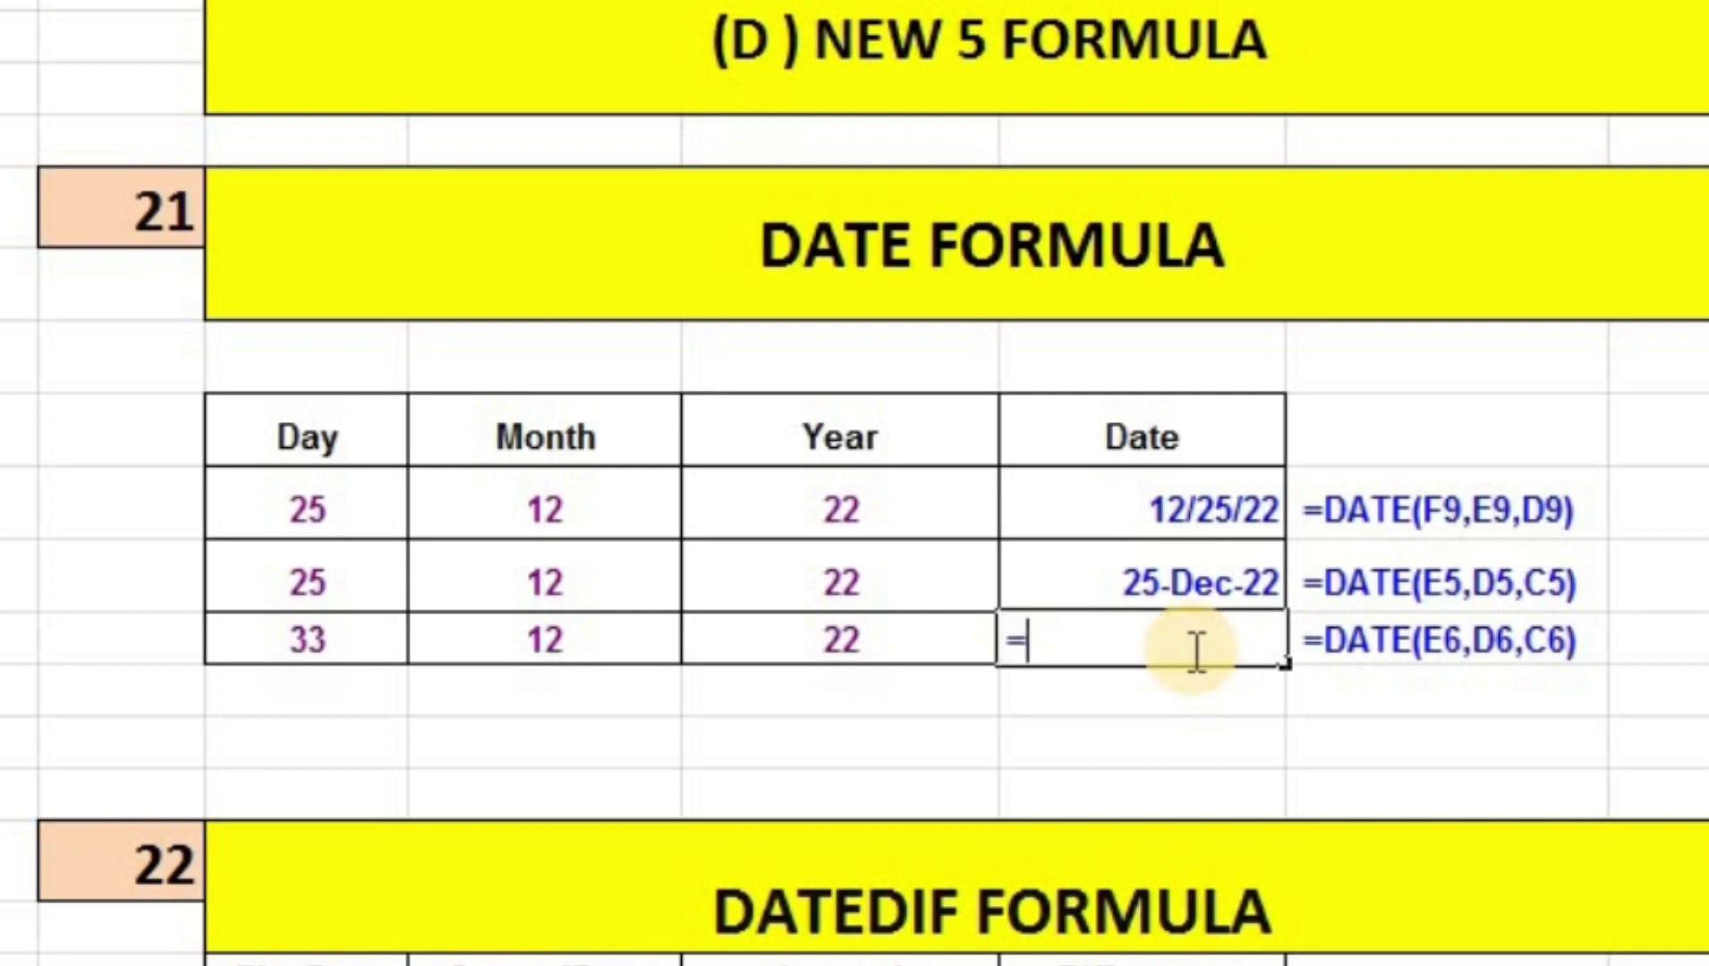
type("D")
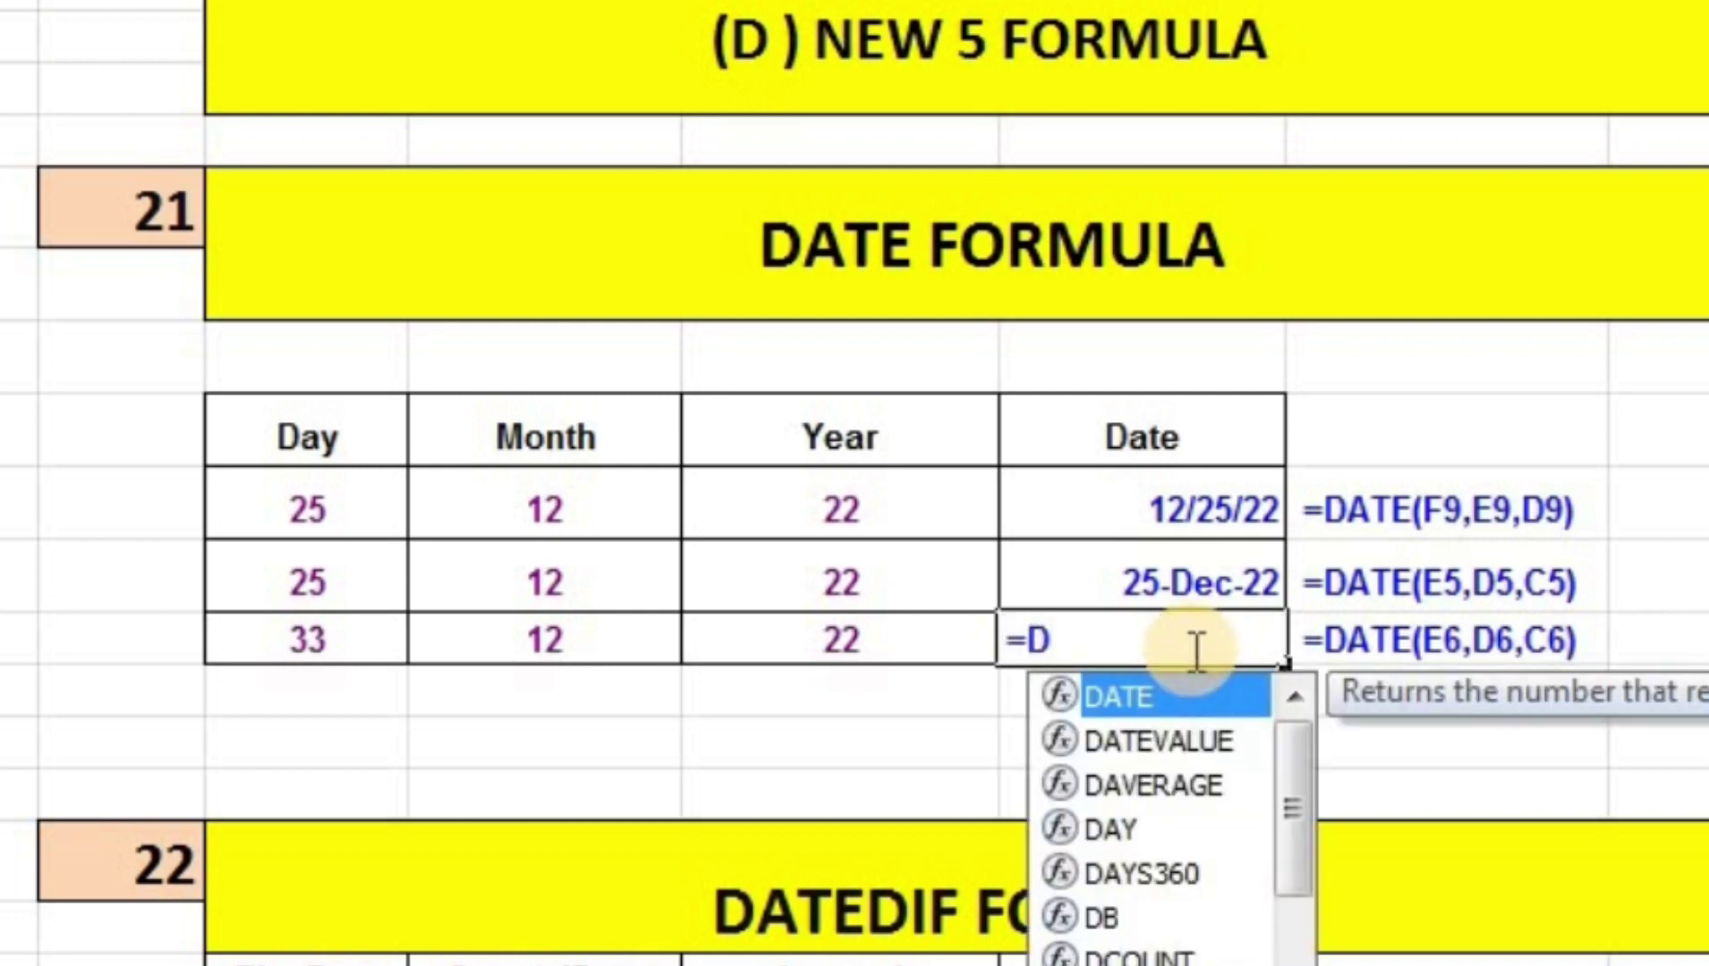
type("ATE")
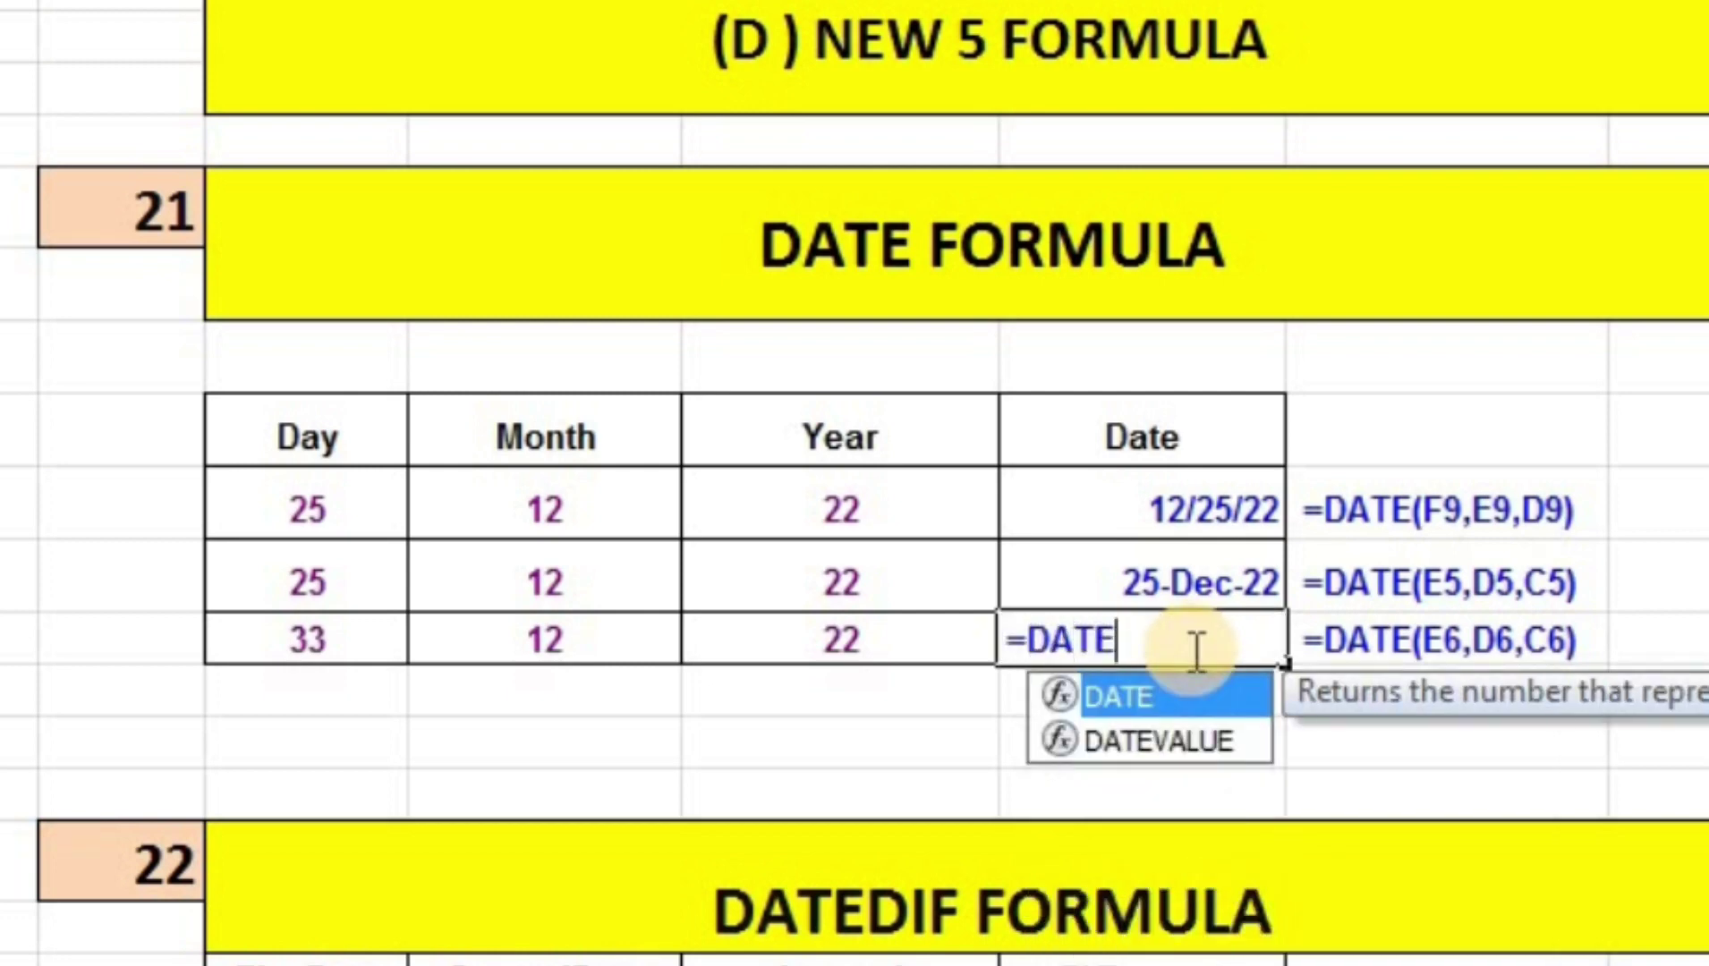
type("(")
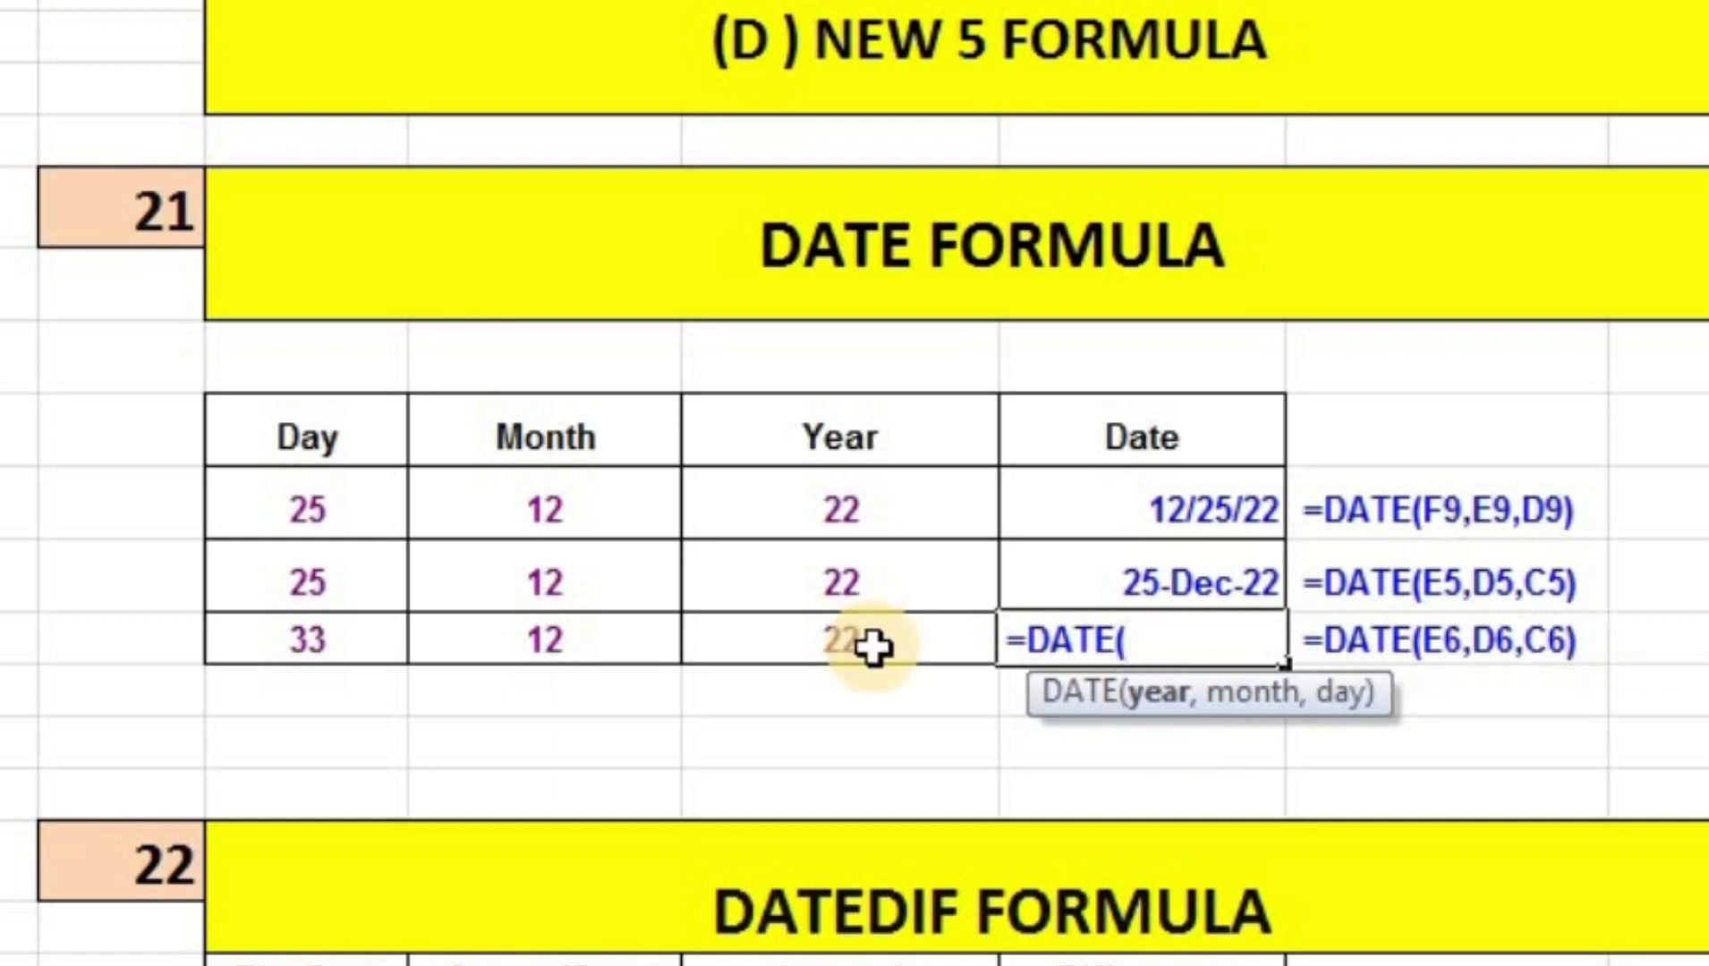
left_click(872, 646)
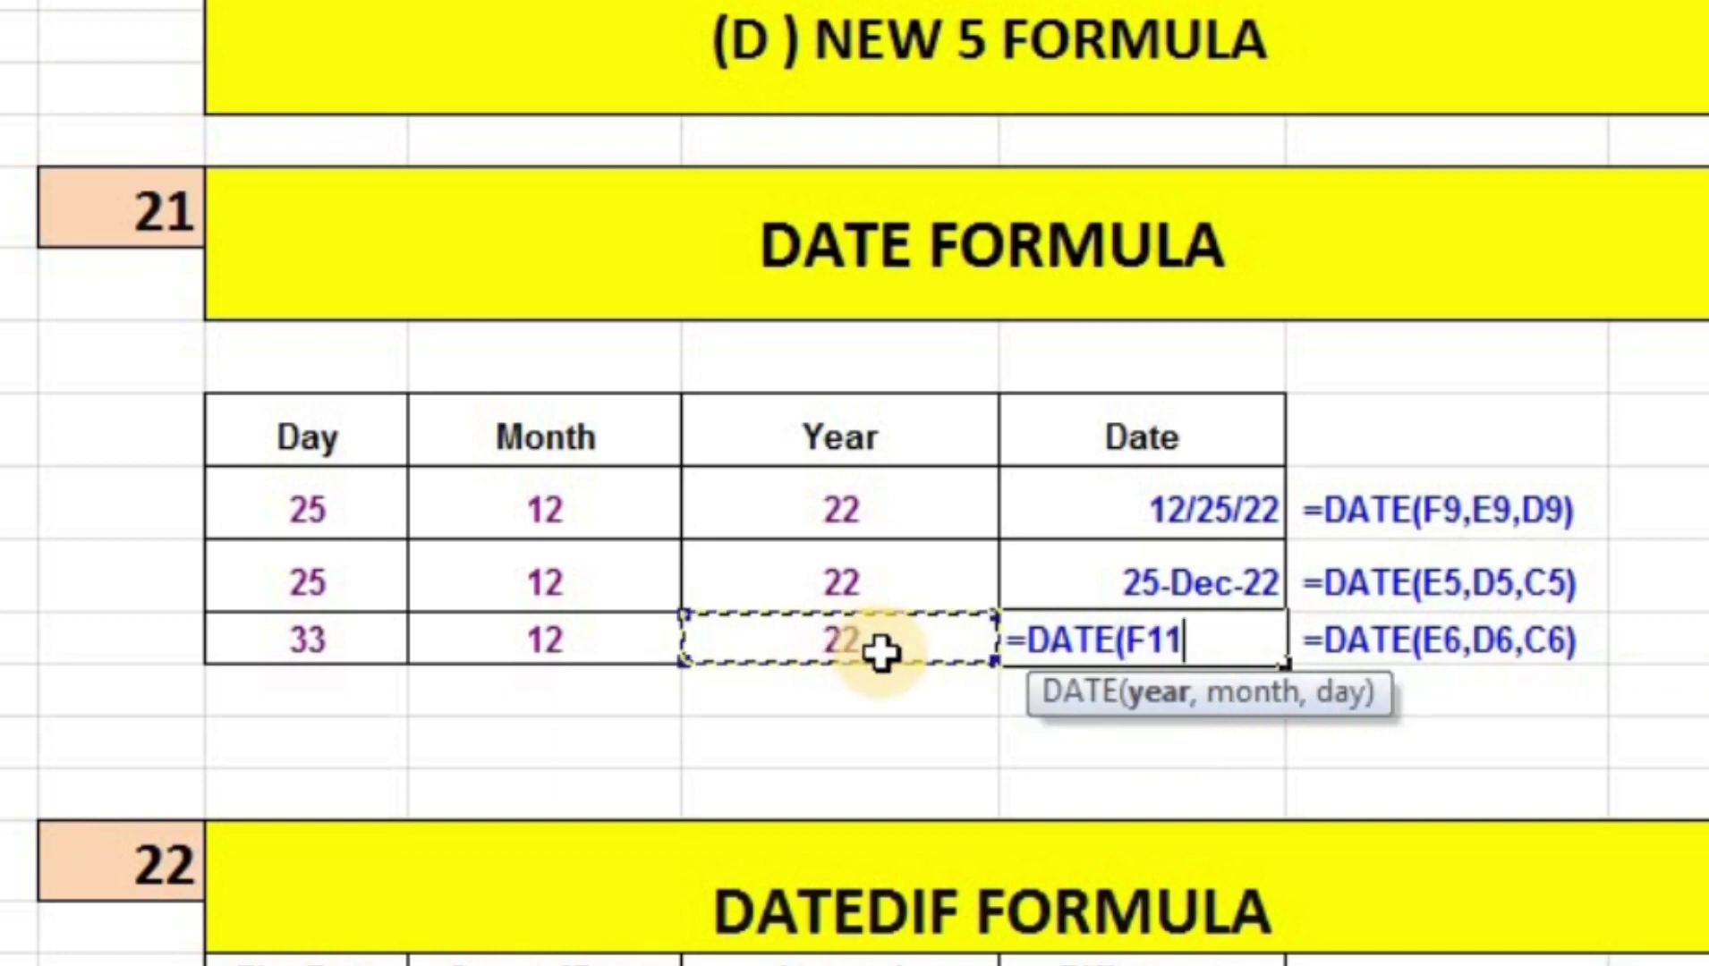
type(",")
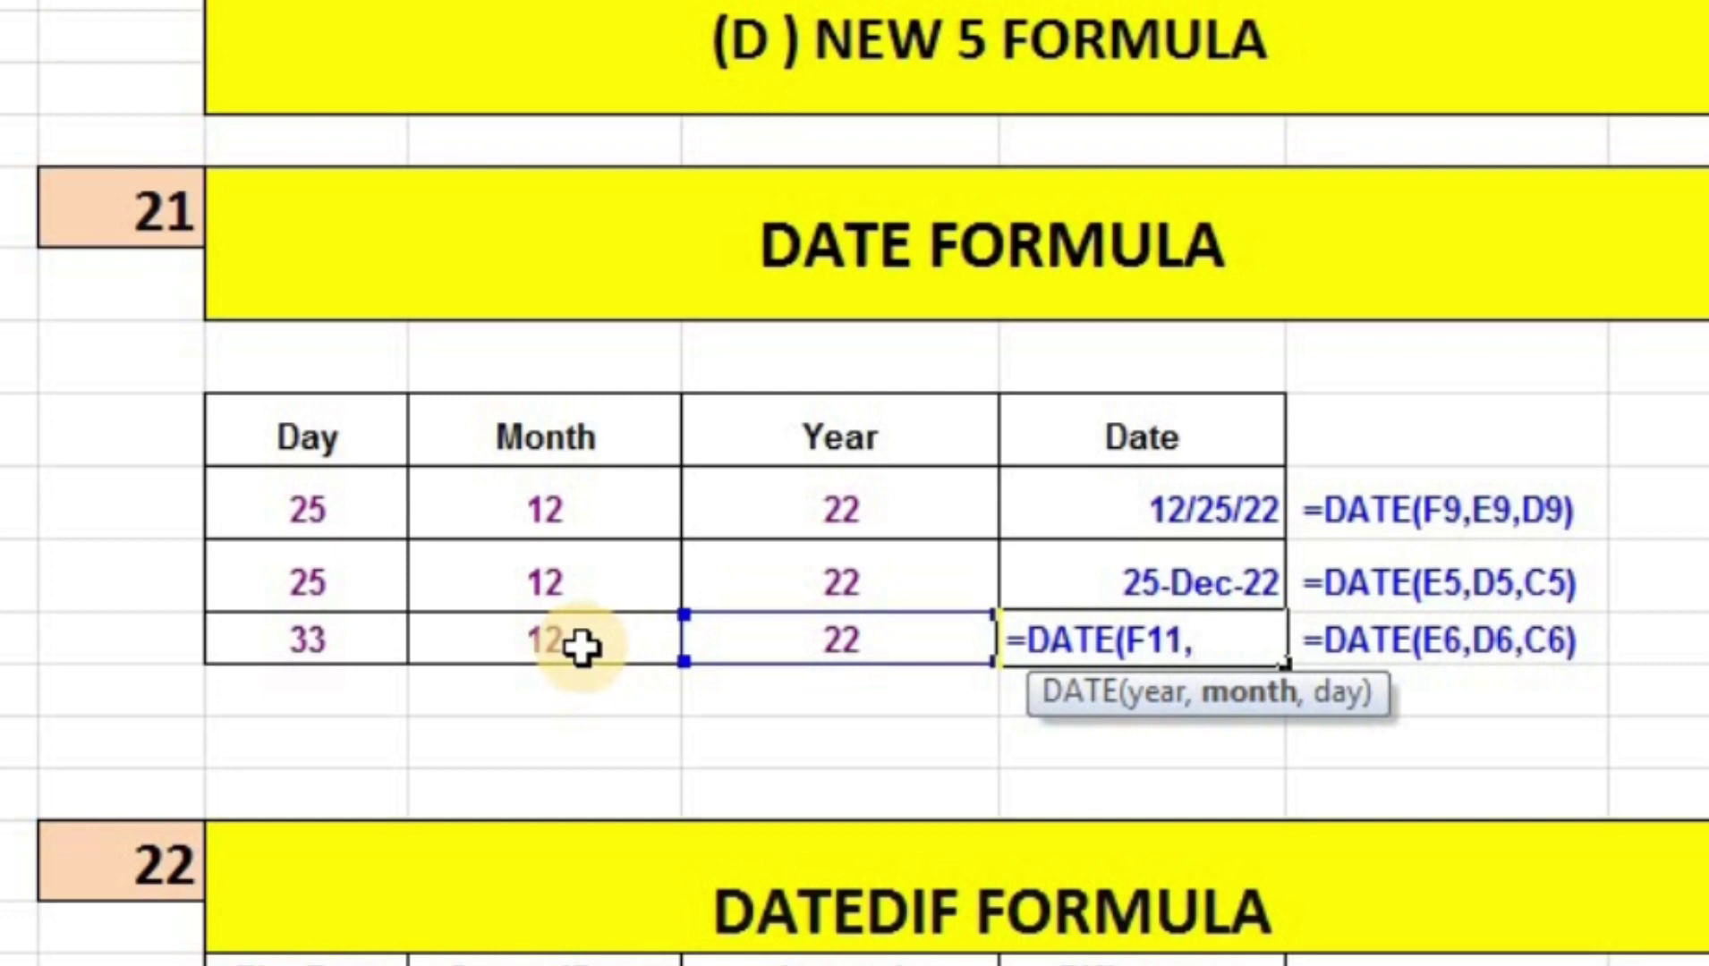
left_click(583, 646)
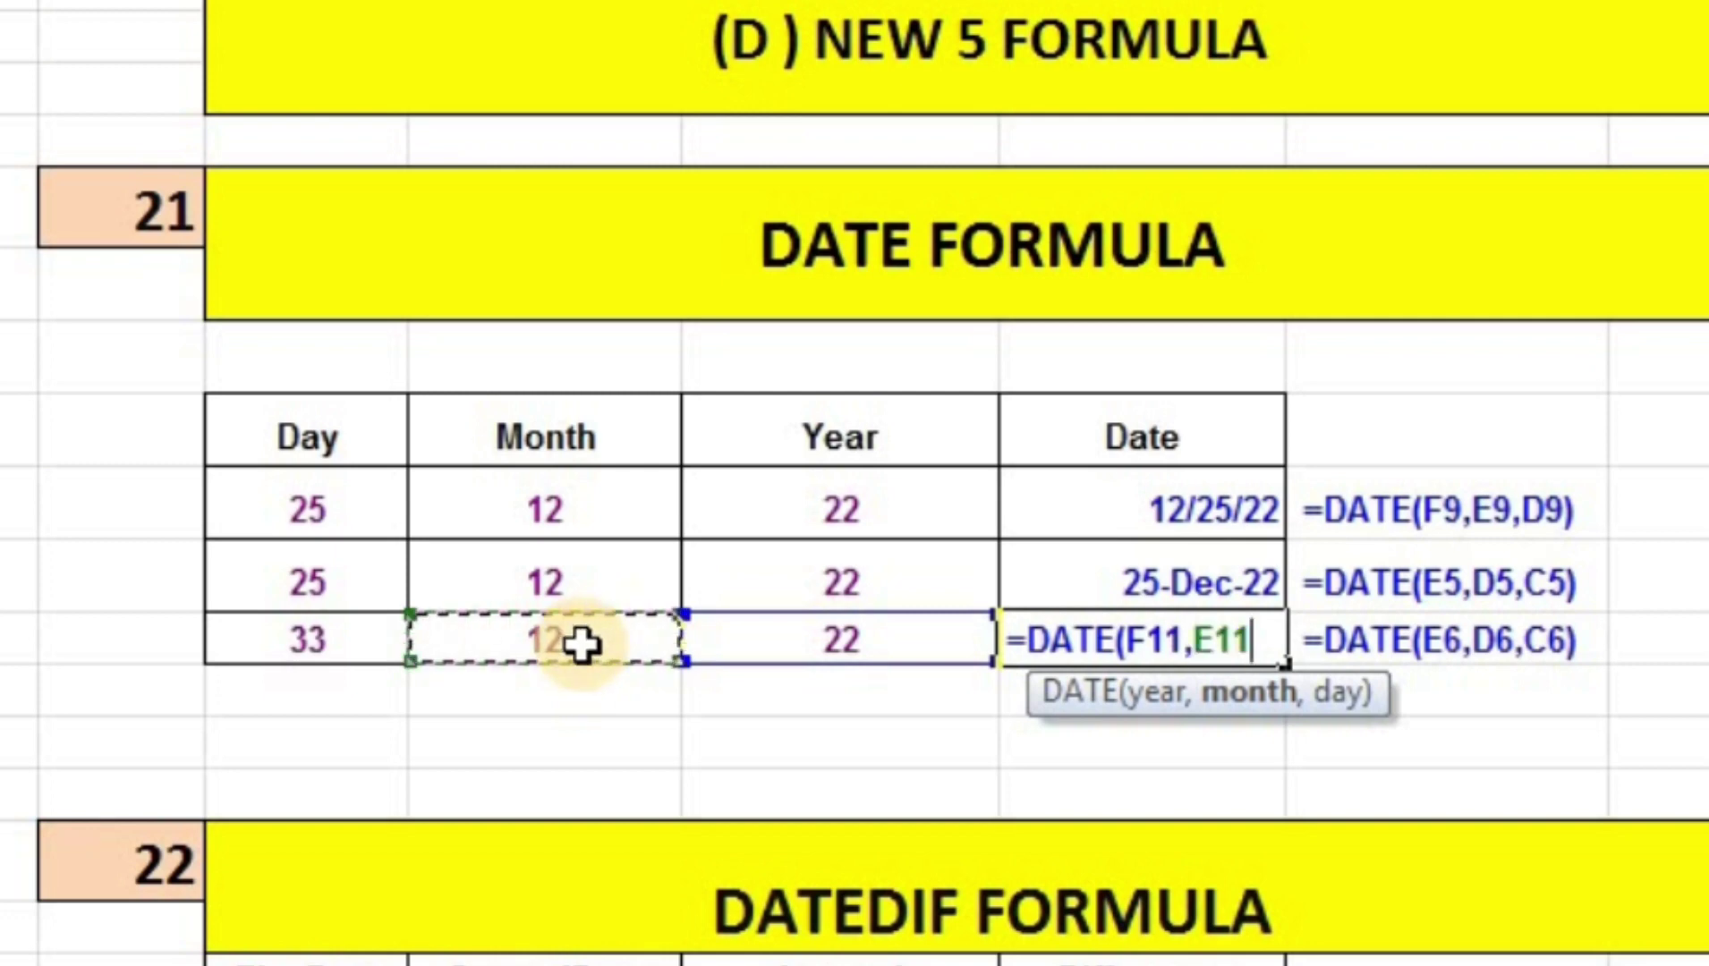
type(",")
left_click(332, 651)
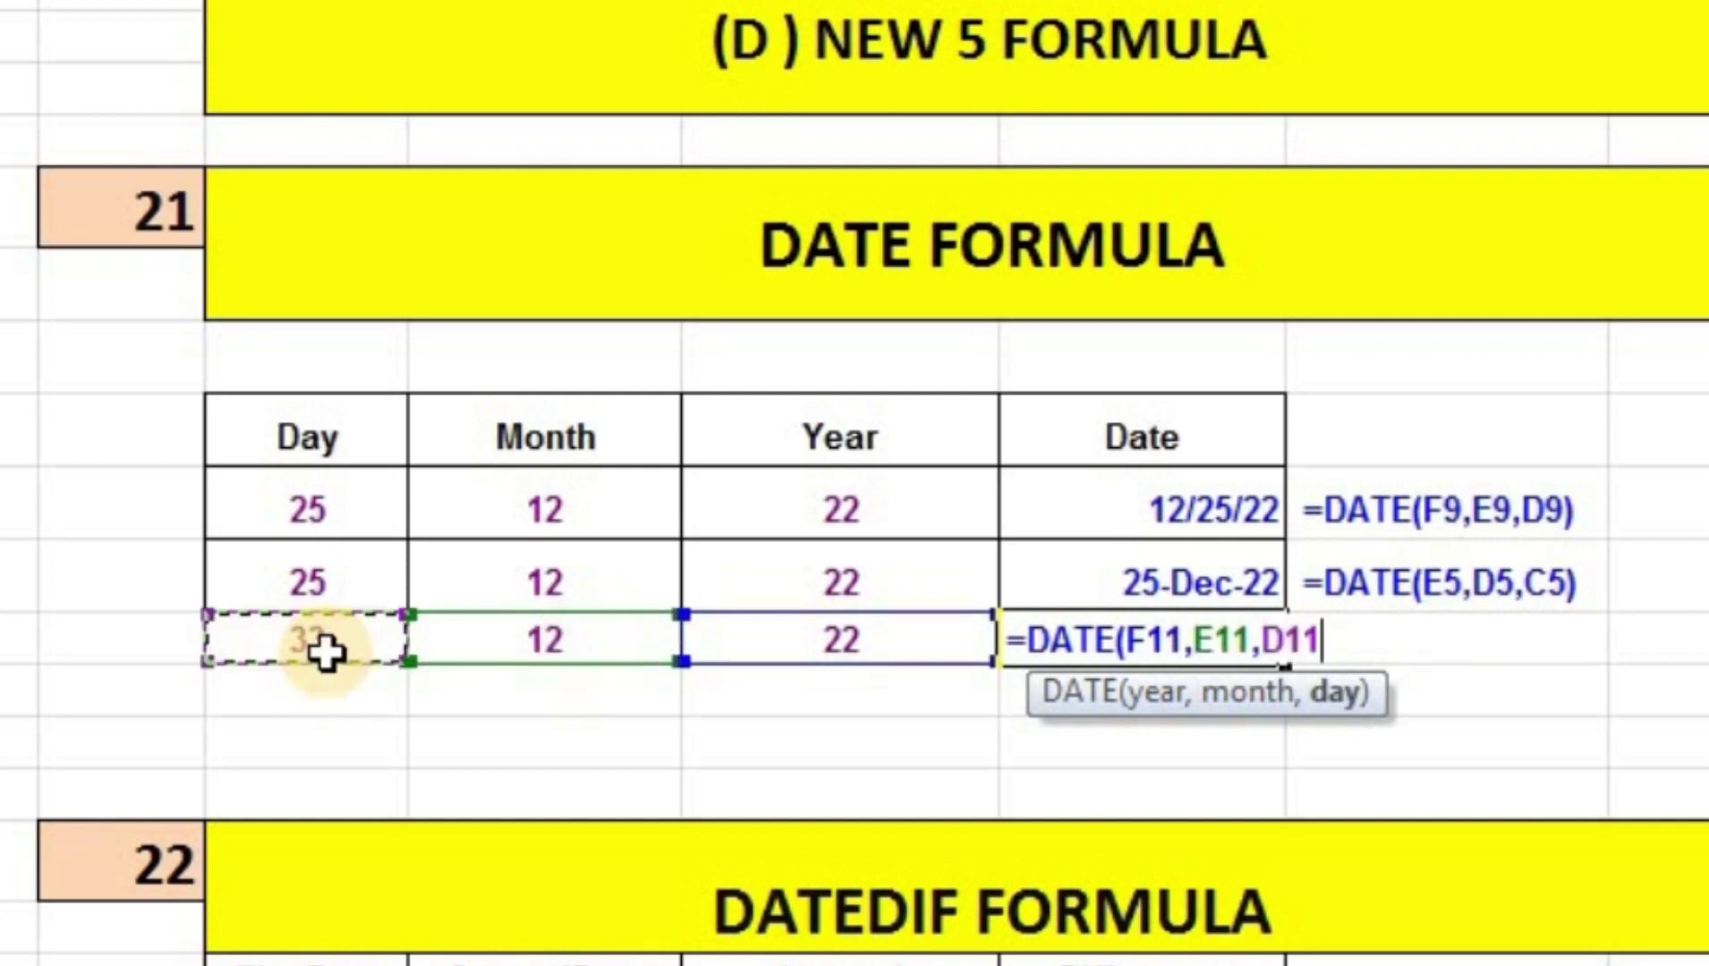
type(")")
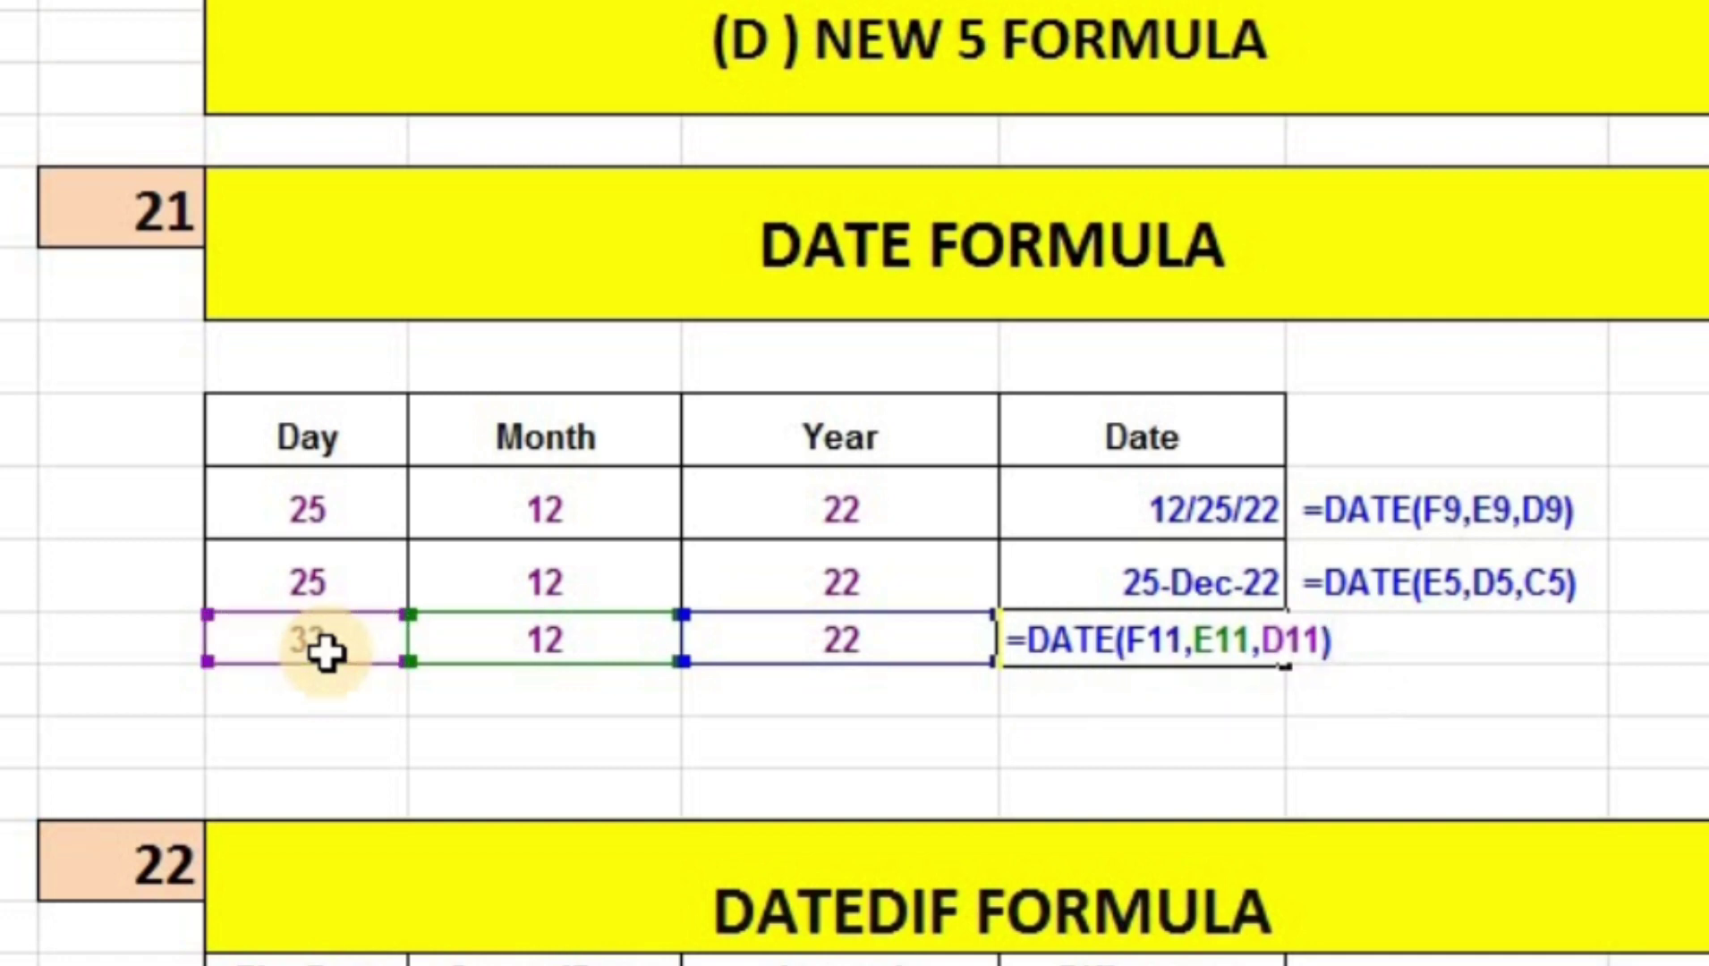
key("Return")
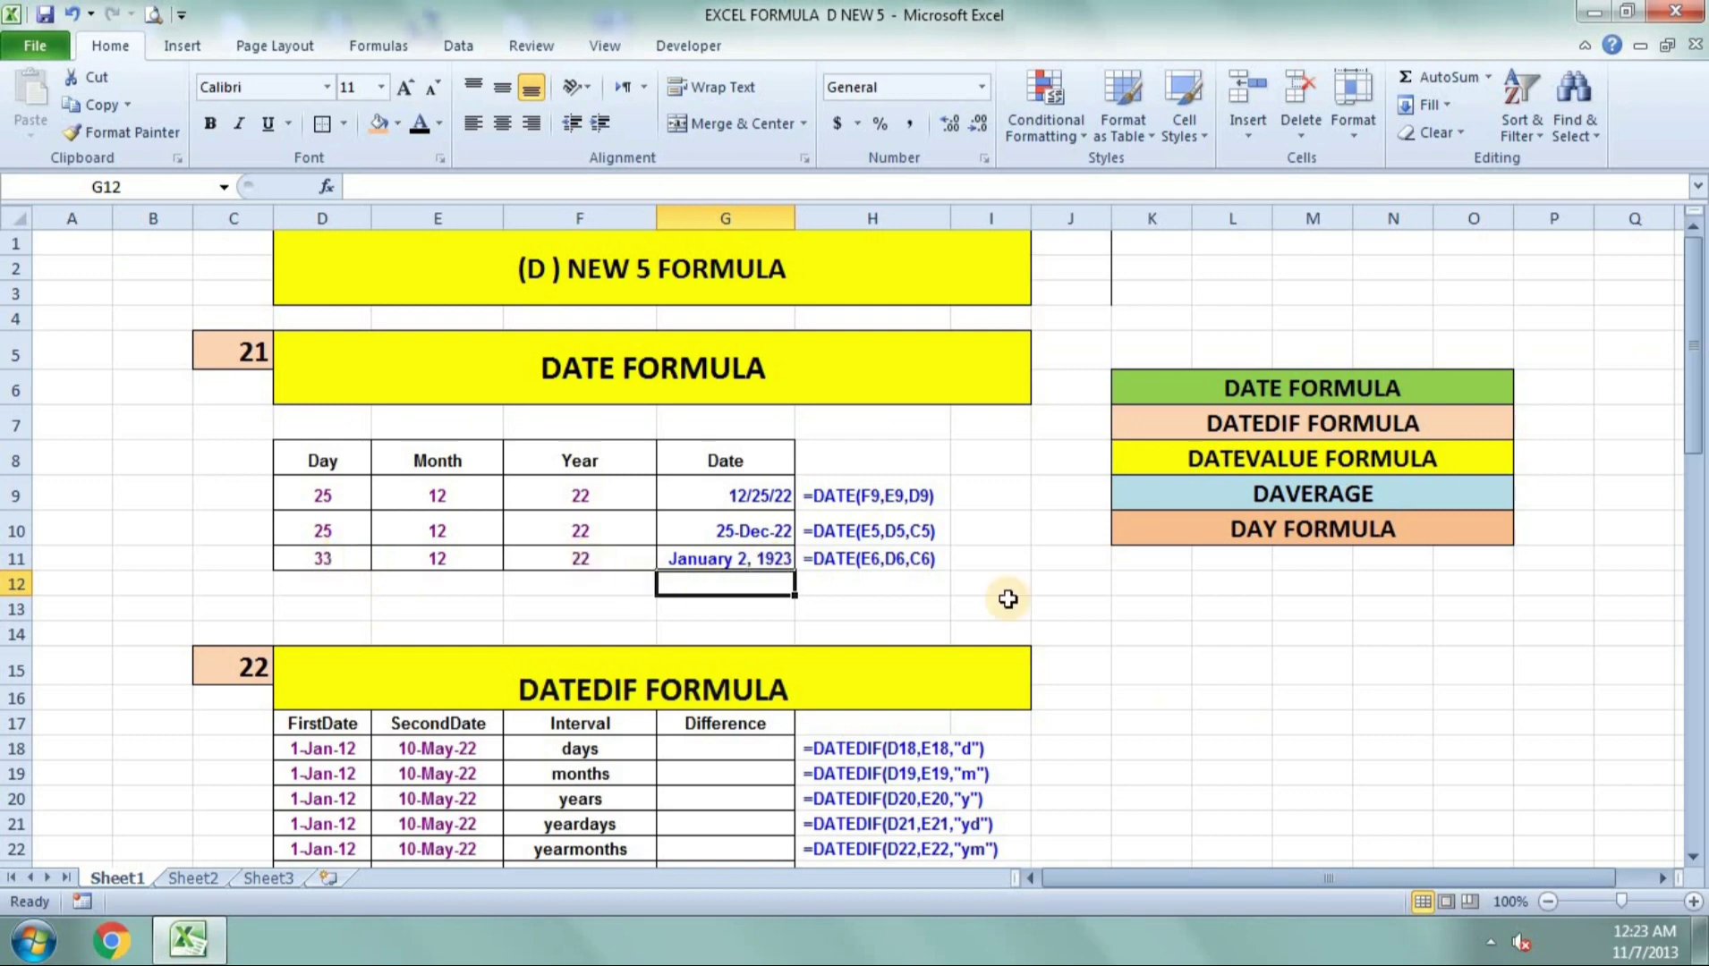
Scroll down to the DATEDIF FORMULA table and select Difference cell G18 in the days row
scroll(1009, 599, "down", 1)
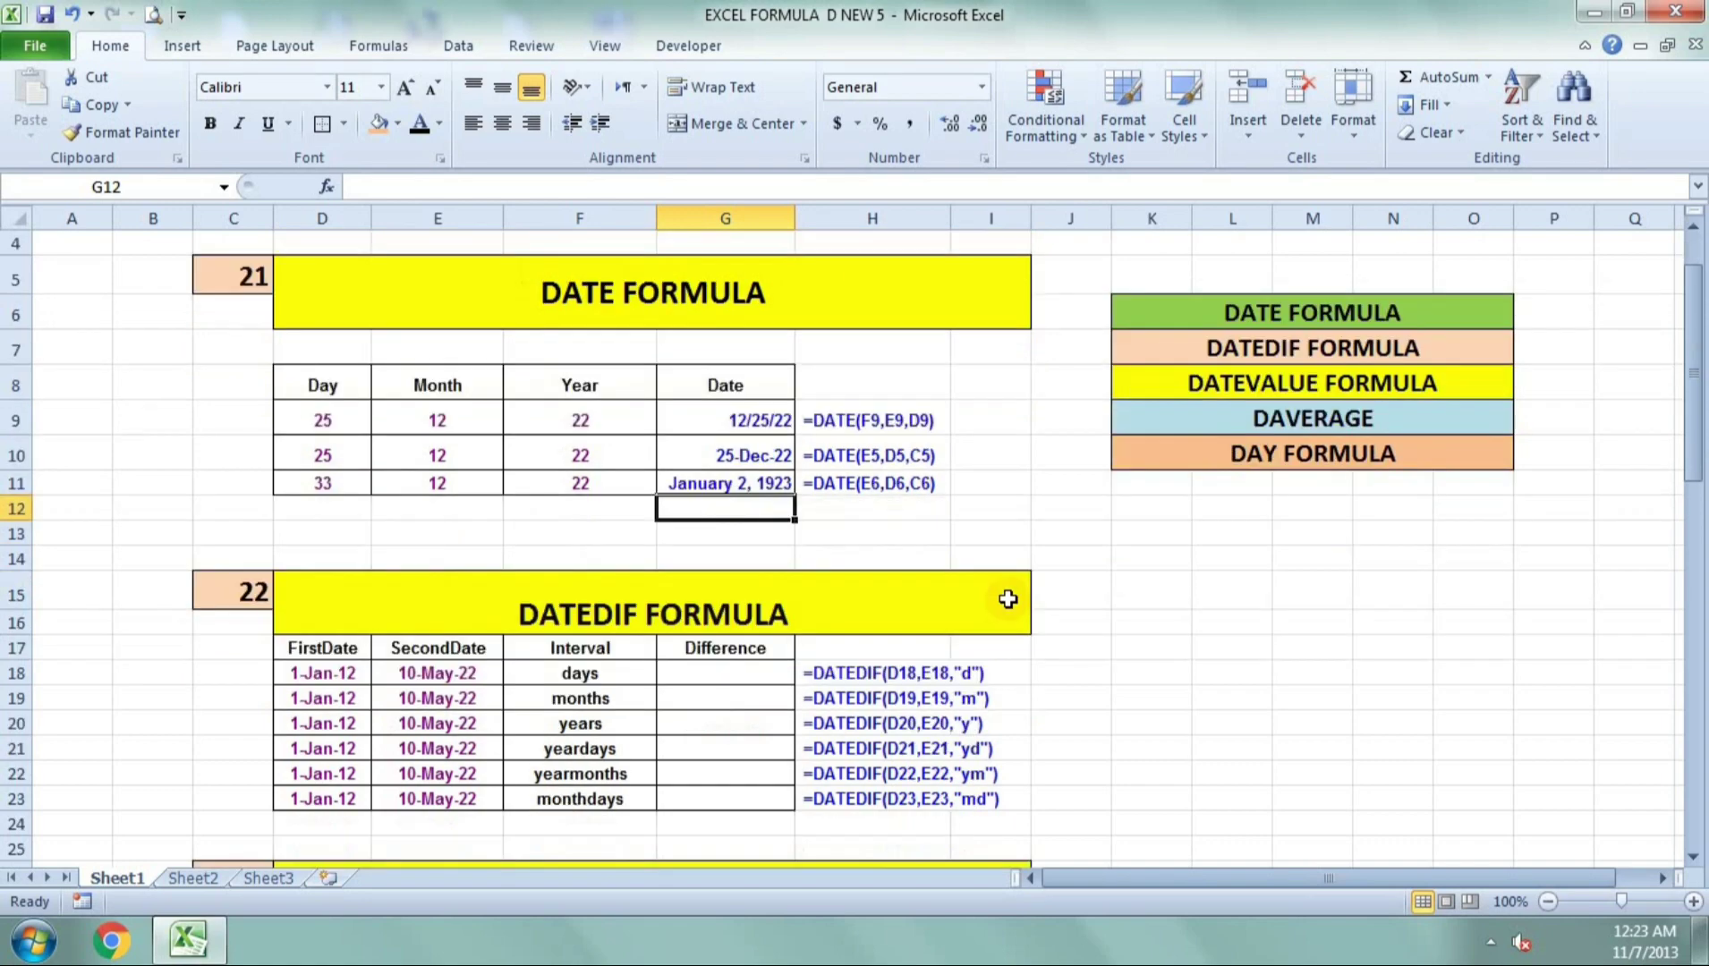
scroll(1008, 599, "down", 1)
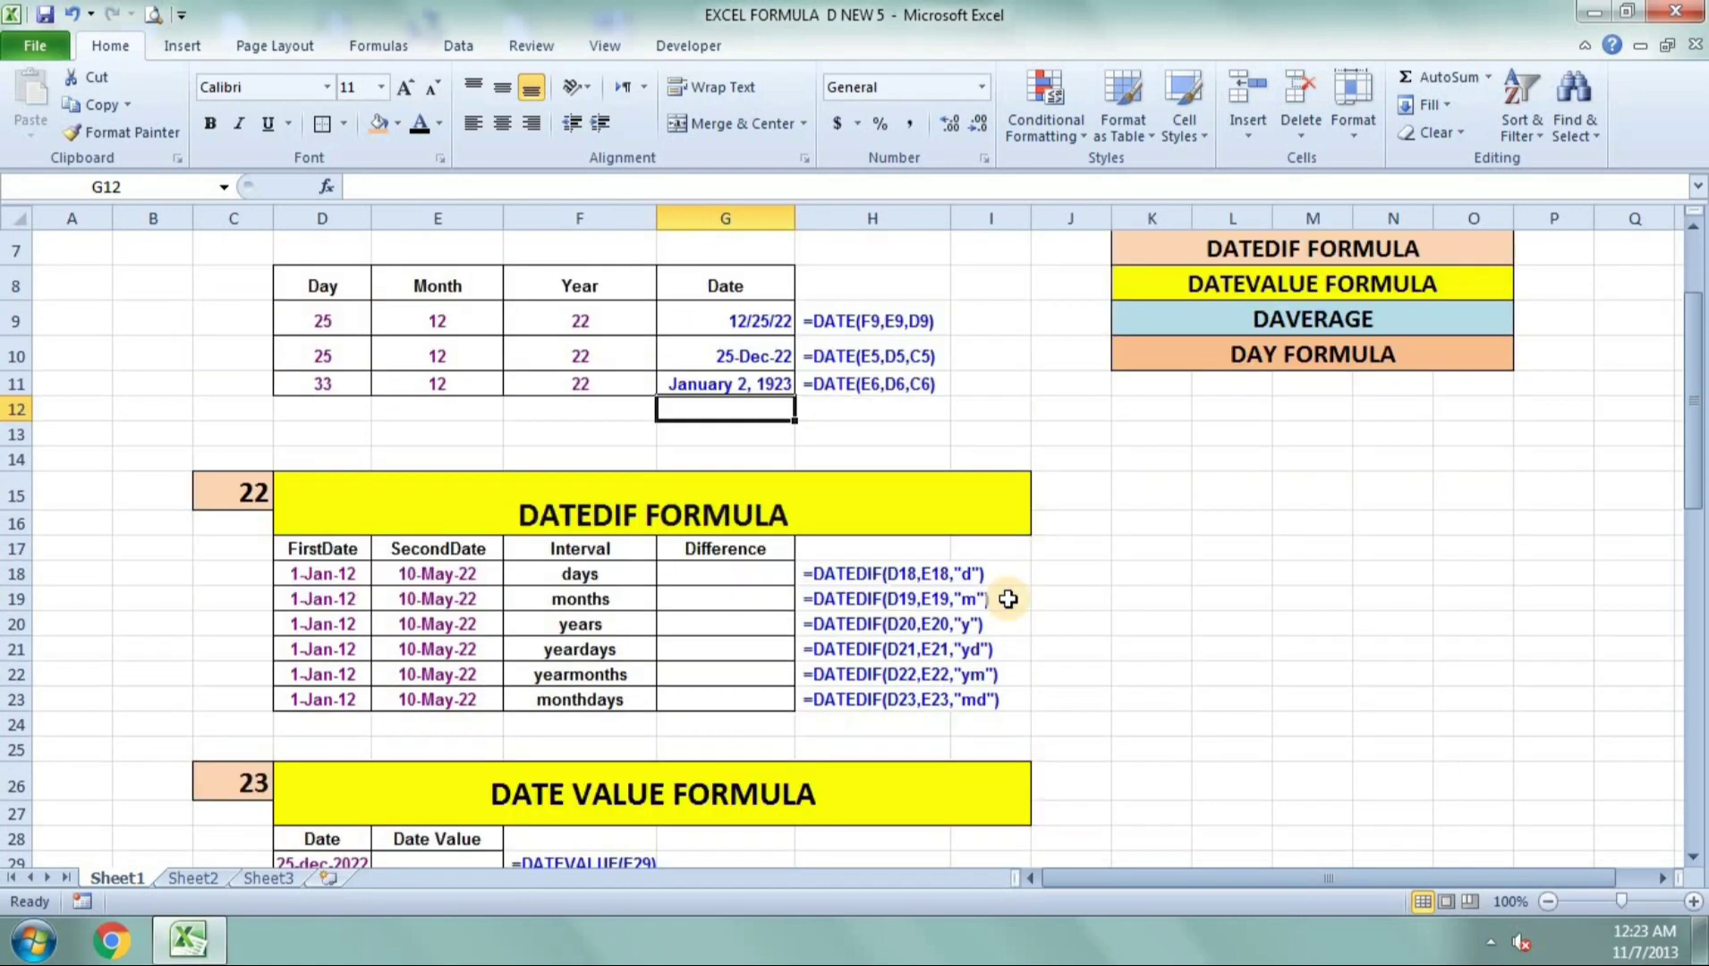
scroll(1008, 598, "down", 1)
scroll(1008, 598, "down", 1)
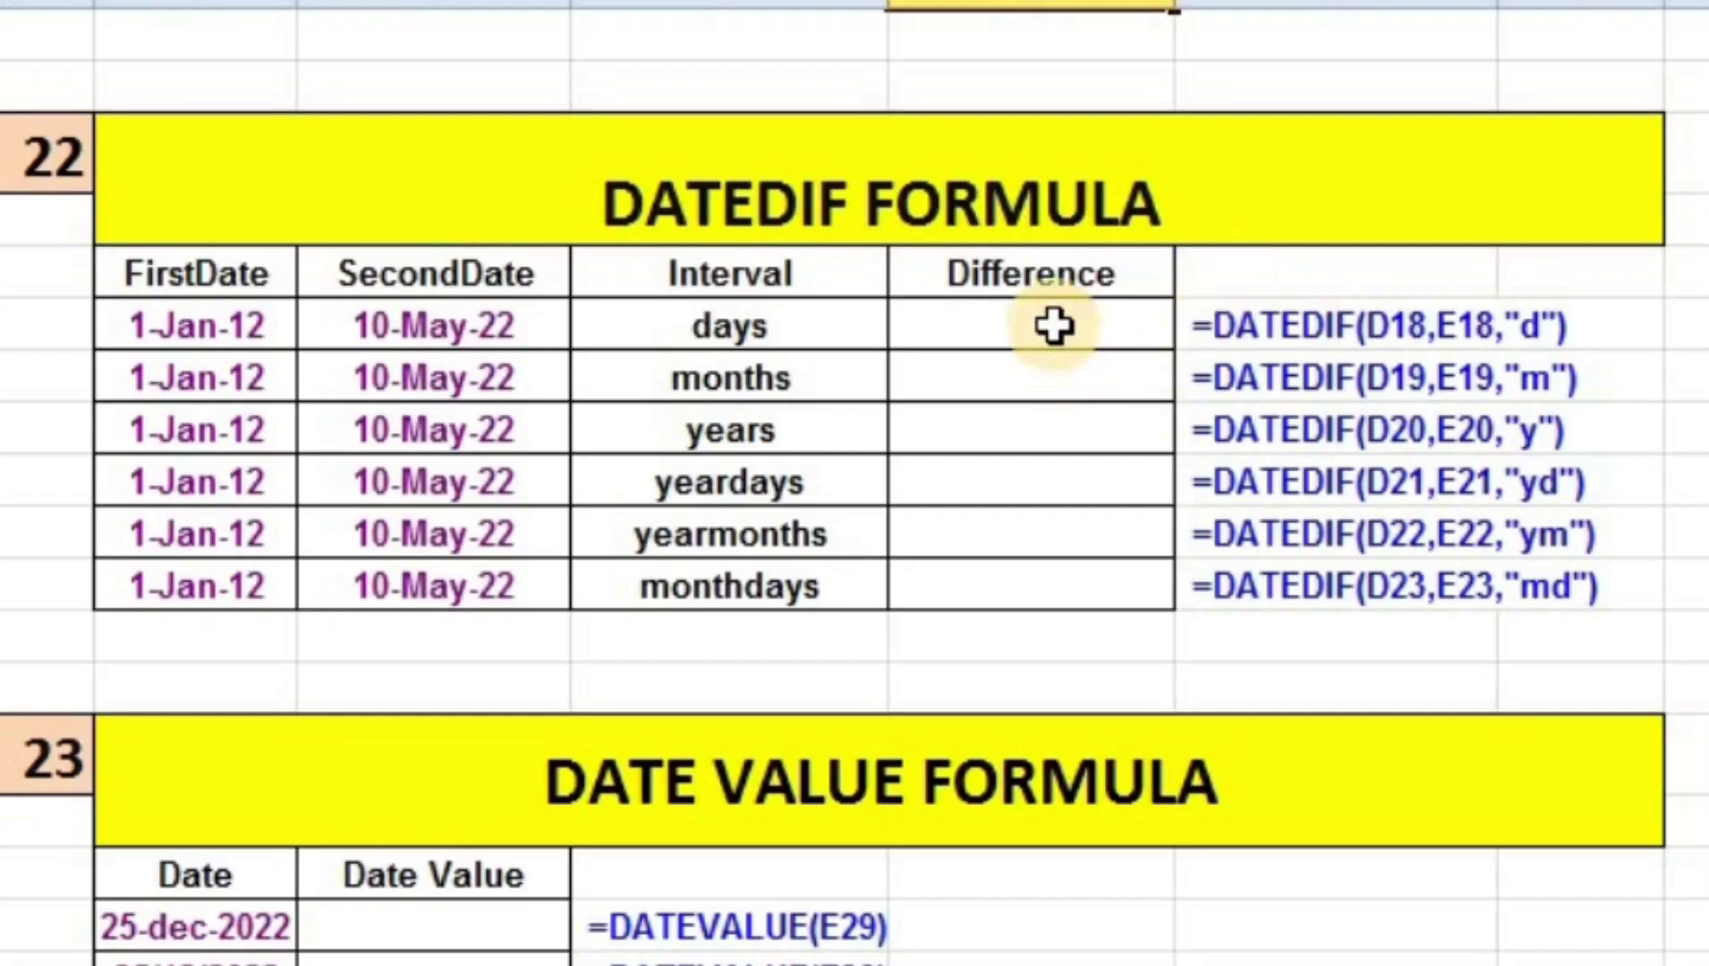
left_click(1055, 327)
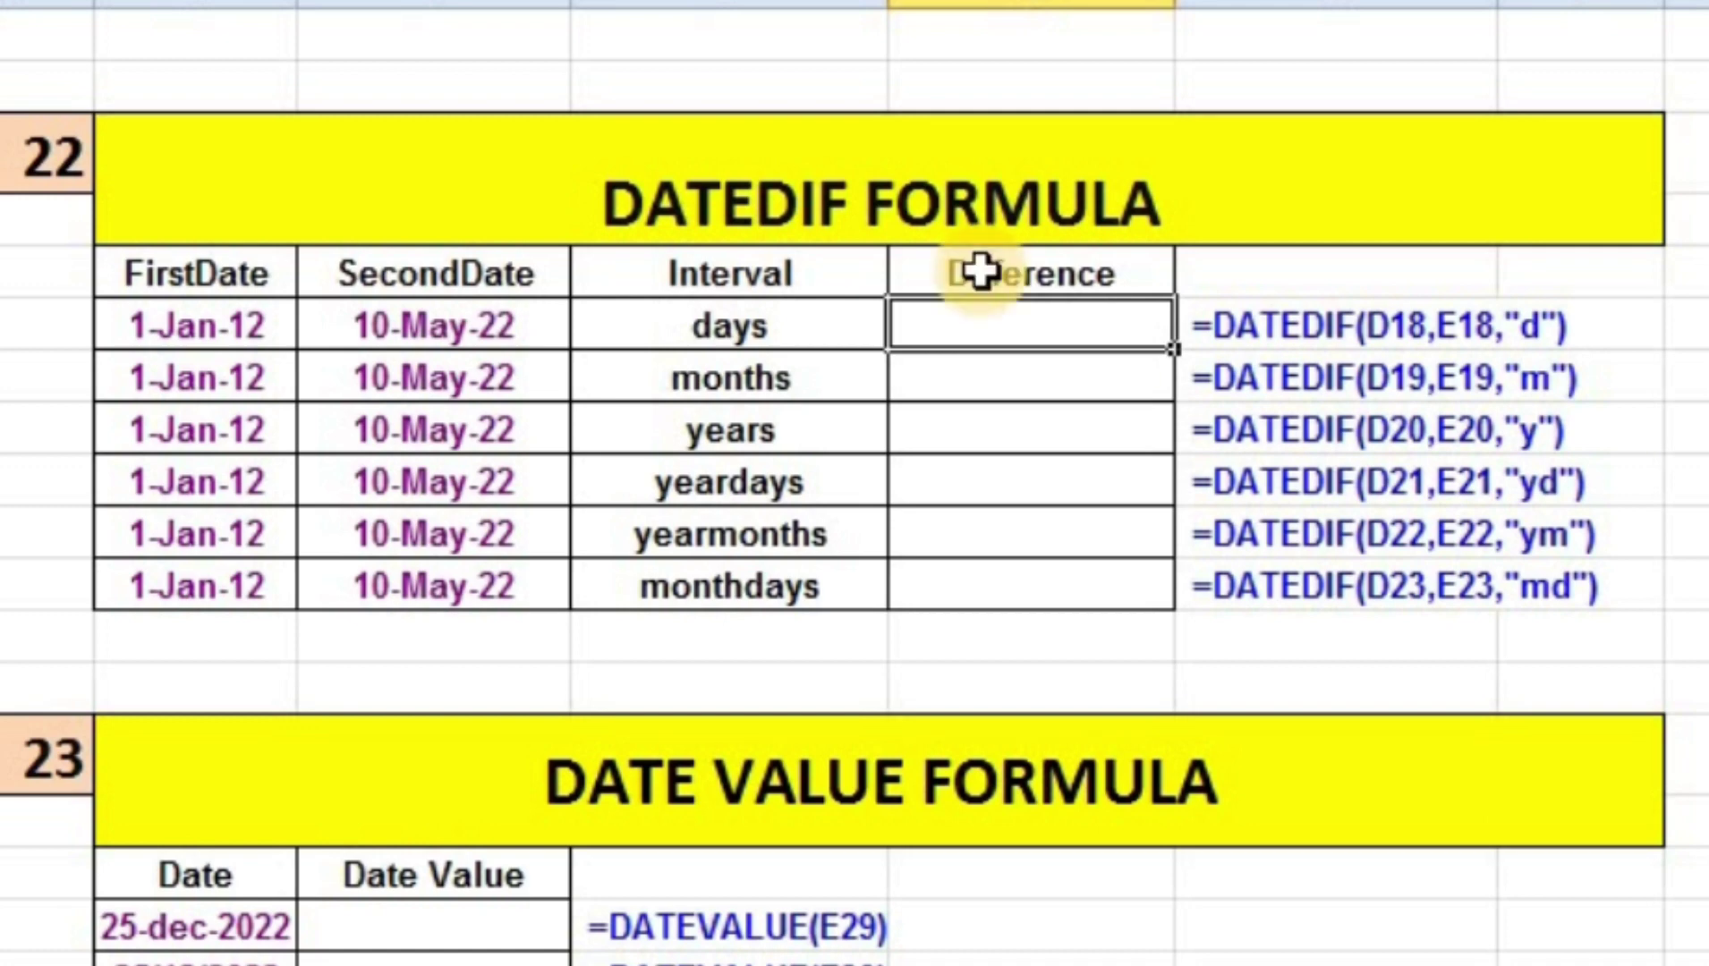
Enter =DATEDIF(D18,E18,"D") in G18, giving 3782 days
type("=D")
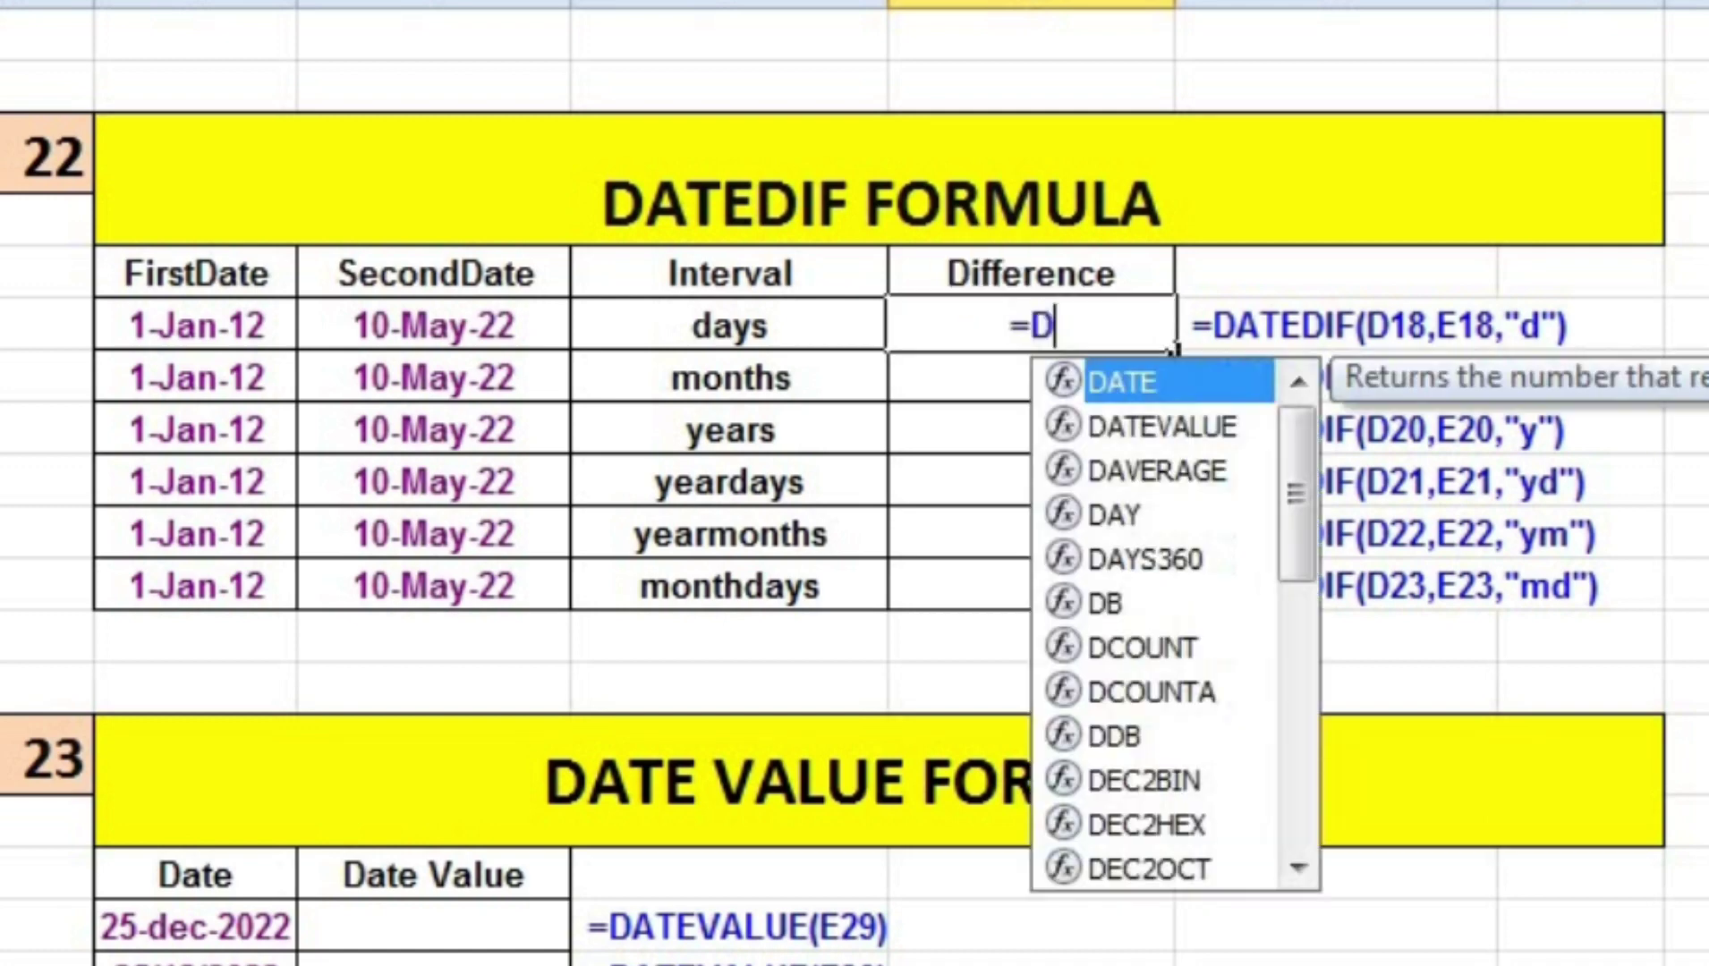
type("ATED")
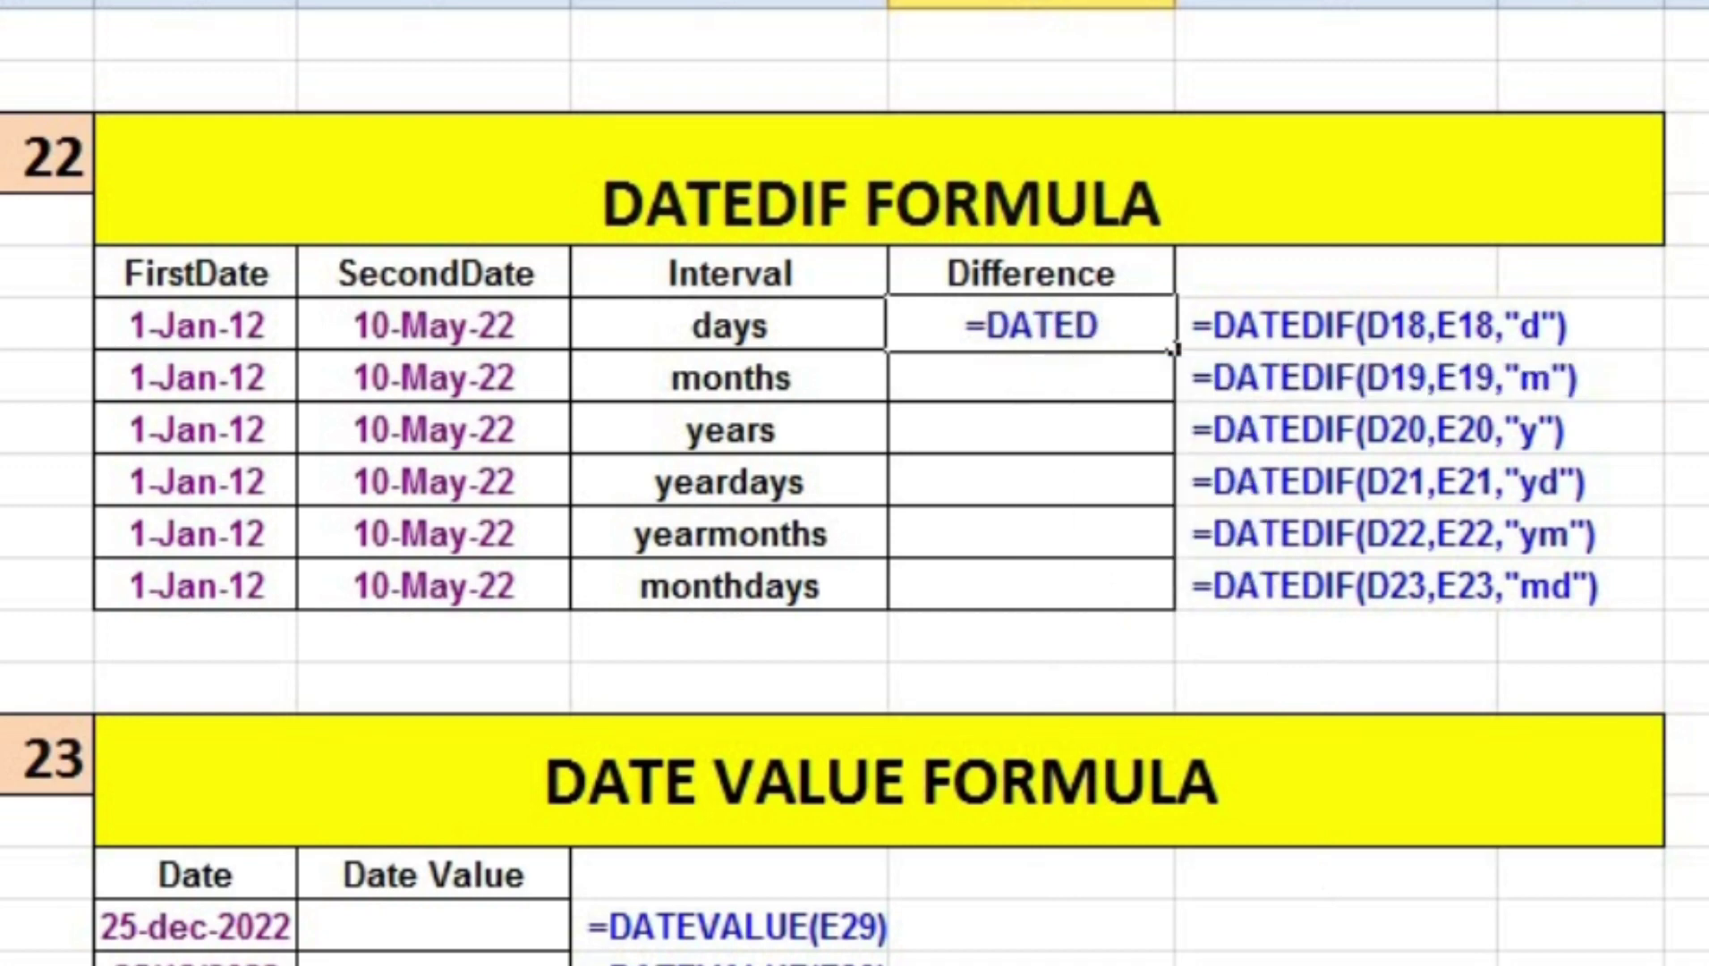
type("IF(")
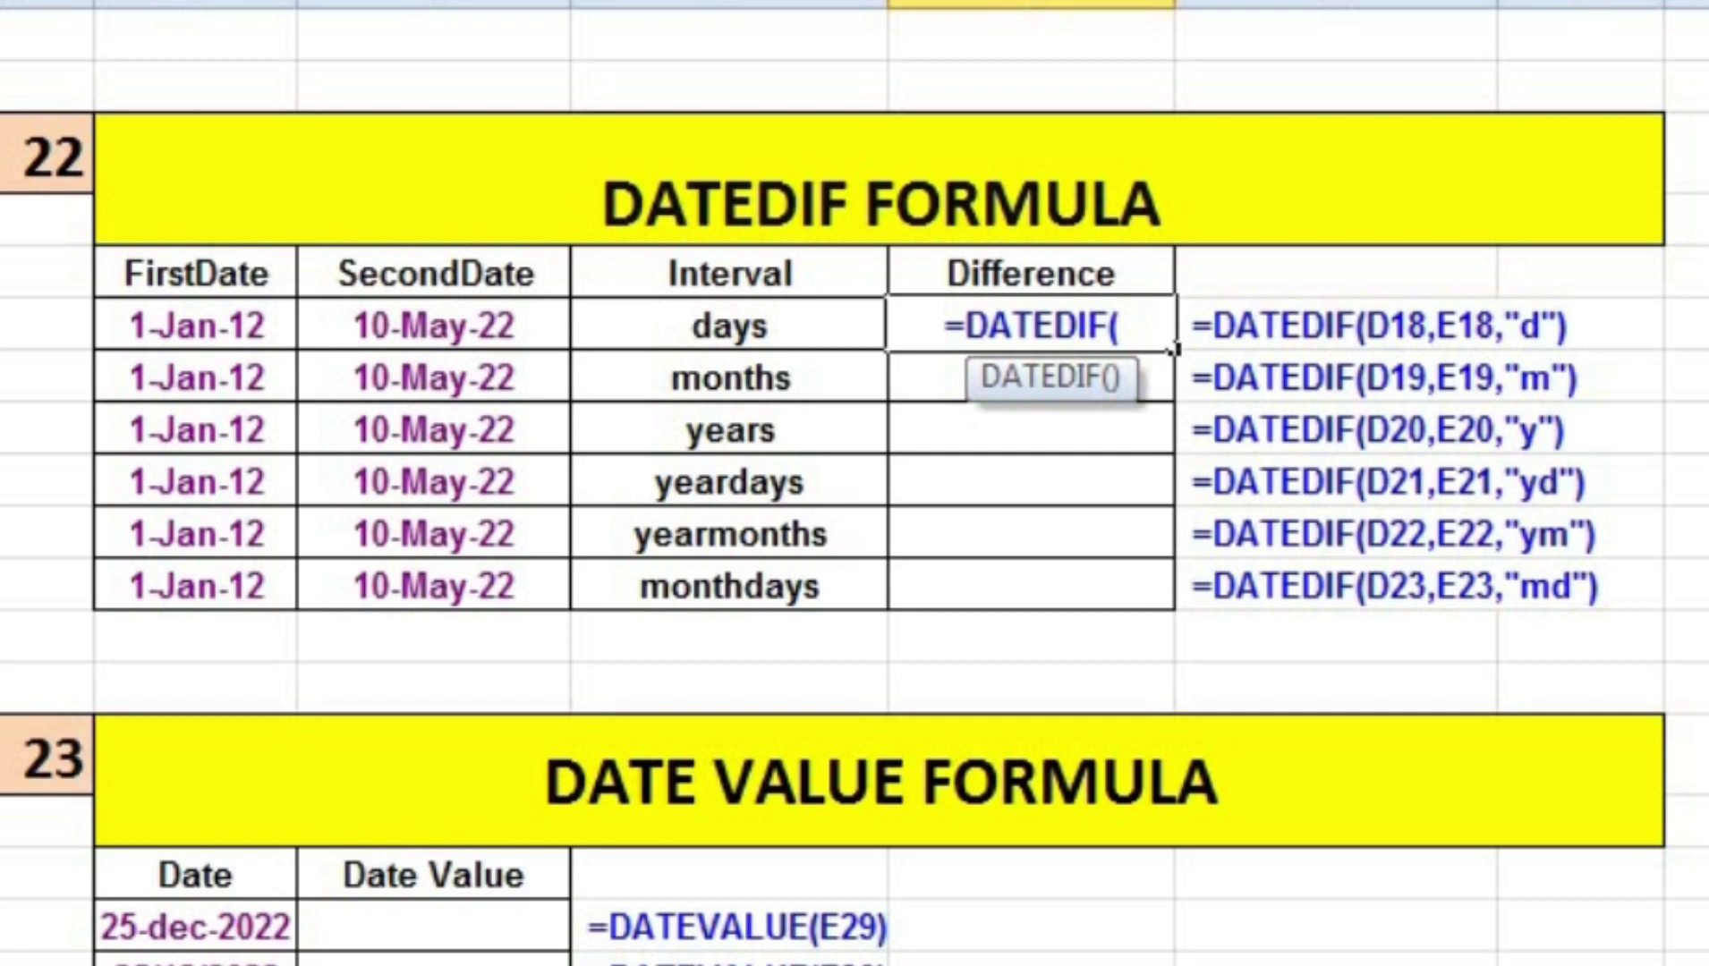
left_click(151, 335)
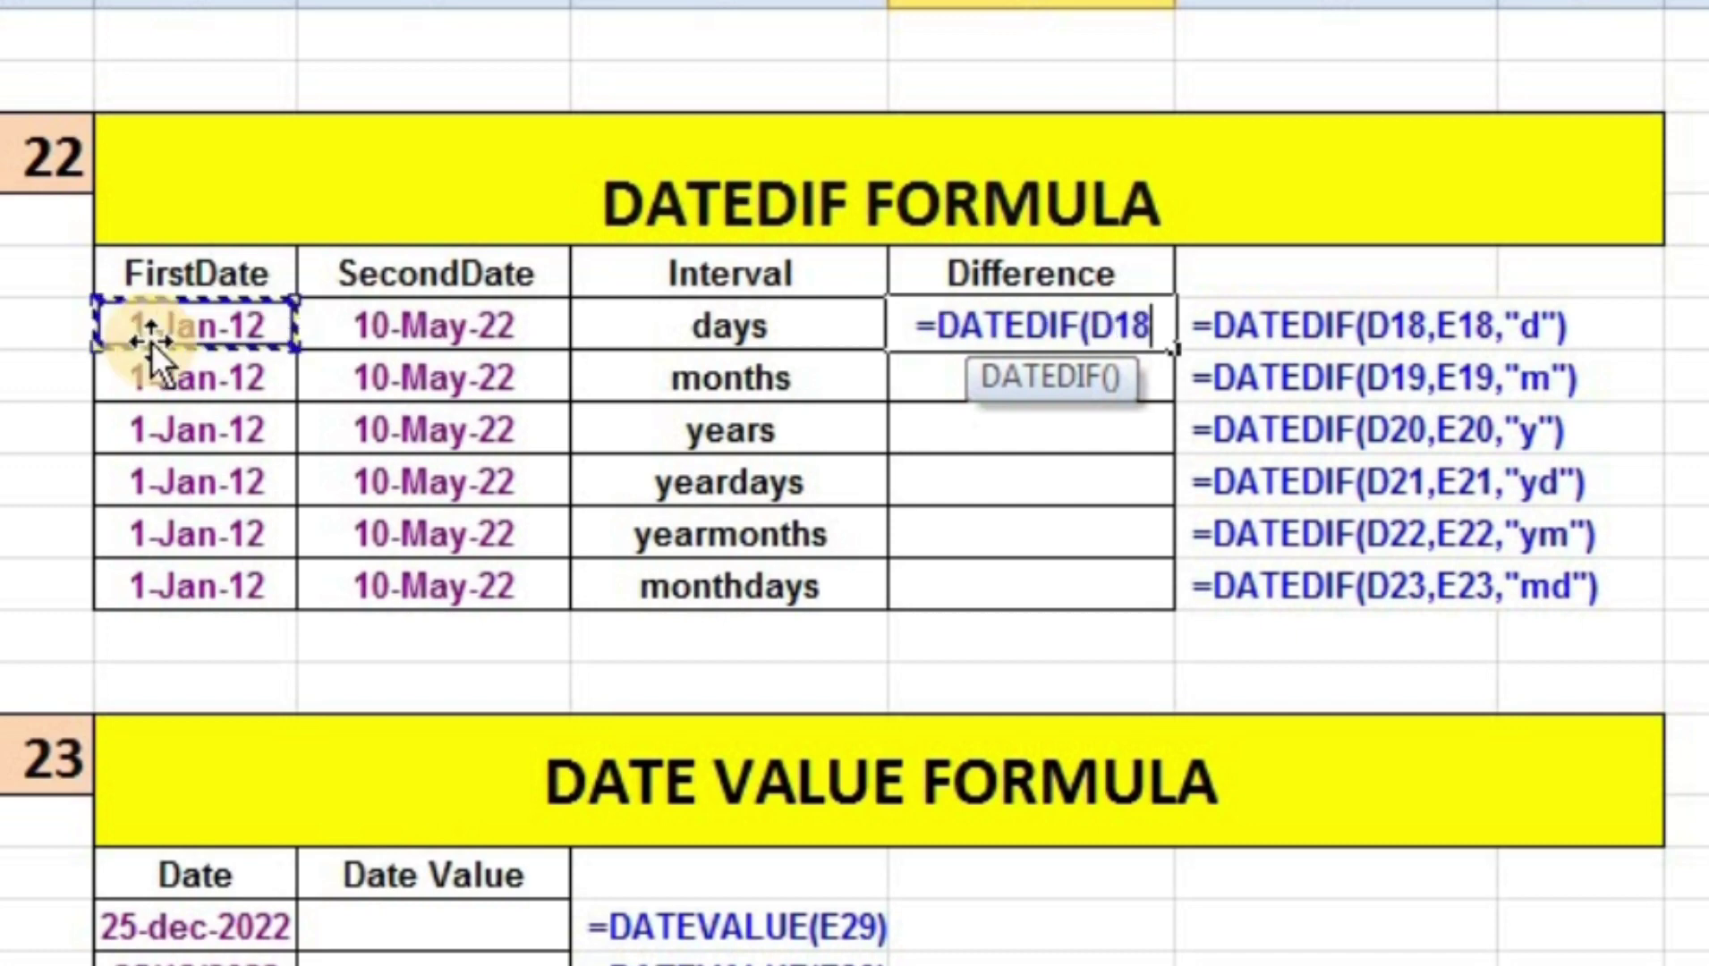
type(",")
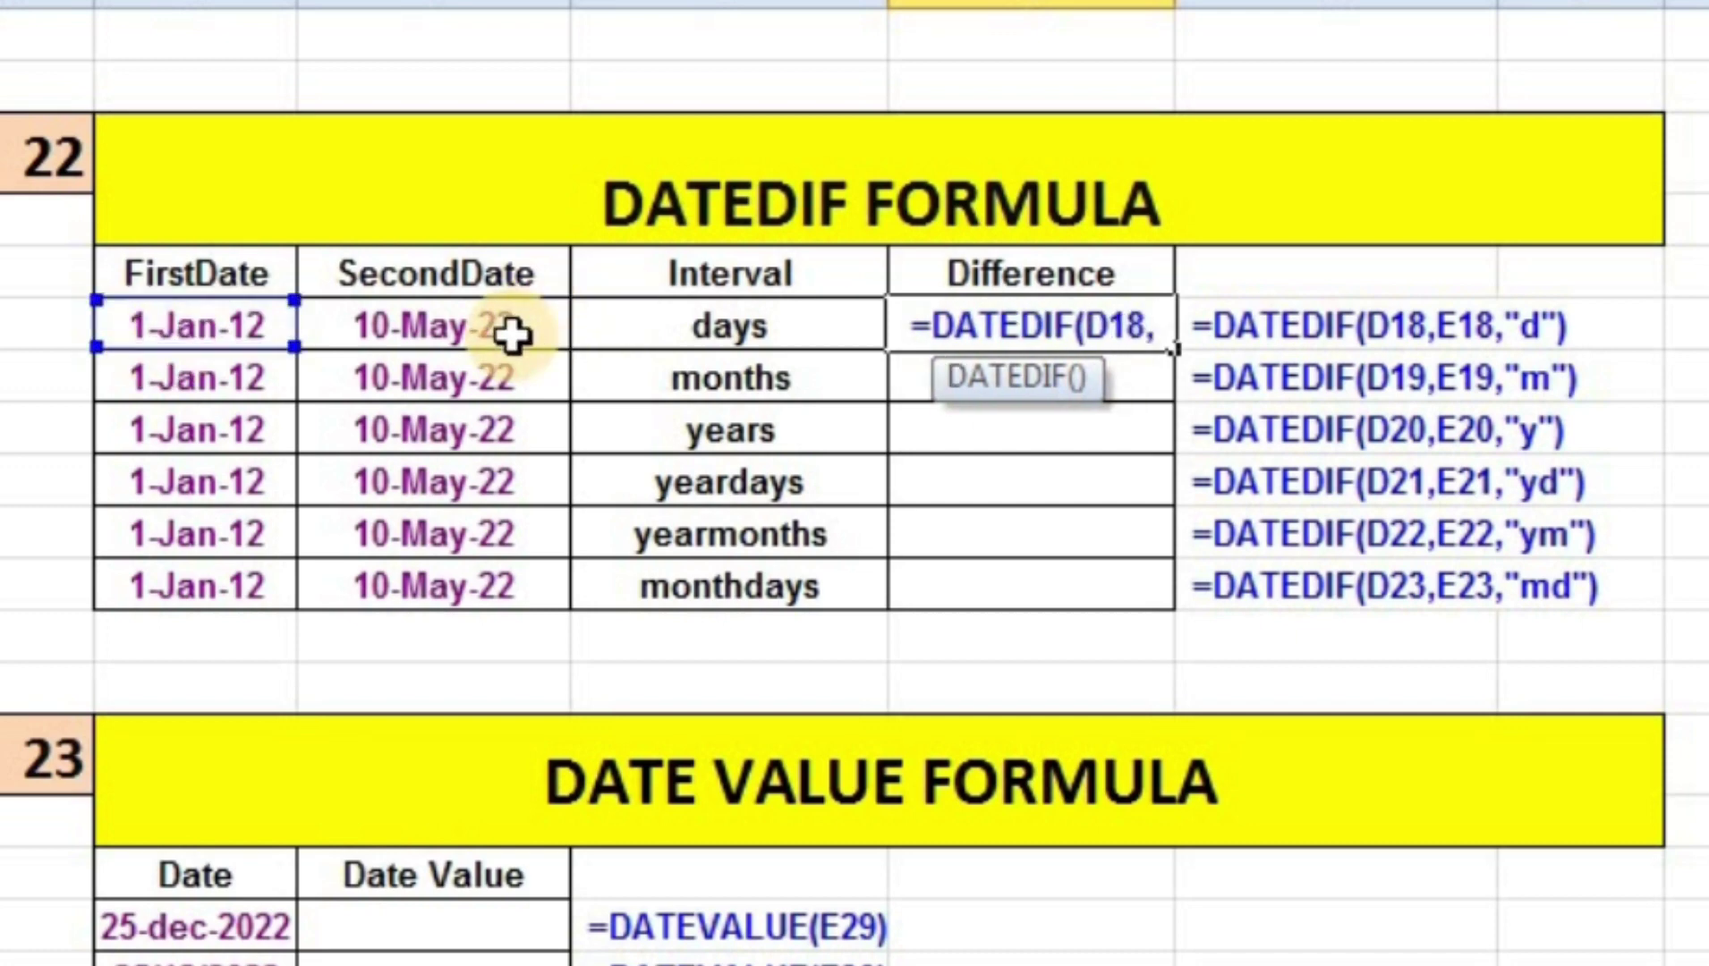
left_click(508, 337)
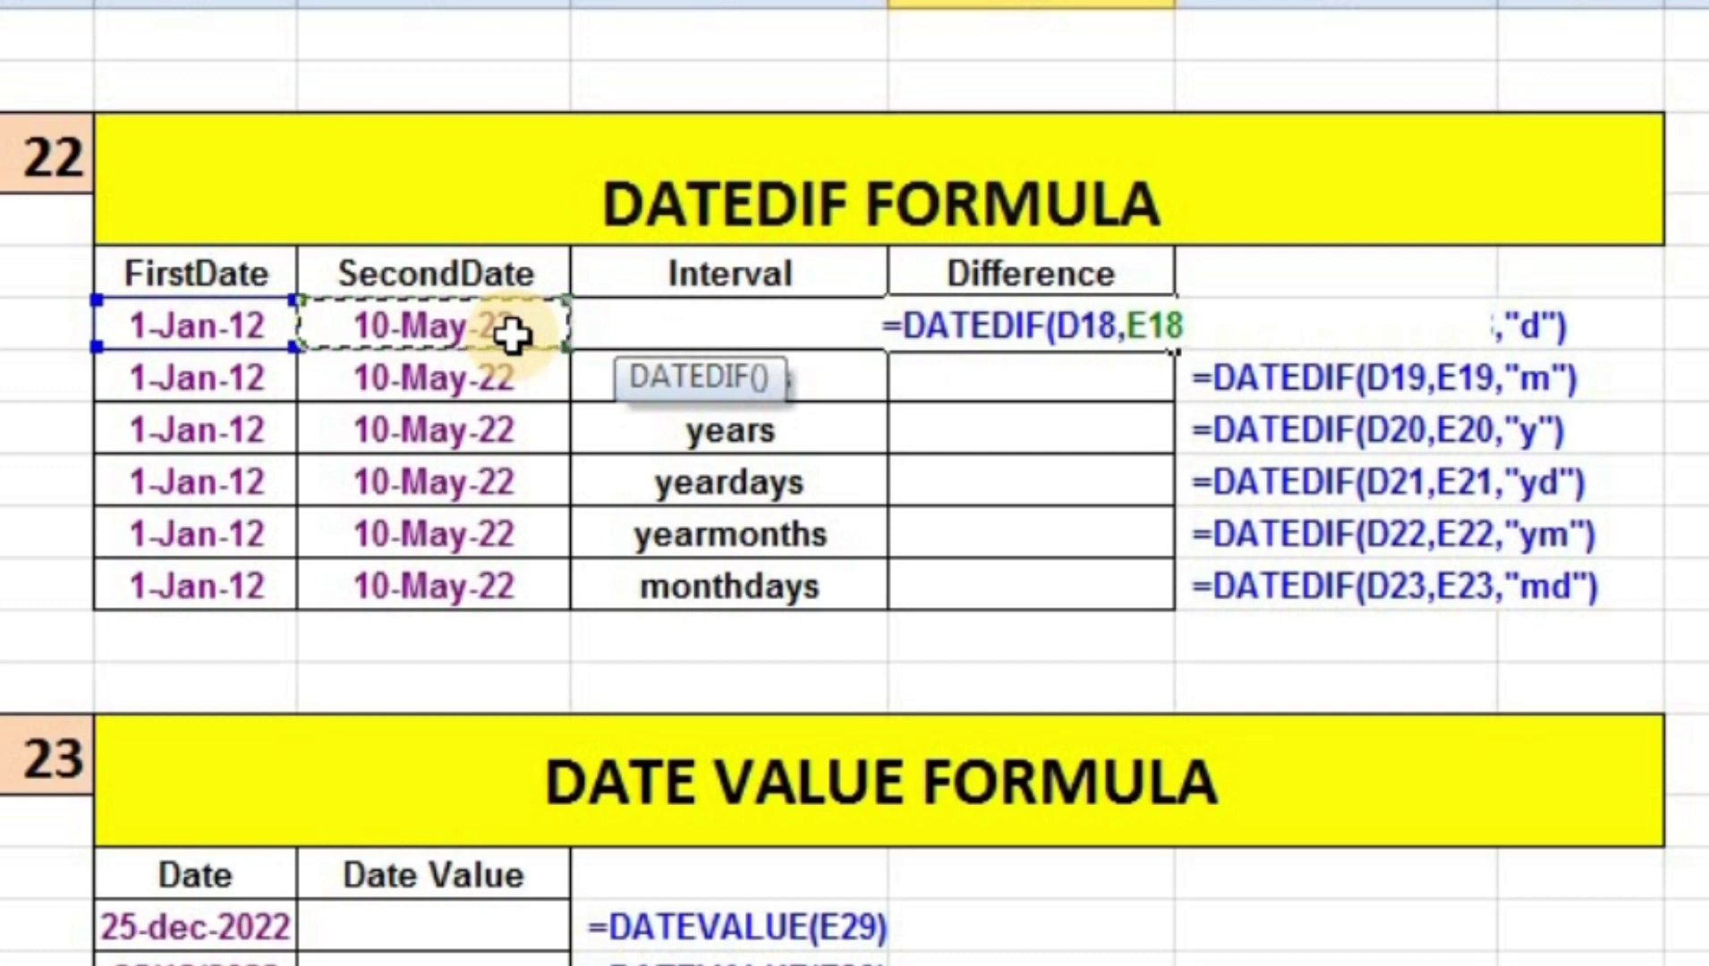
type(",")
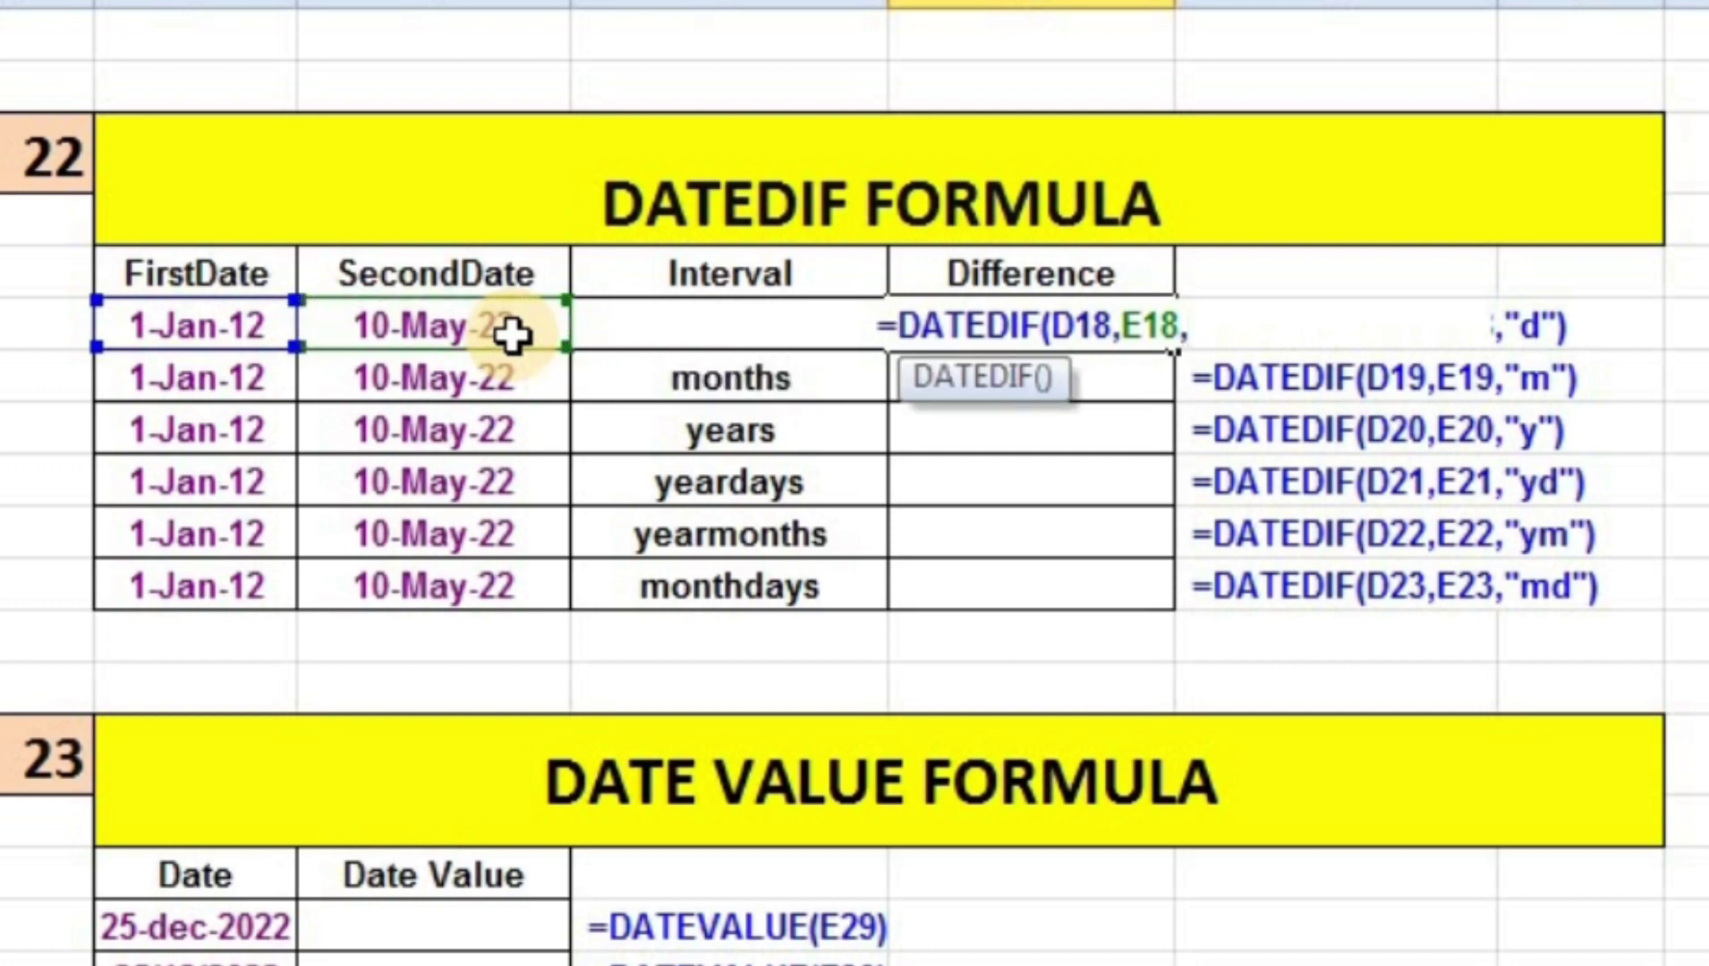
type("\"")
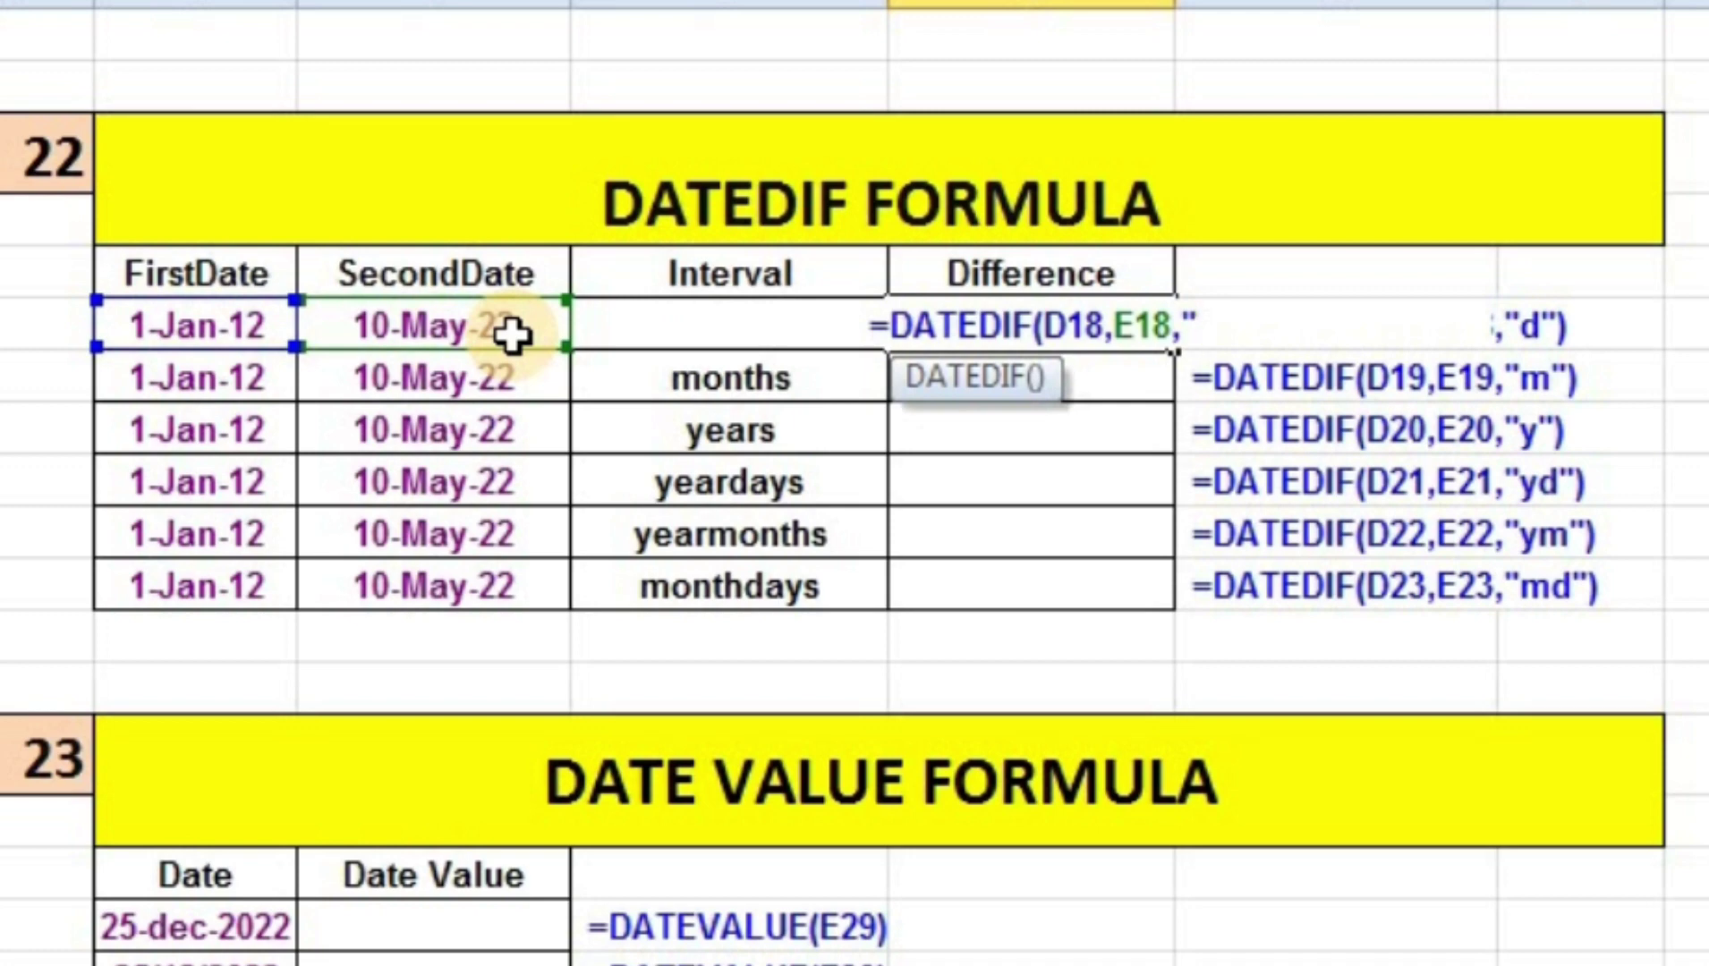
type("D")
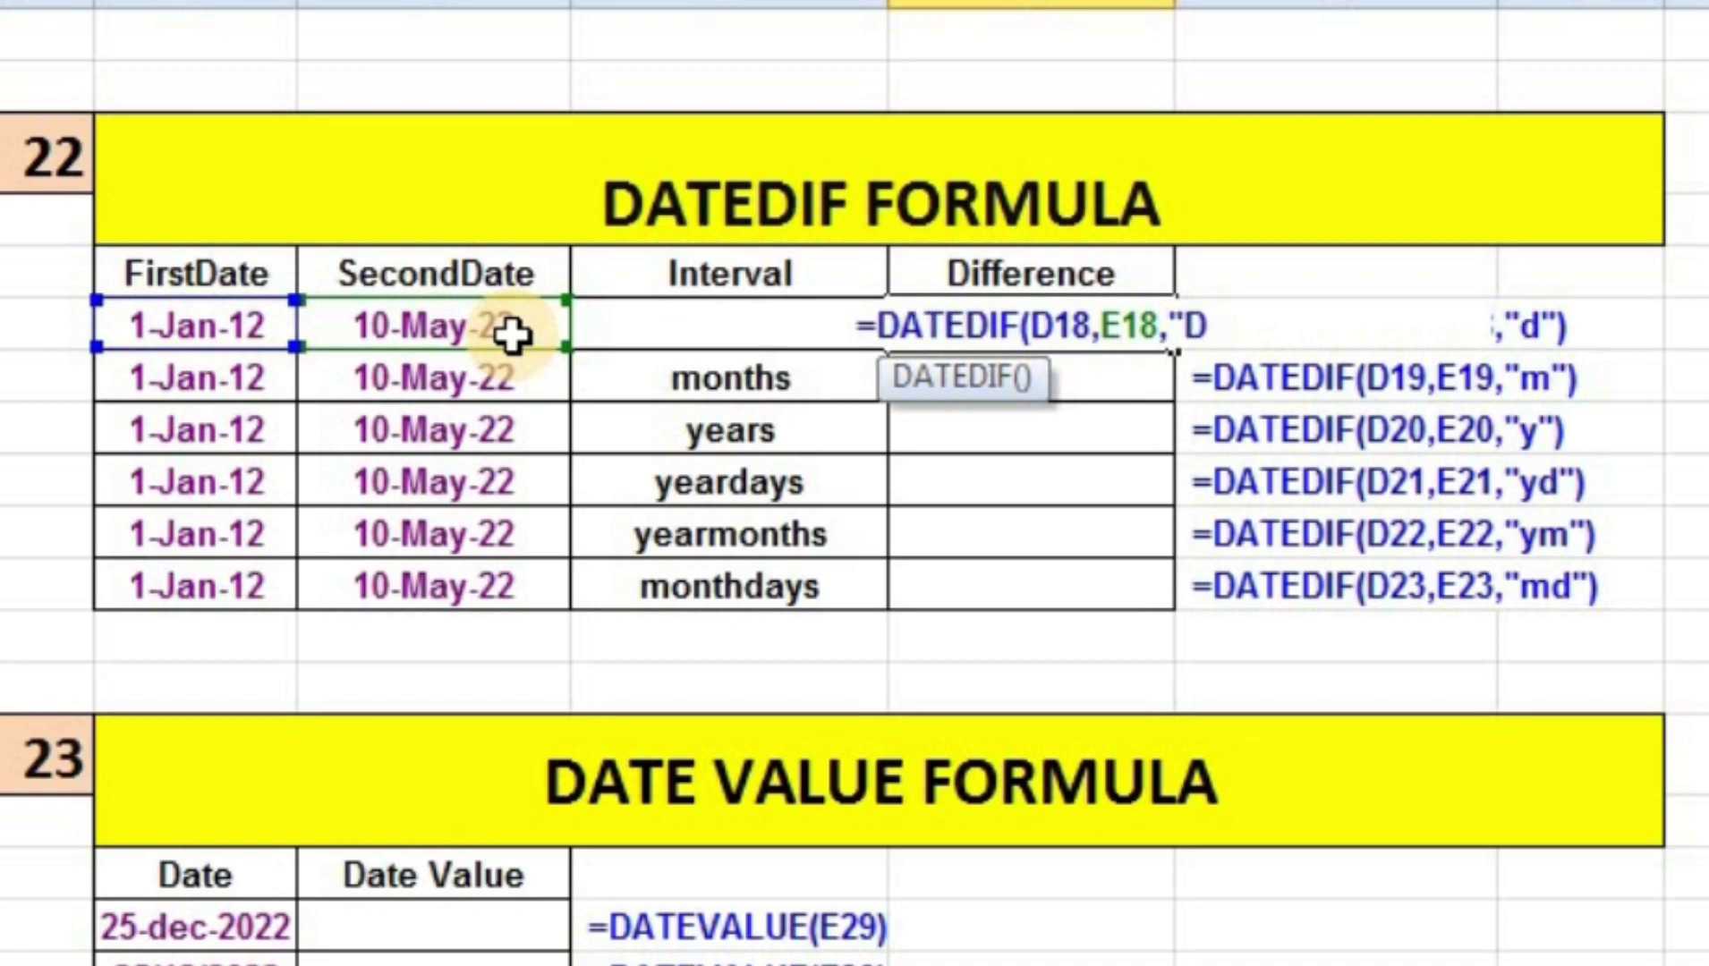
type("\"")
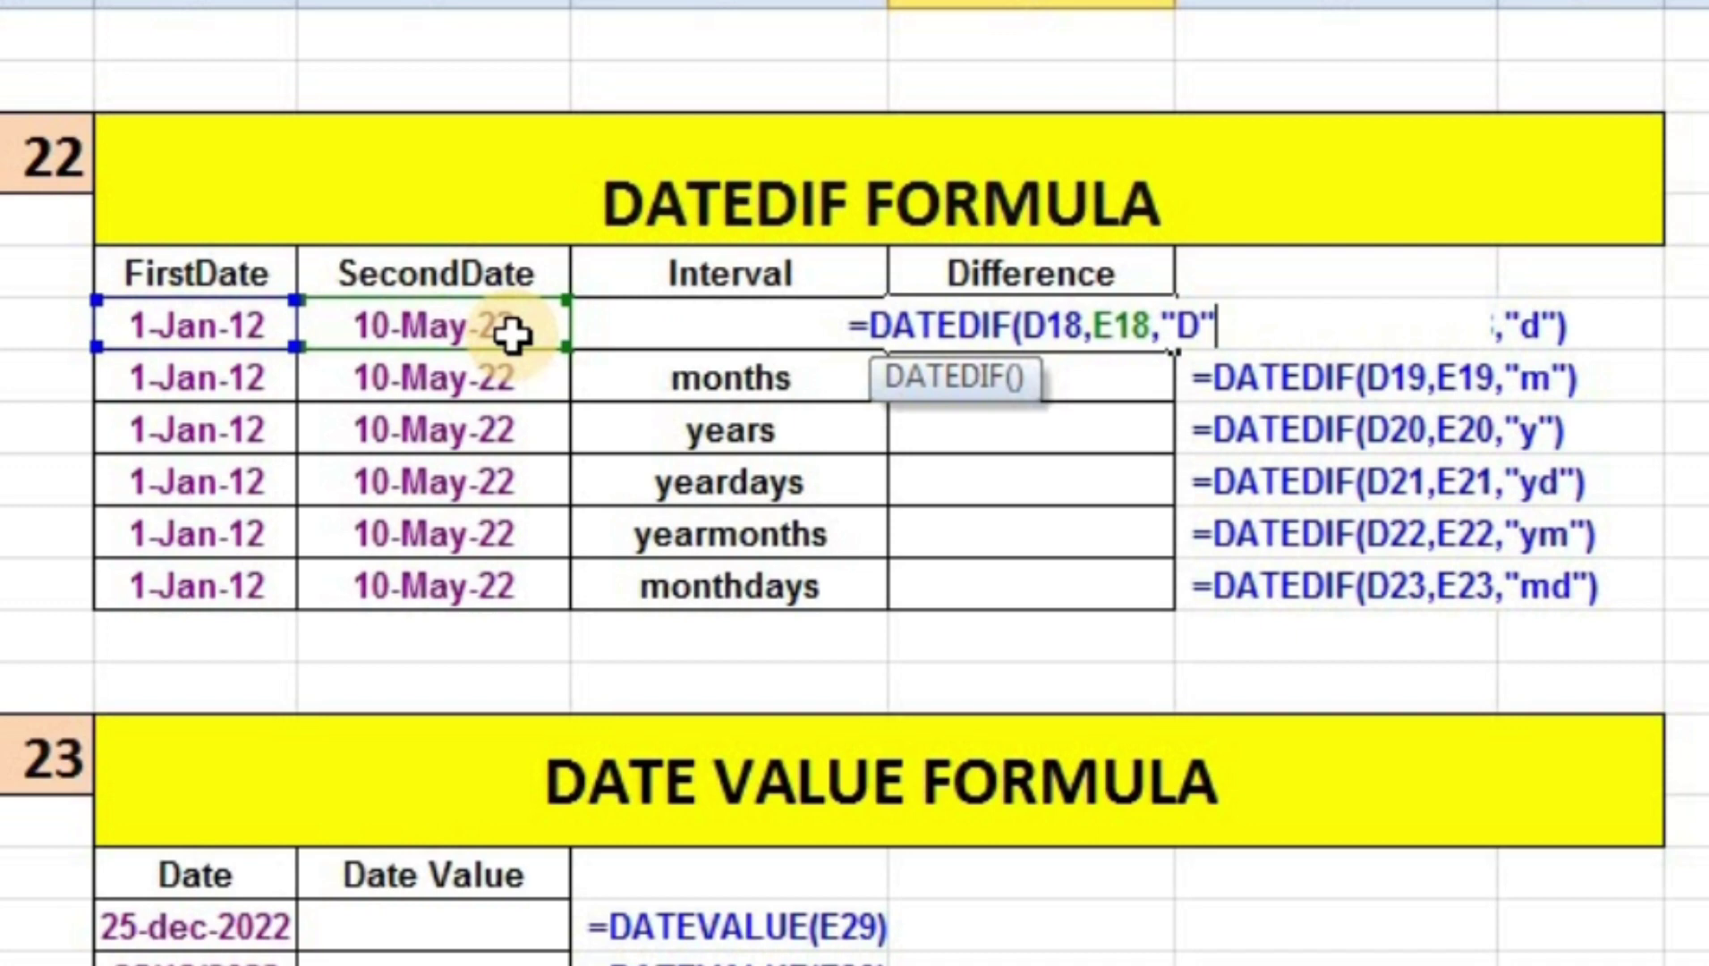
type(")")
key("Return")
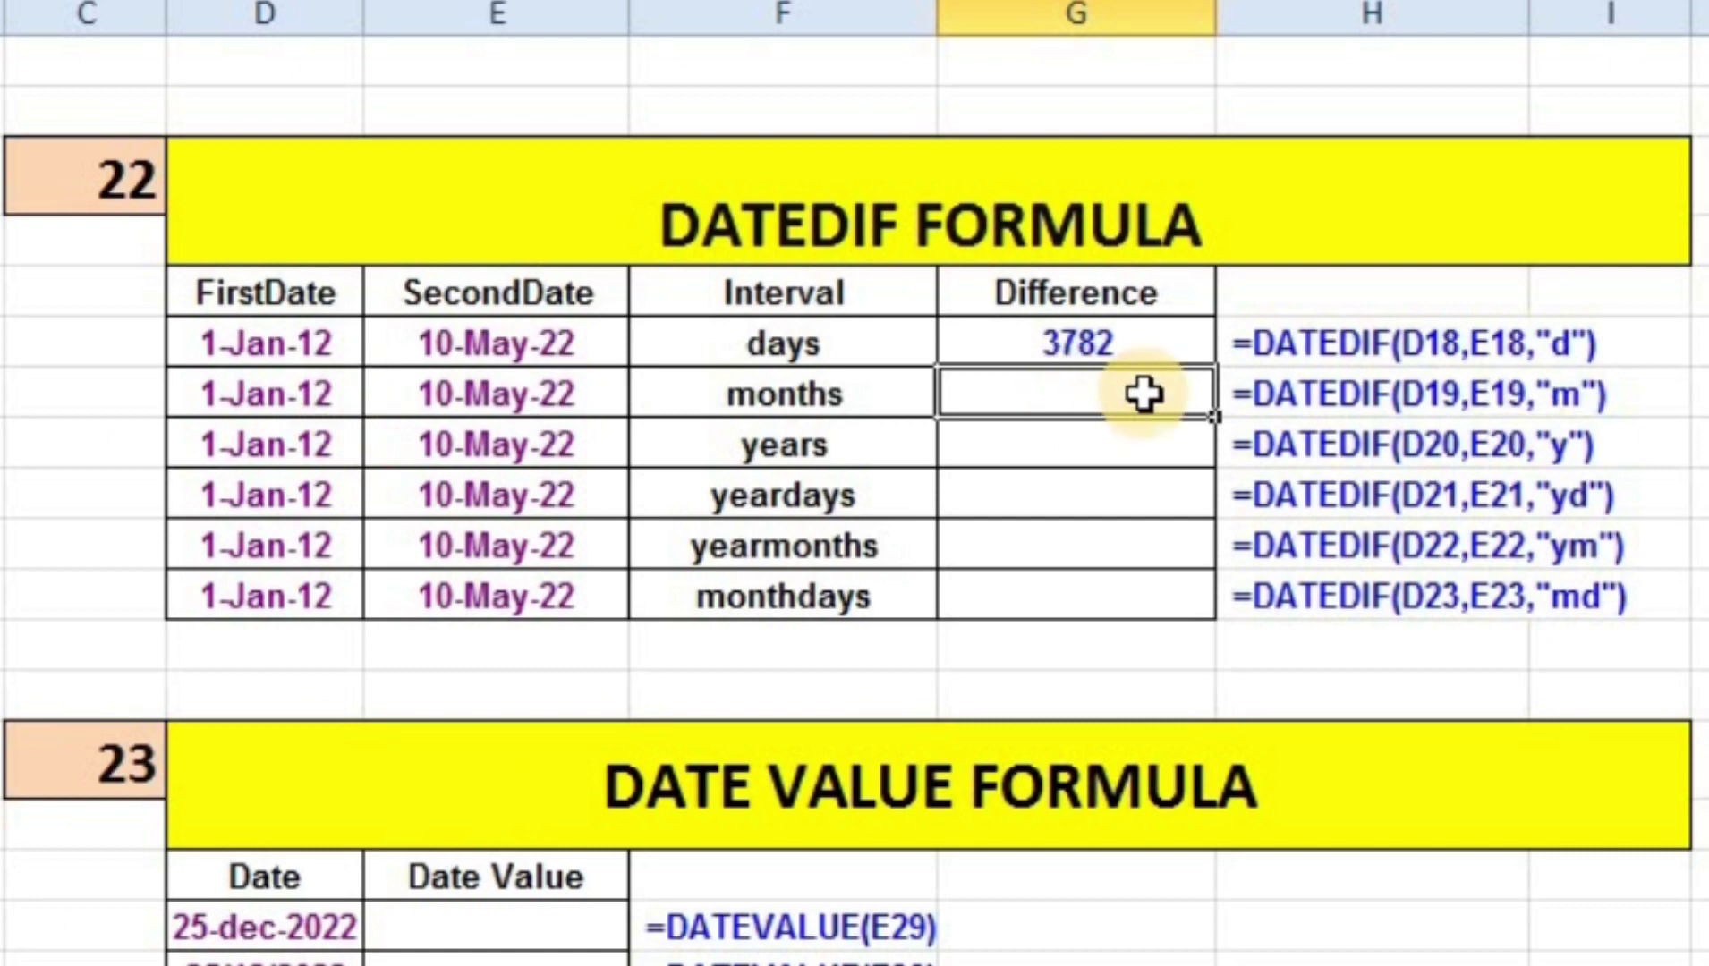
type("=DA")
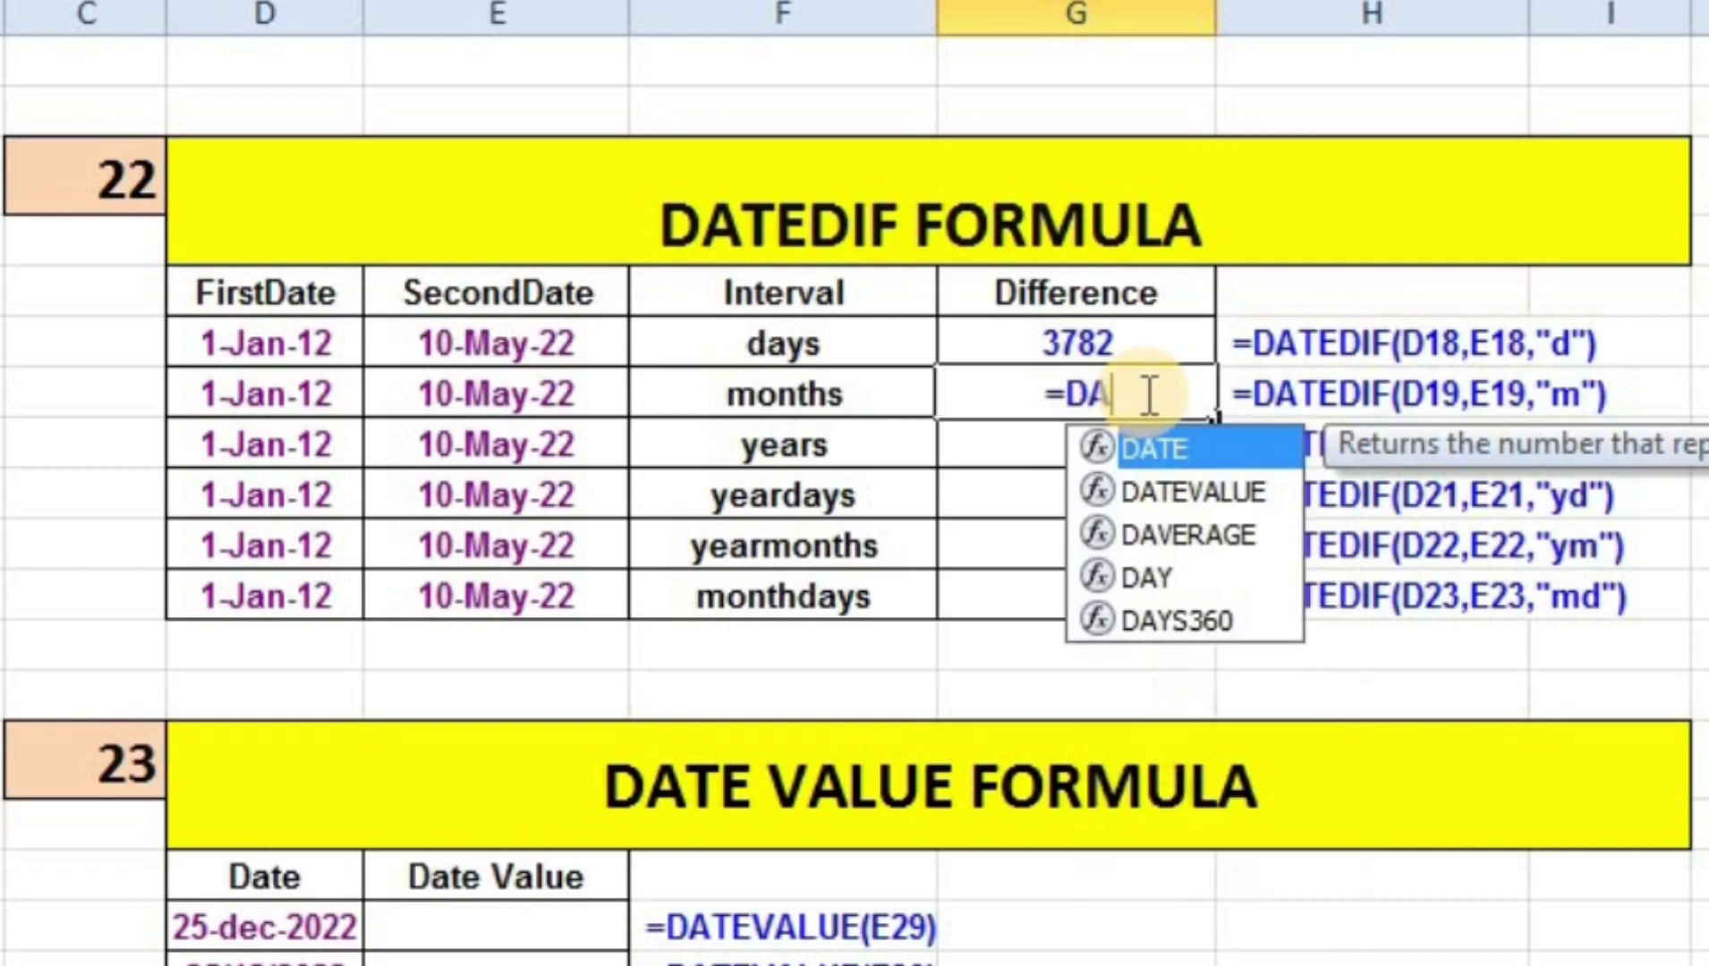
type("TED")
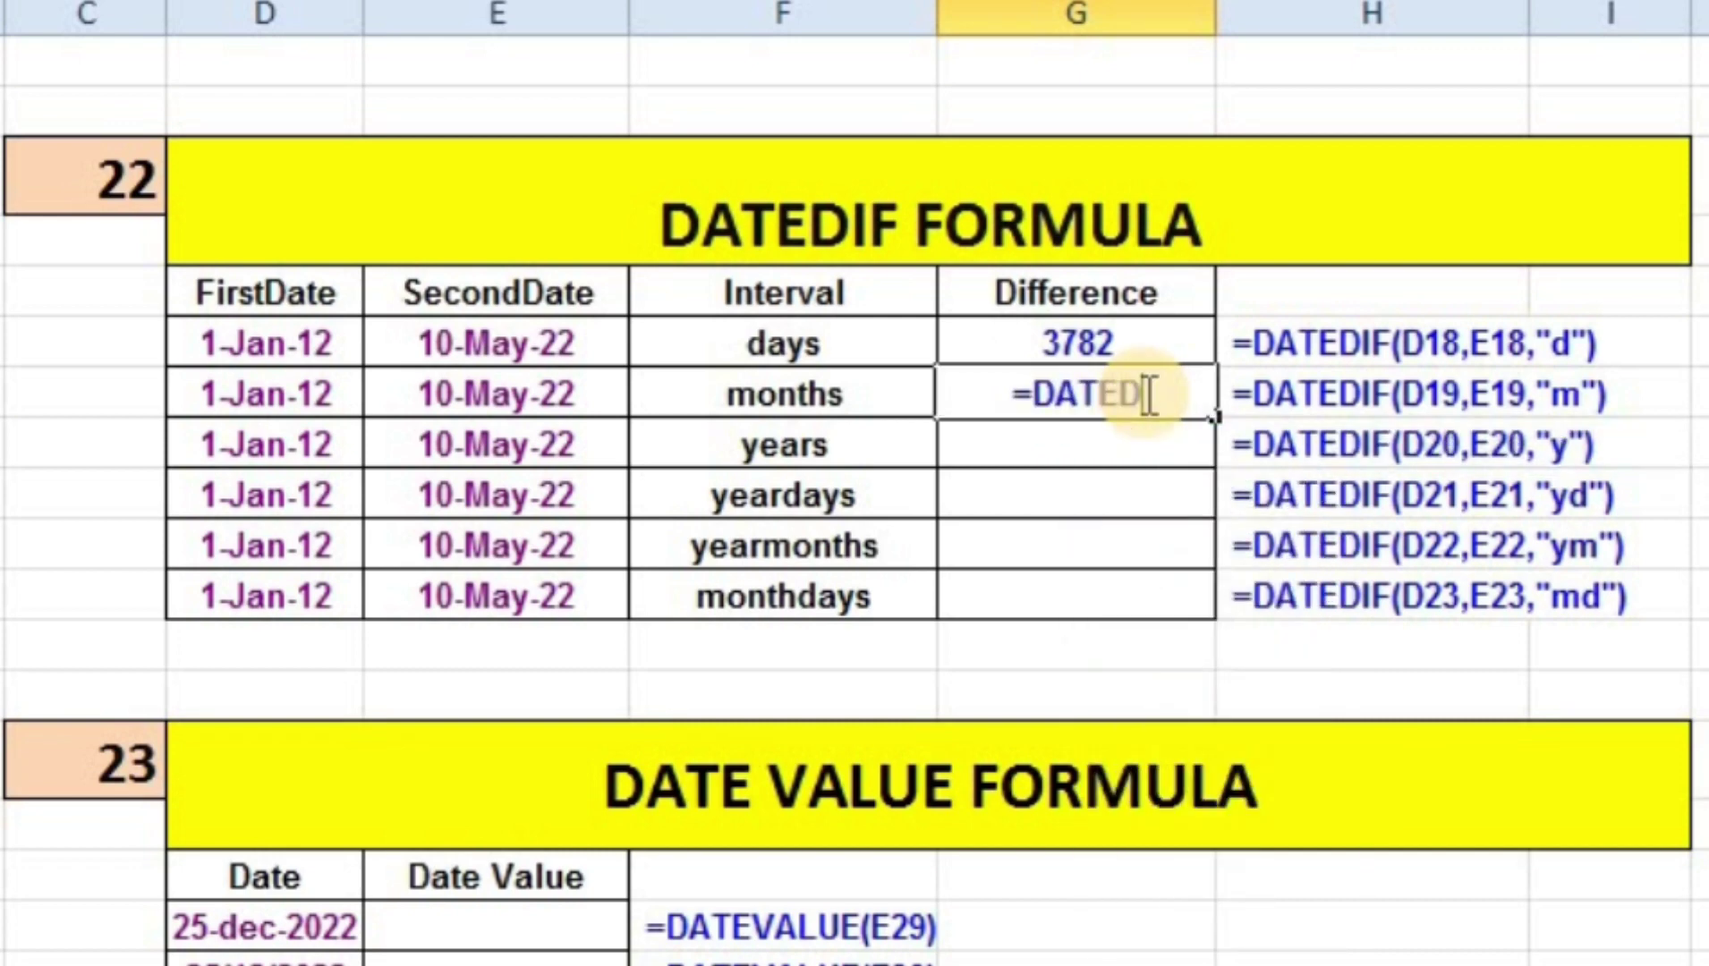
type("IF")
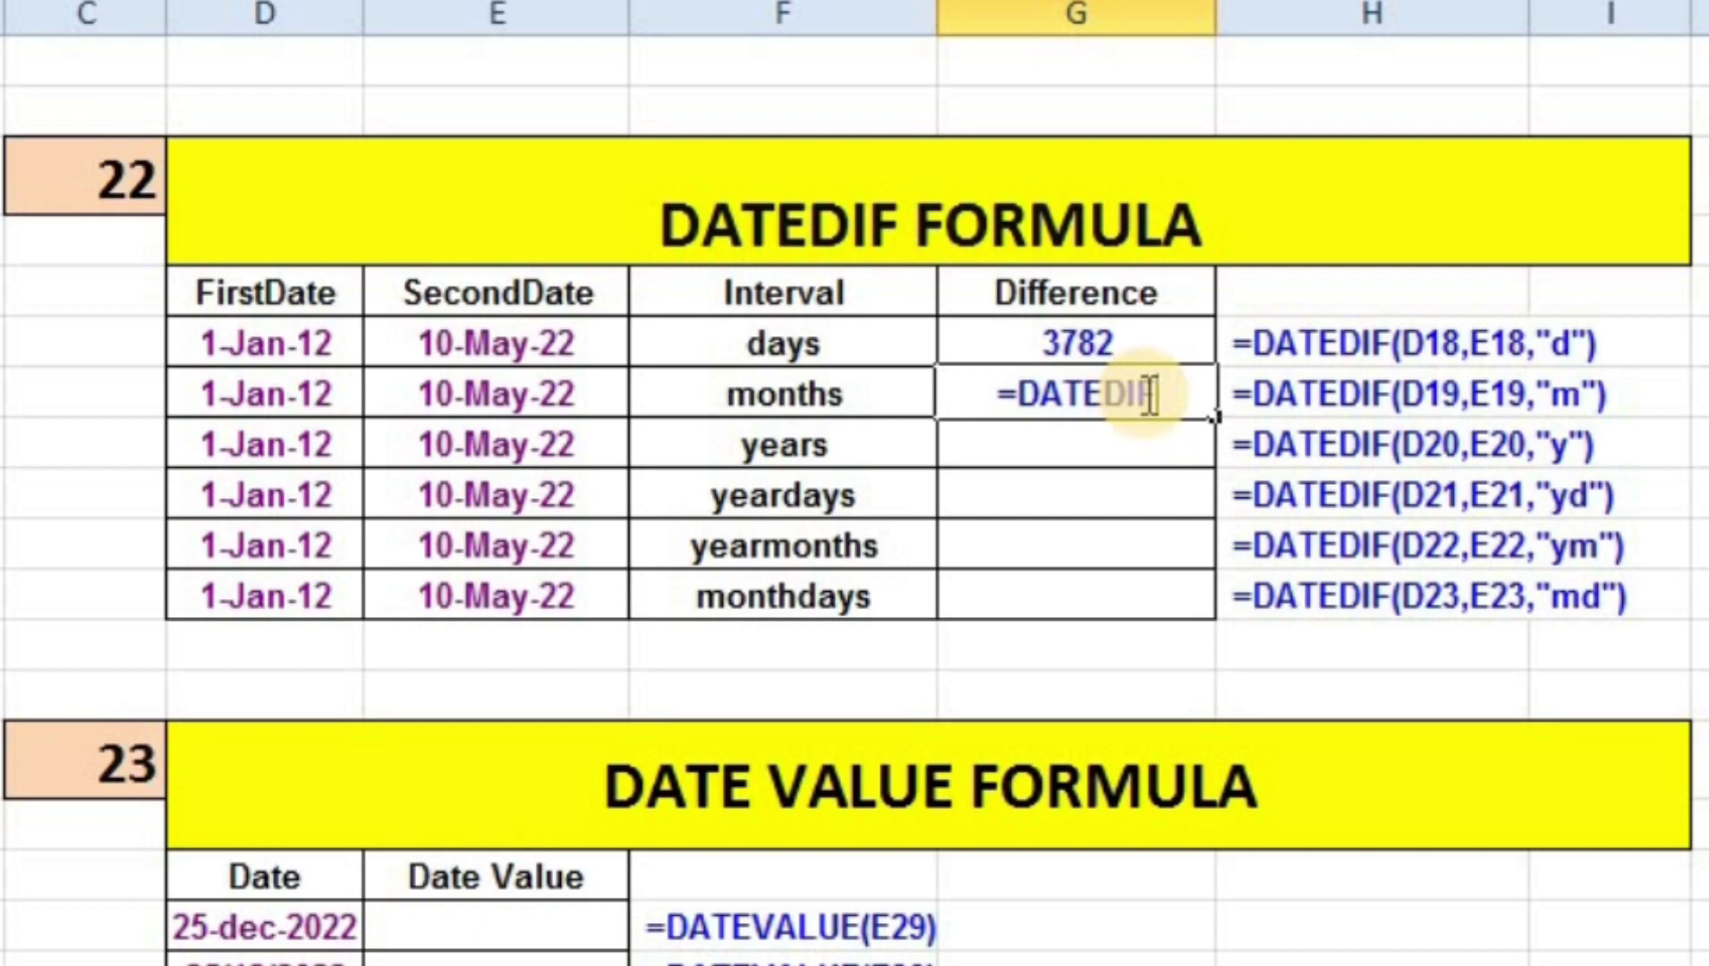
type("(")
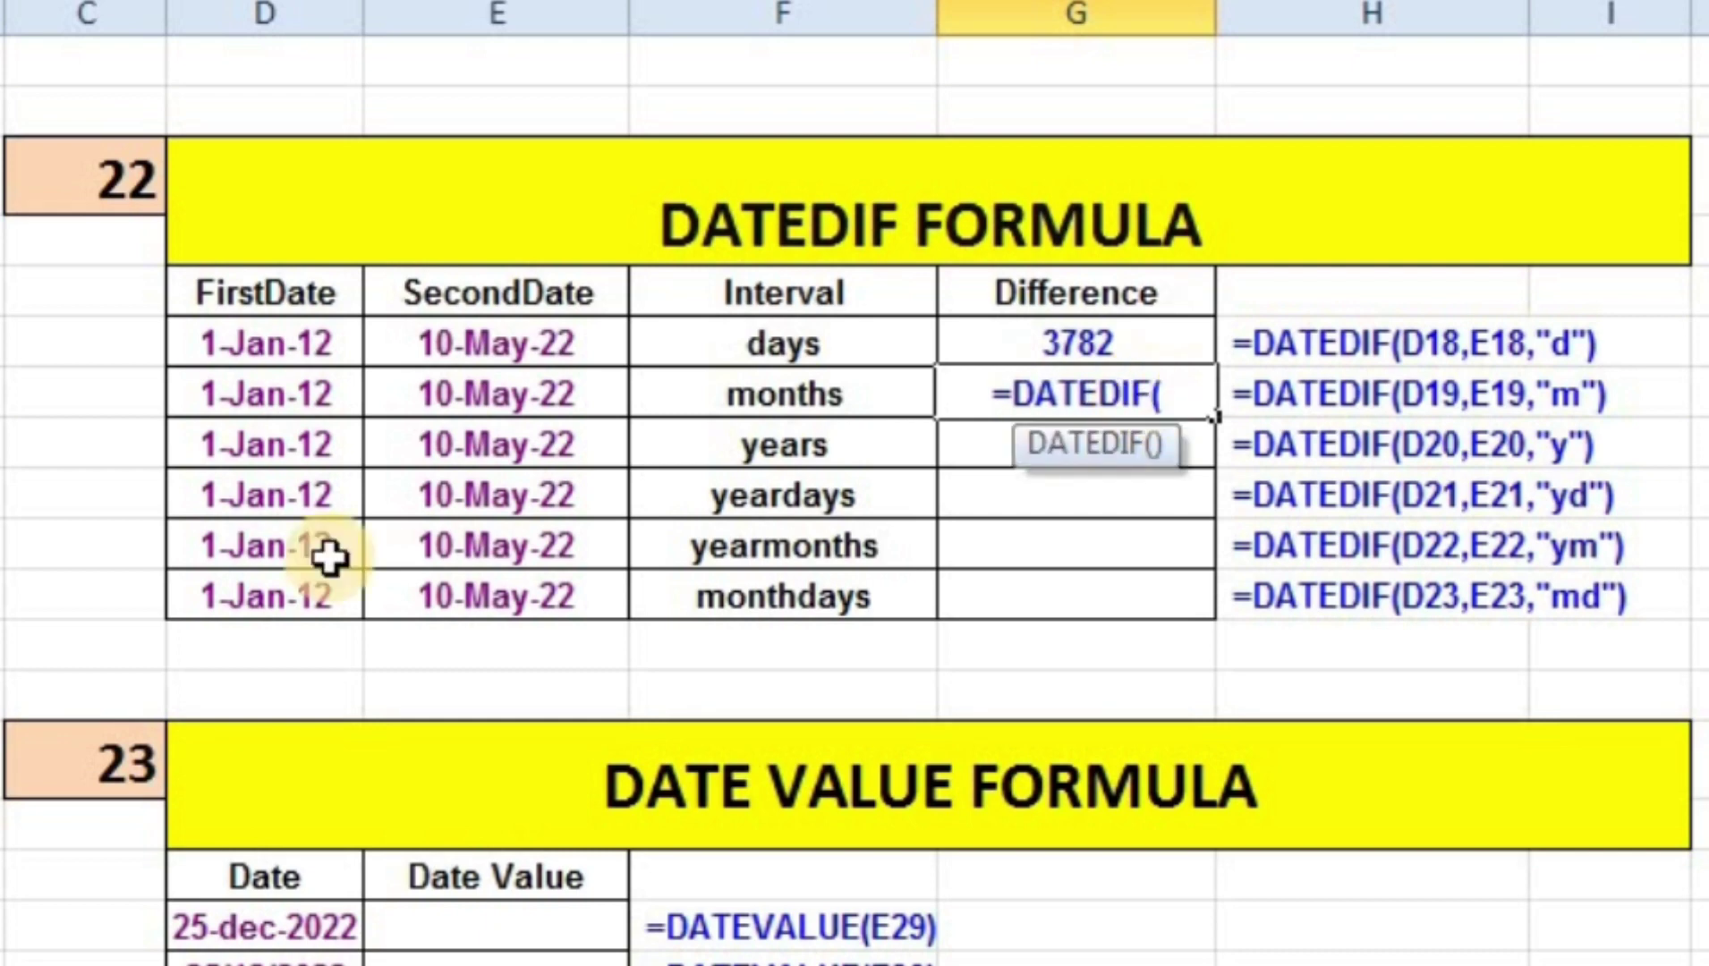
Complete the months row's DATEDIF formula with "M", giving 124 months
left_click(287, 409)
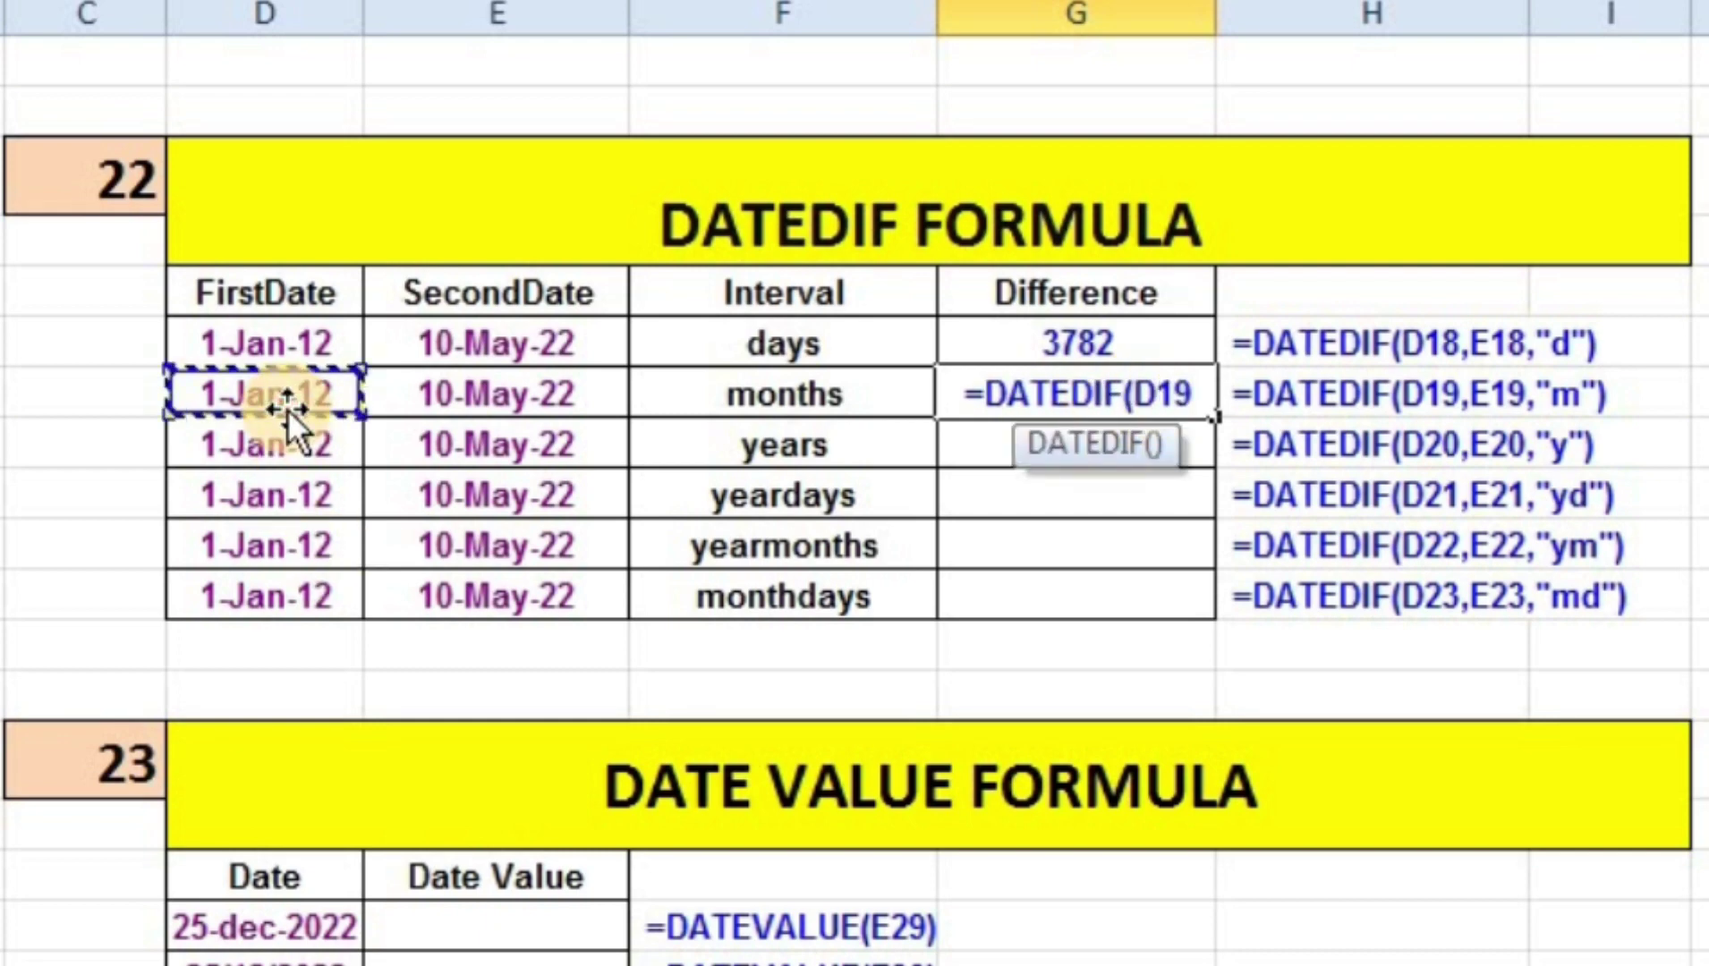
type(",")
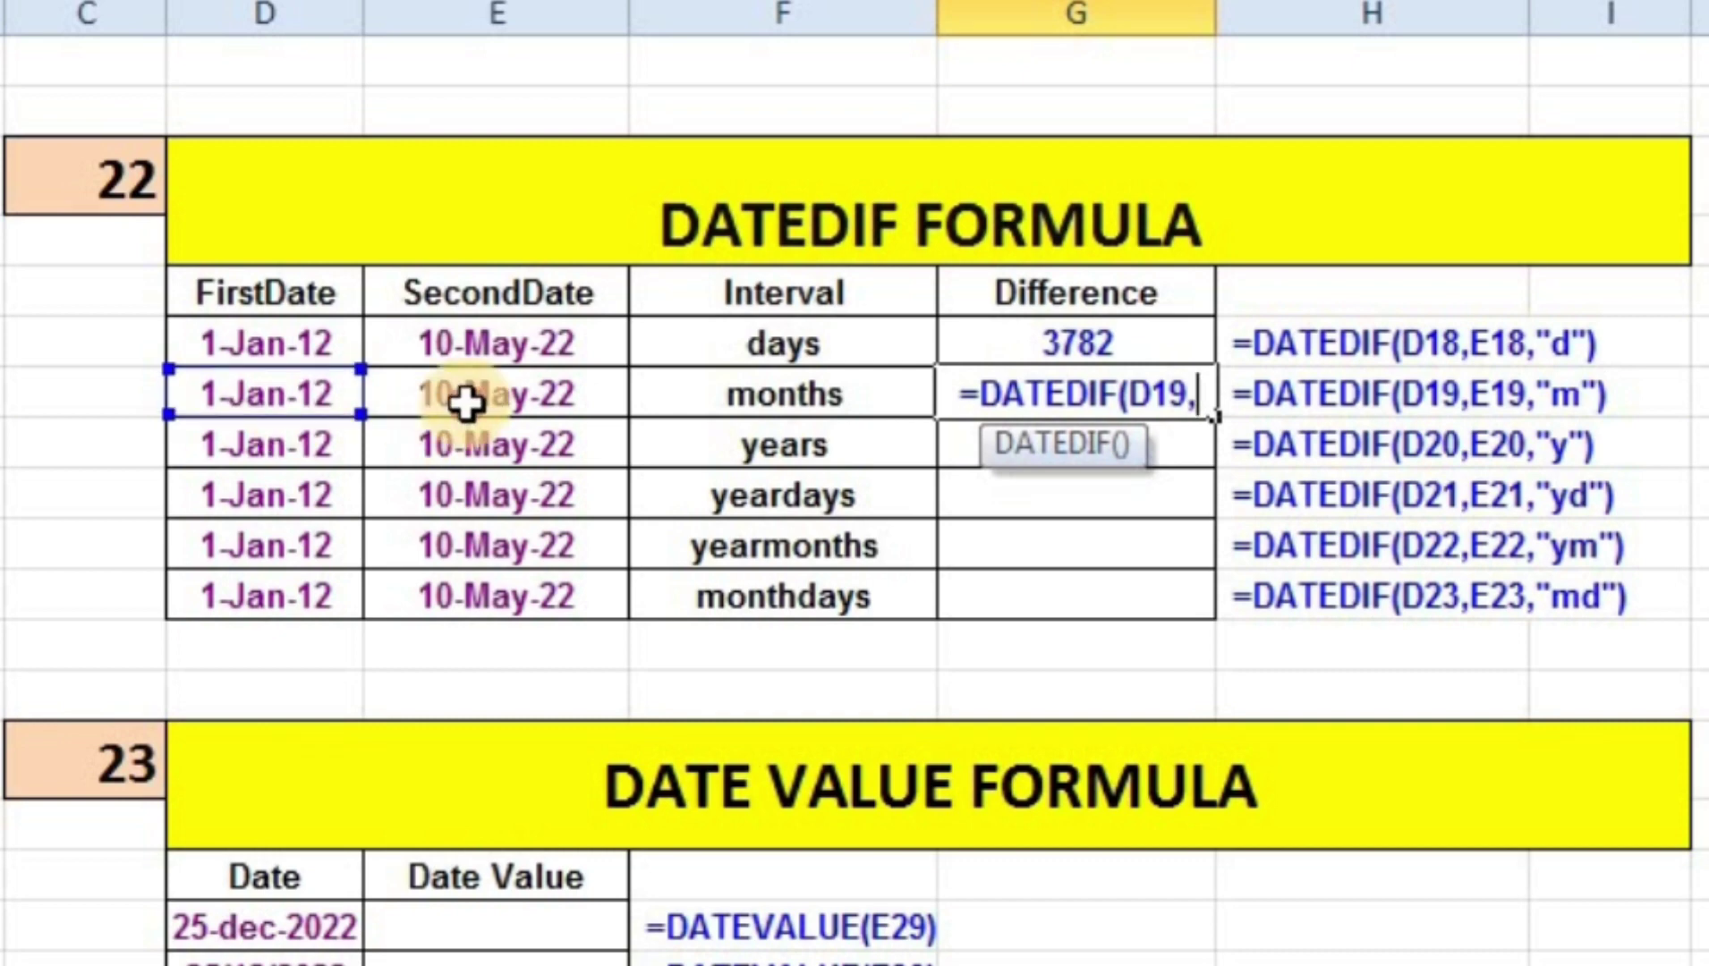
left_click(463, 399)
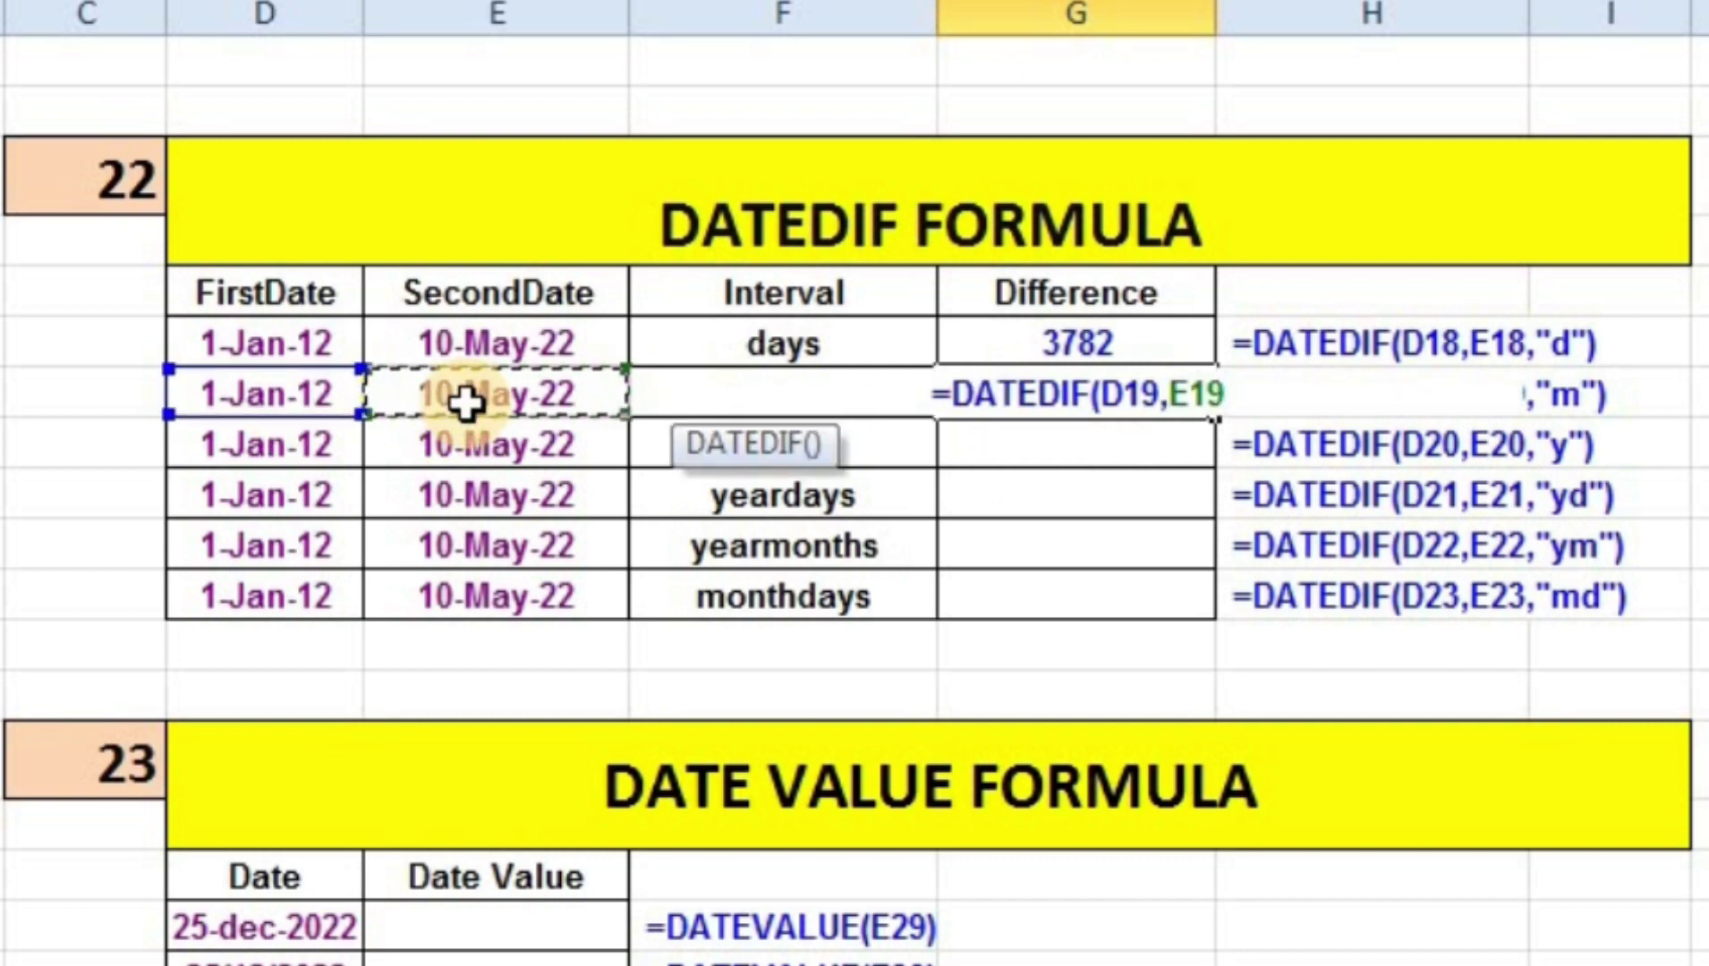
type(",")
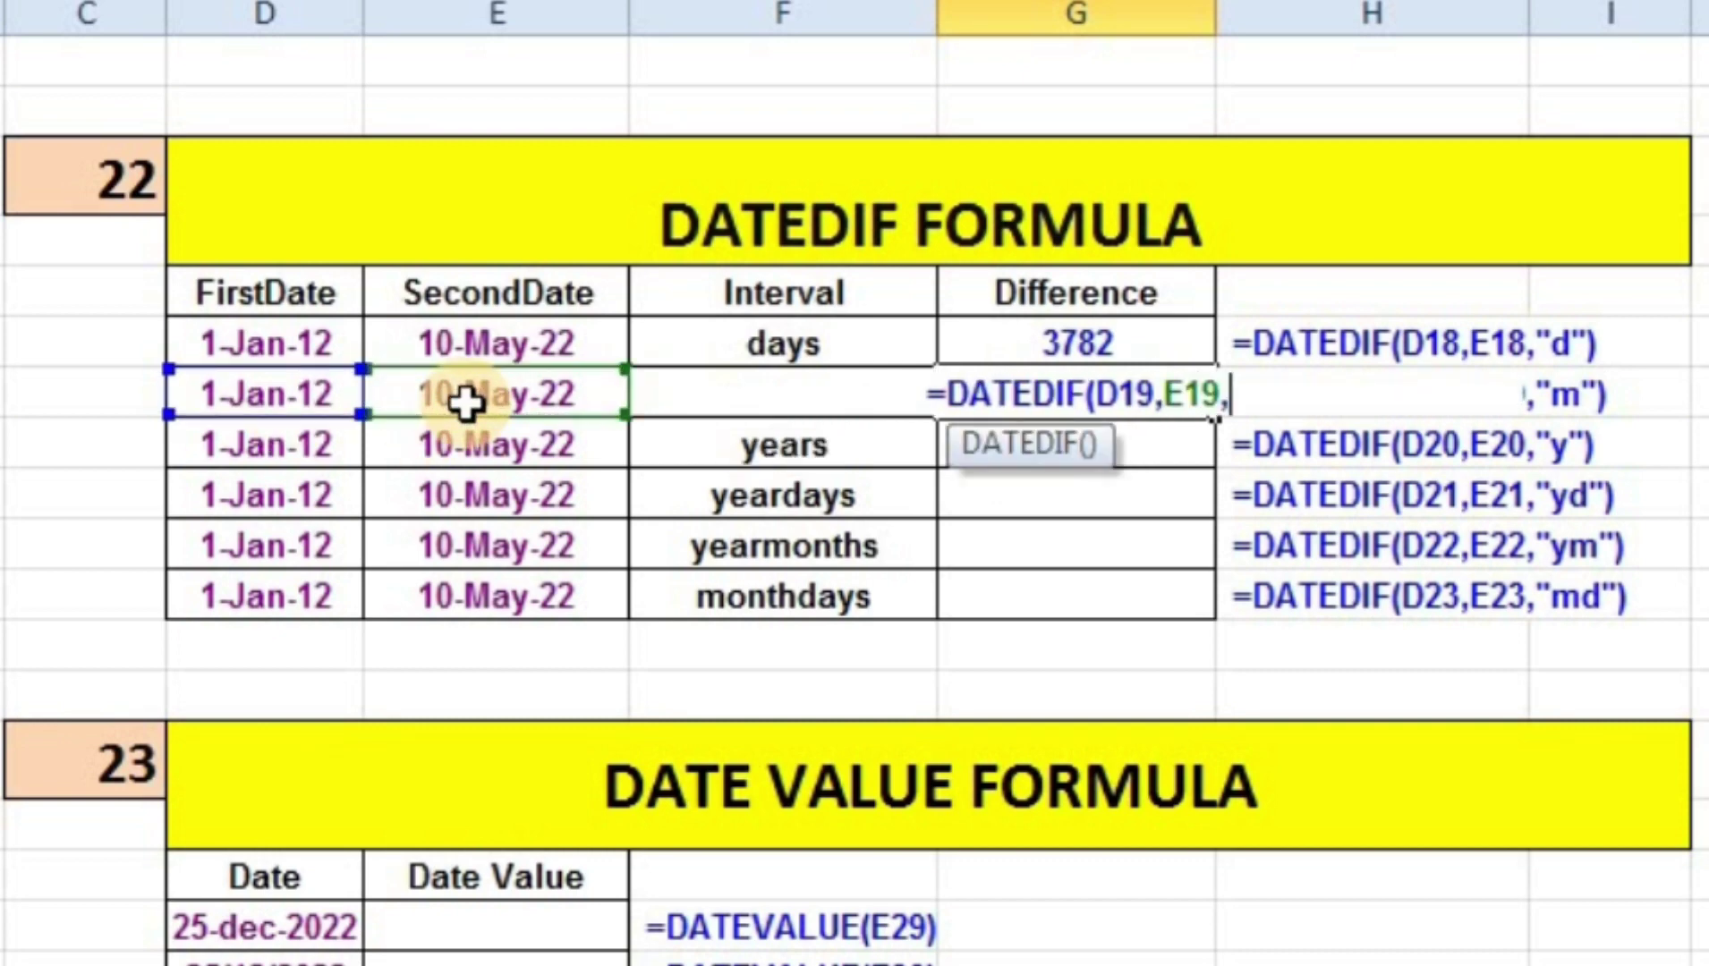
type("\"")
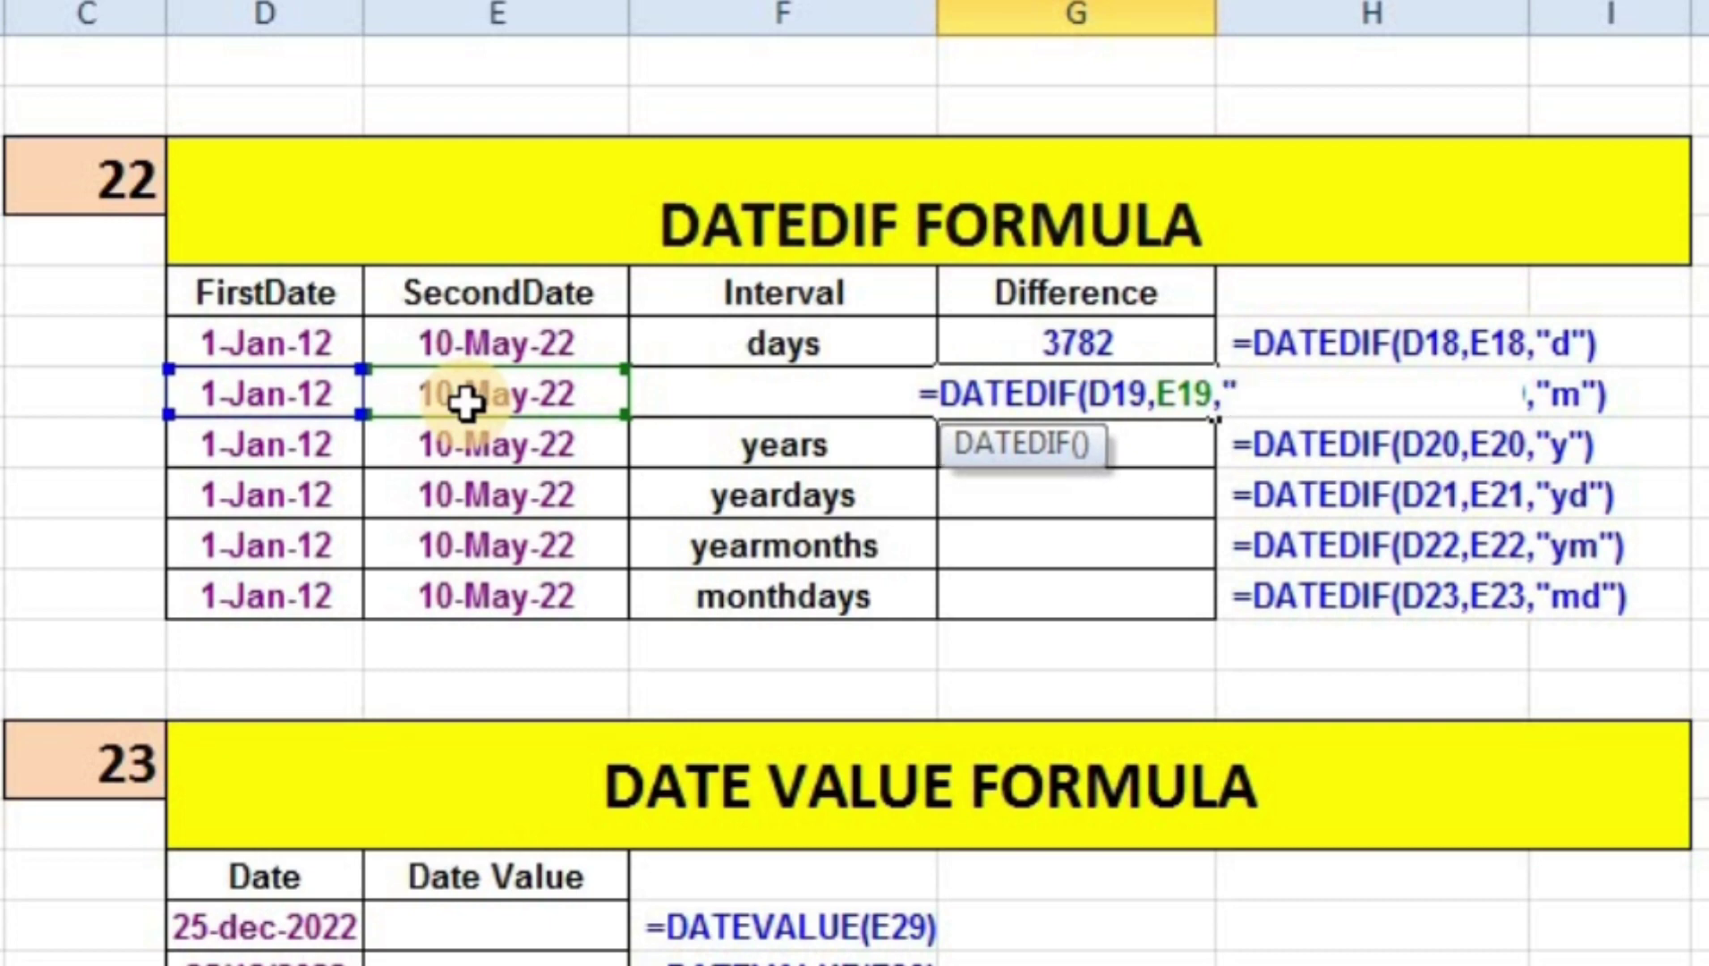
type("M\"")
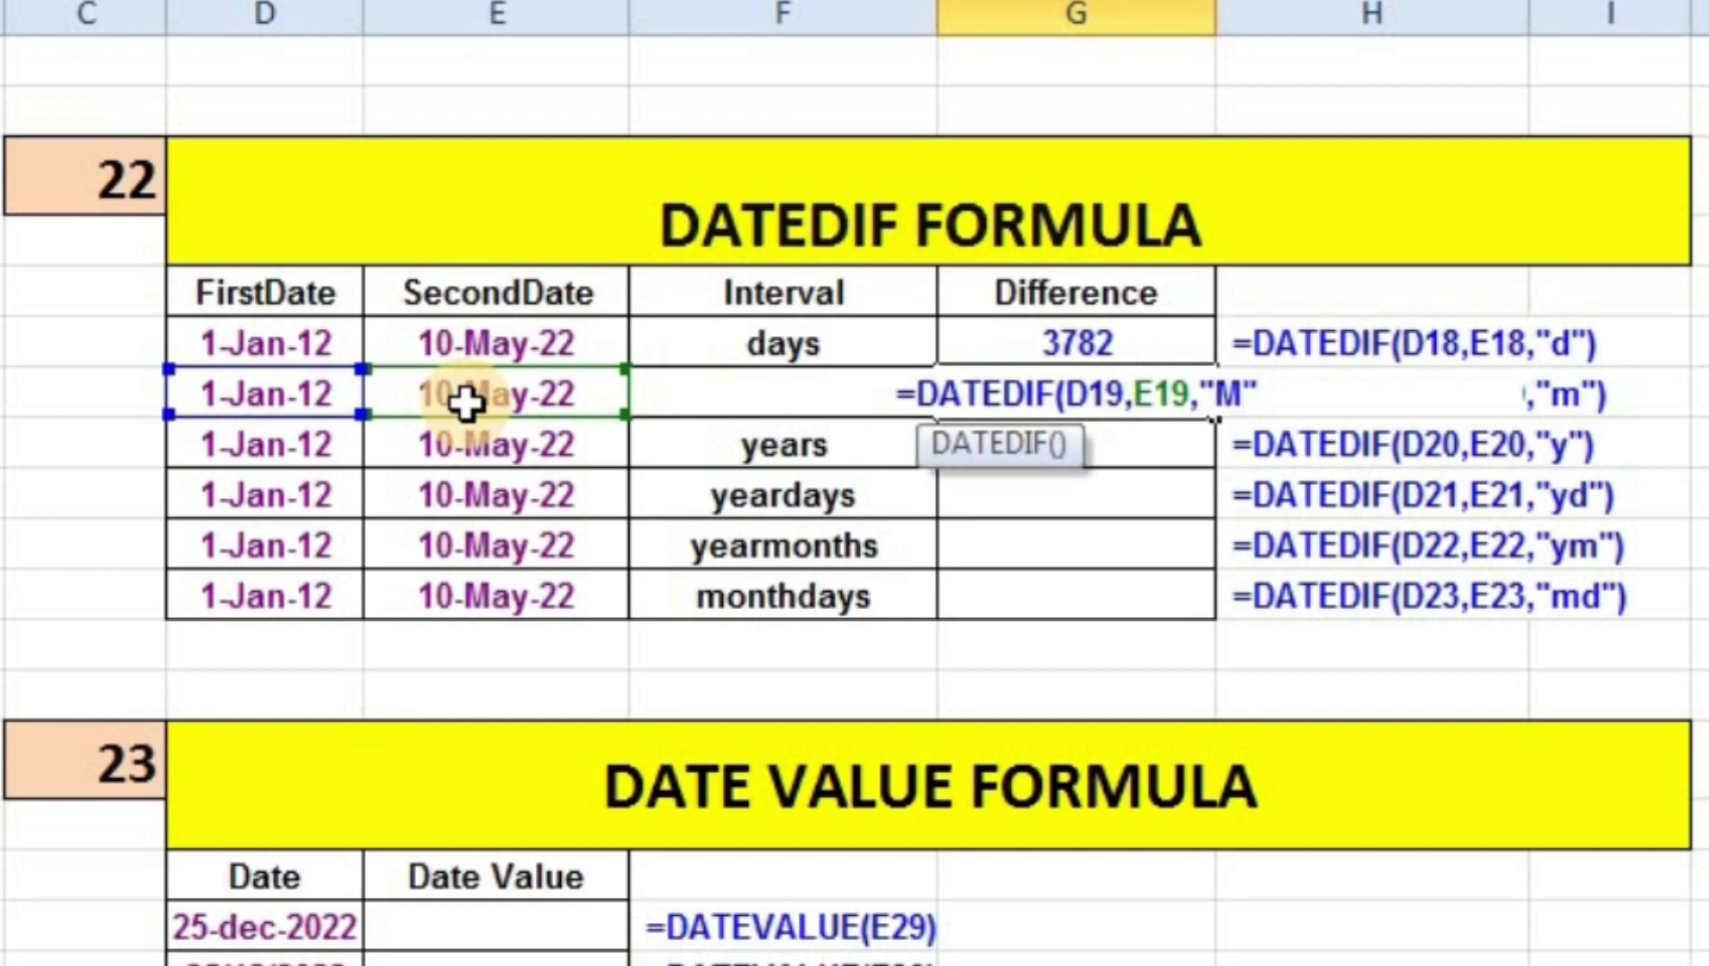
type(")")
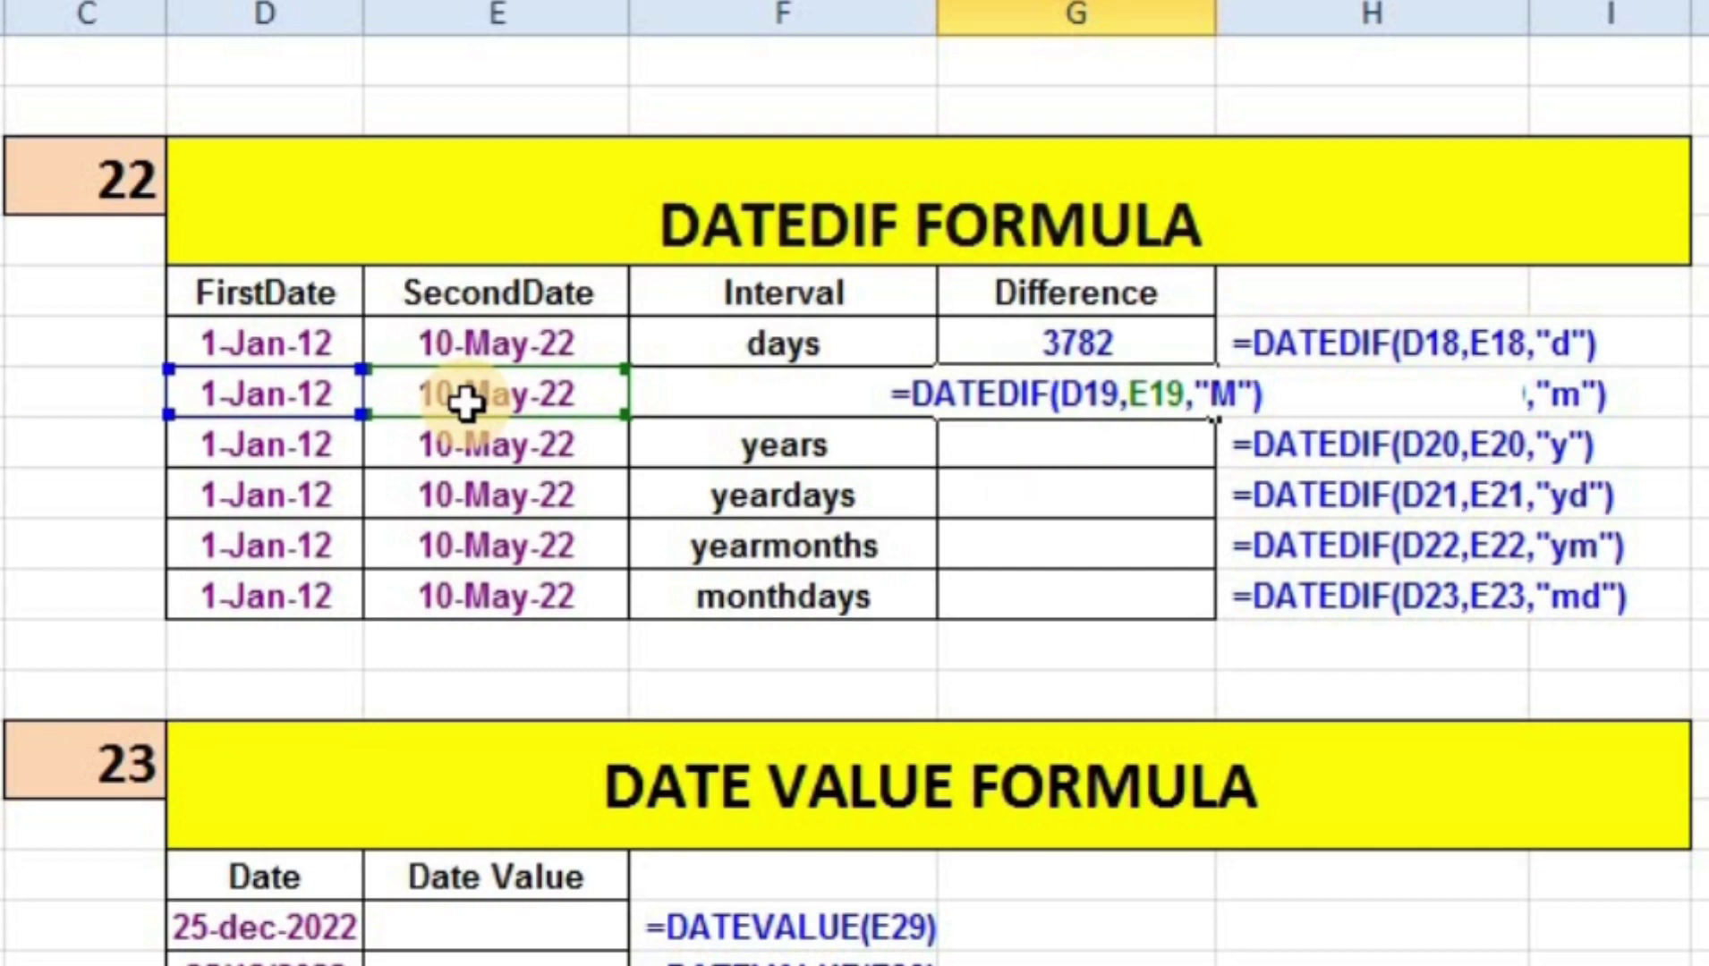
key("Return")
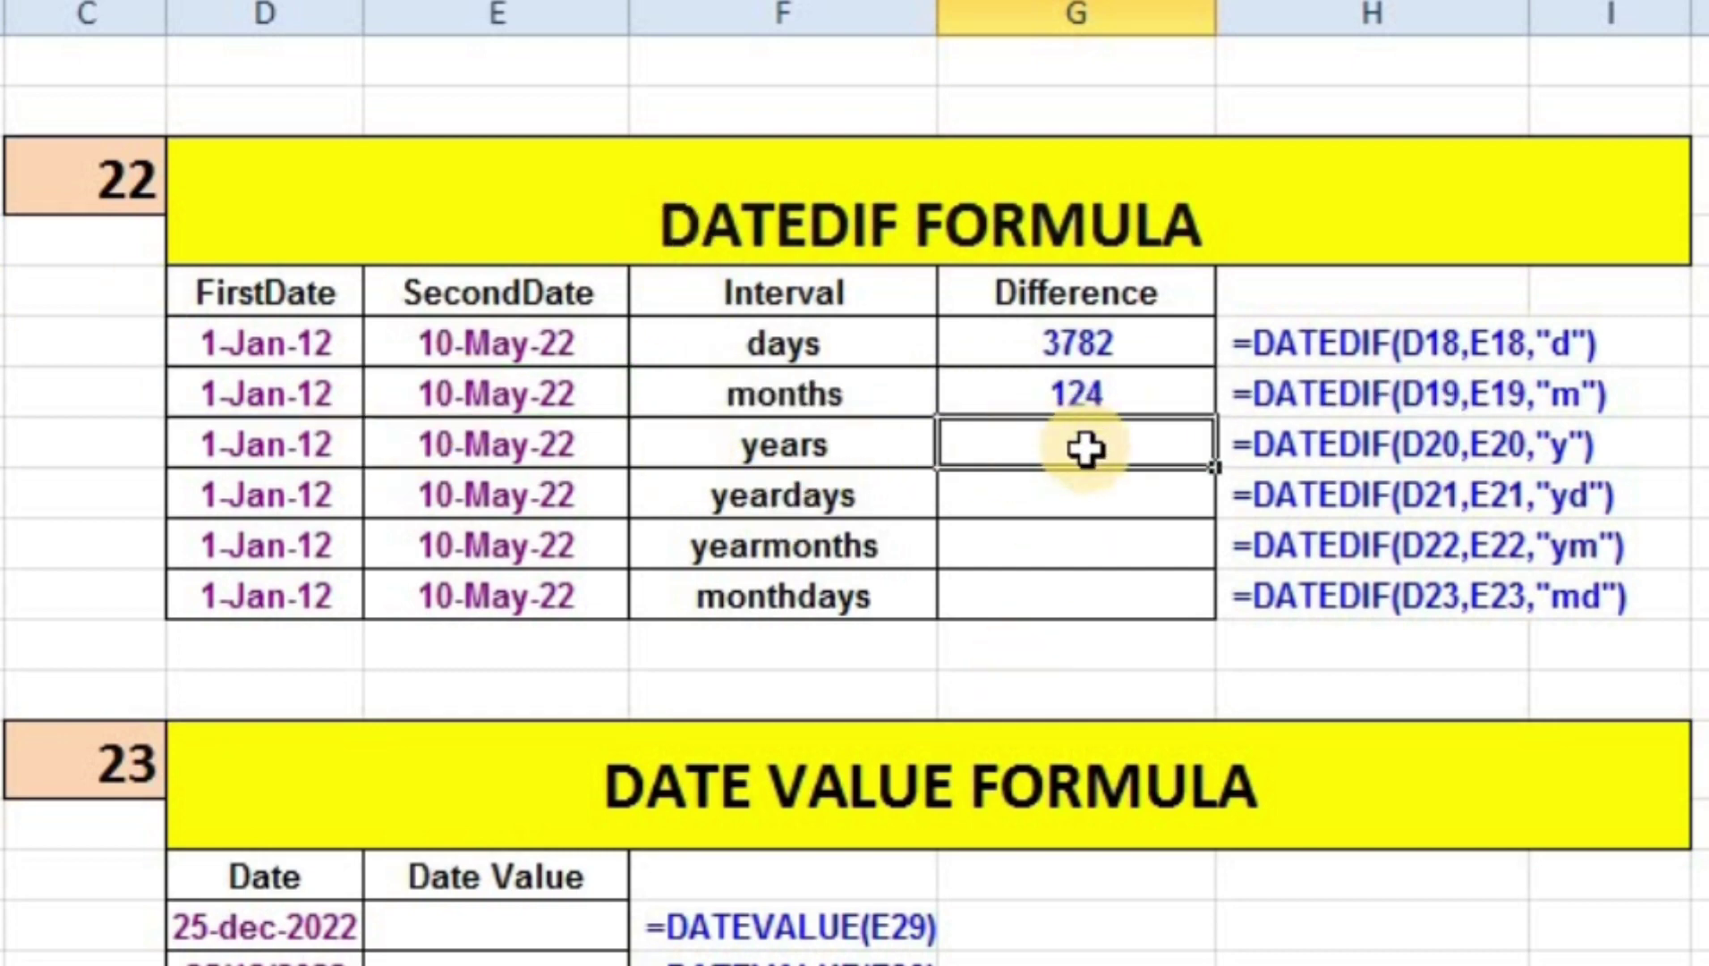
Enter =DATEDIF(D20,E20,"Y") in the years row, giving 10
type("=")
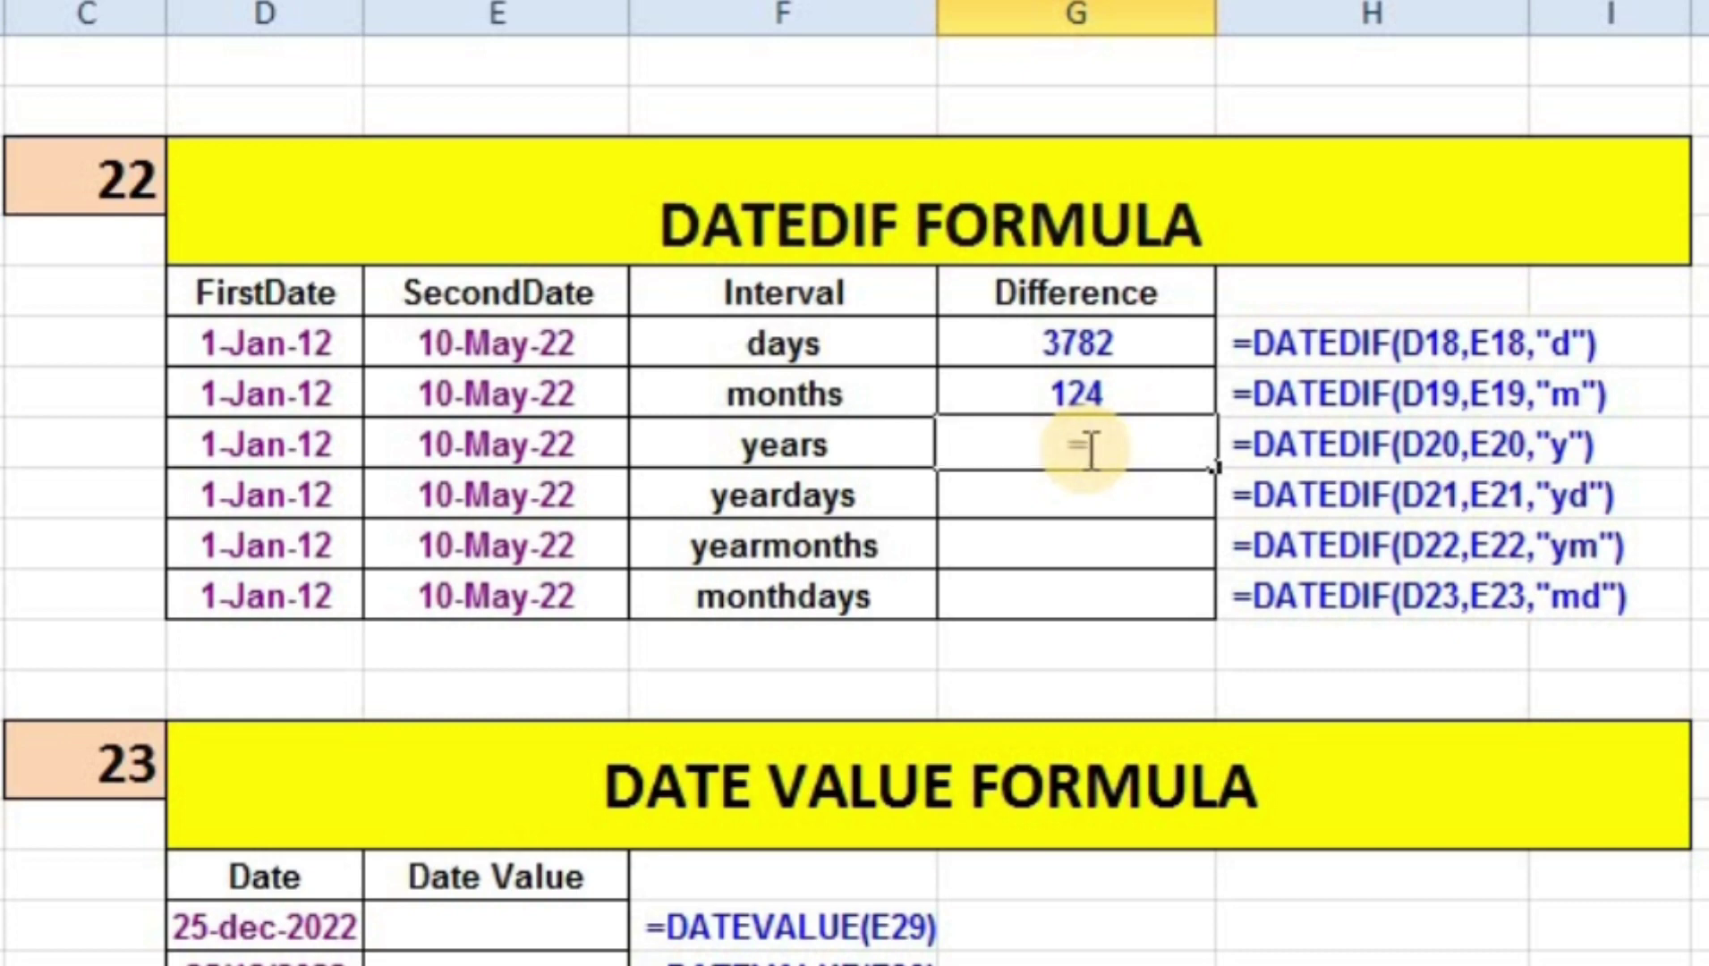
type("DATED")
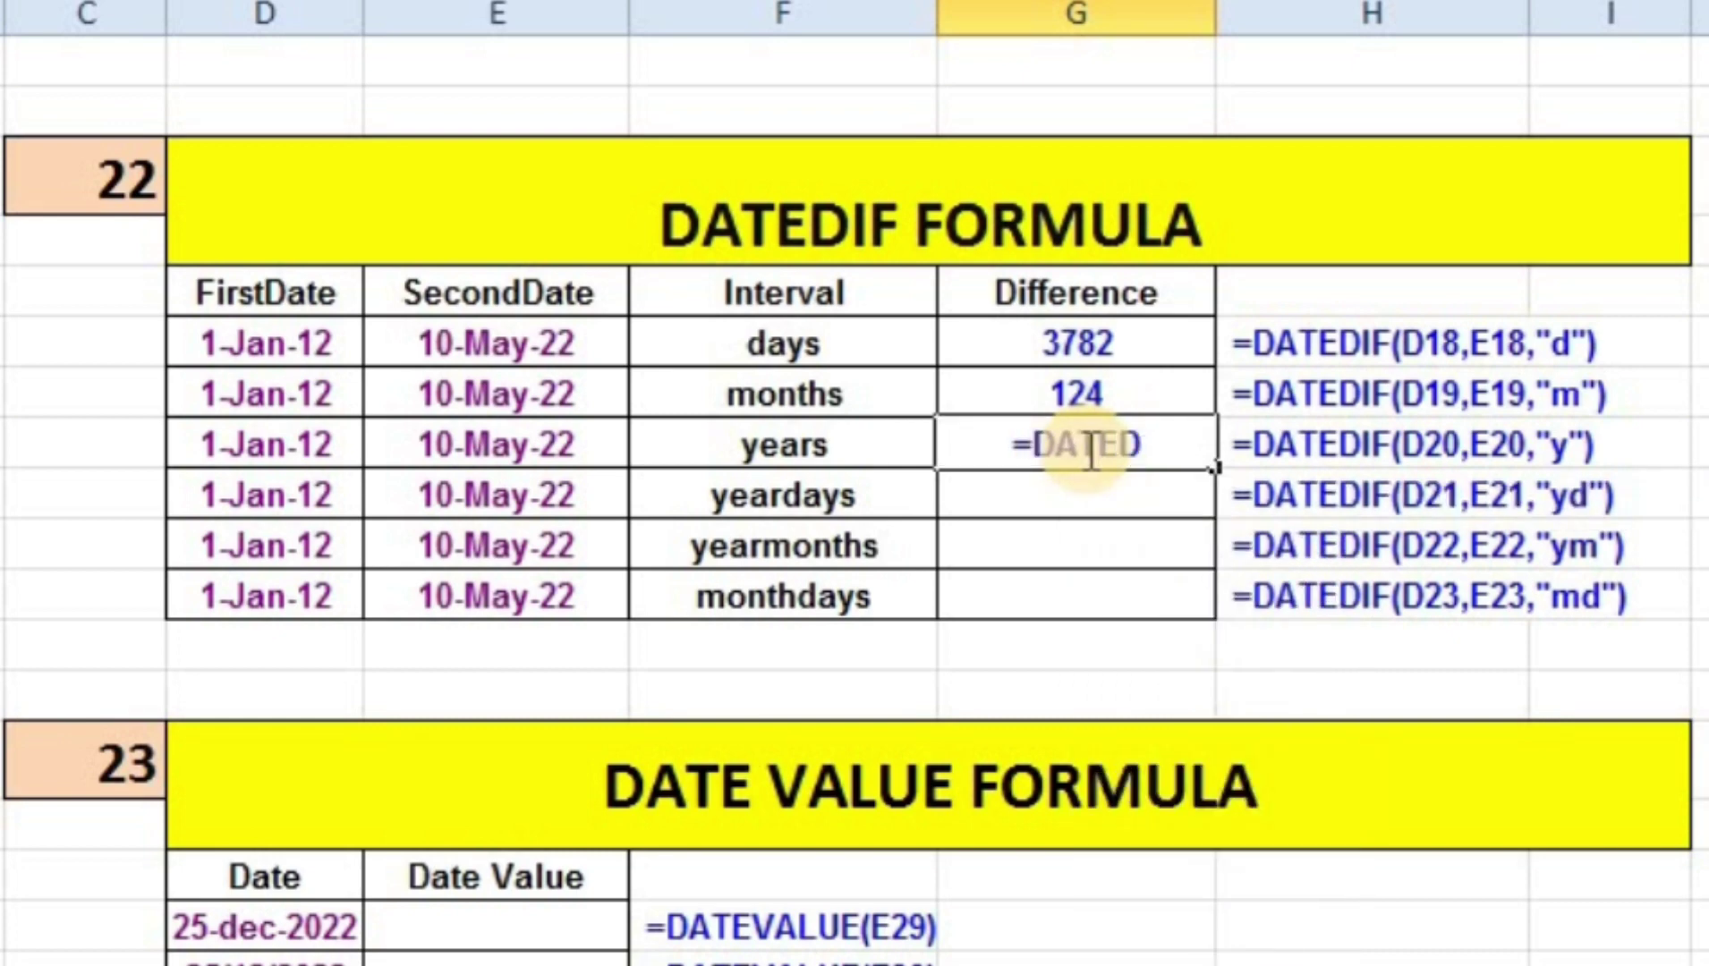
type("IF(")
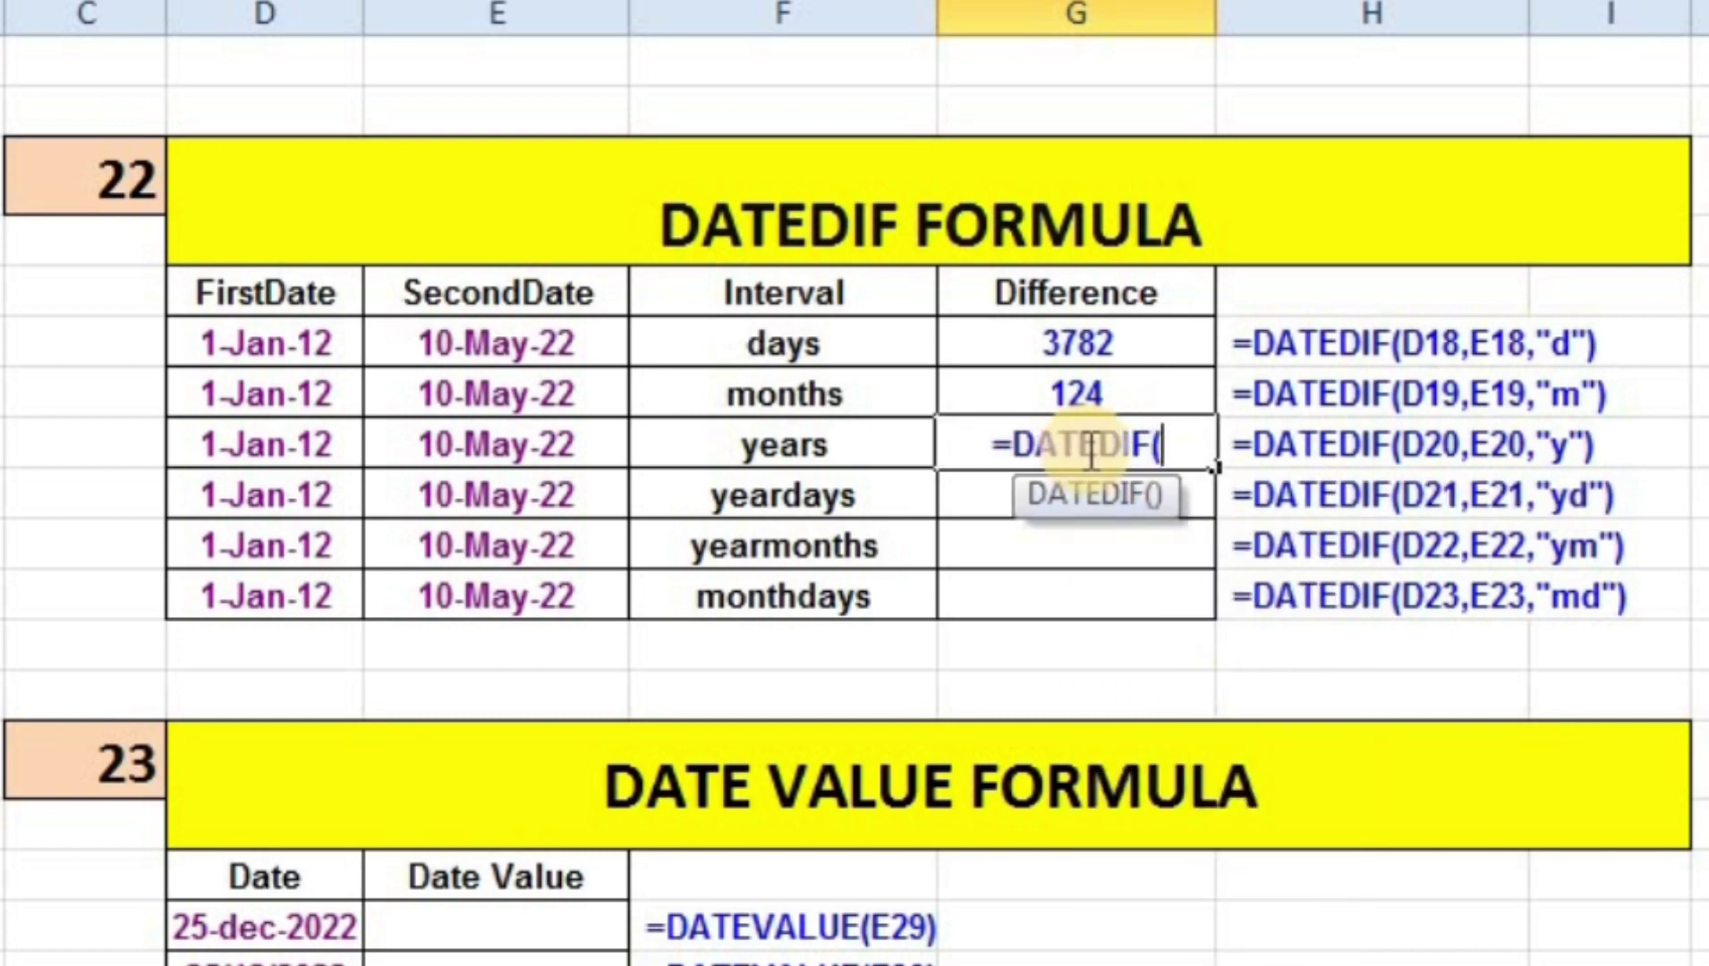
left_click(264, 447)
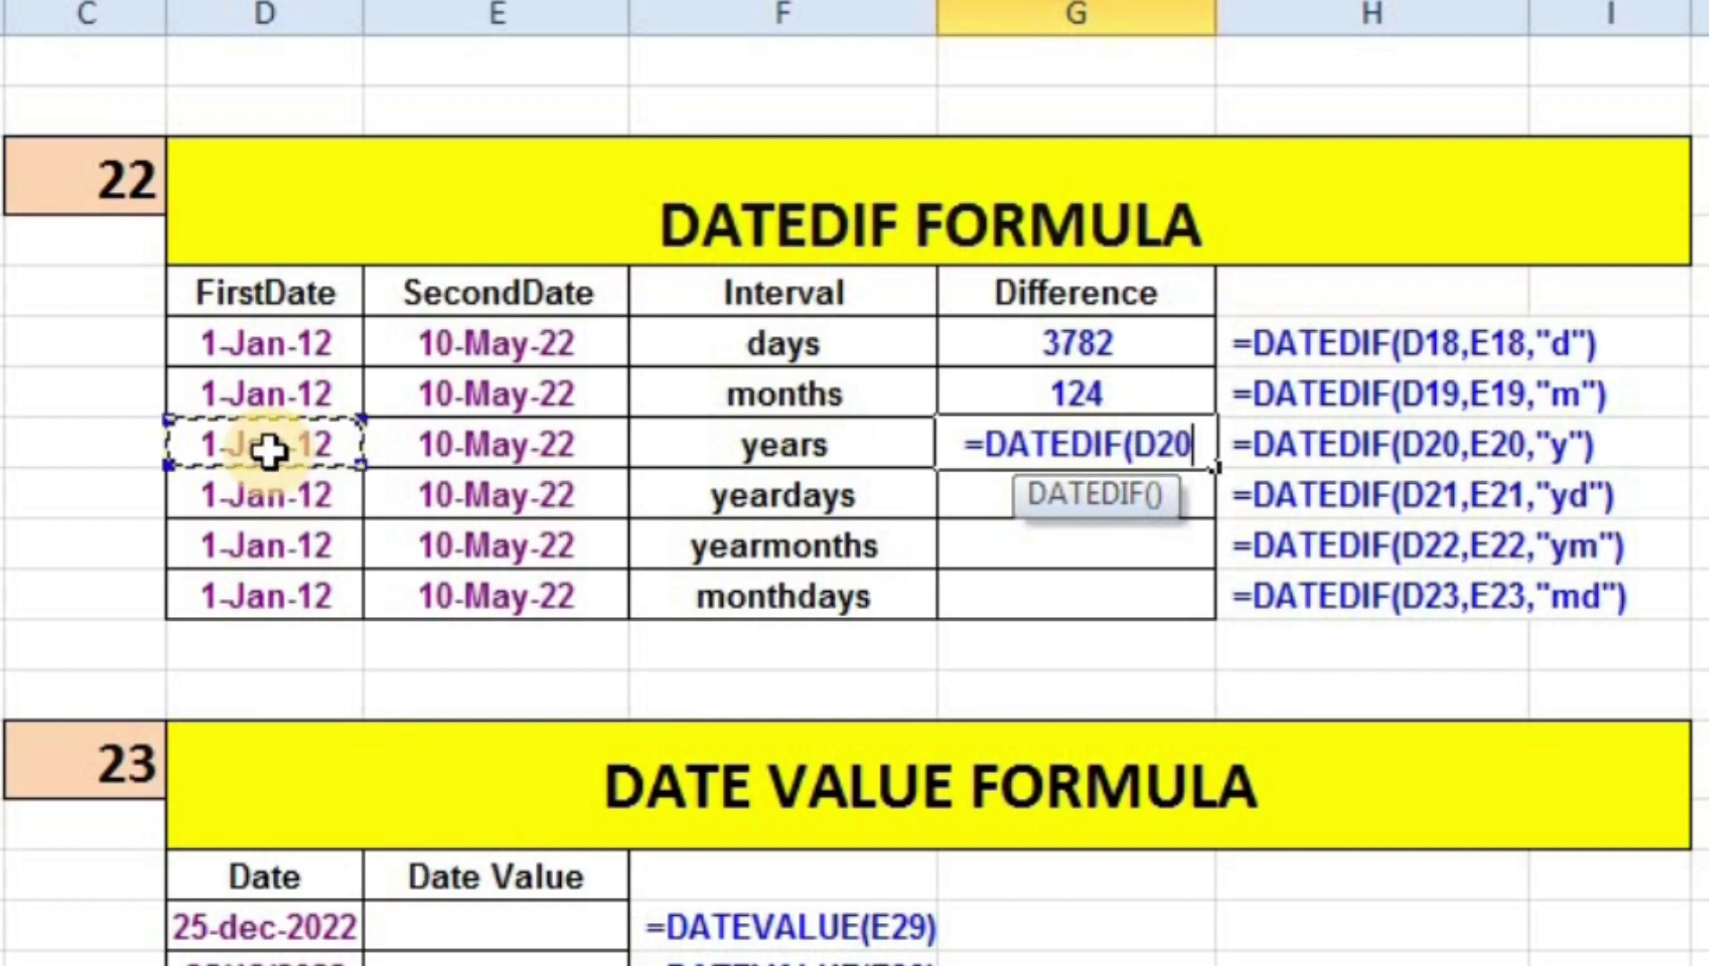
type(",")
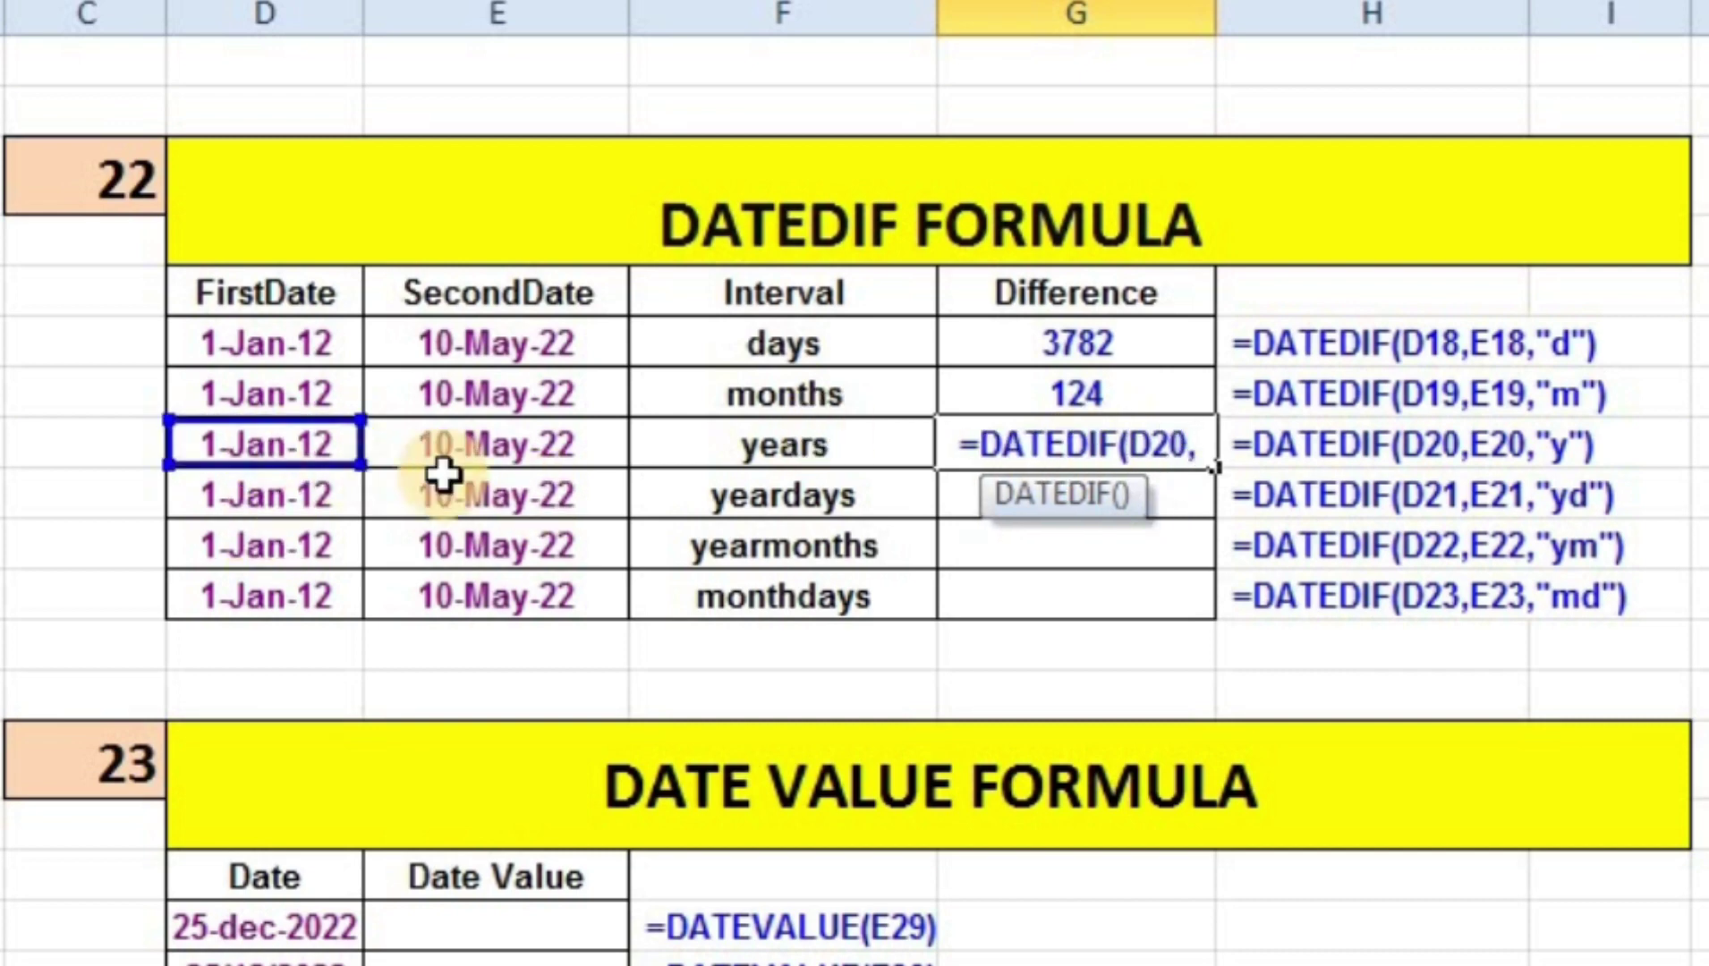
left_click(463, 439)
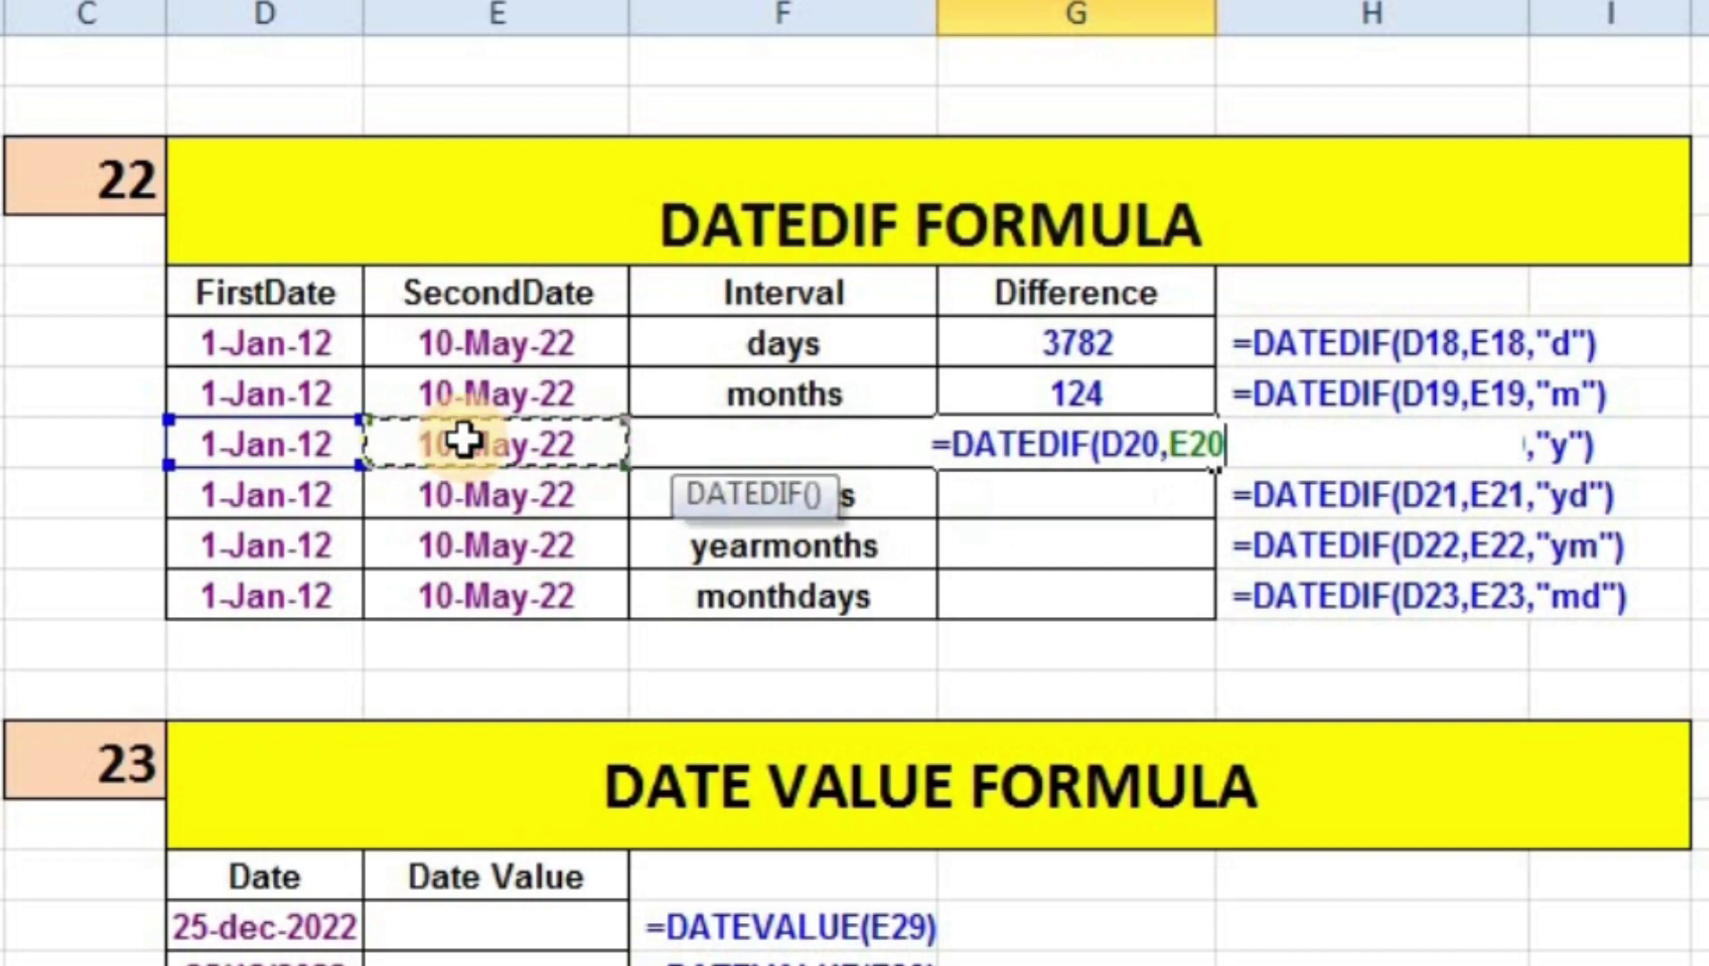
type(",")
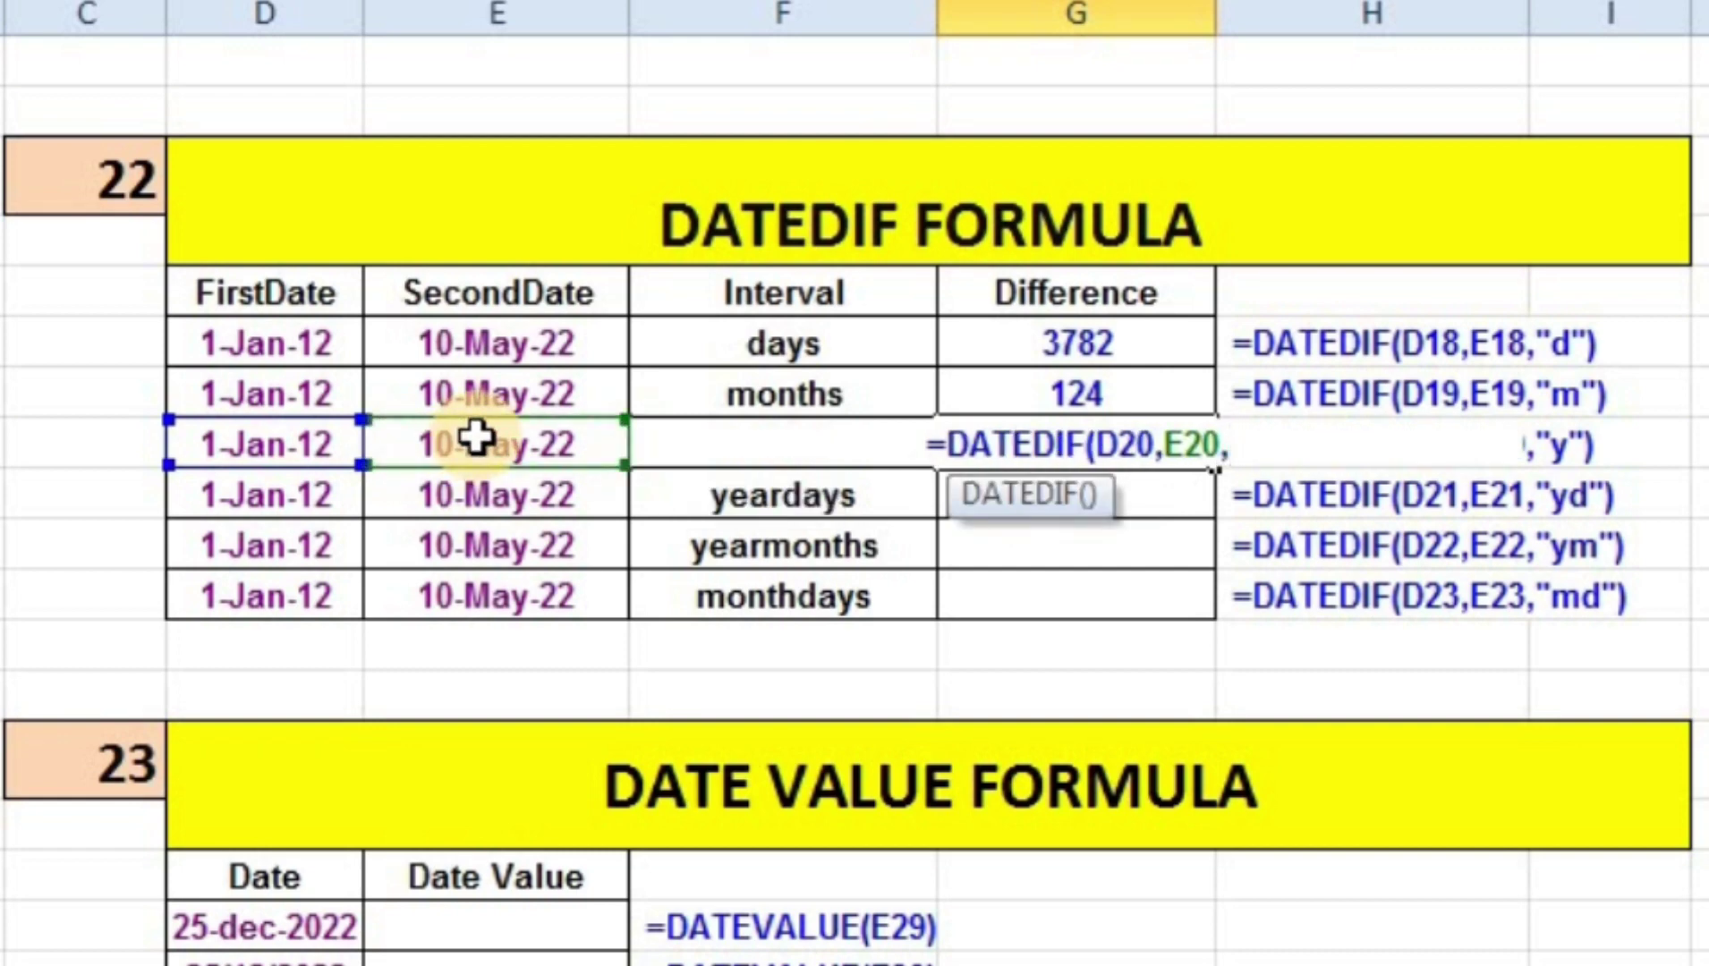
type("\"Y")
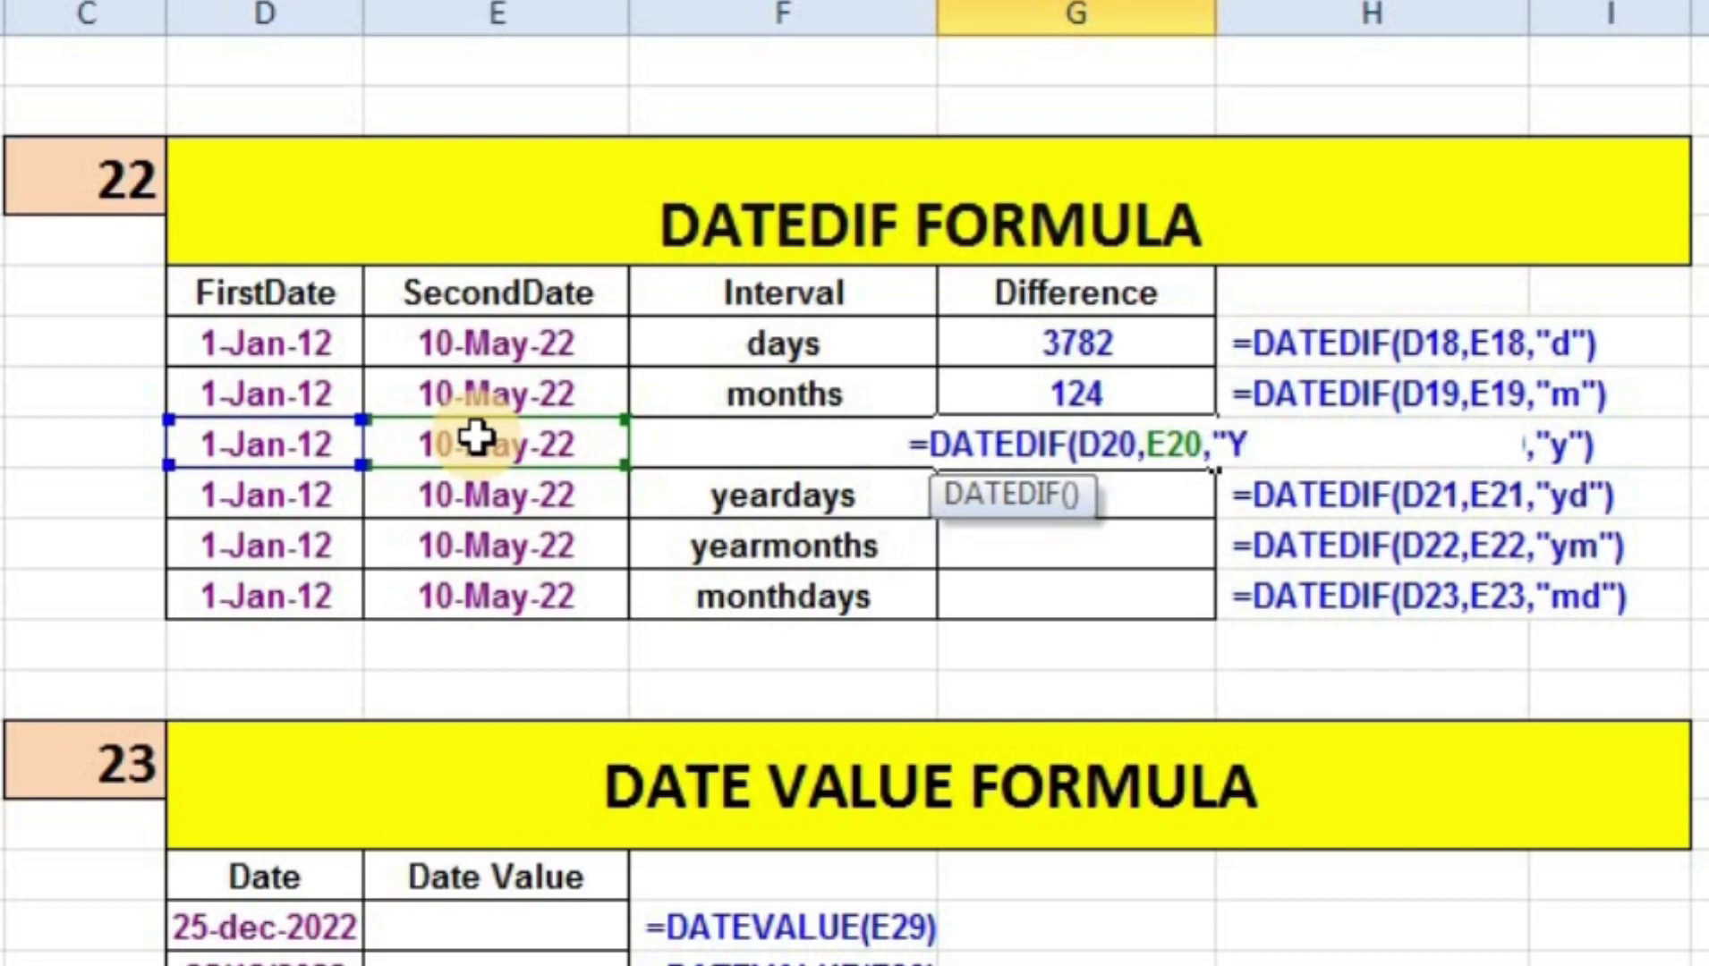
type("\"")
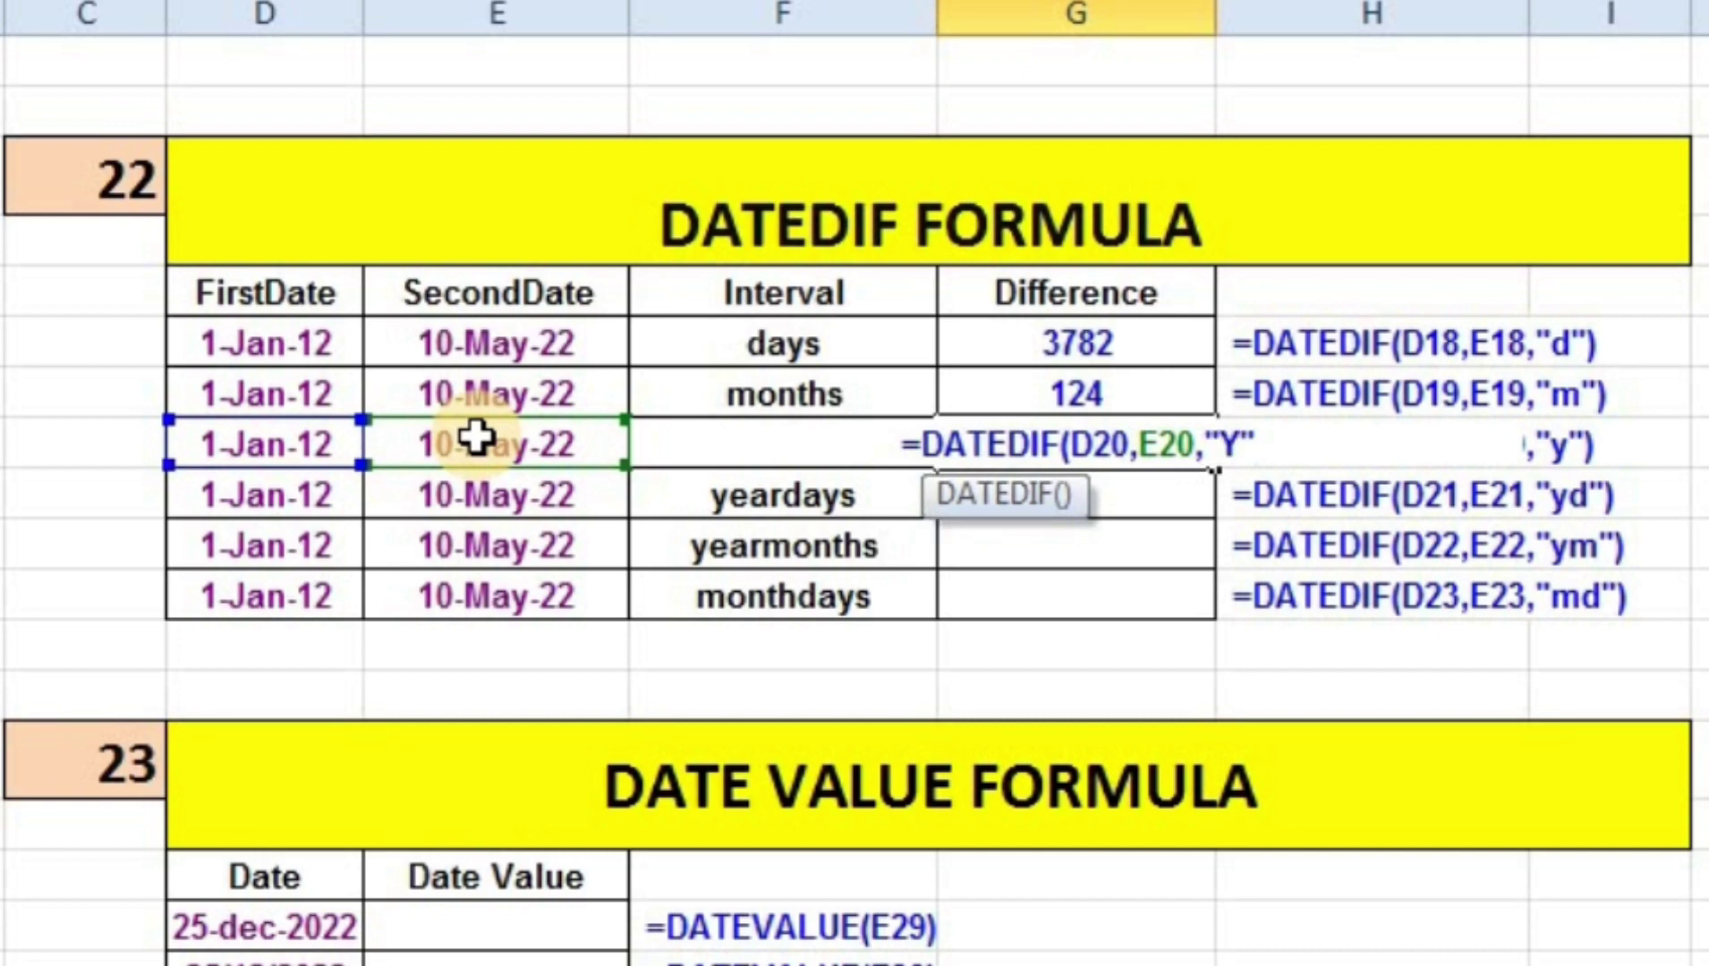
type(")")
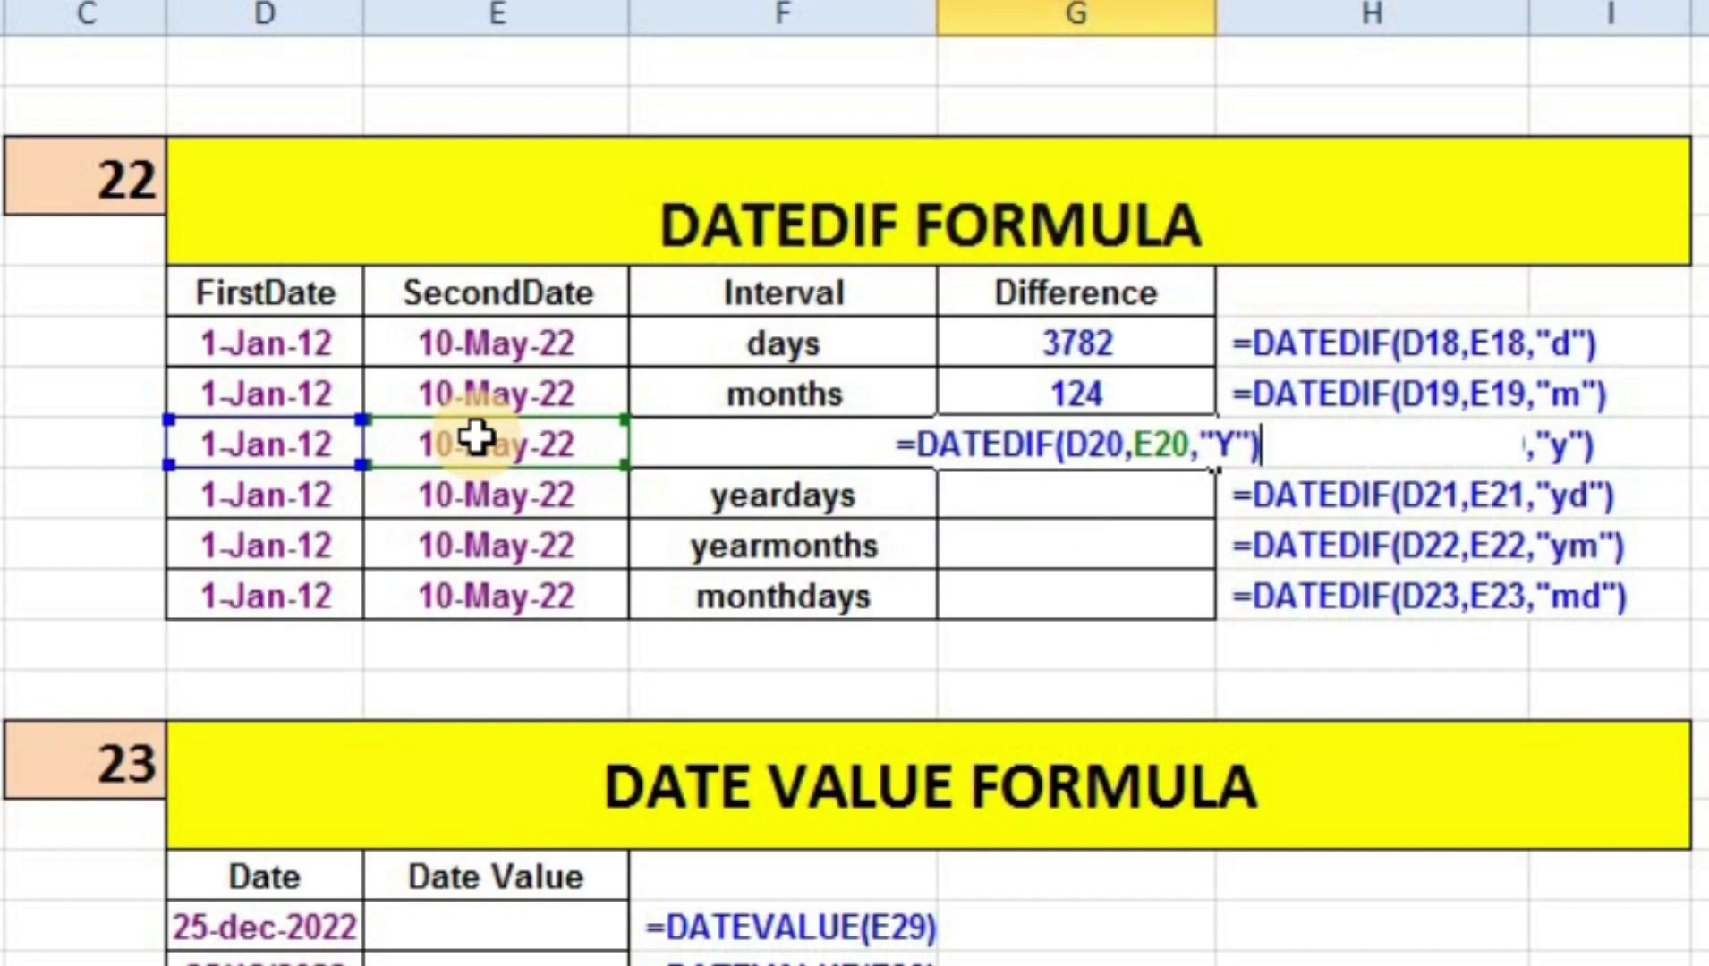
key("Return")
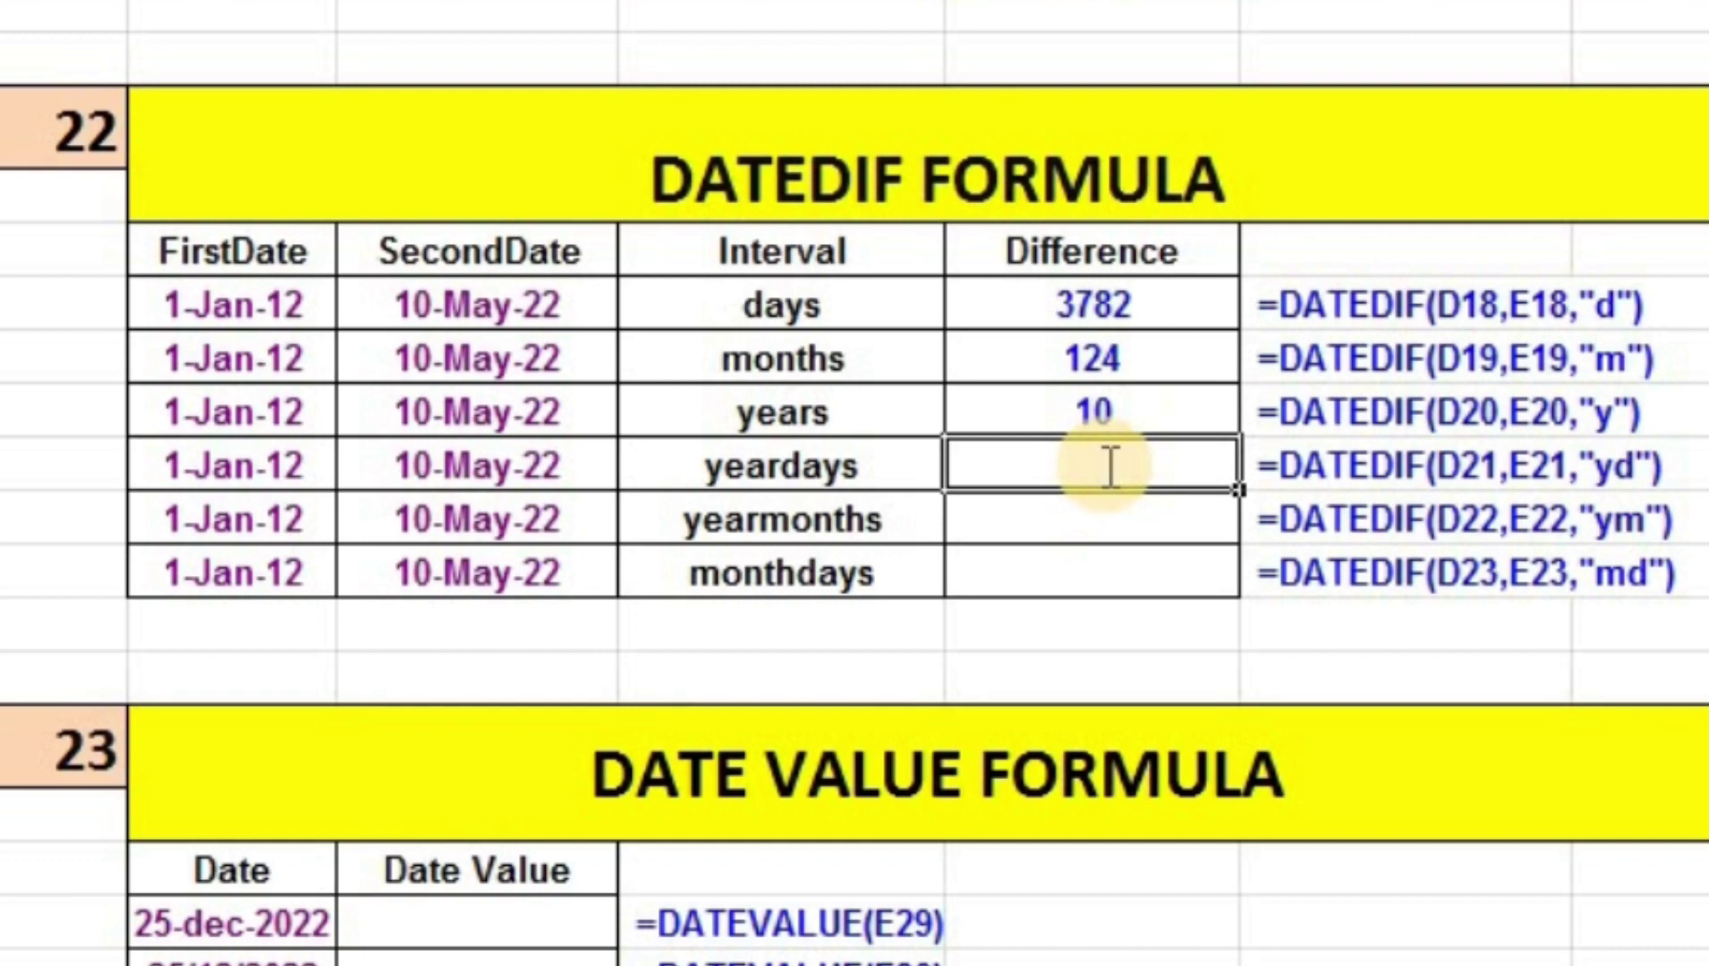
Enter =DATEDIF(D21,E21,"YD") in G21, giving 130 yeardays
type("=DA")
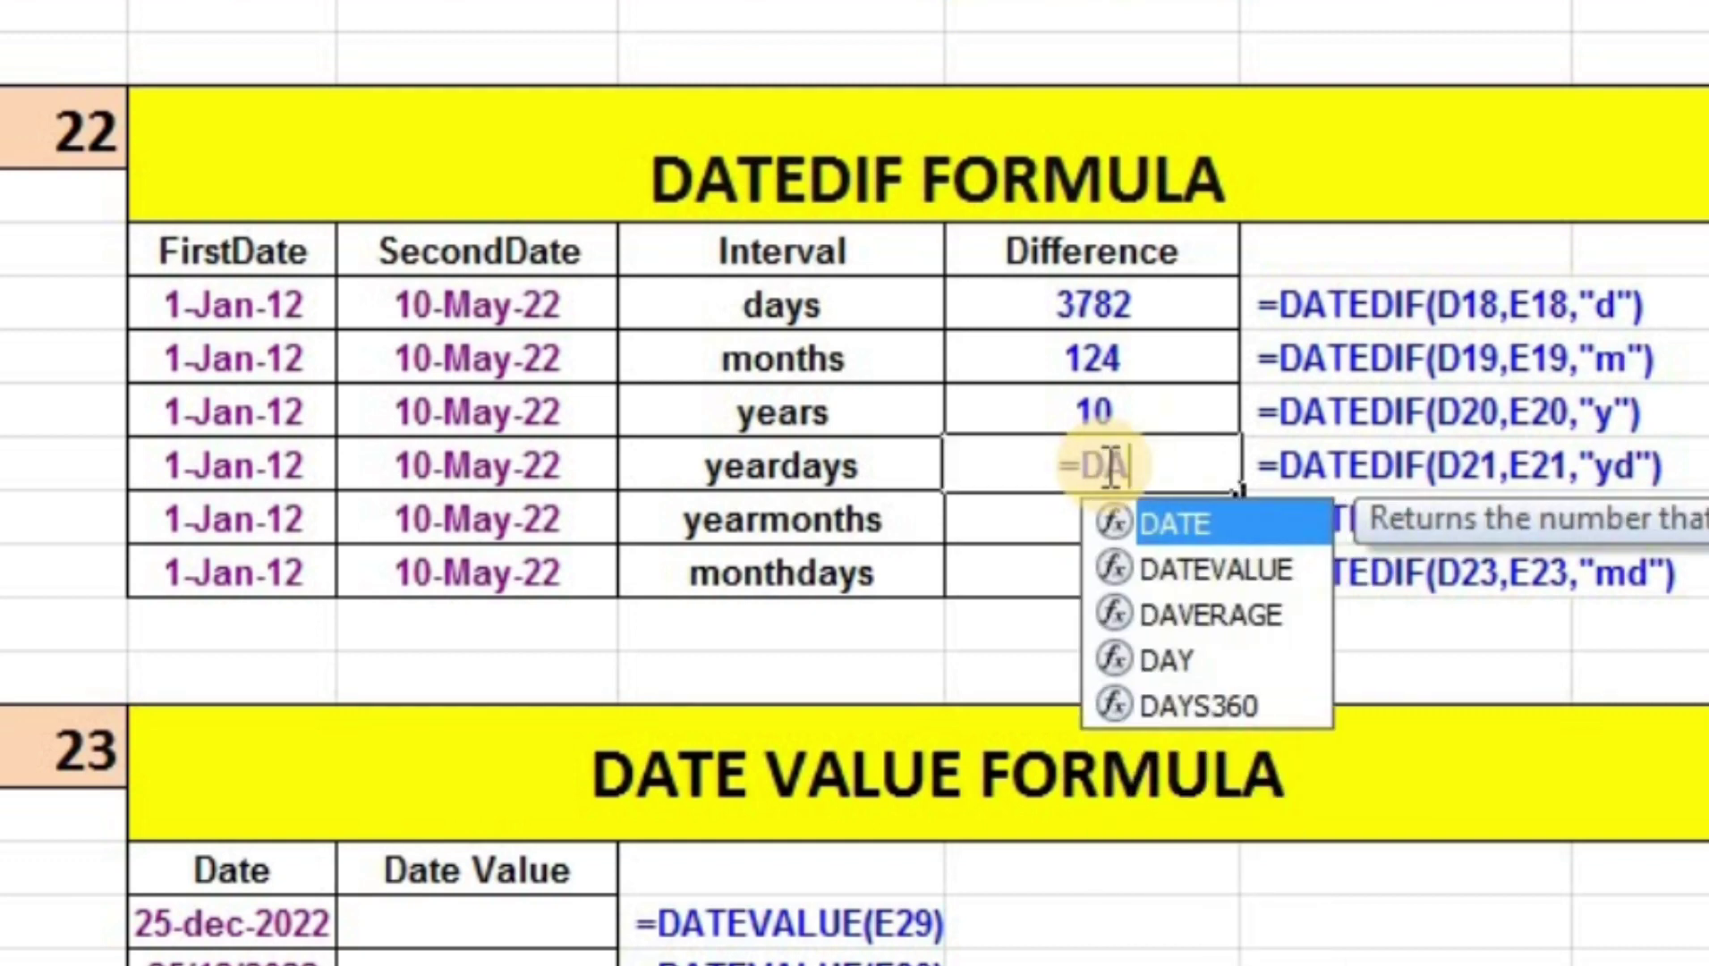
type("TED")
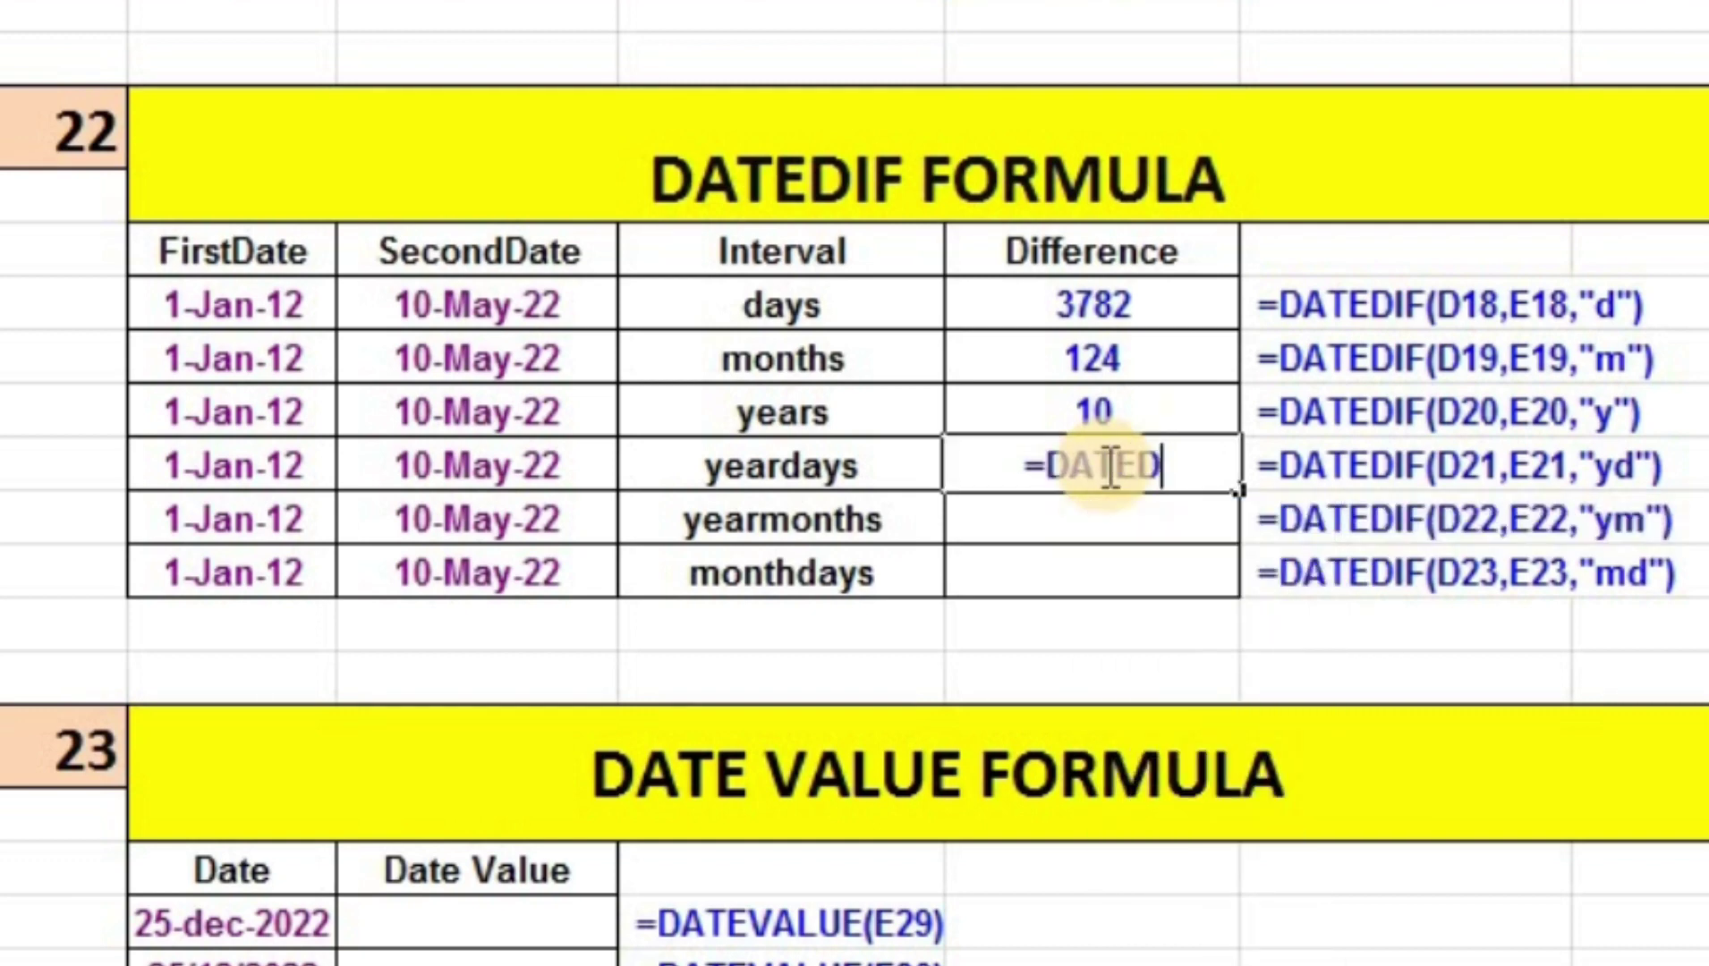
type("IF(")
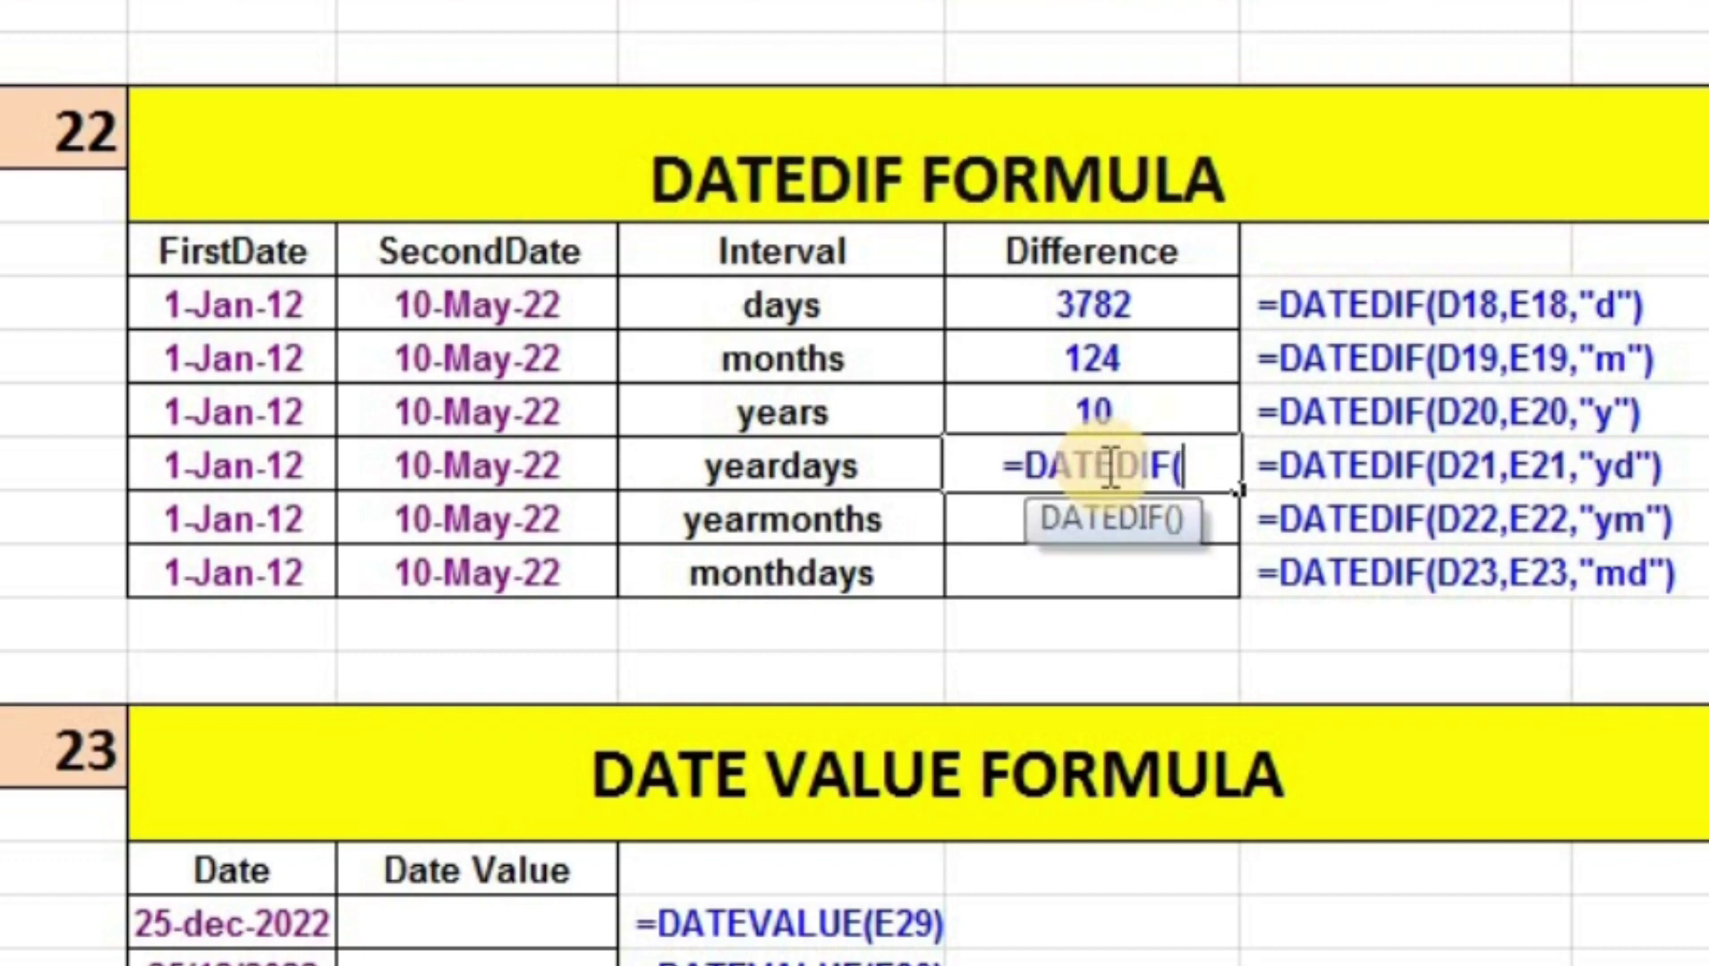
left_click(223, 476)
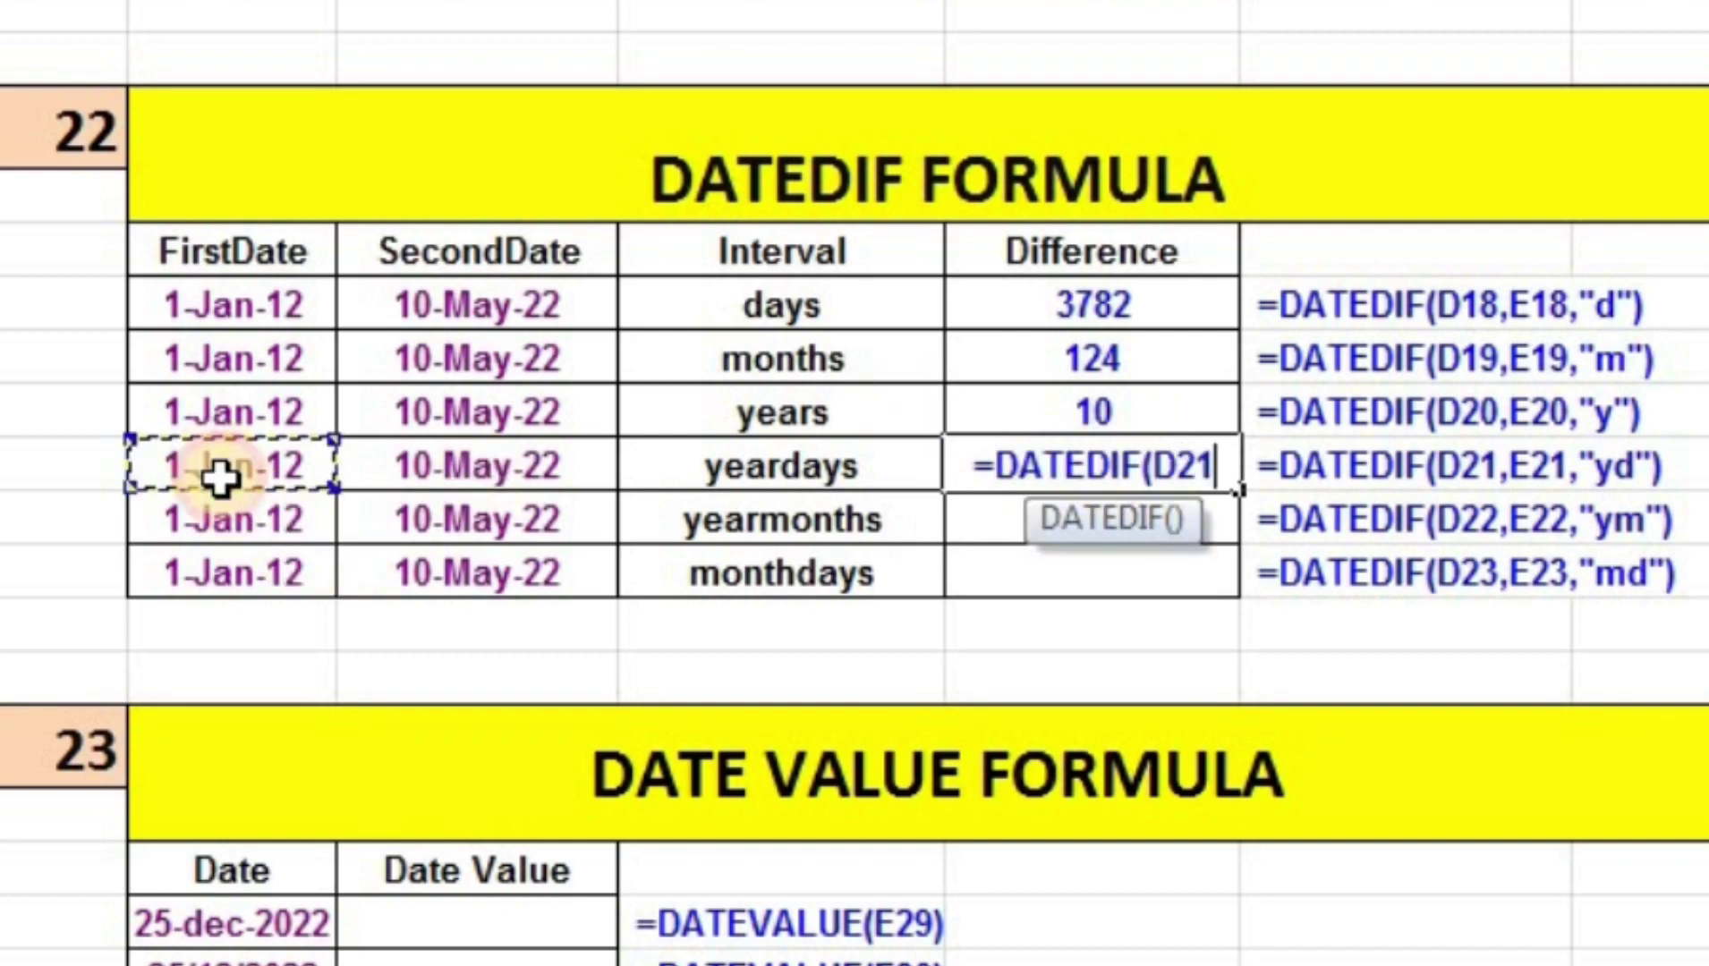
type(",")
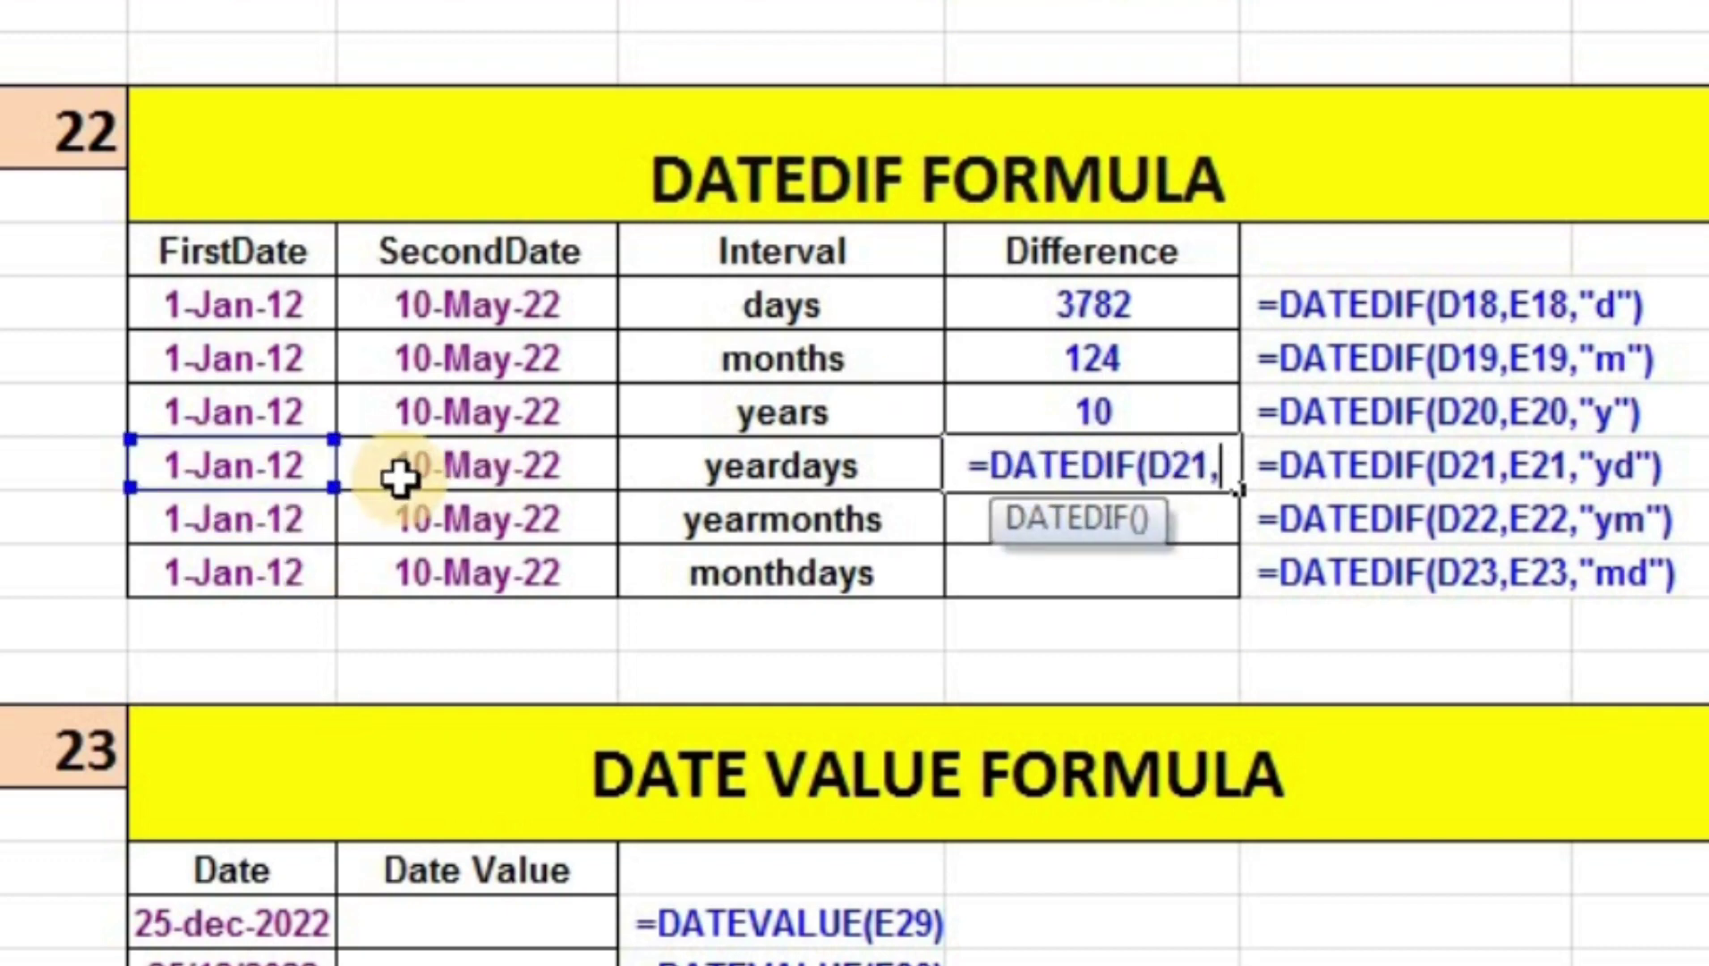
left_click(398, 481)
type(",")
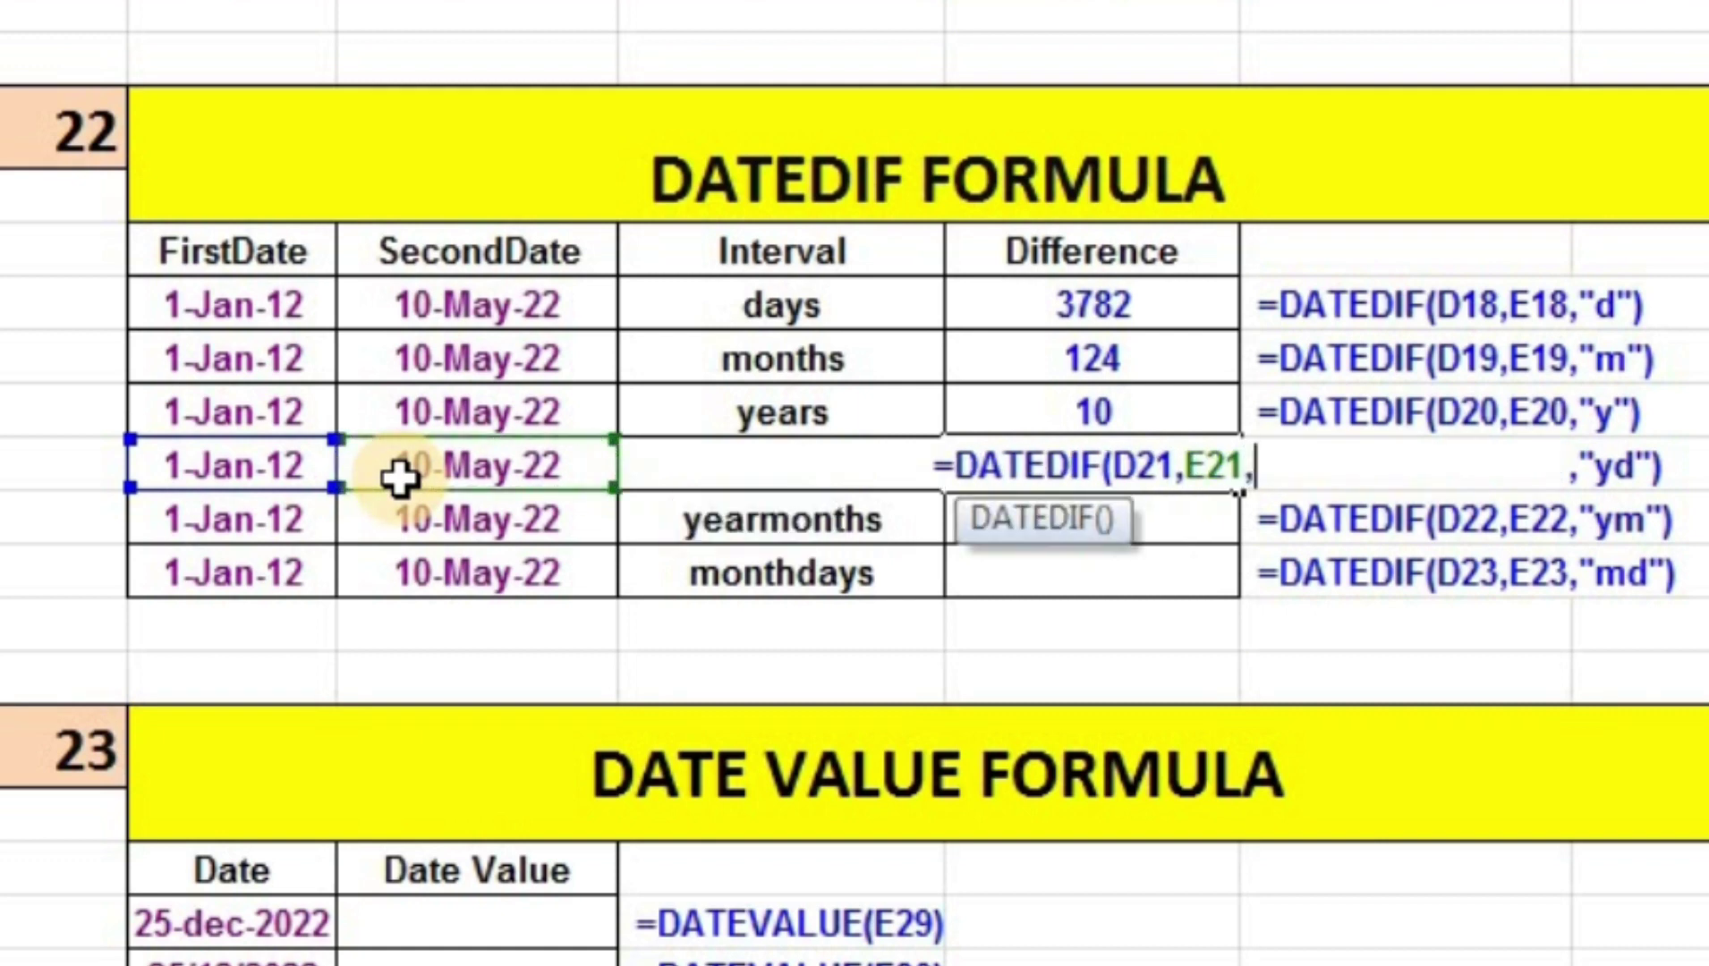
type("\"")
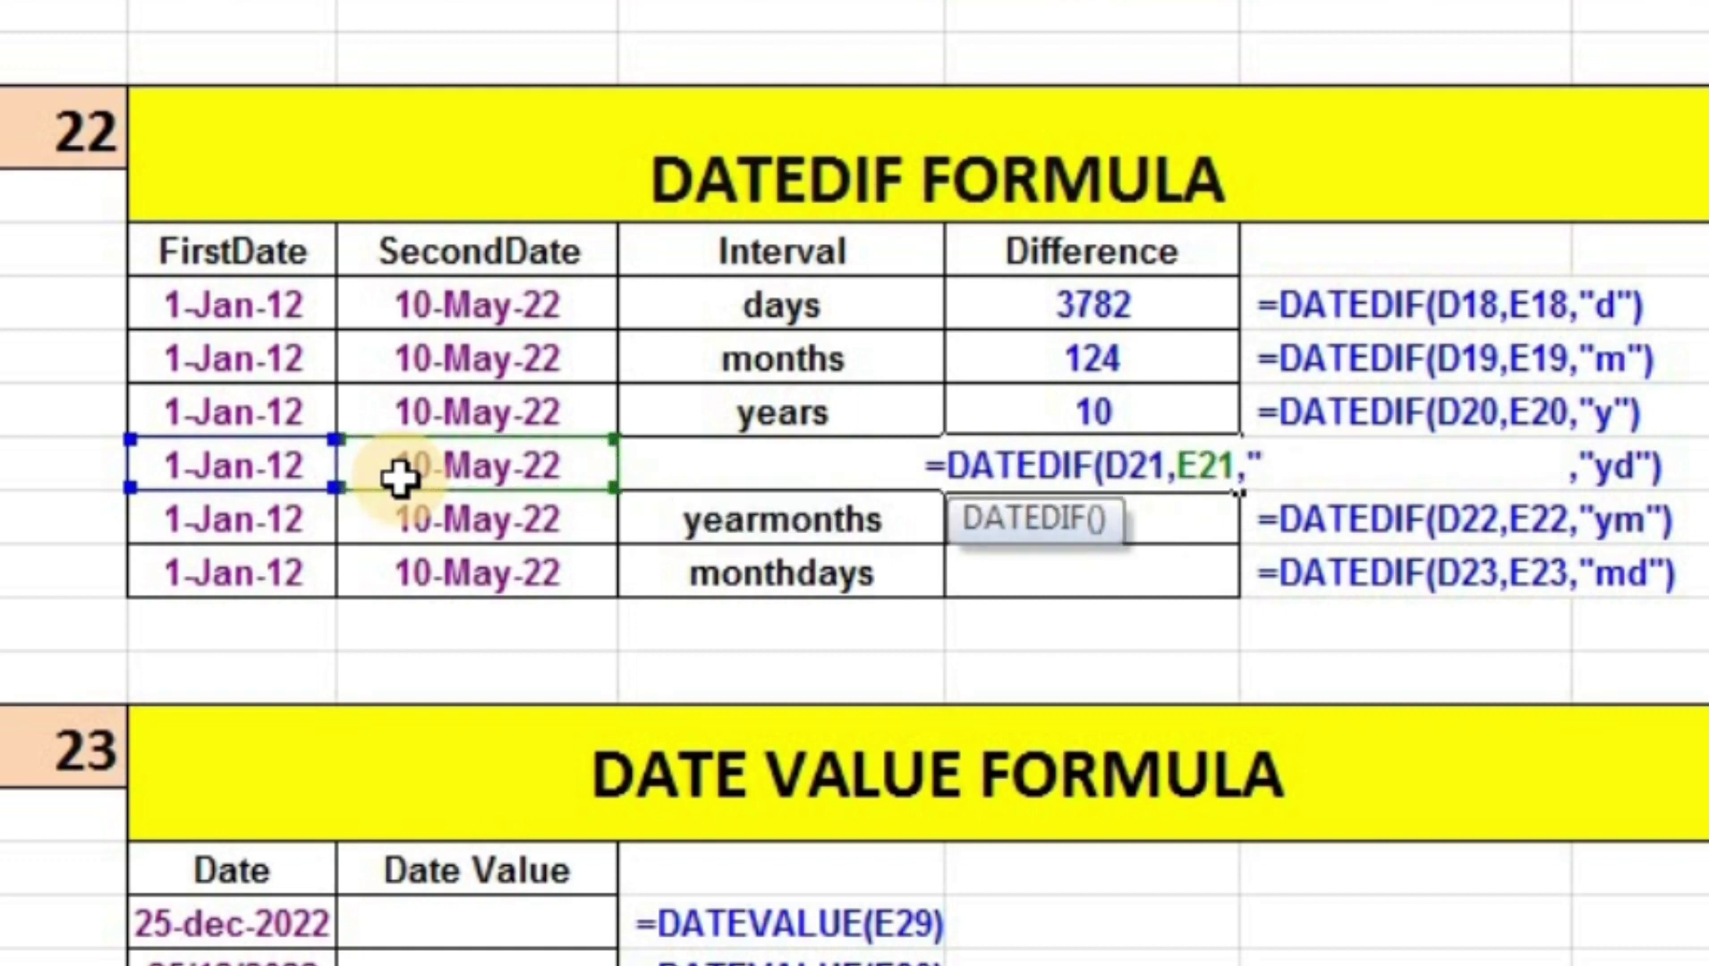
type("YD\"")
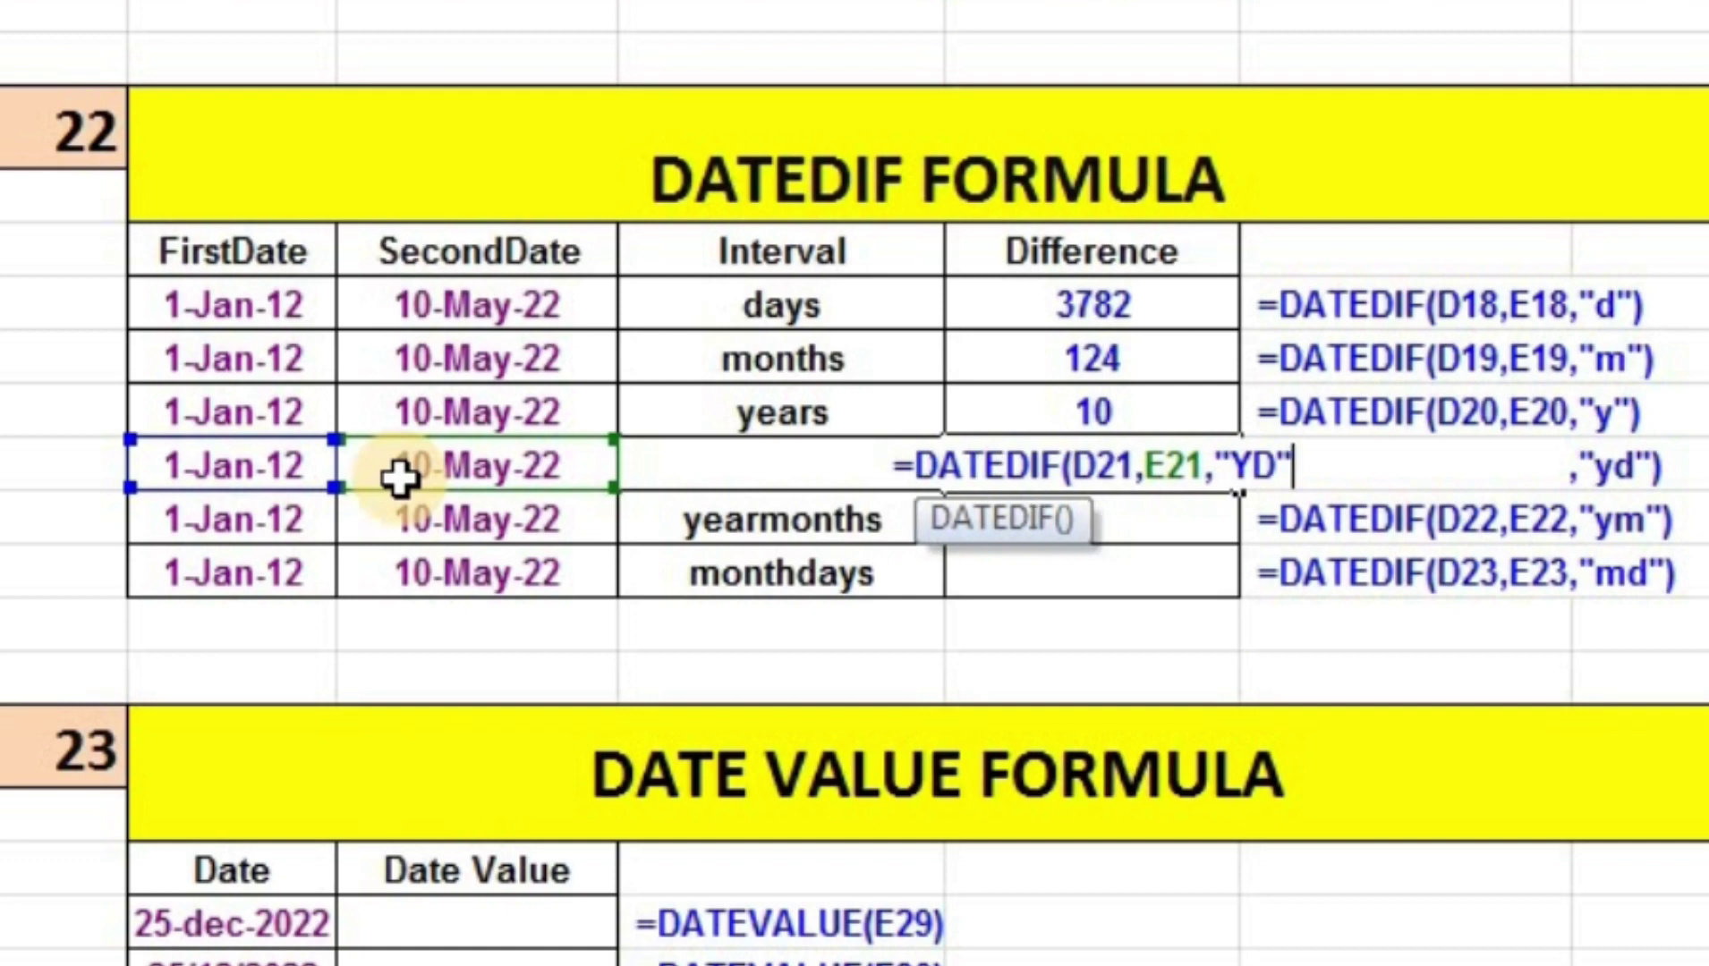
type(")")
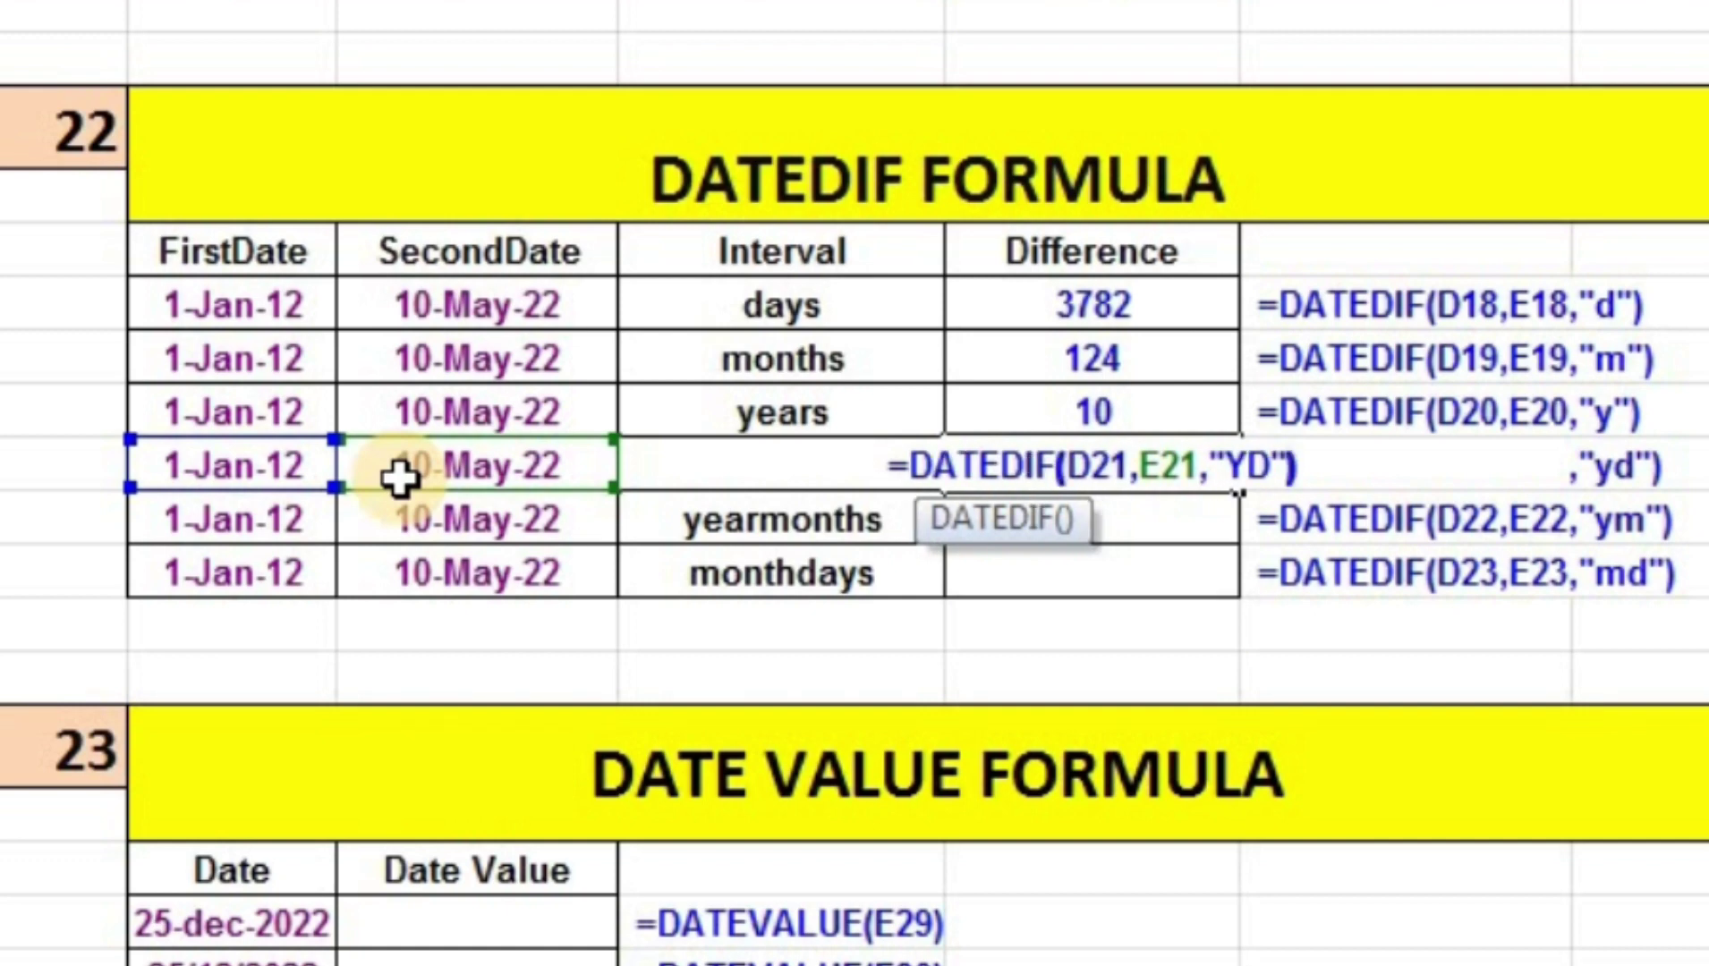
key("Return")
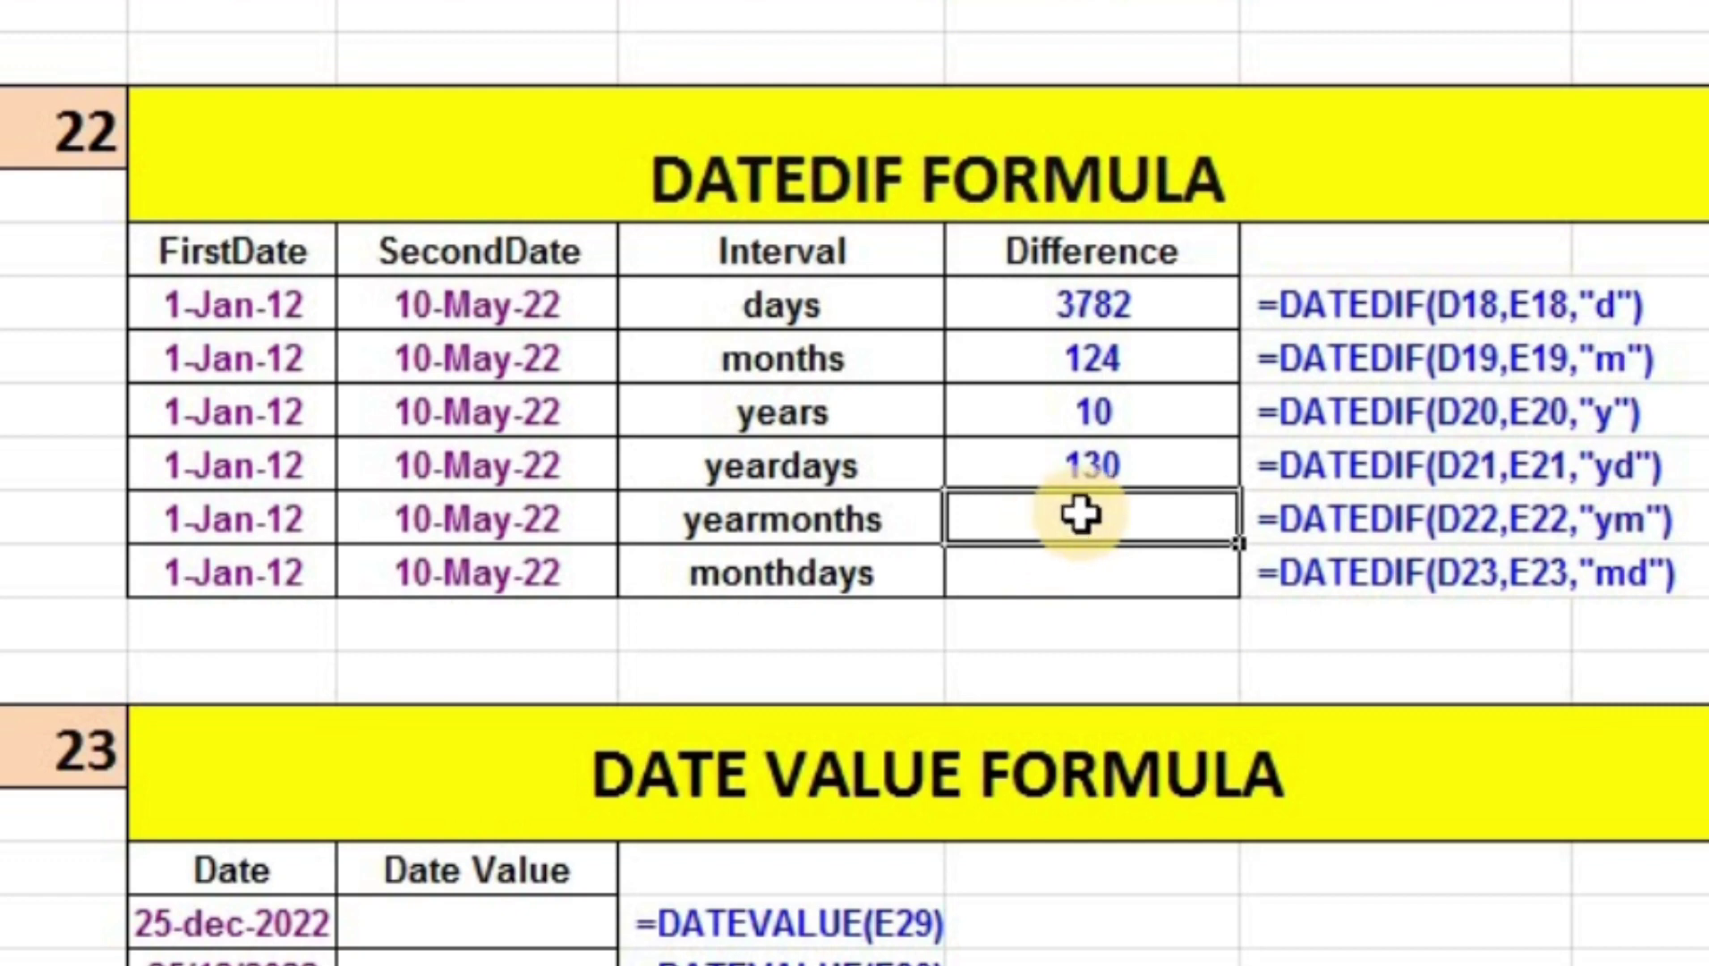
Enter =DATEDIF(D22,E22,"YM") in G22, giving 4 yearmonths
double_click(1083, 514)
type("=DA")
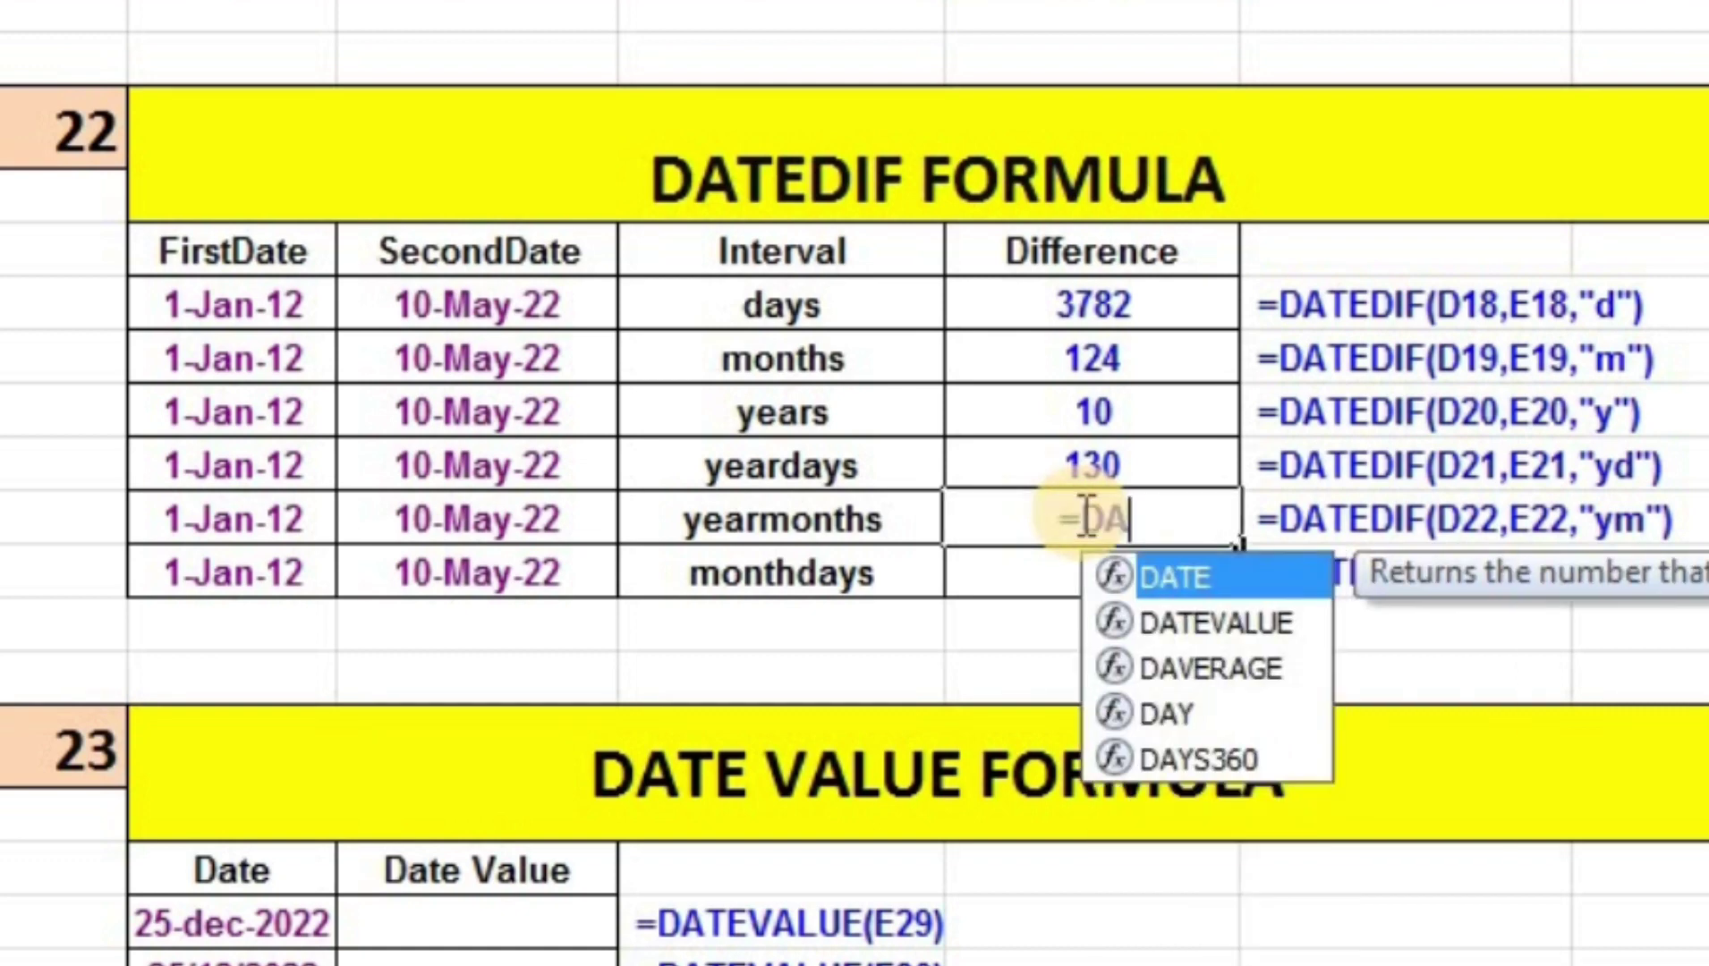
type("TEDIF")
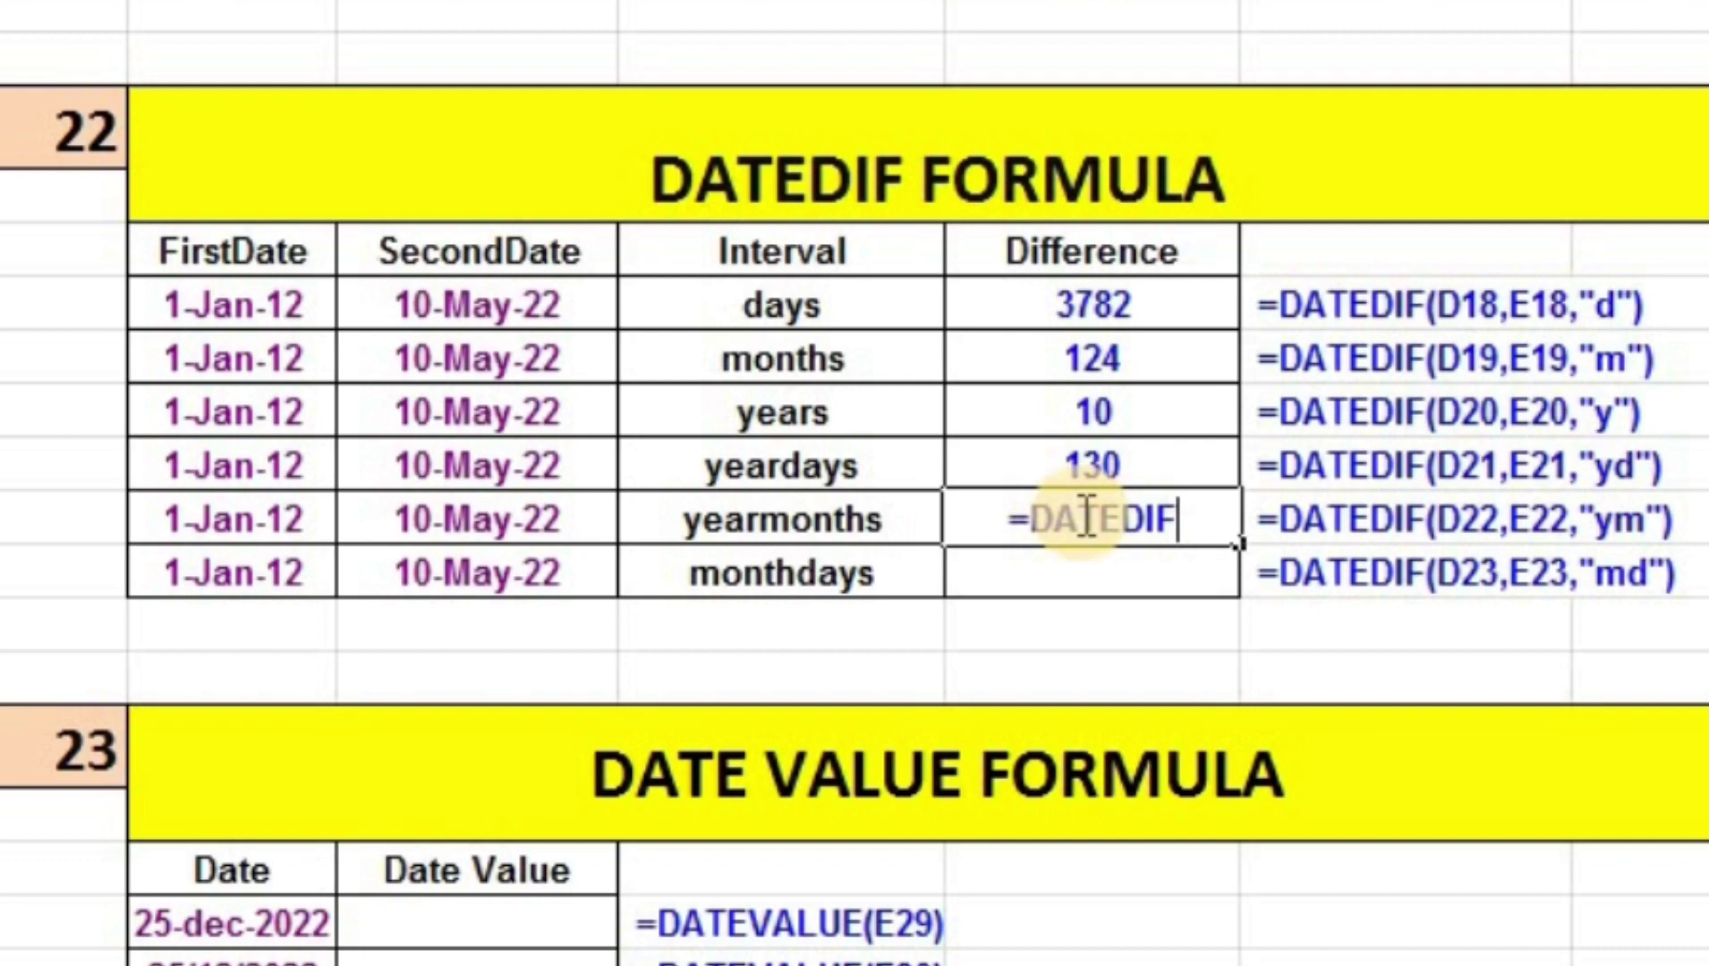
type("(")
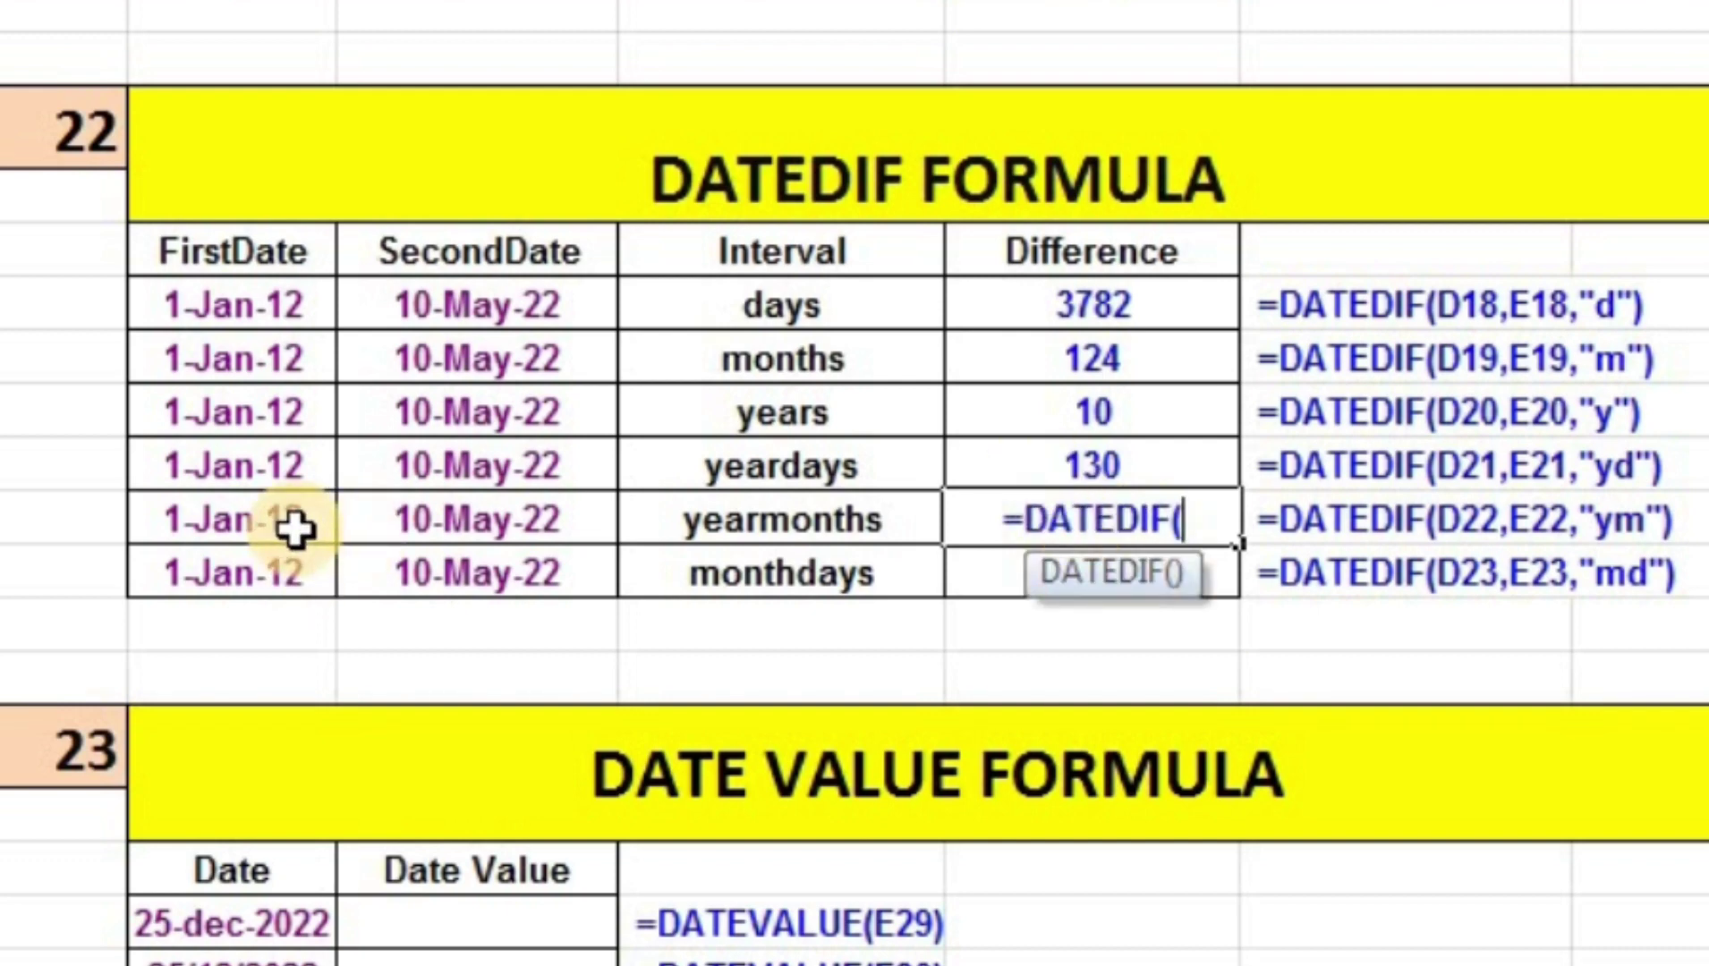
left_click(298, 531)
type(",")
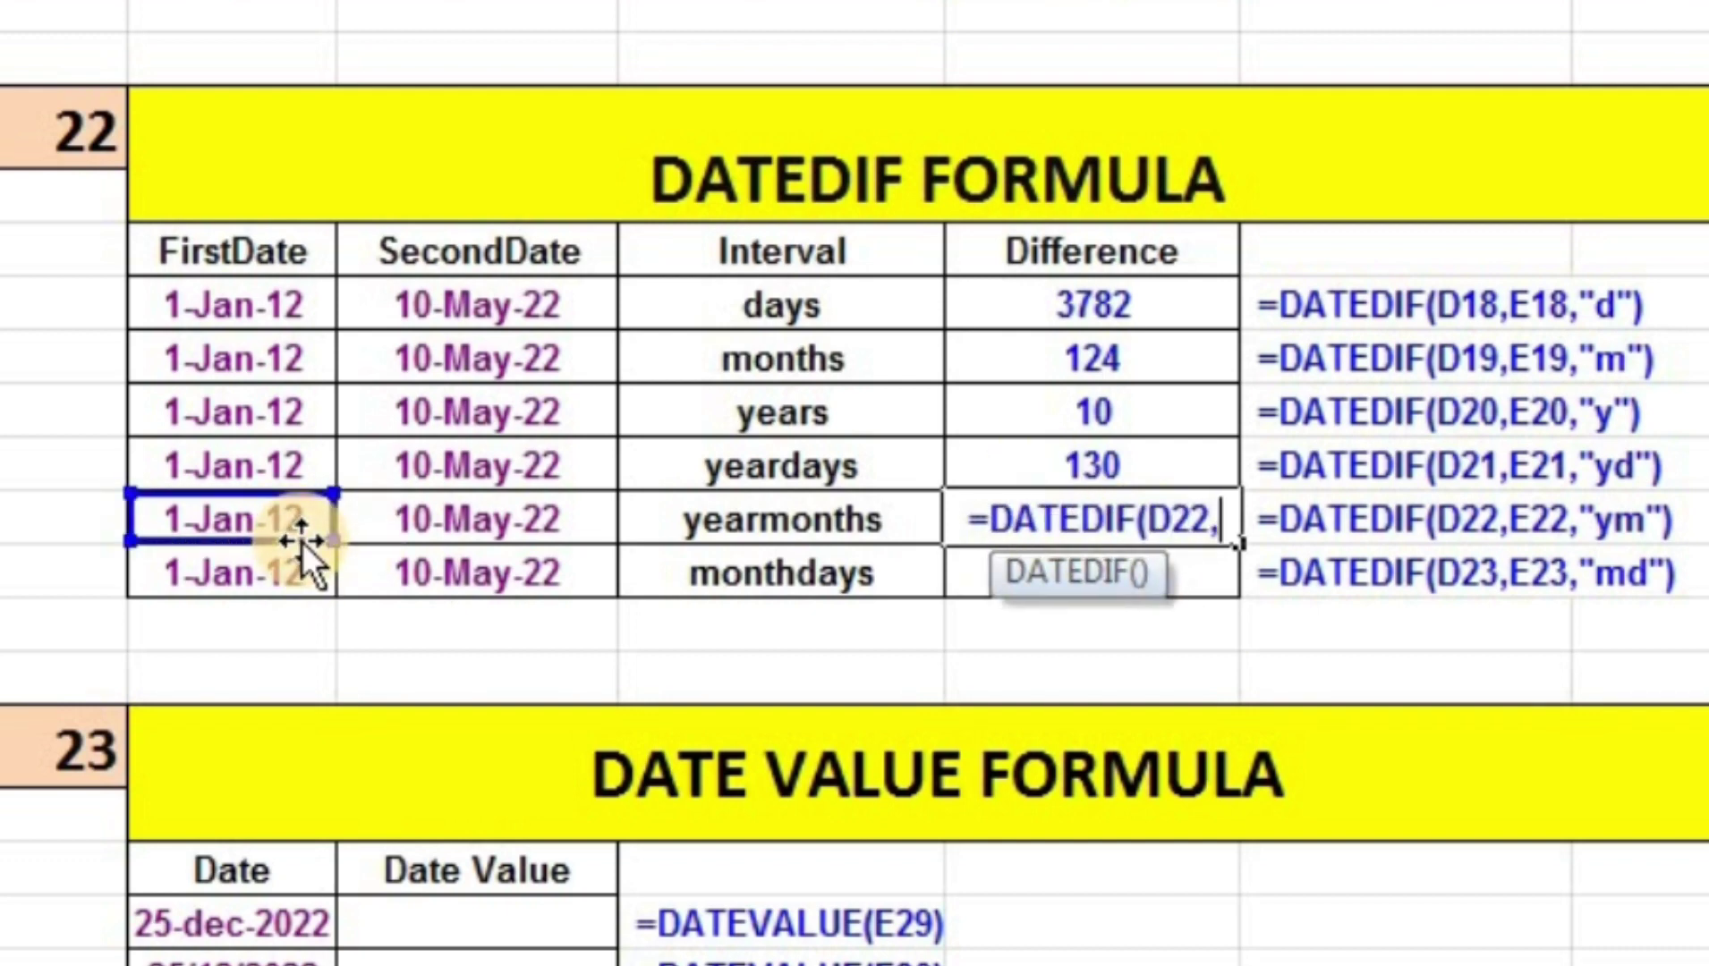
left_click(543, 529)
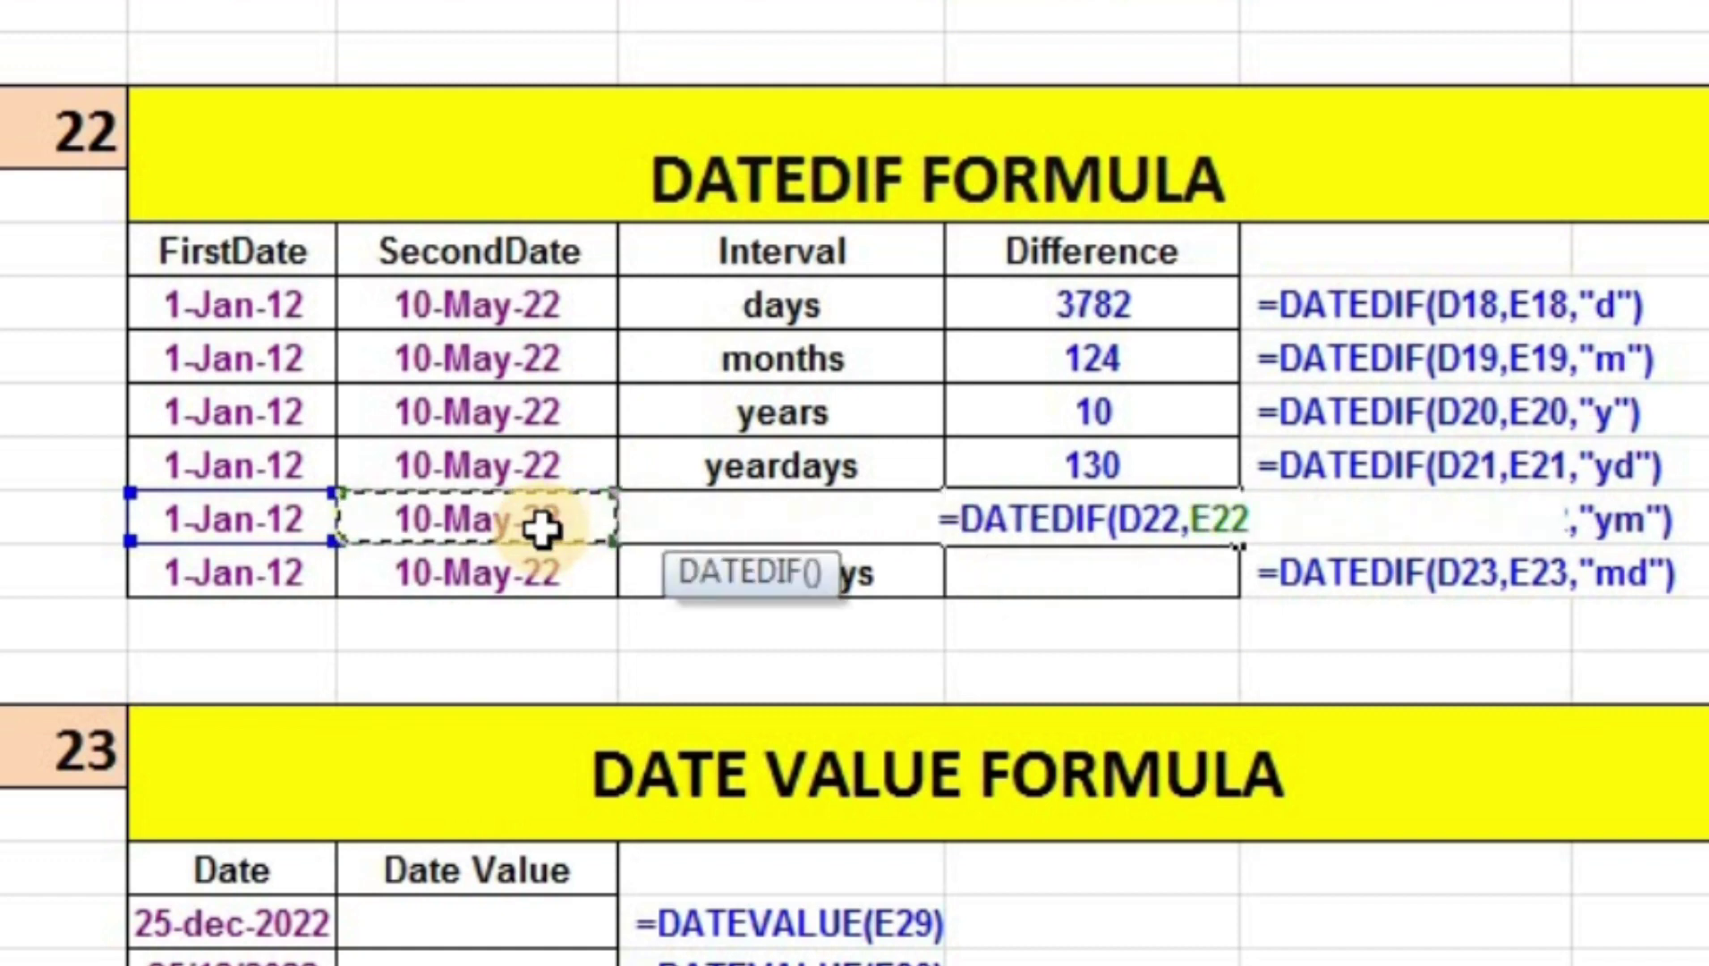
type(",")
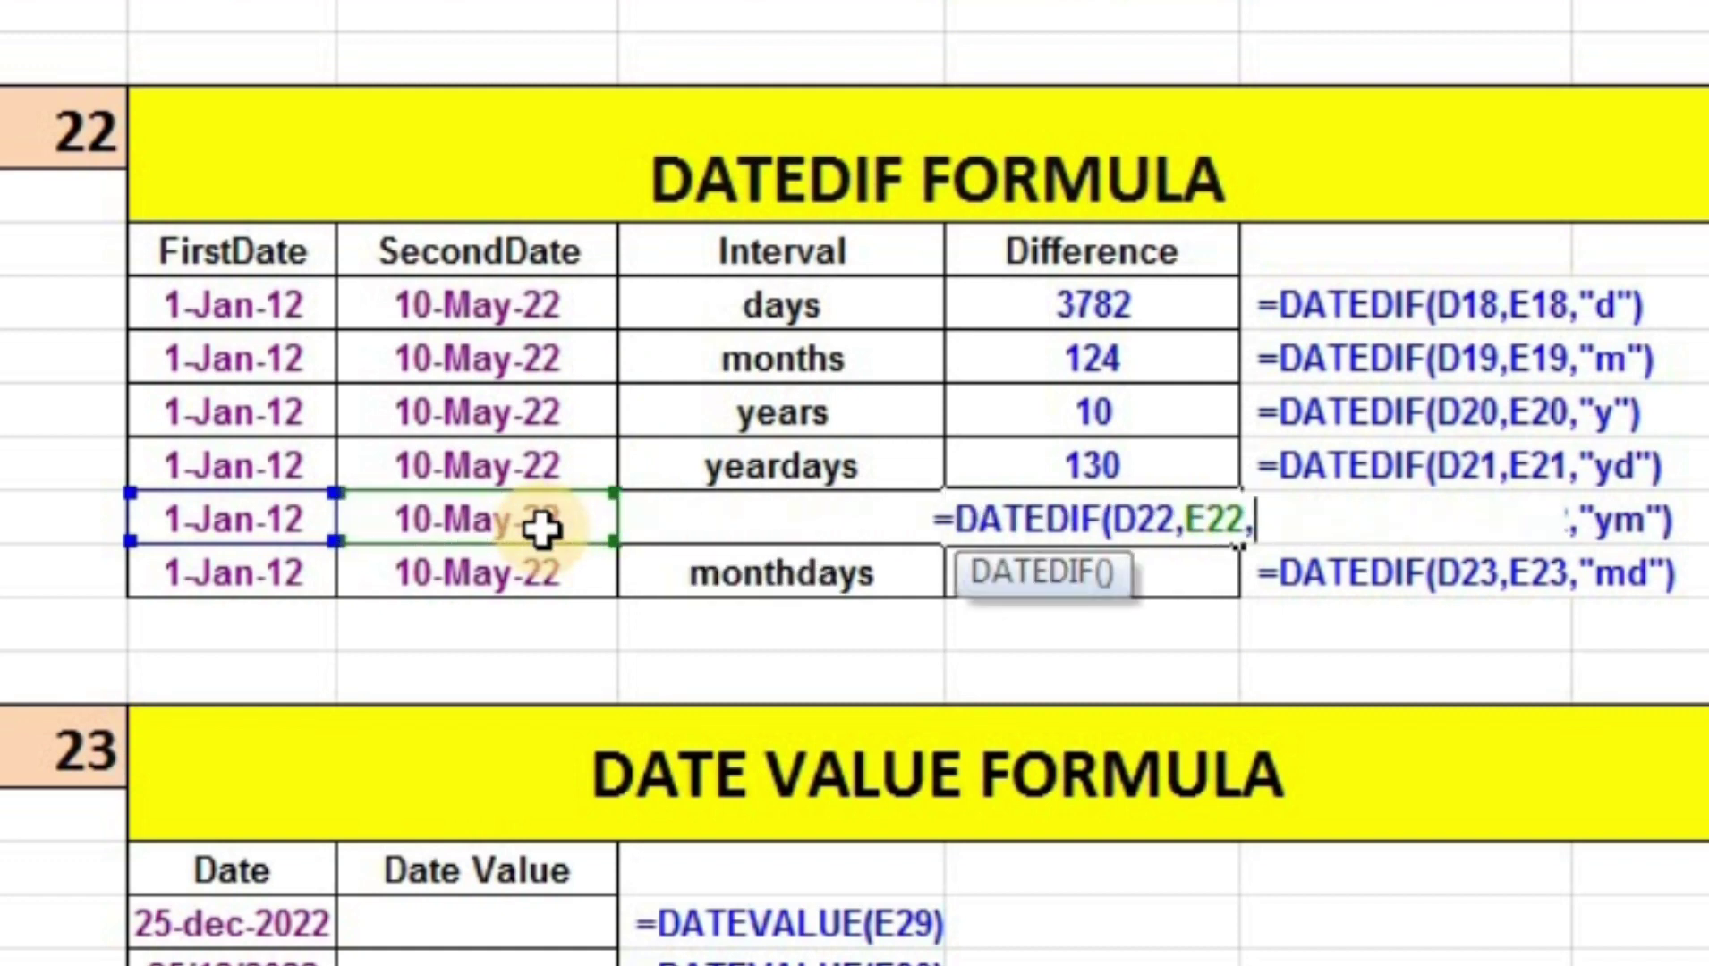
type("\"Y")
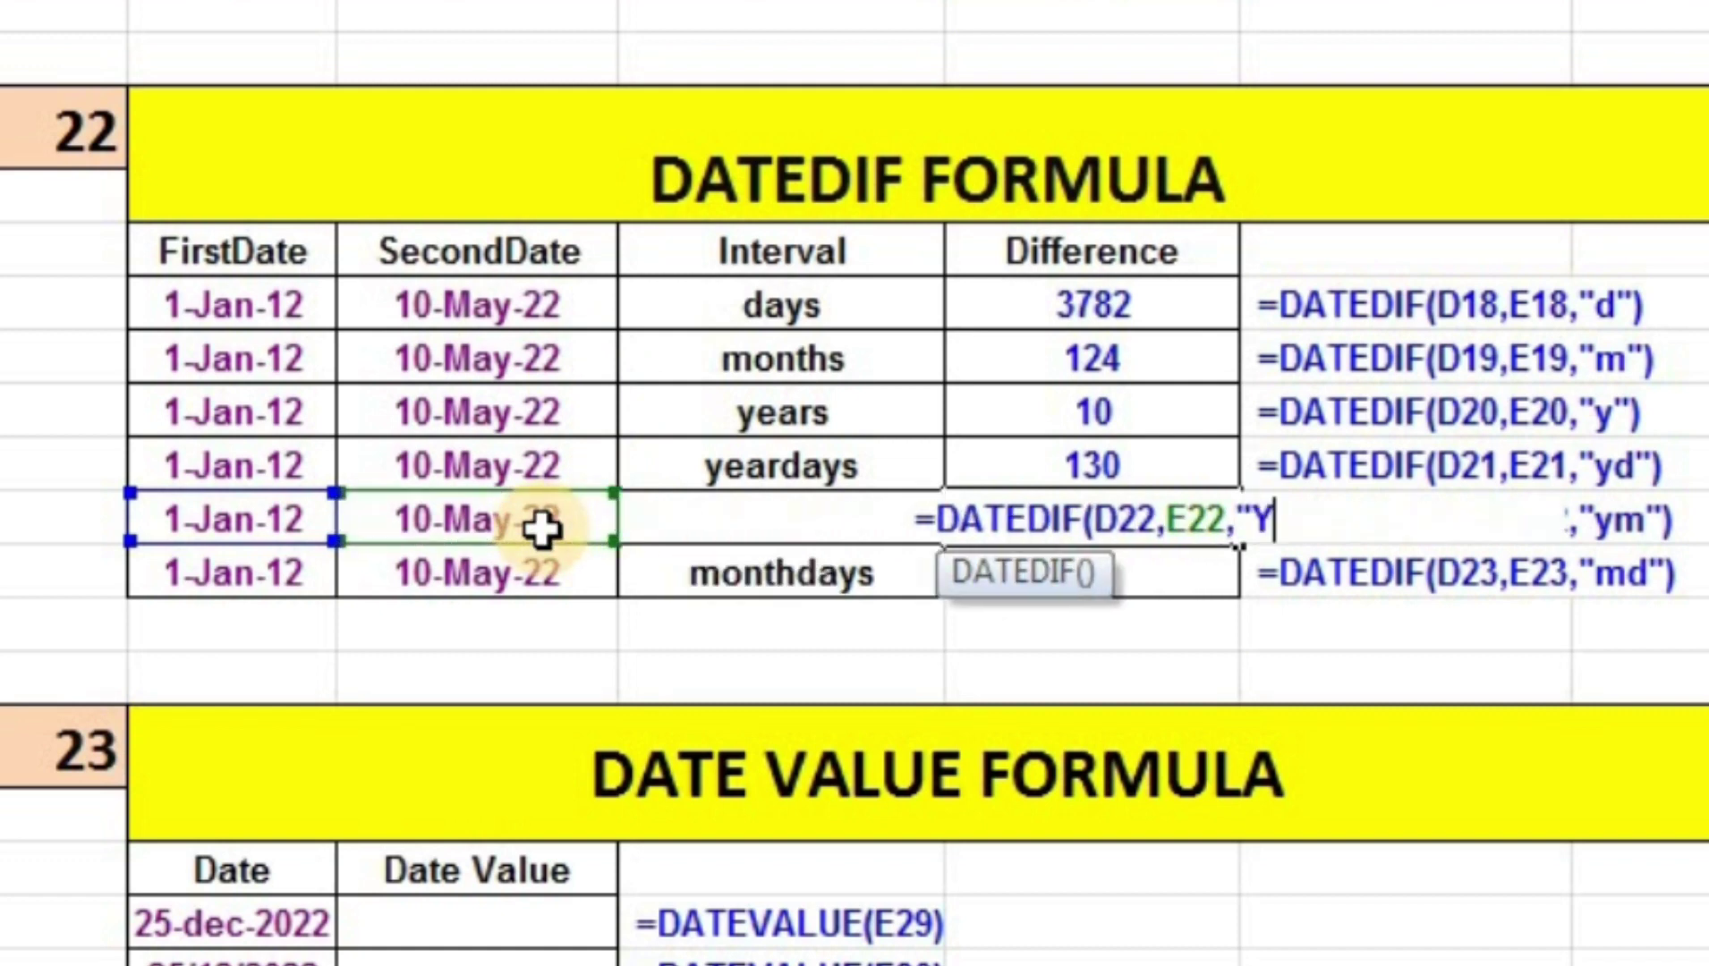
type("M\"")
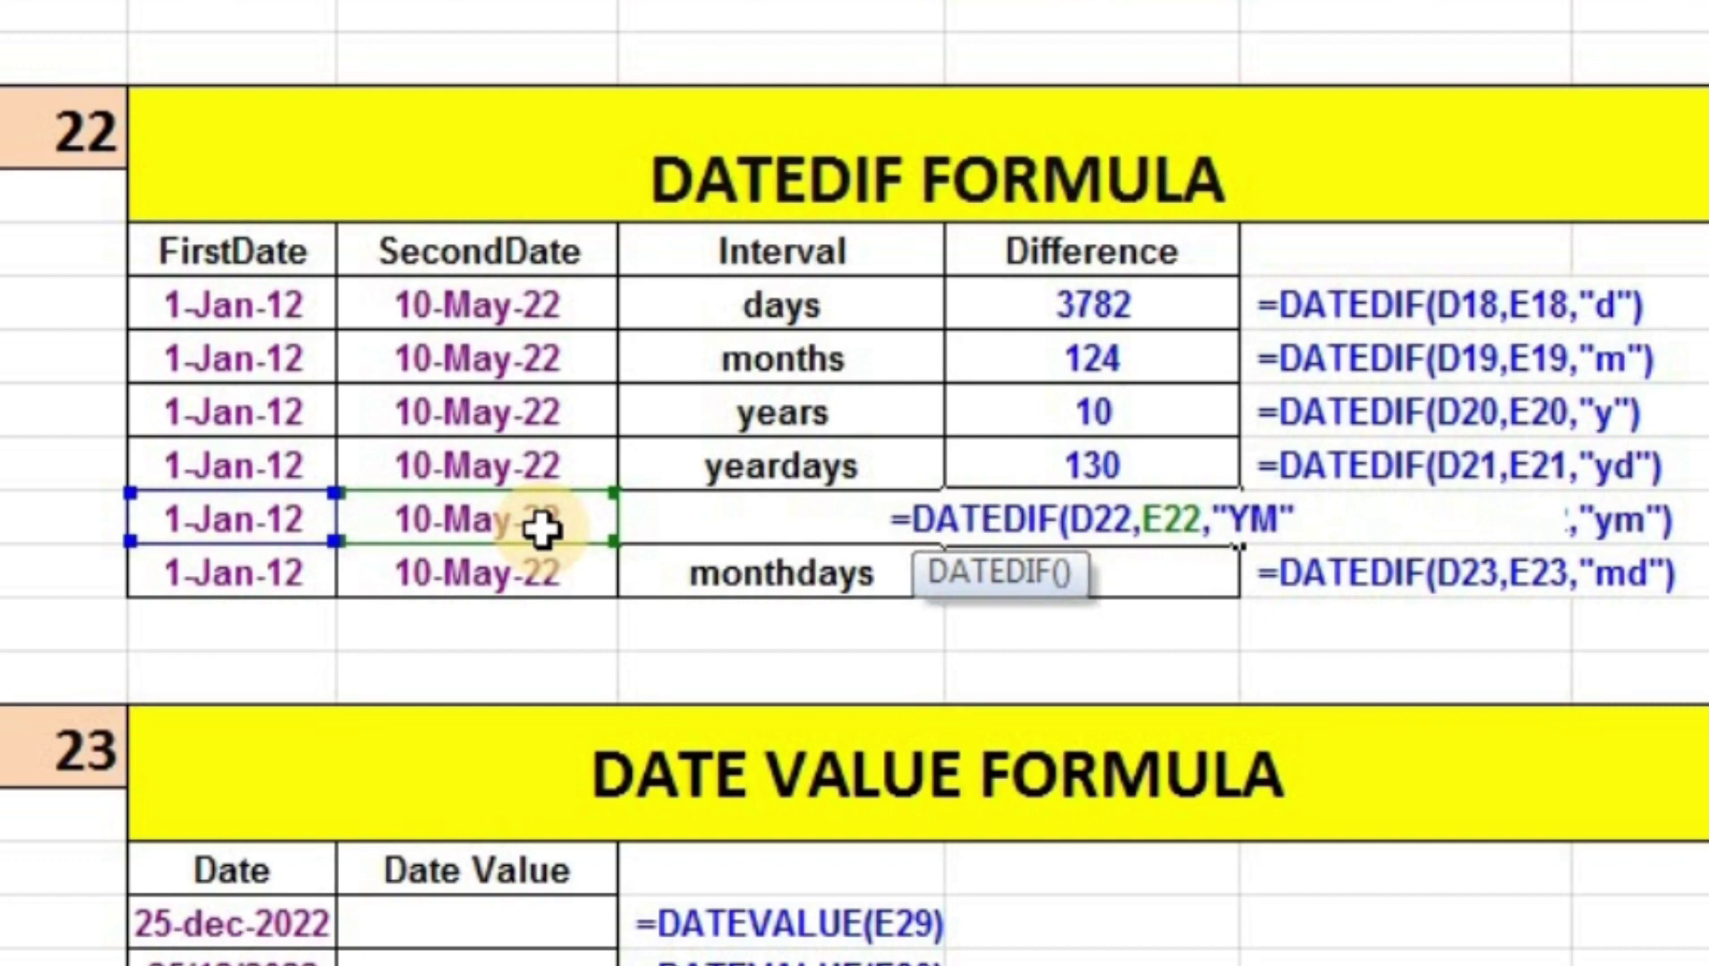
type(")")
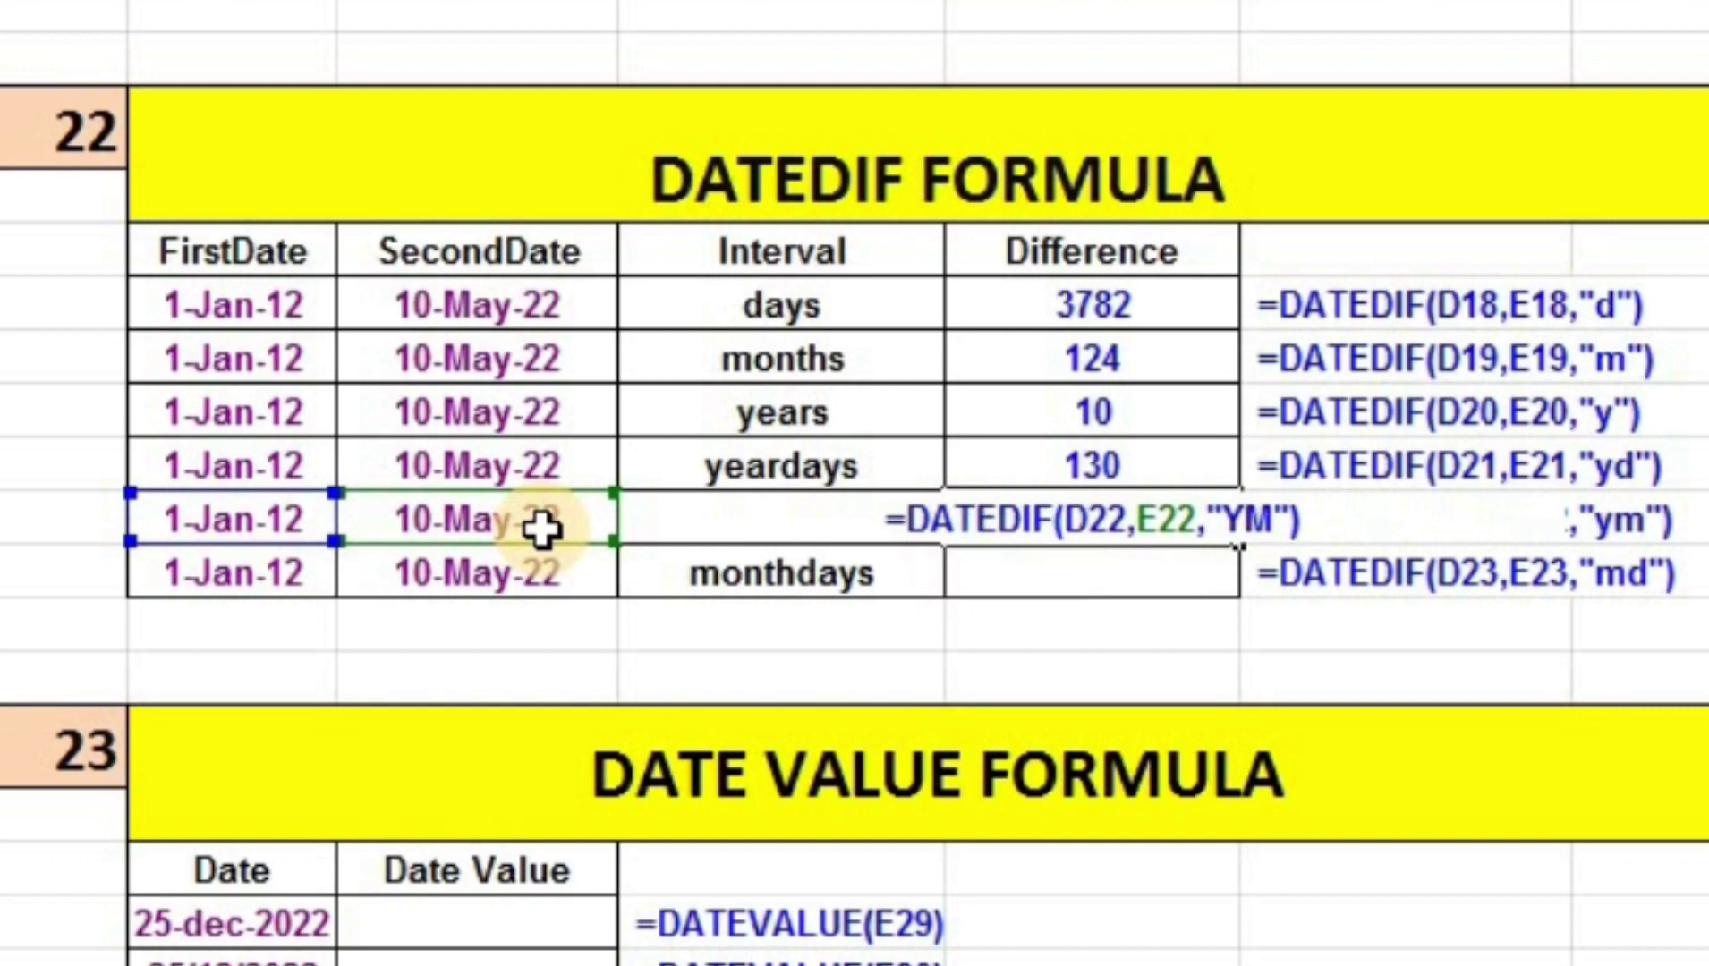
key("Return")
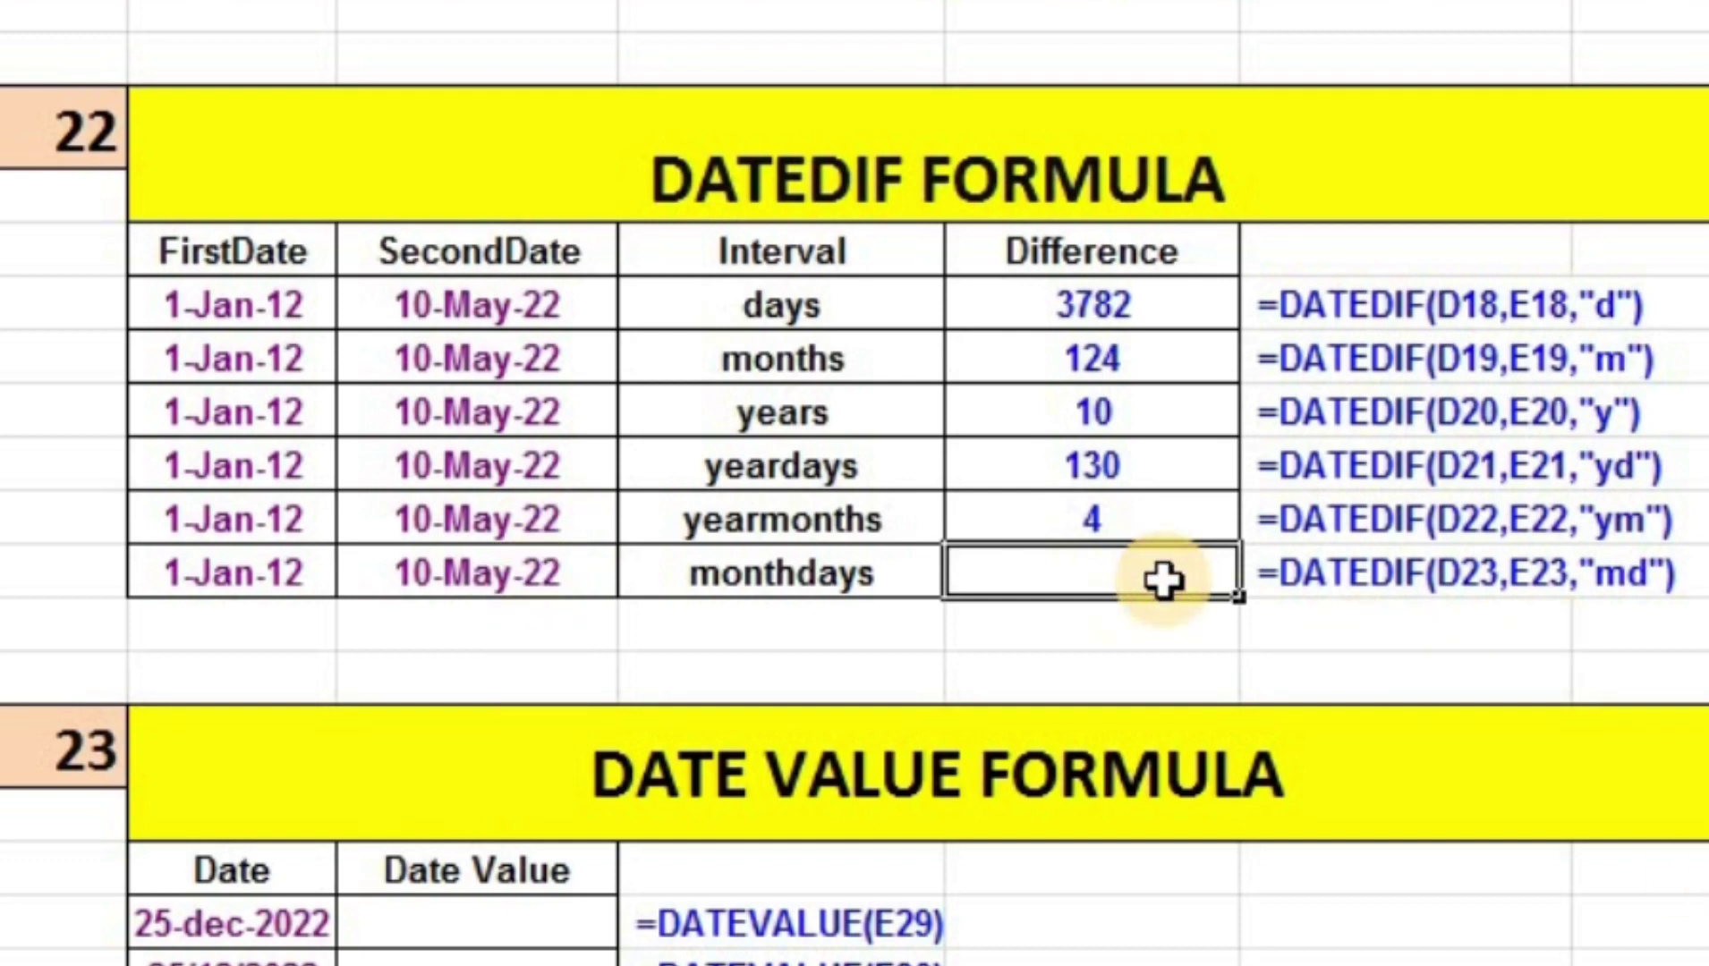
Enter =DATEDIF(D23,E23,"MD") in G23, giving 9 monthdays
type("=")
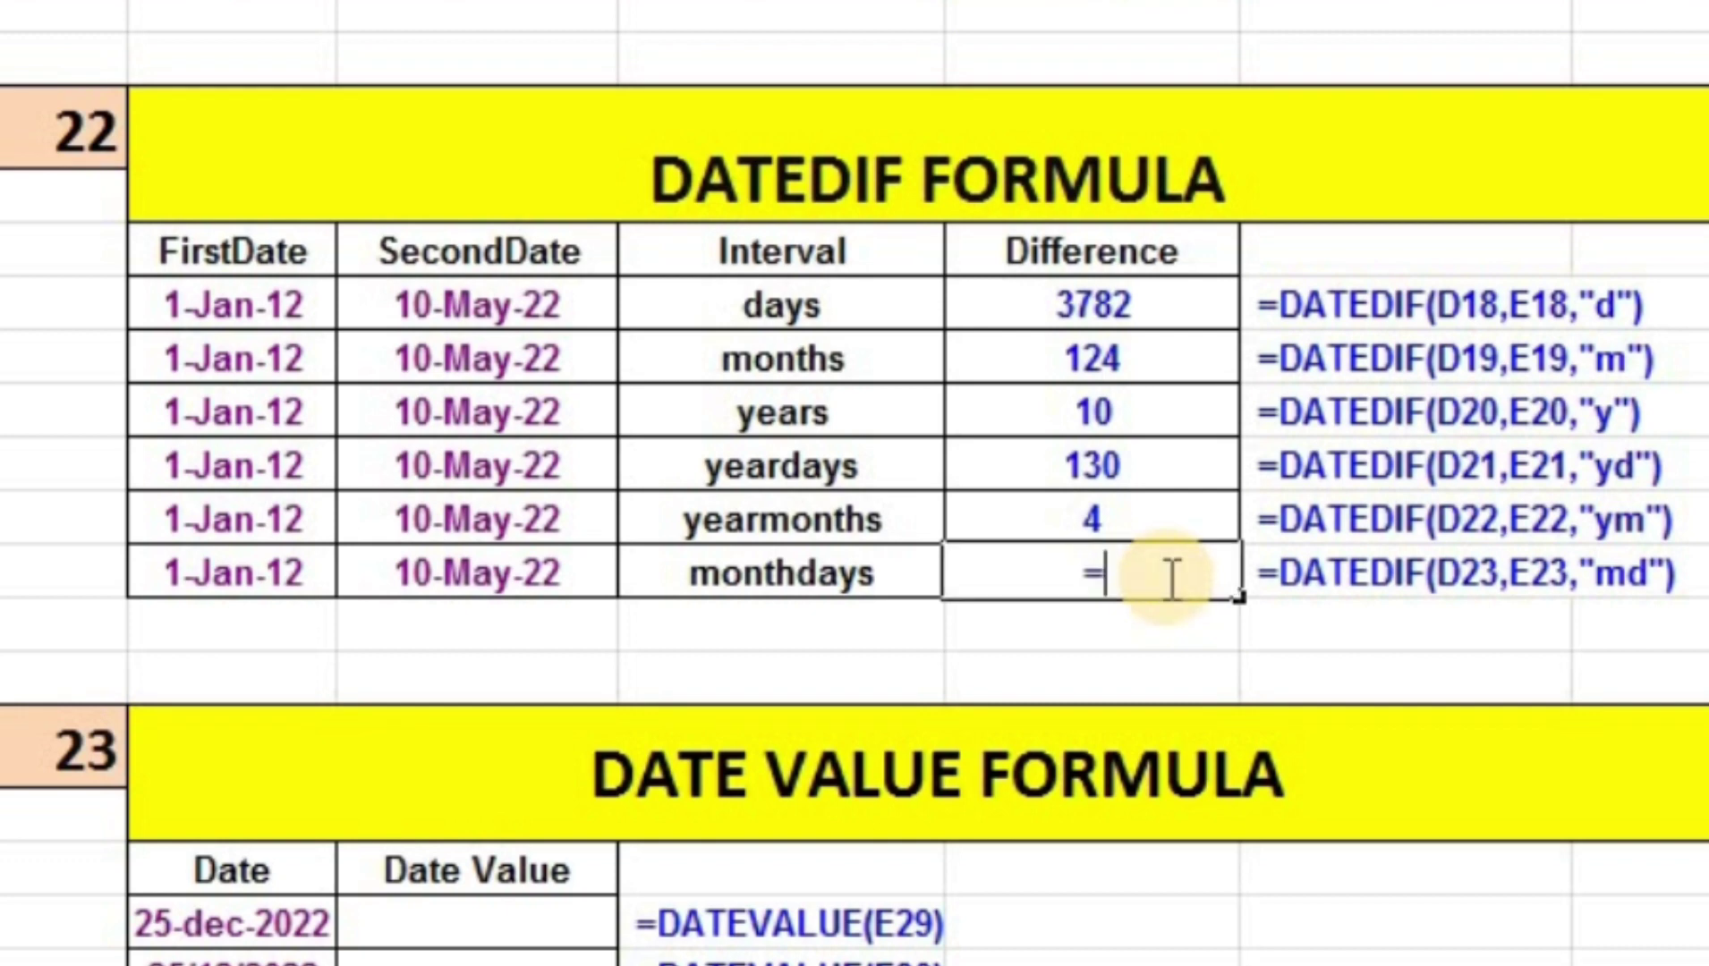
type("DATE")
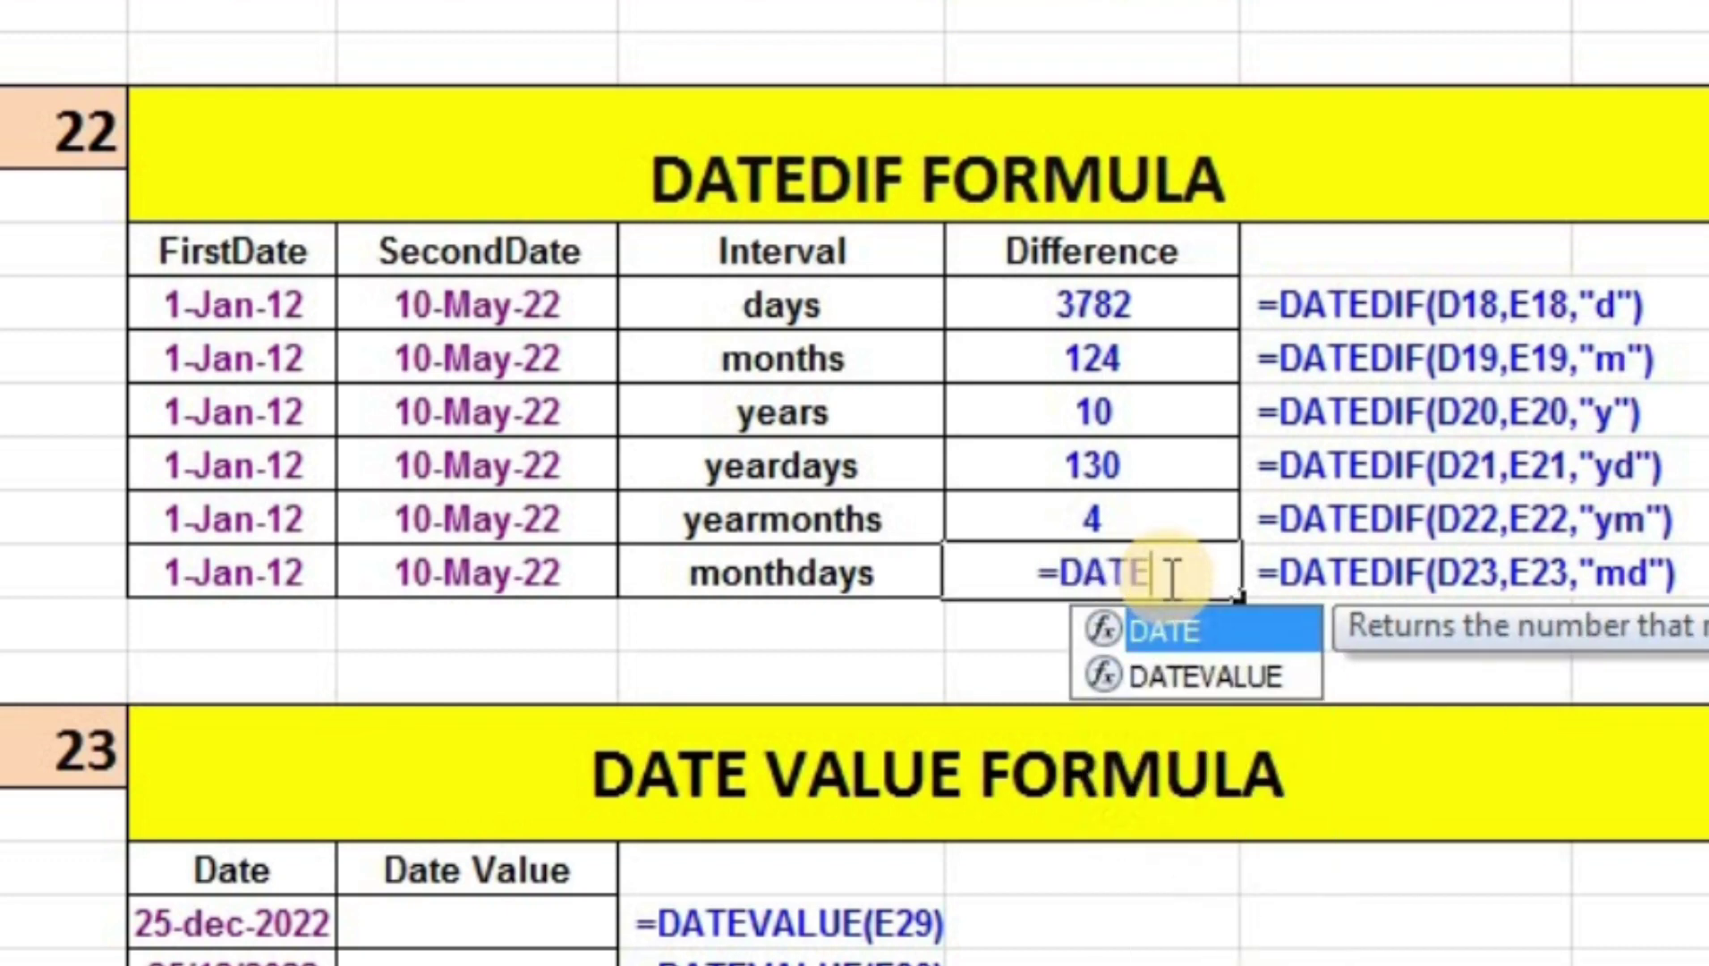
type("DIF(")
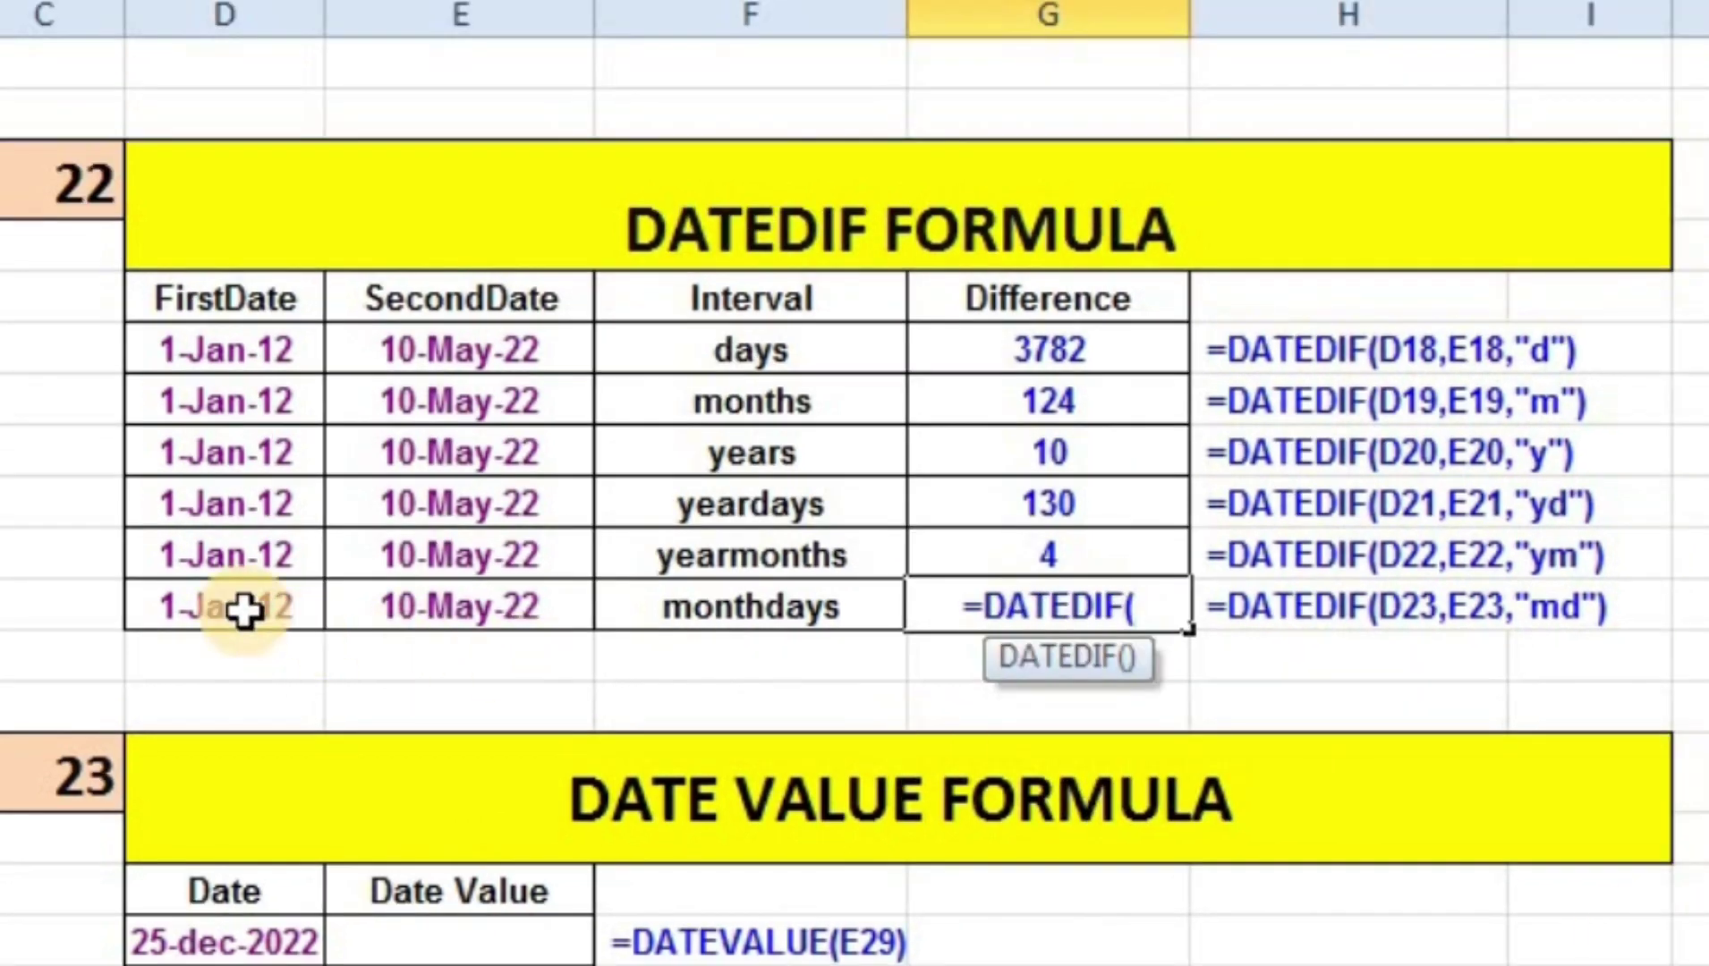
left_click(240, 610)
type(",")
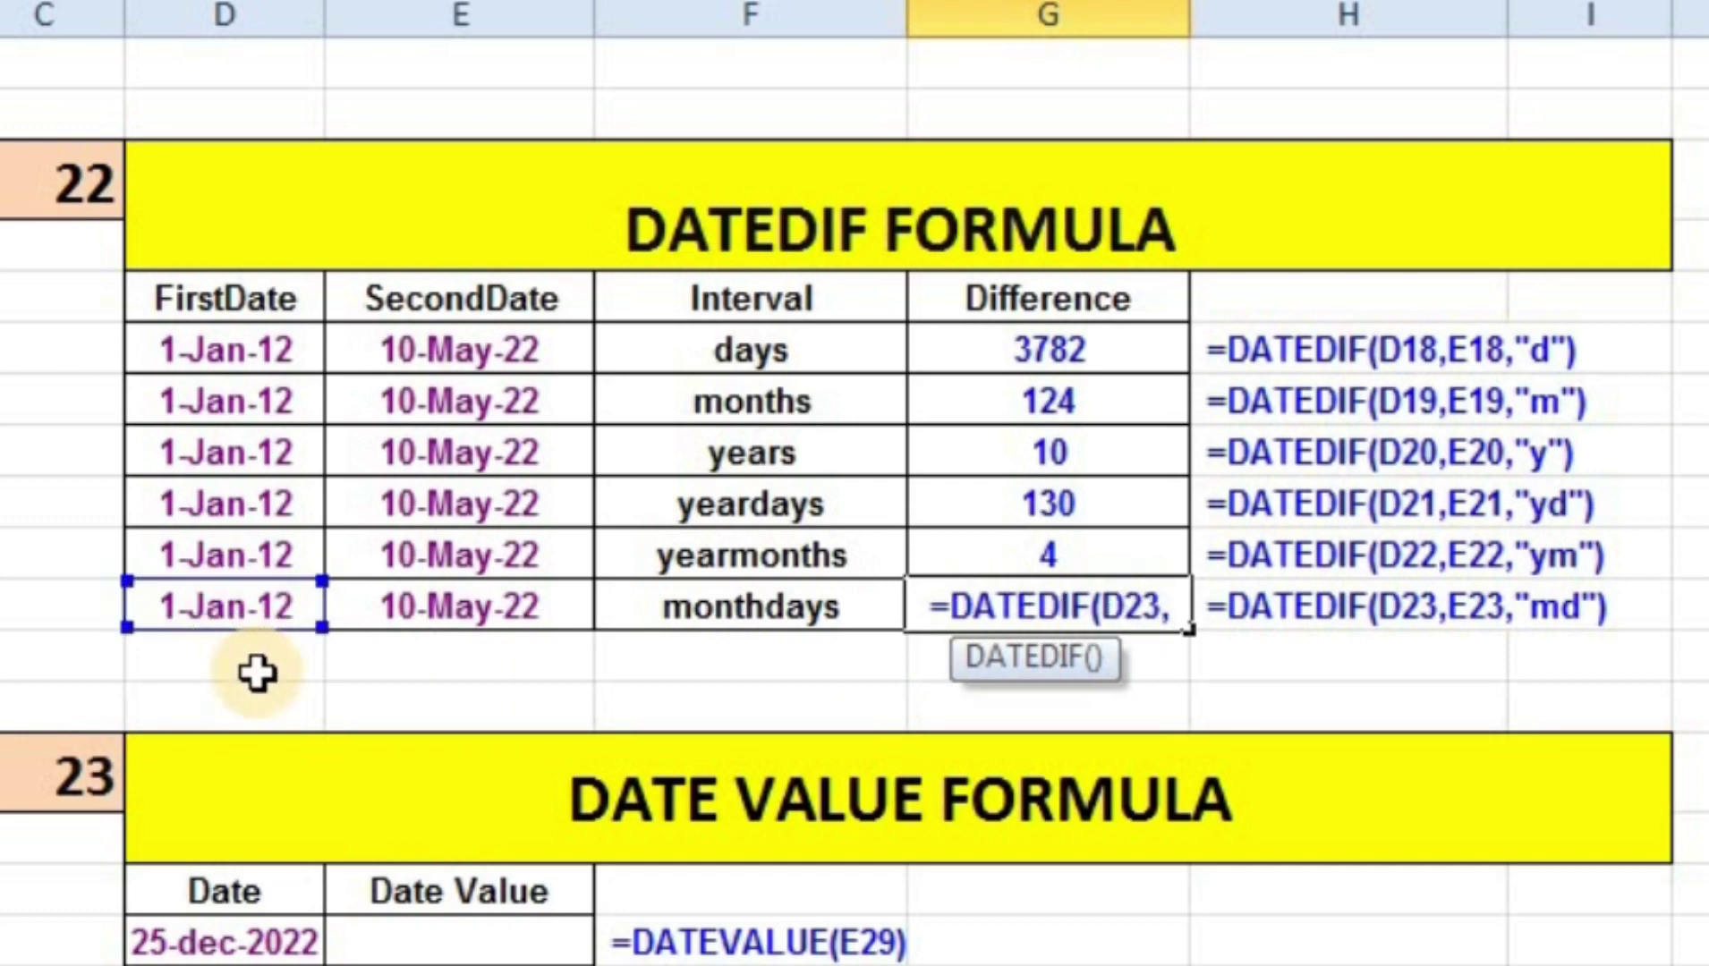
left_click(421, 608)
type(",")
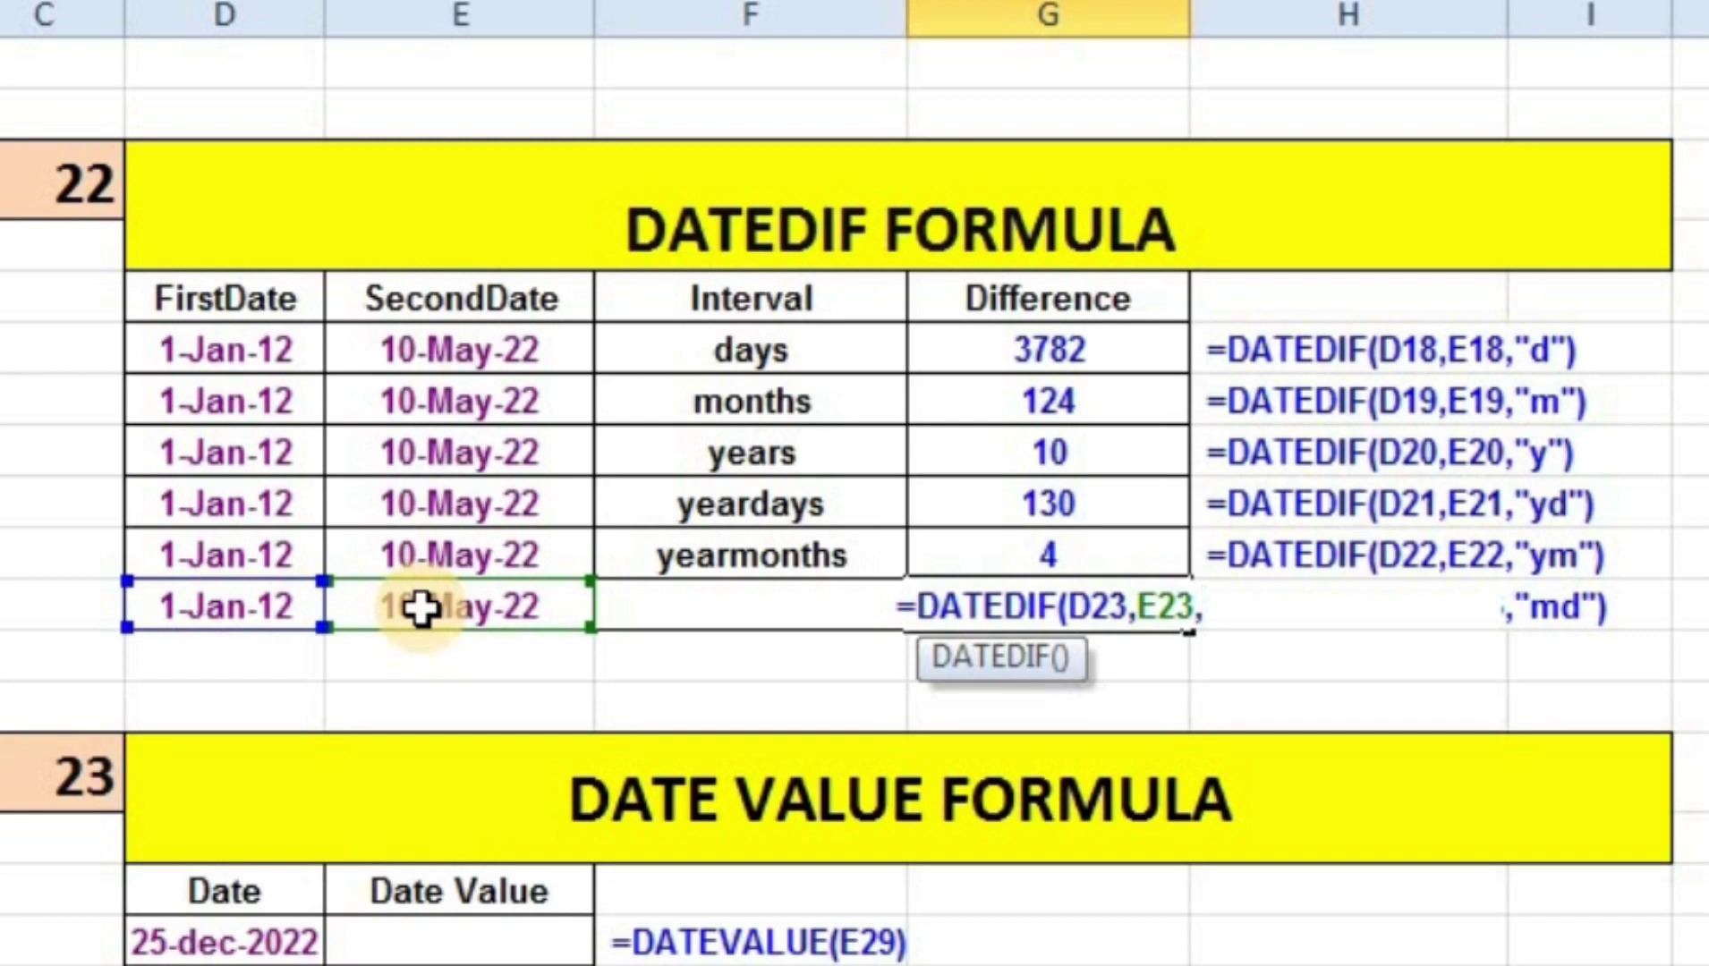
type("\"")
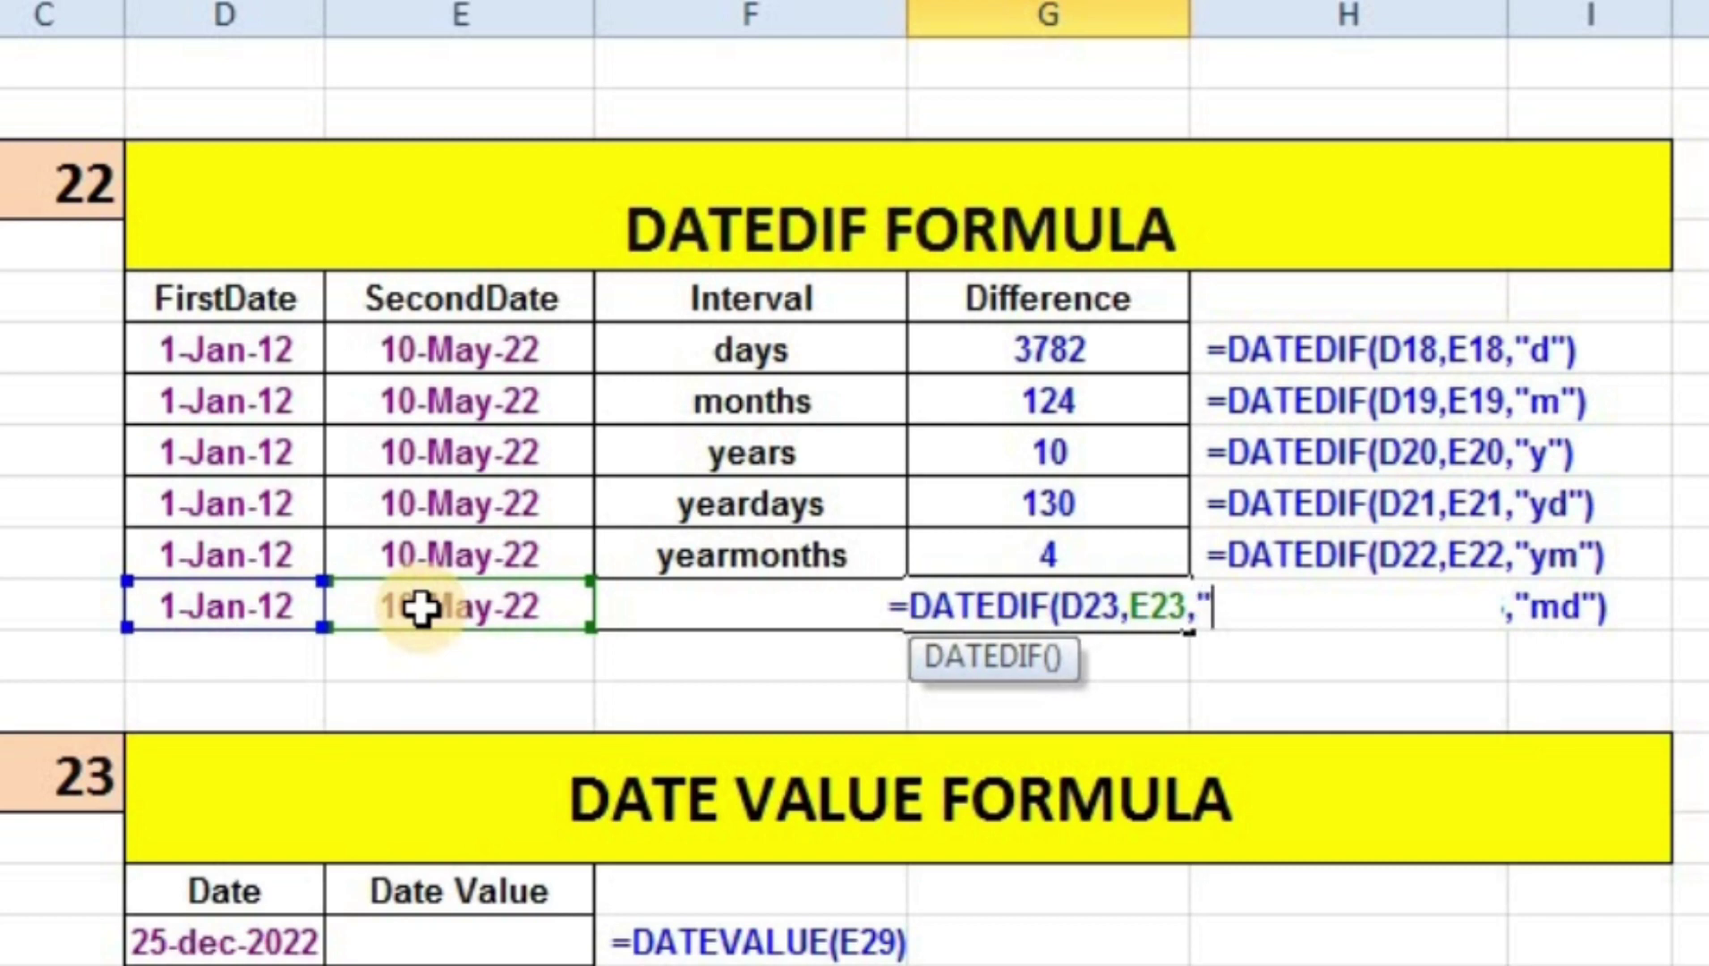
type("MD\"")
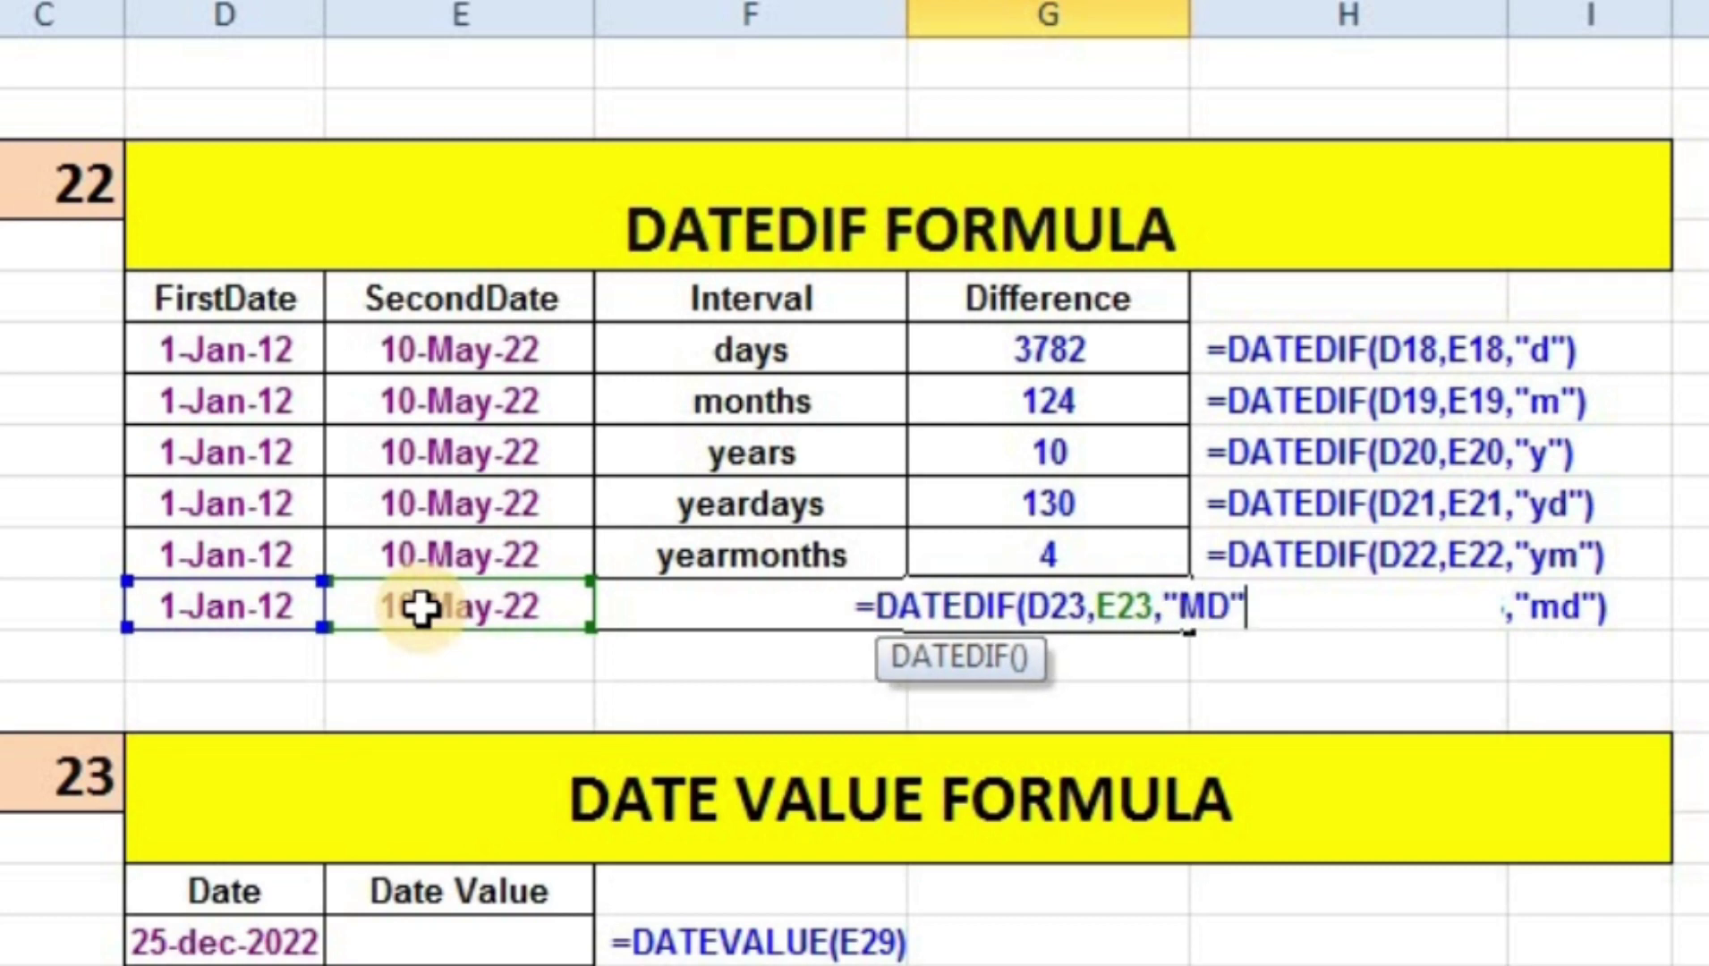
type(")")
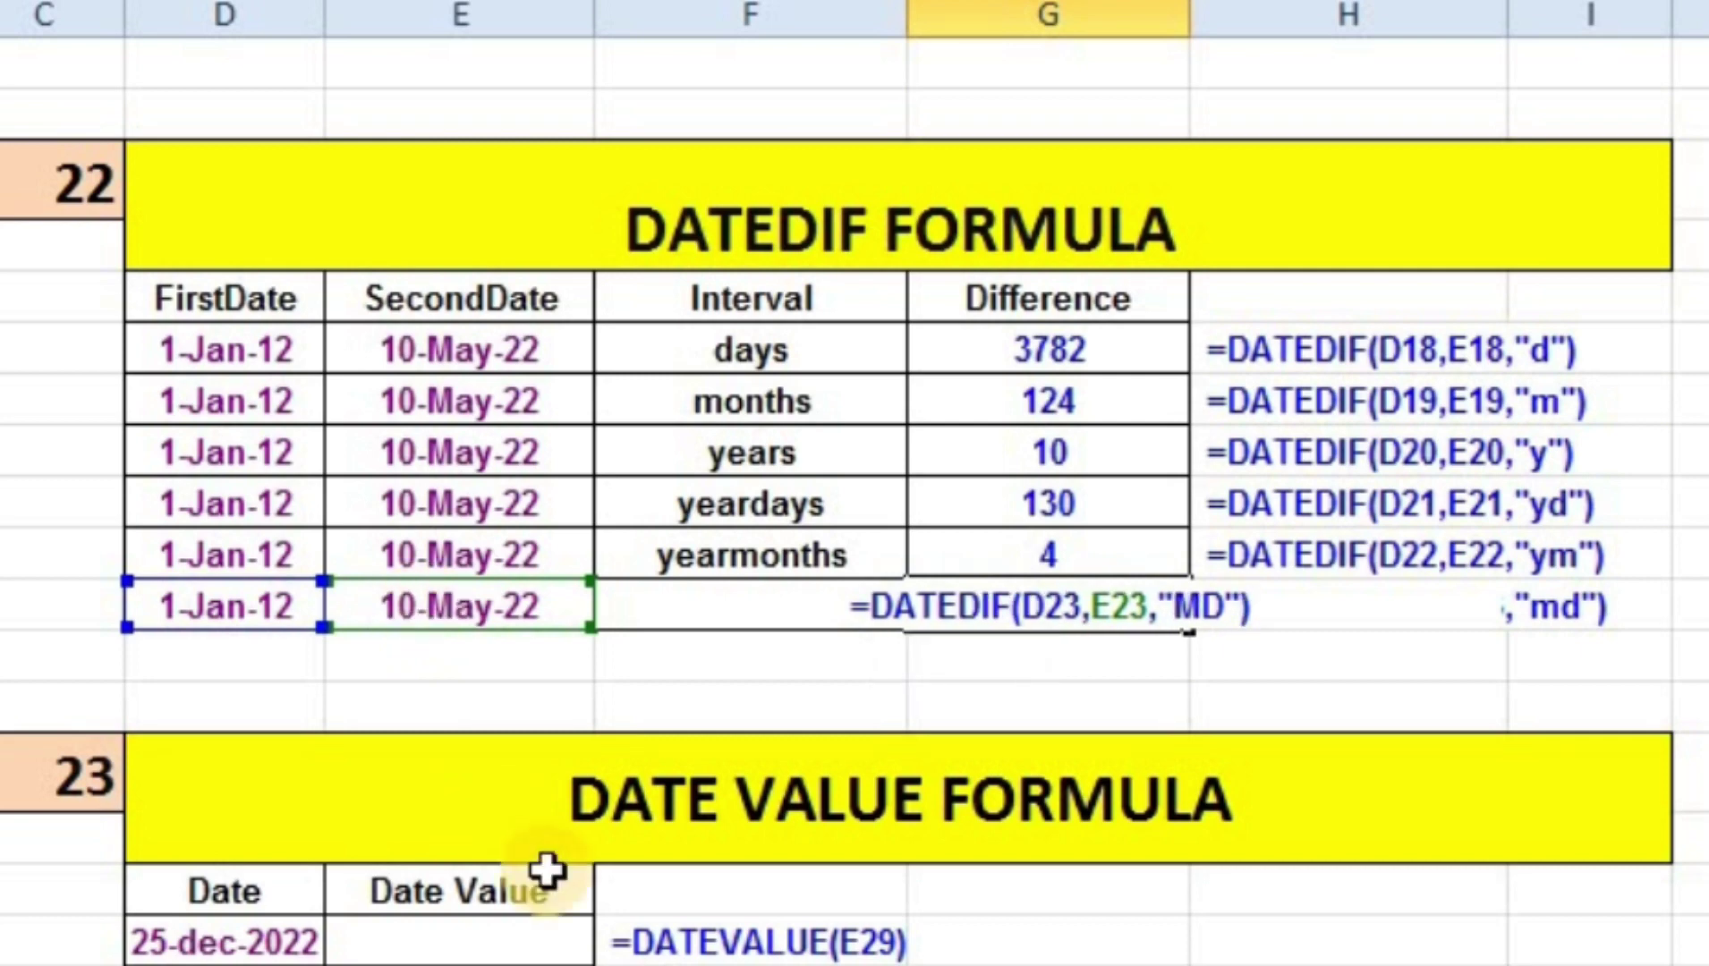
key("Return")
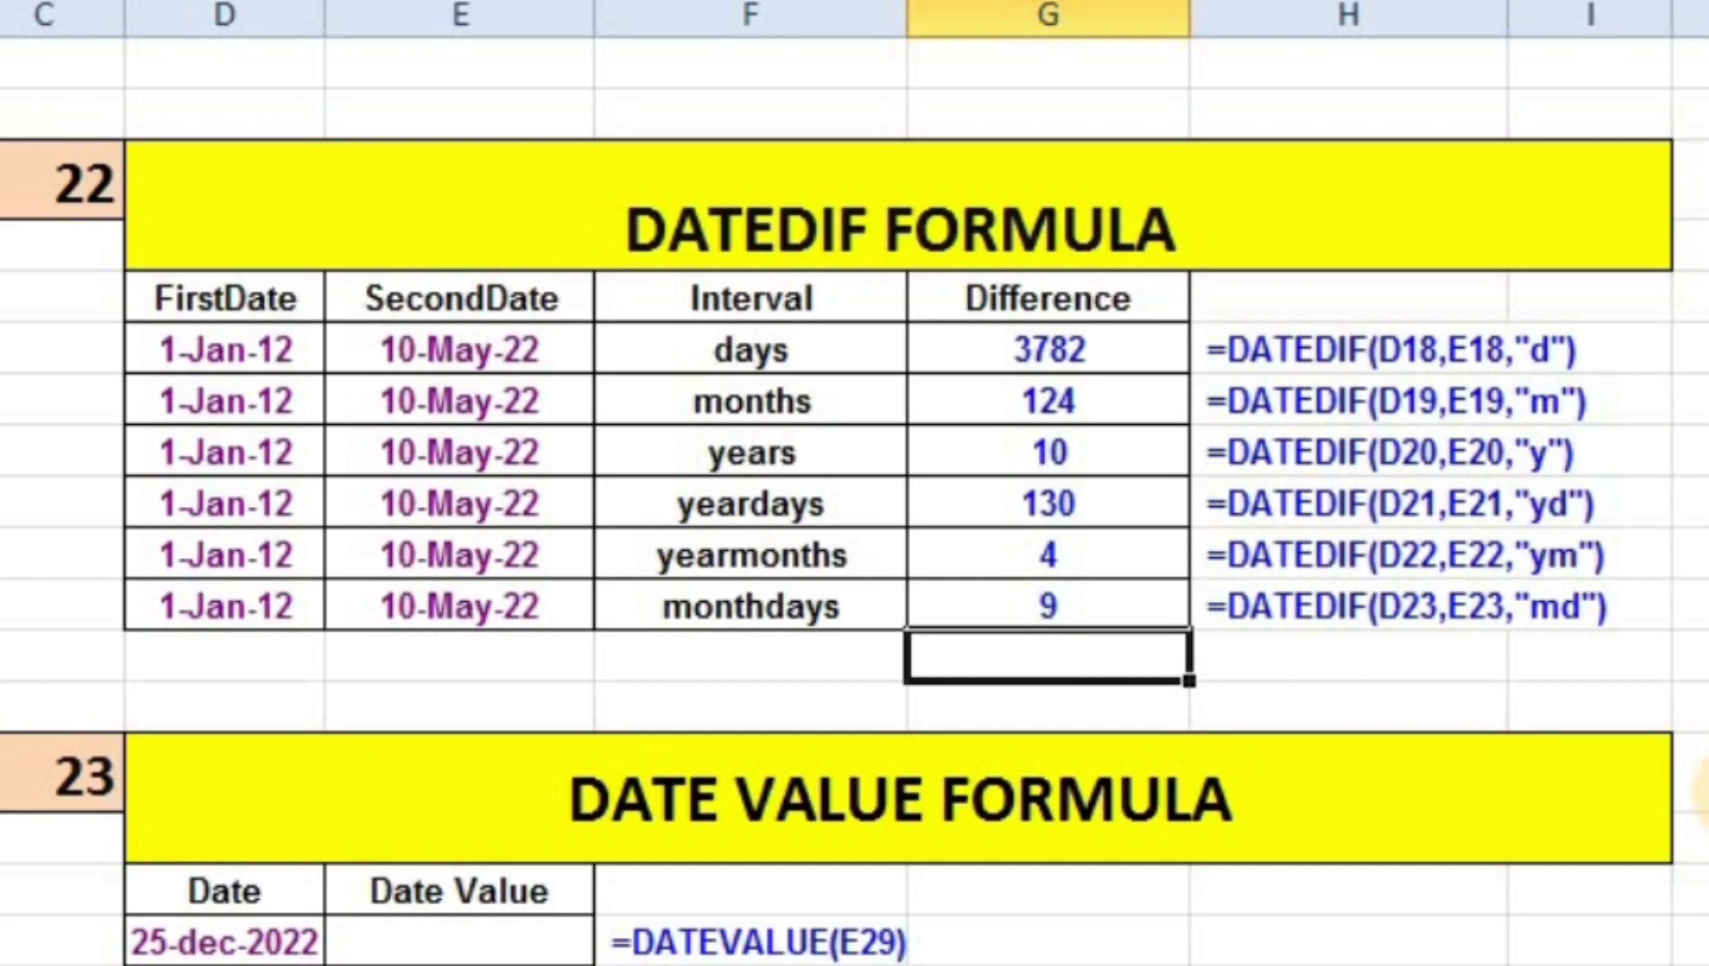
Scroll to the DATE VALUE table and enter =DATEVALUE(D29) in E29, returning 44920
scroll(1699, 778, "down", 2)
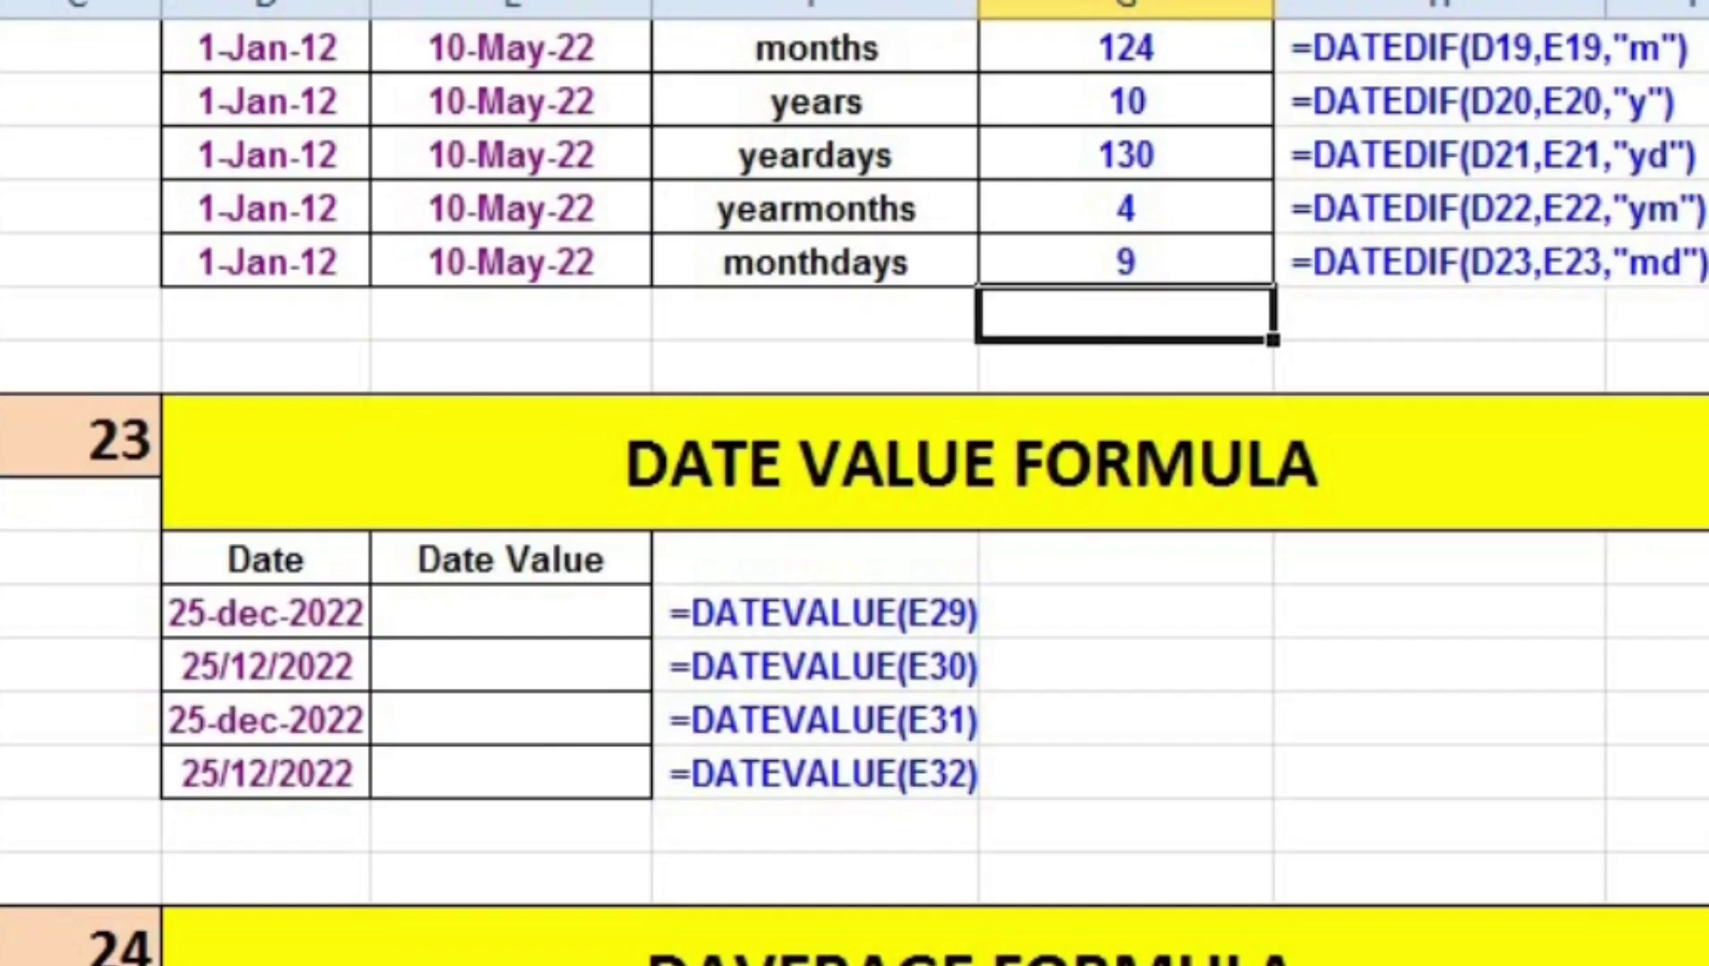
scroll(855, 483, "down", 1)
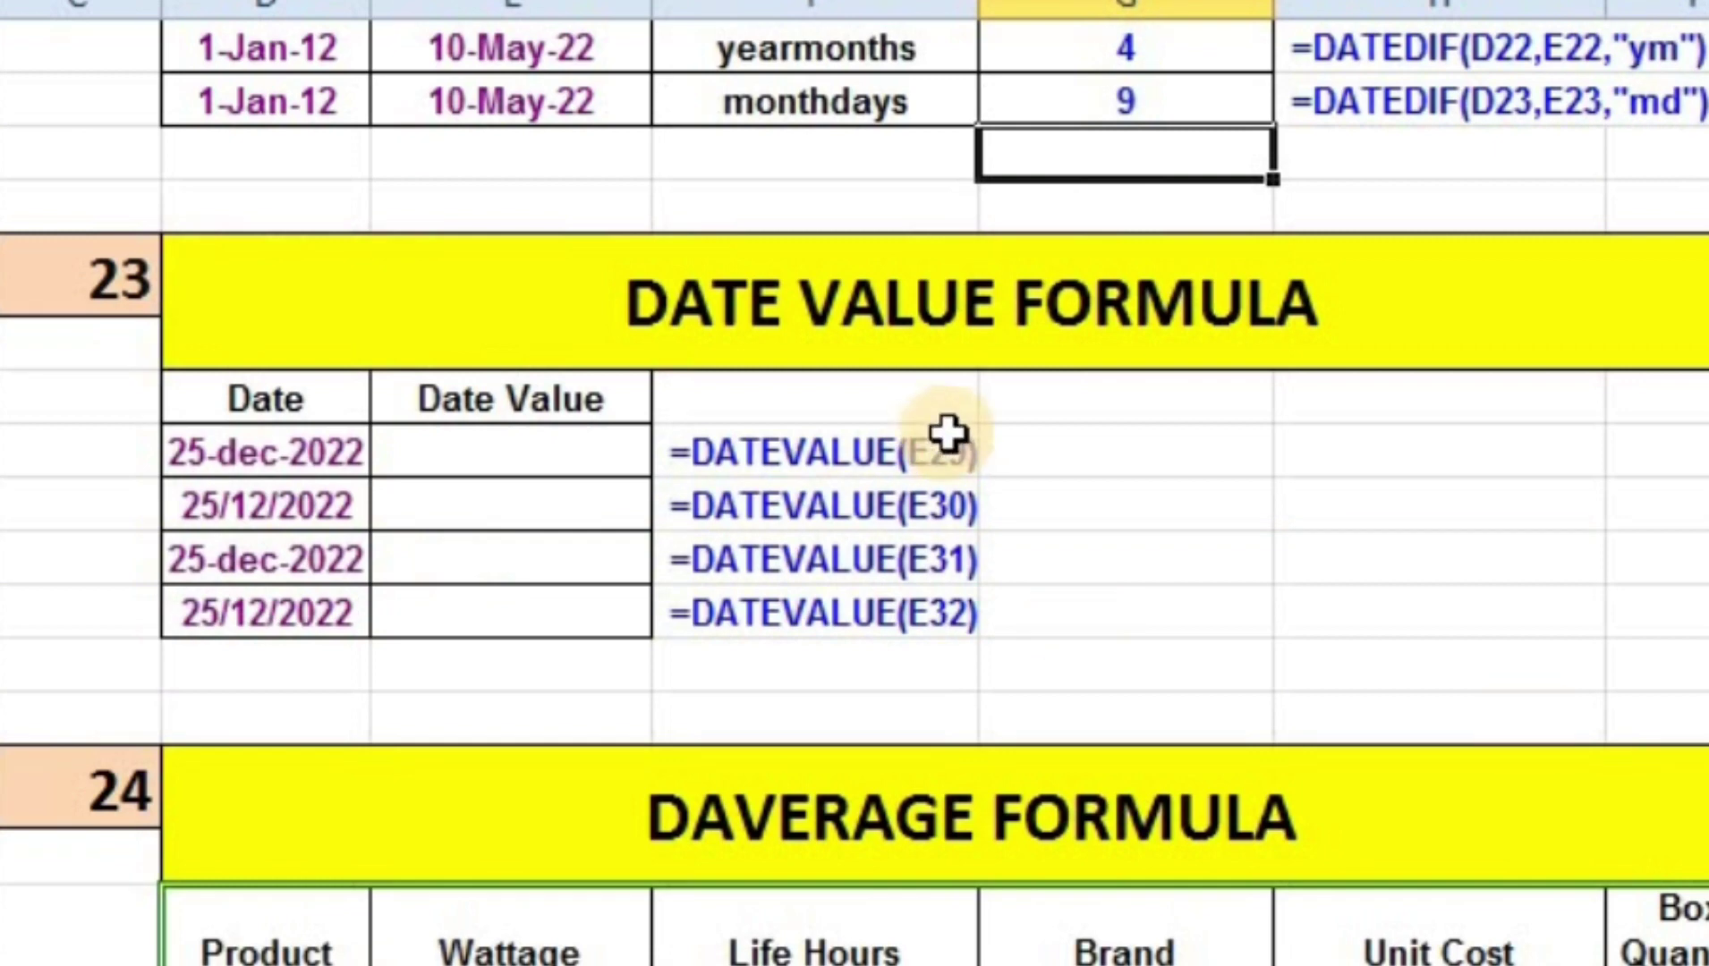
left_click(522, 464)
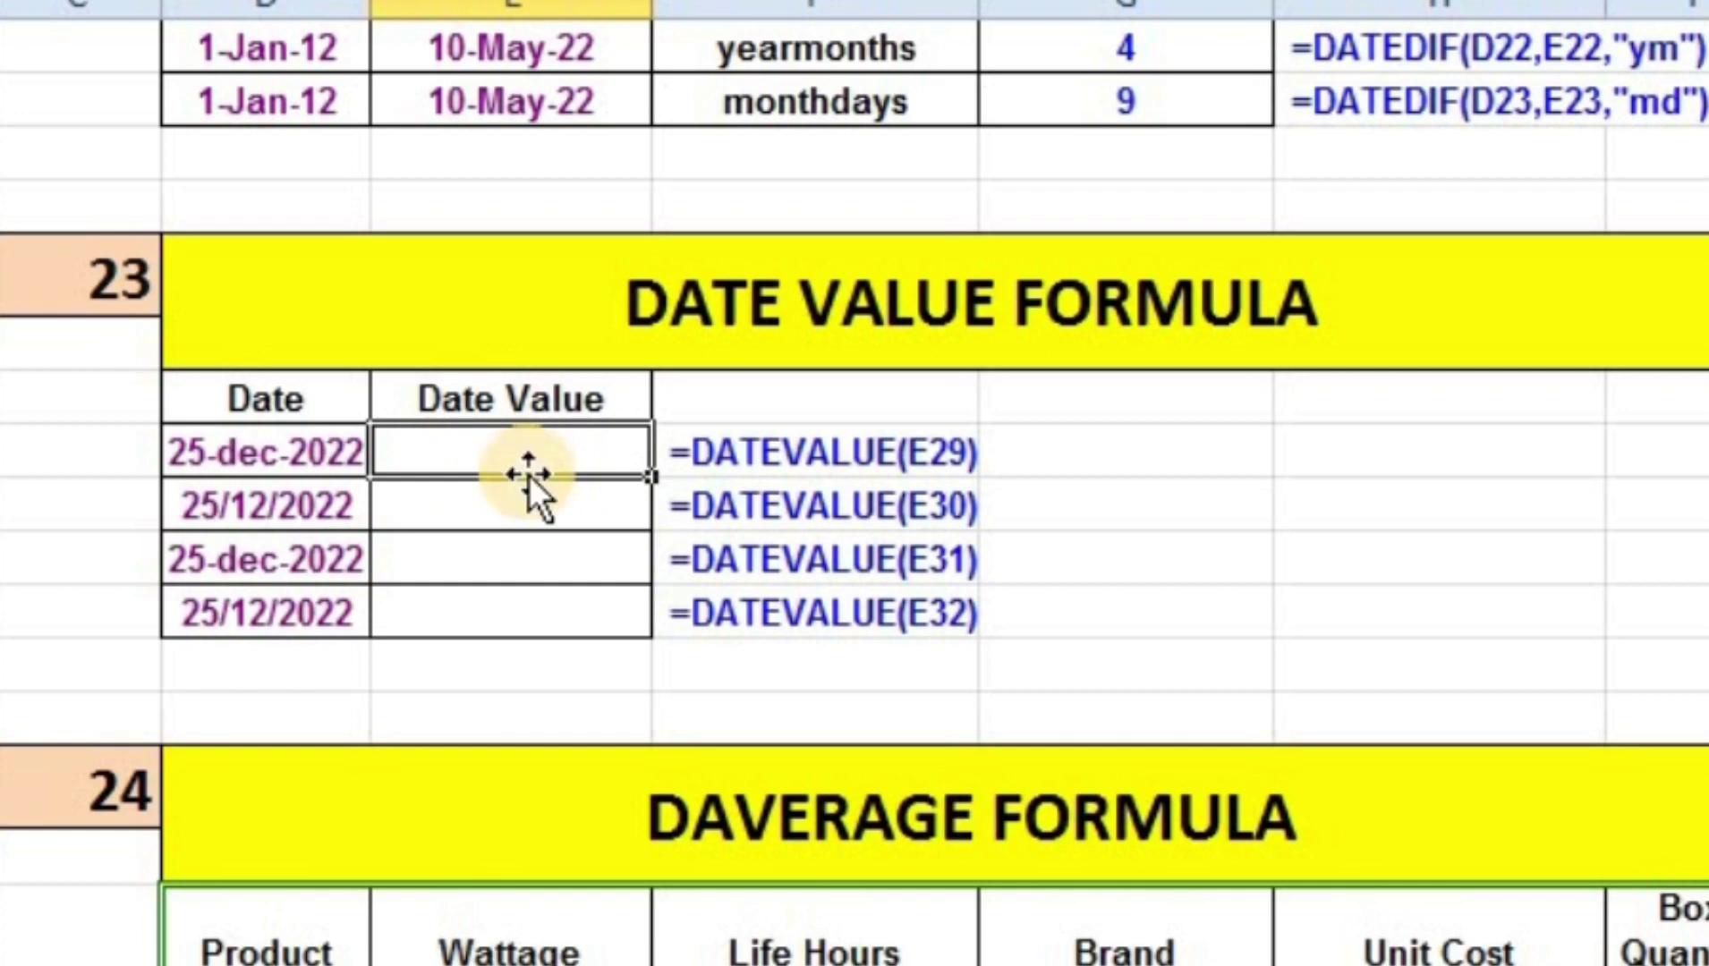
double_click(528, 475)
type("=D")
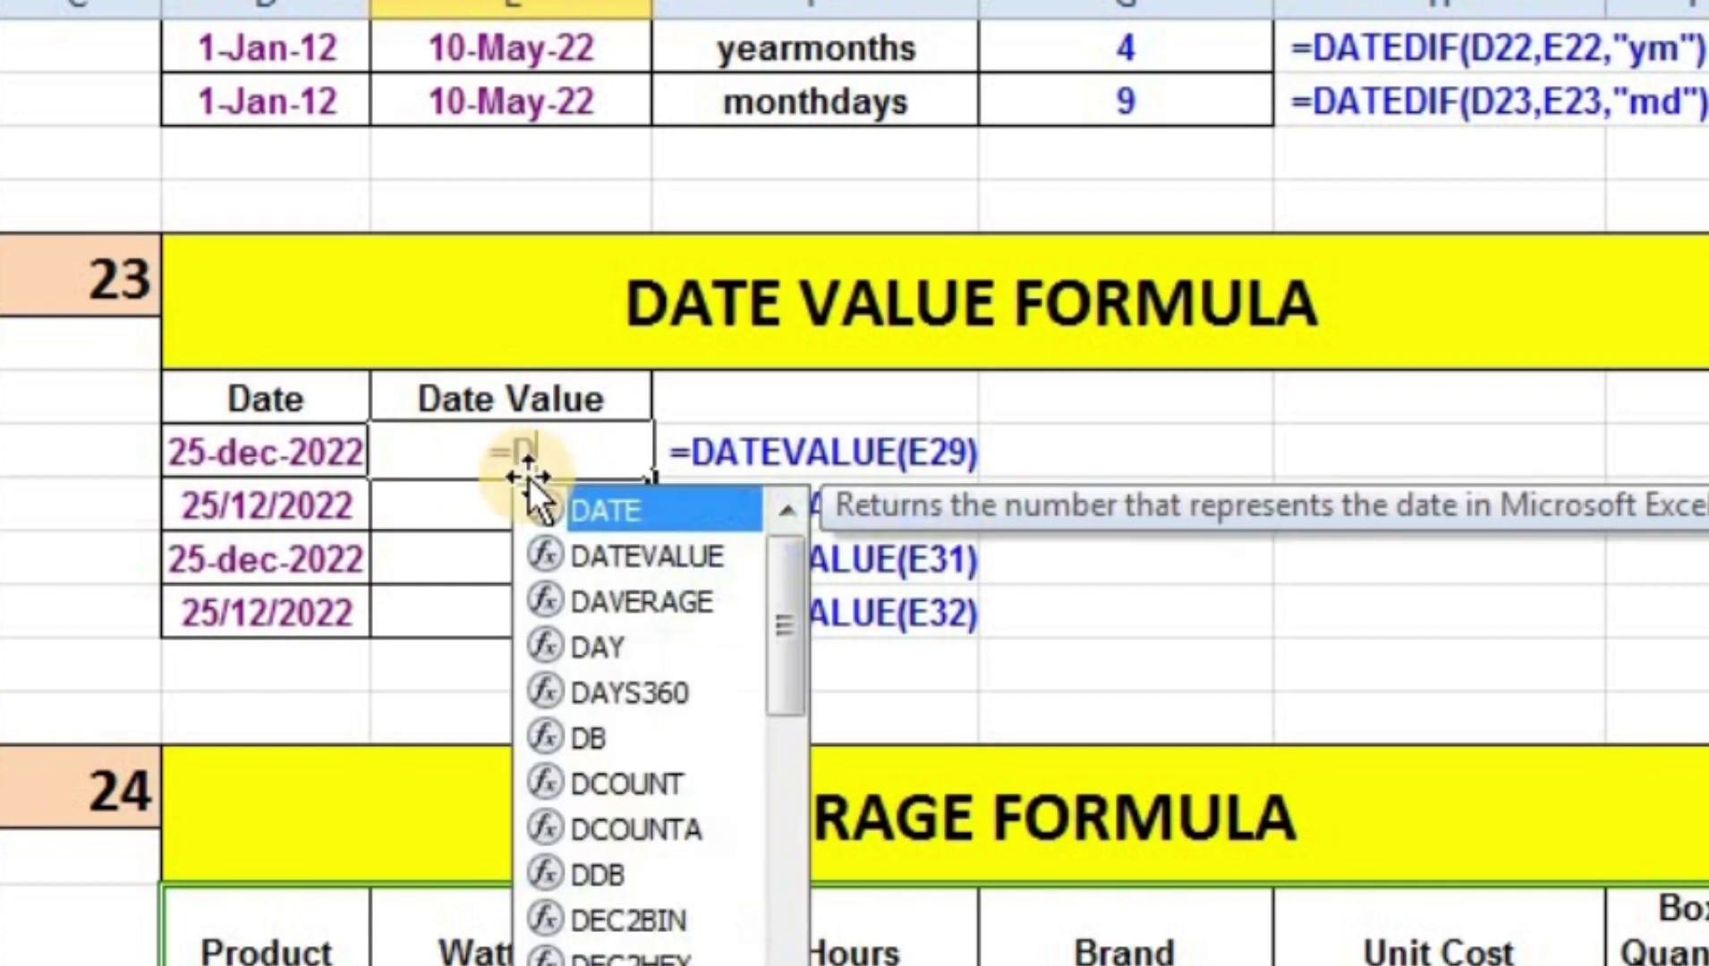
type("ATEV")
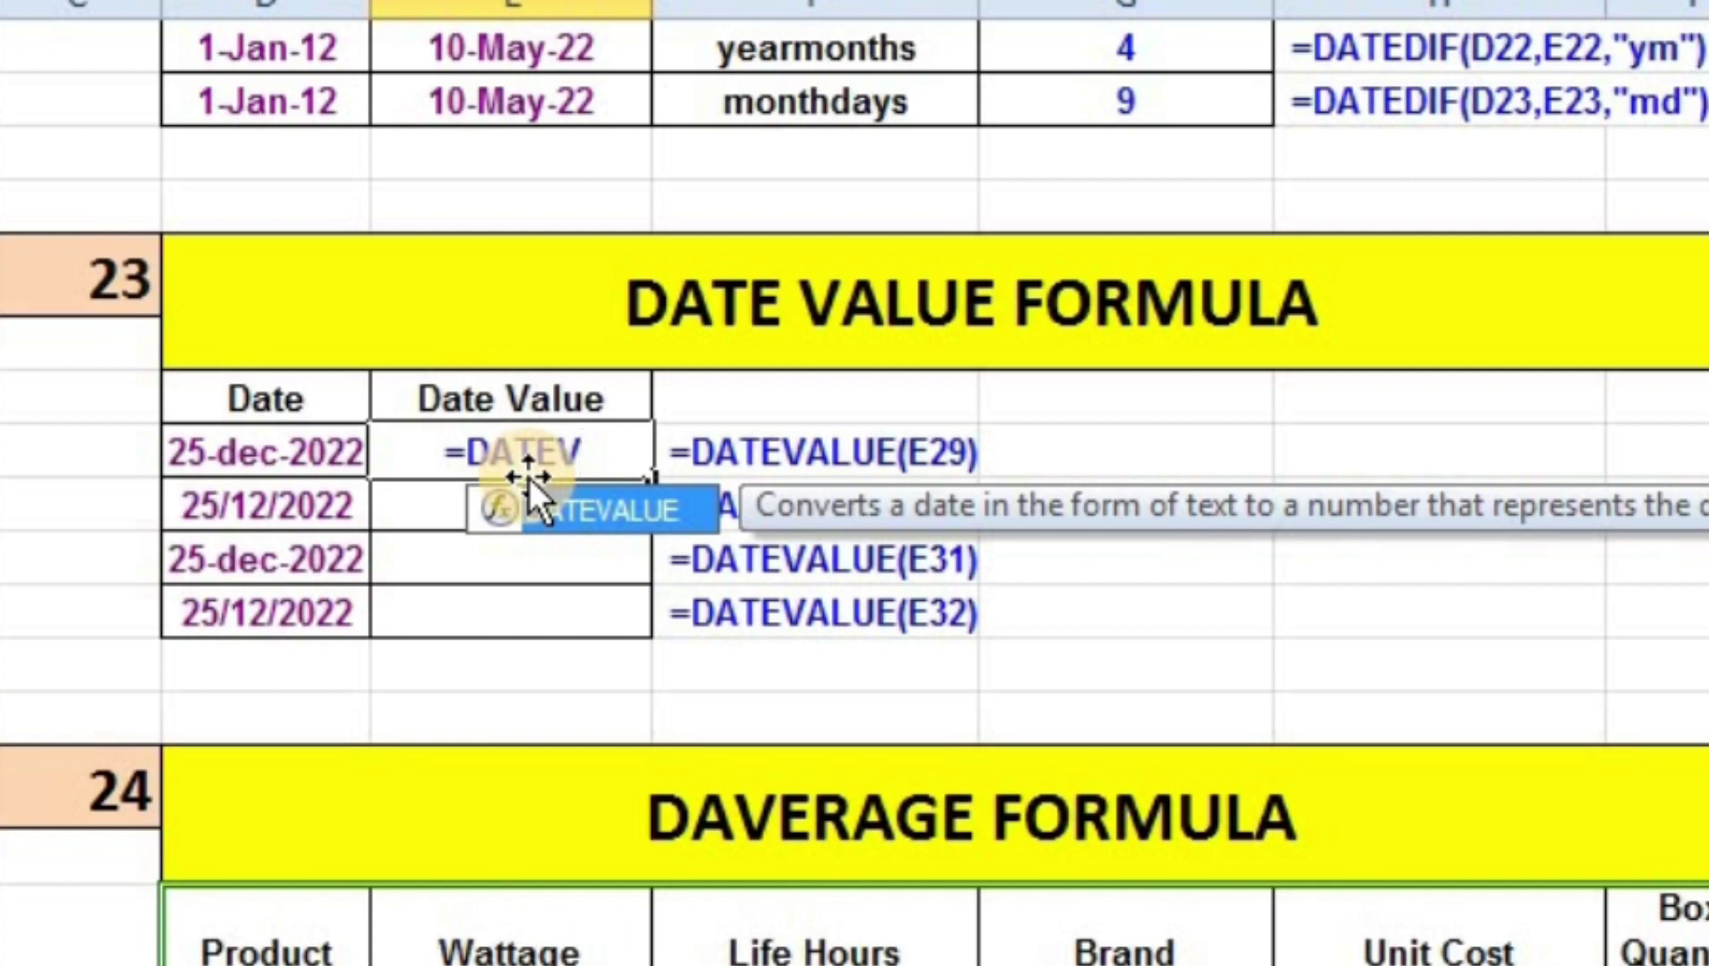
type("AL")
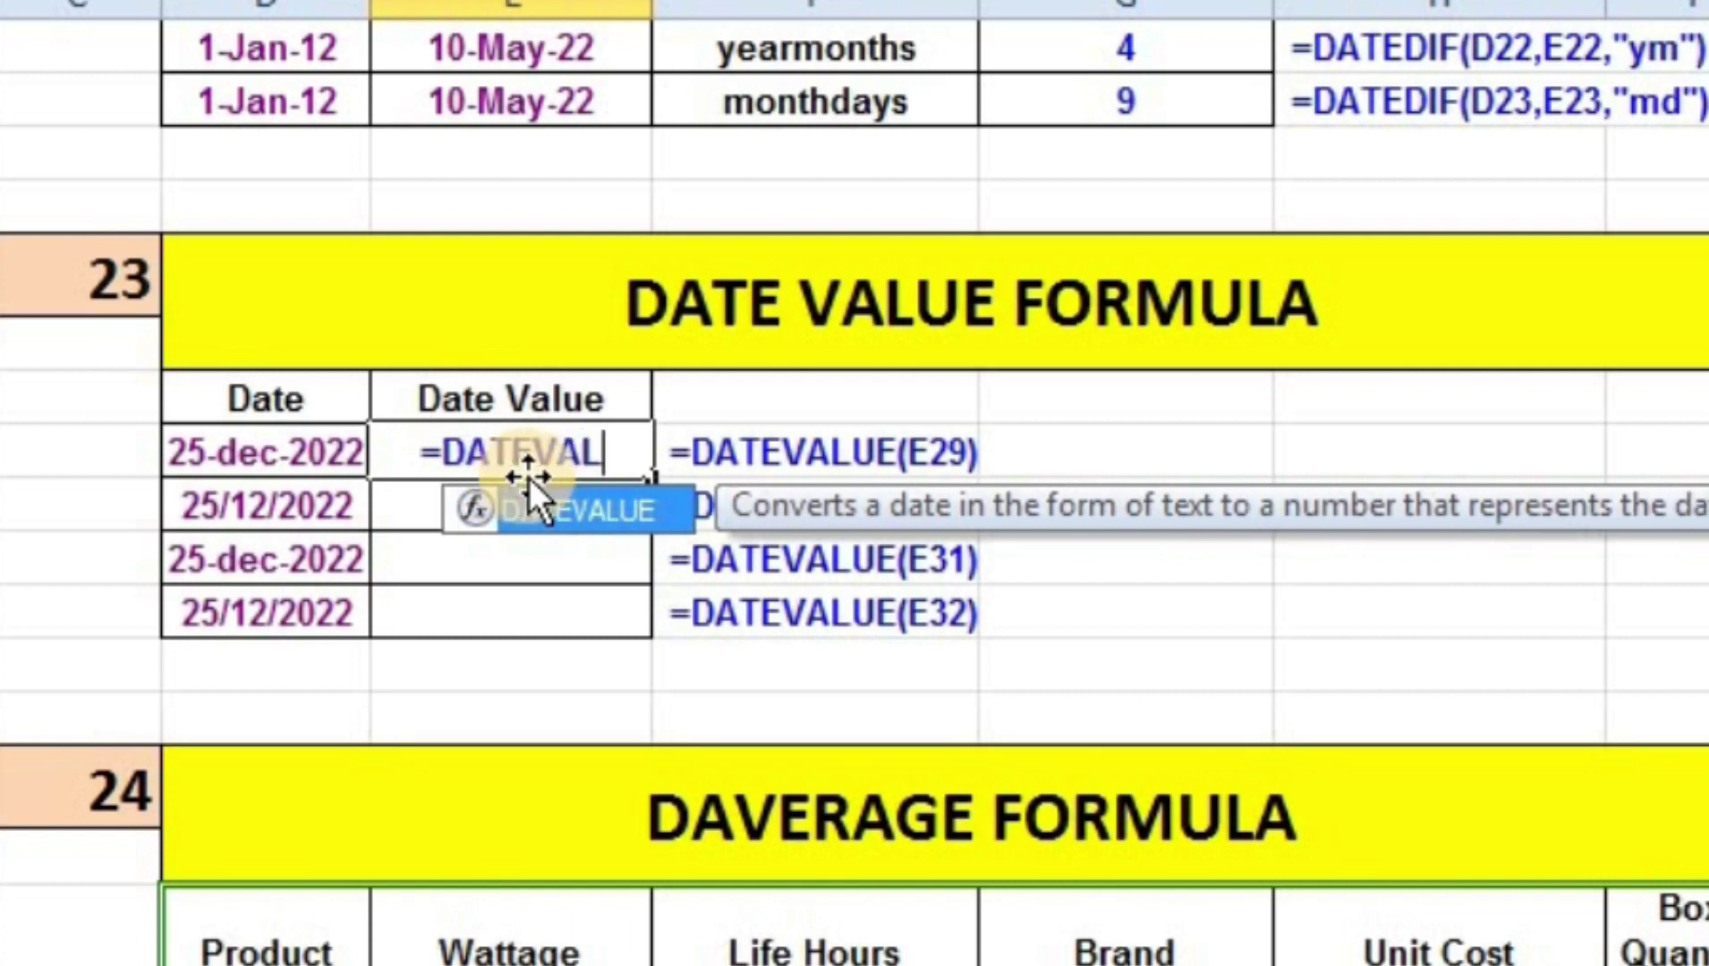
type("UE")
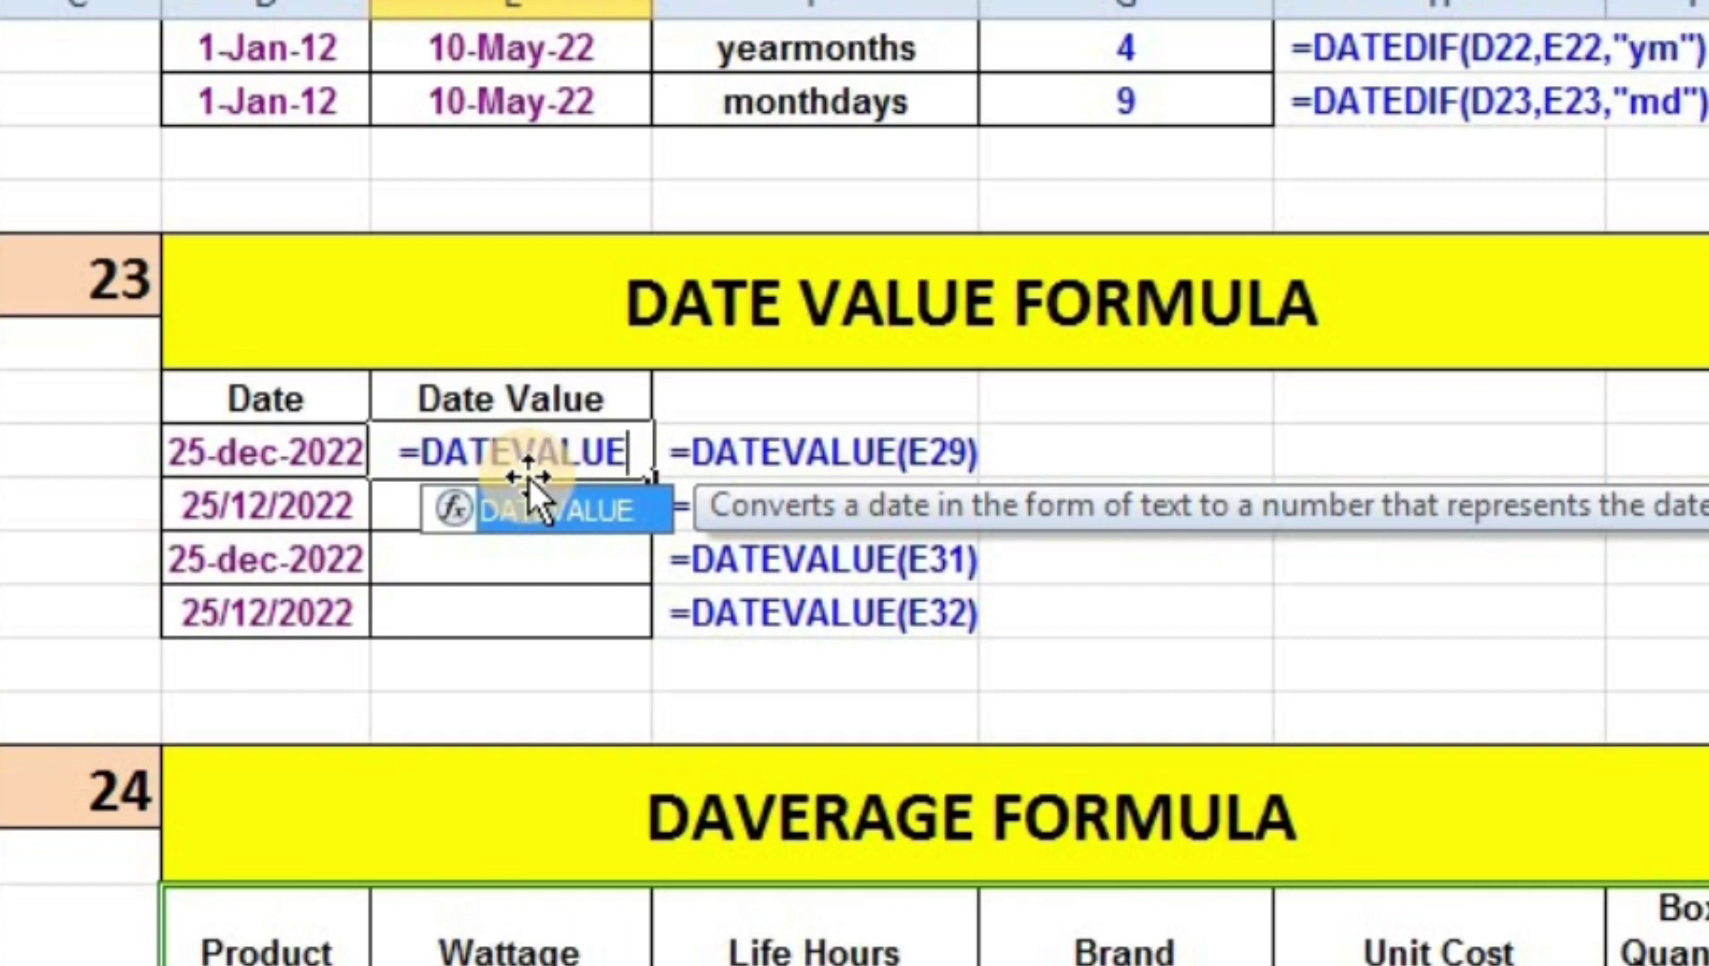
type("(")
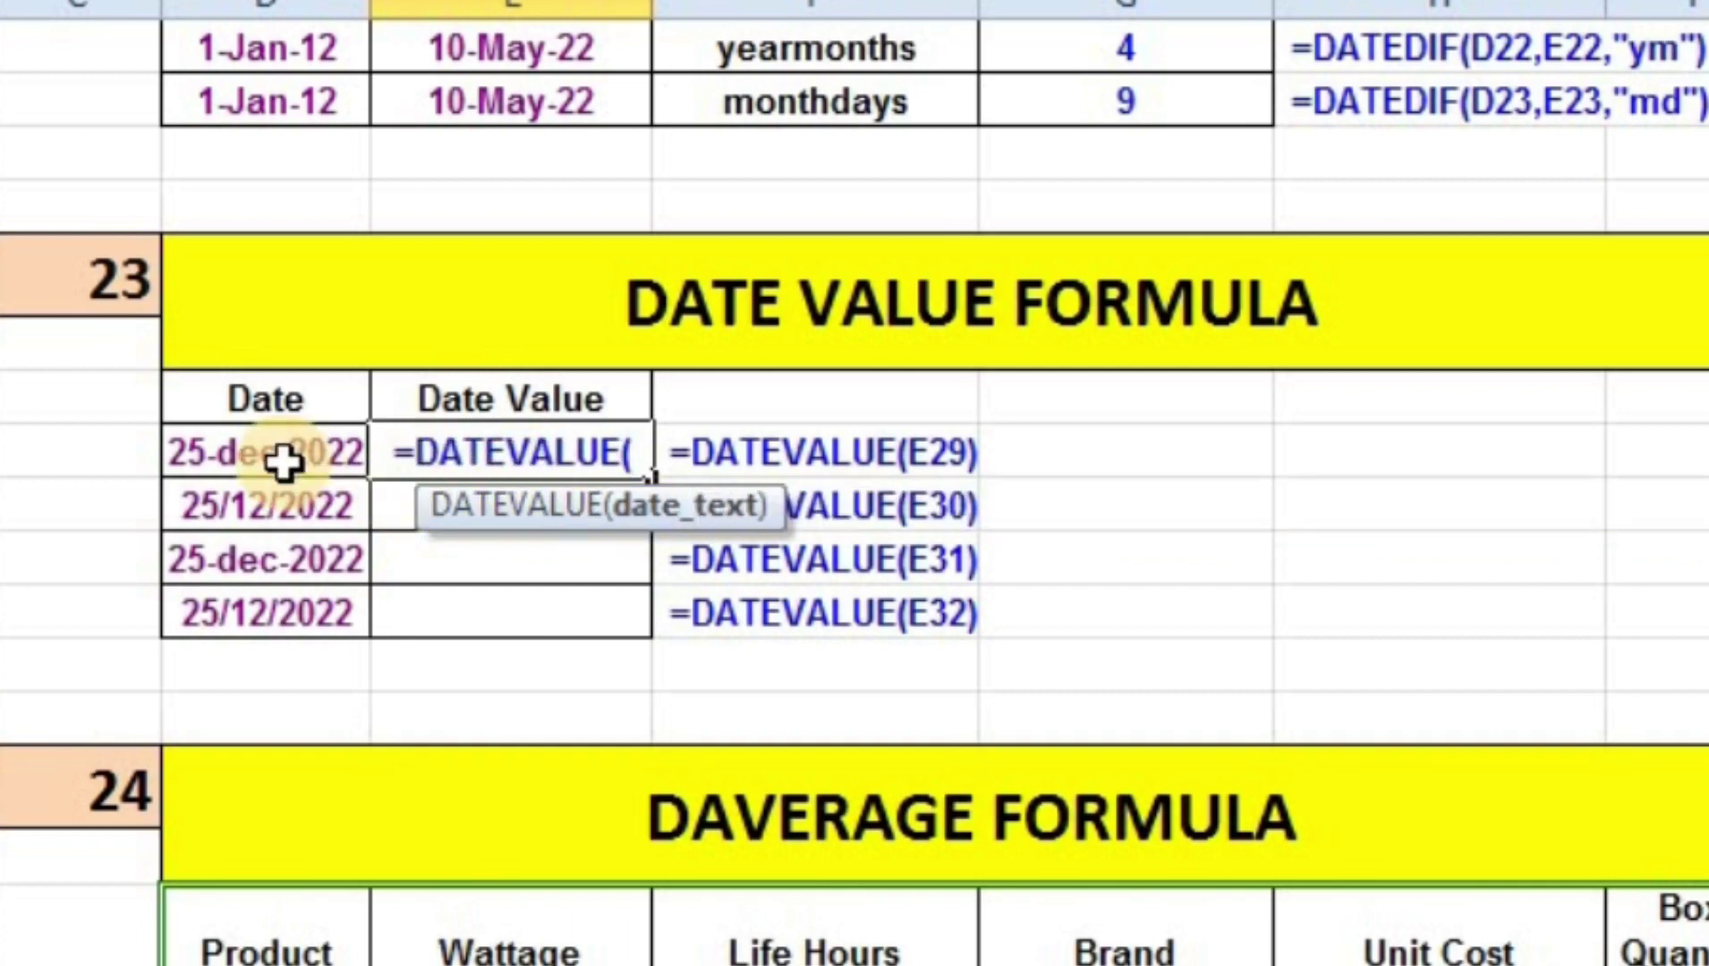
left_click(282, 458)
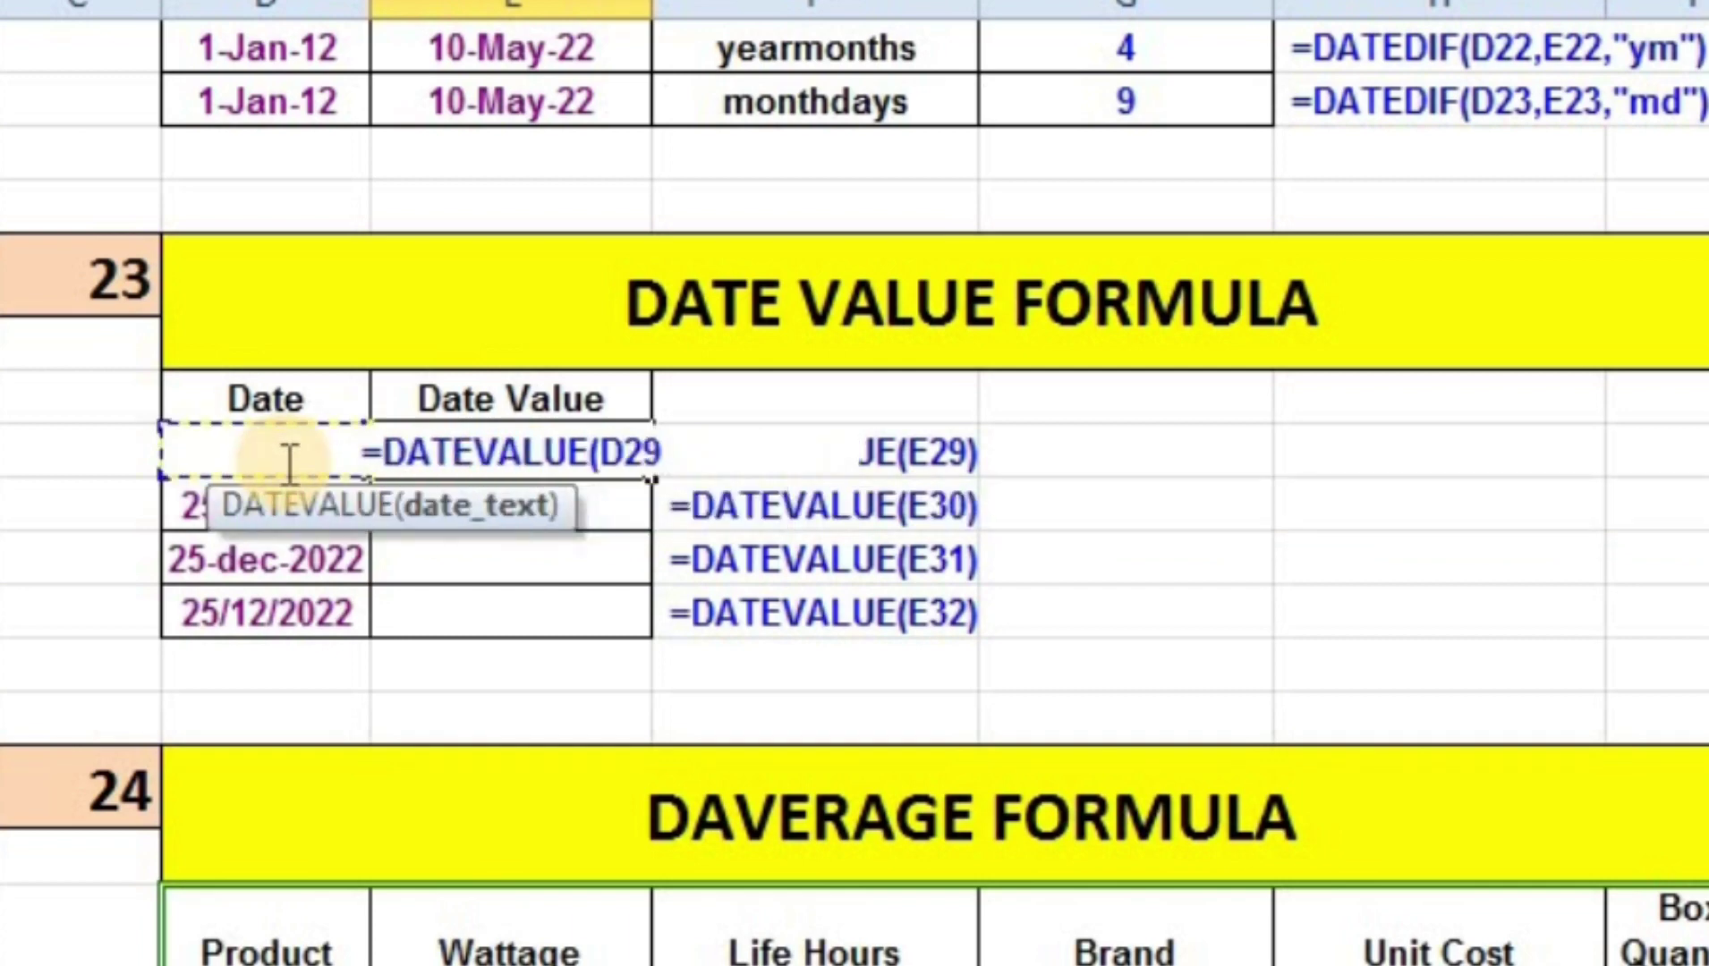
type(")")
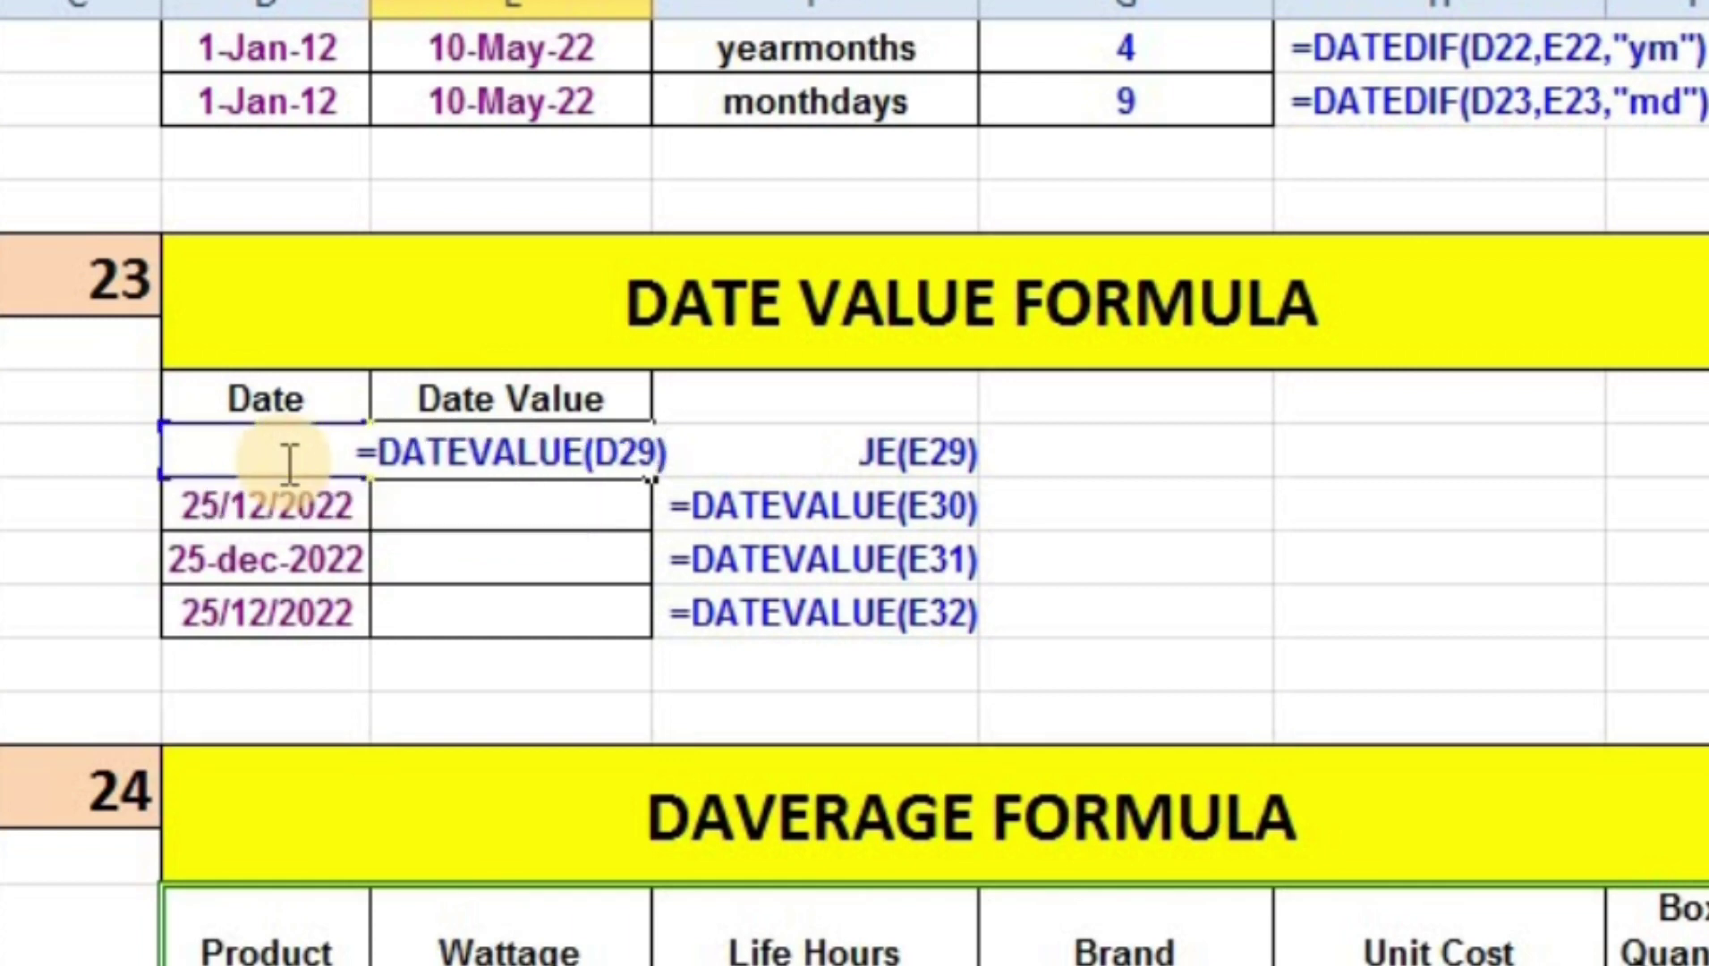
key("Return")
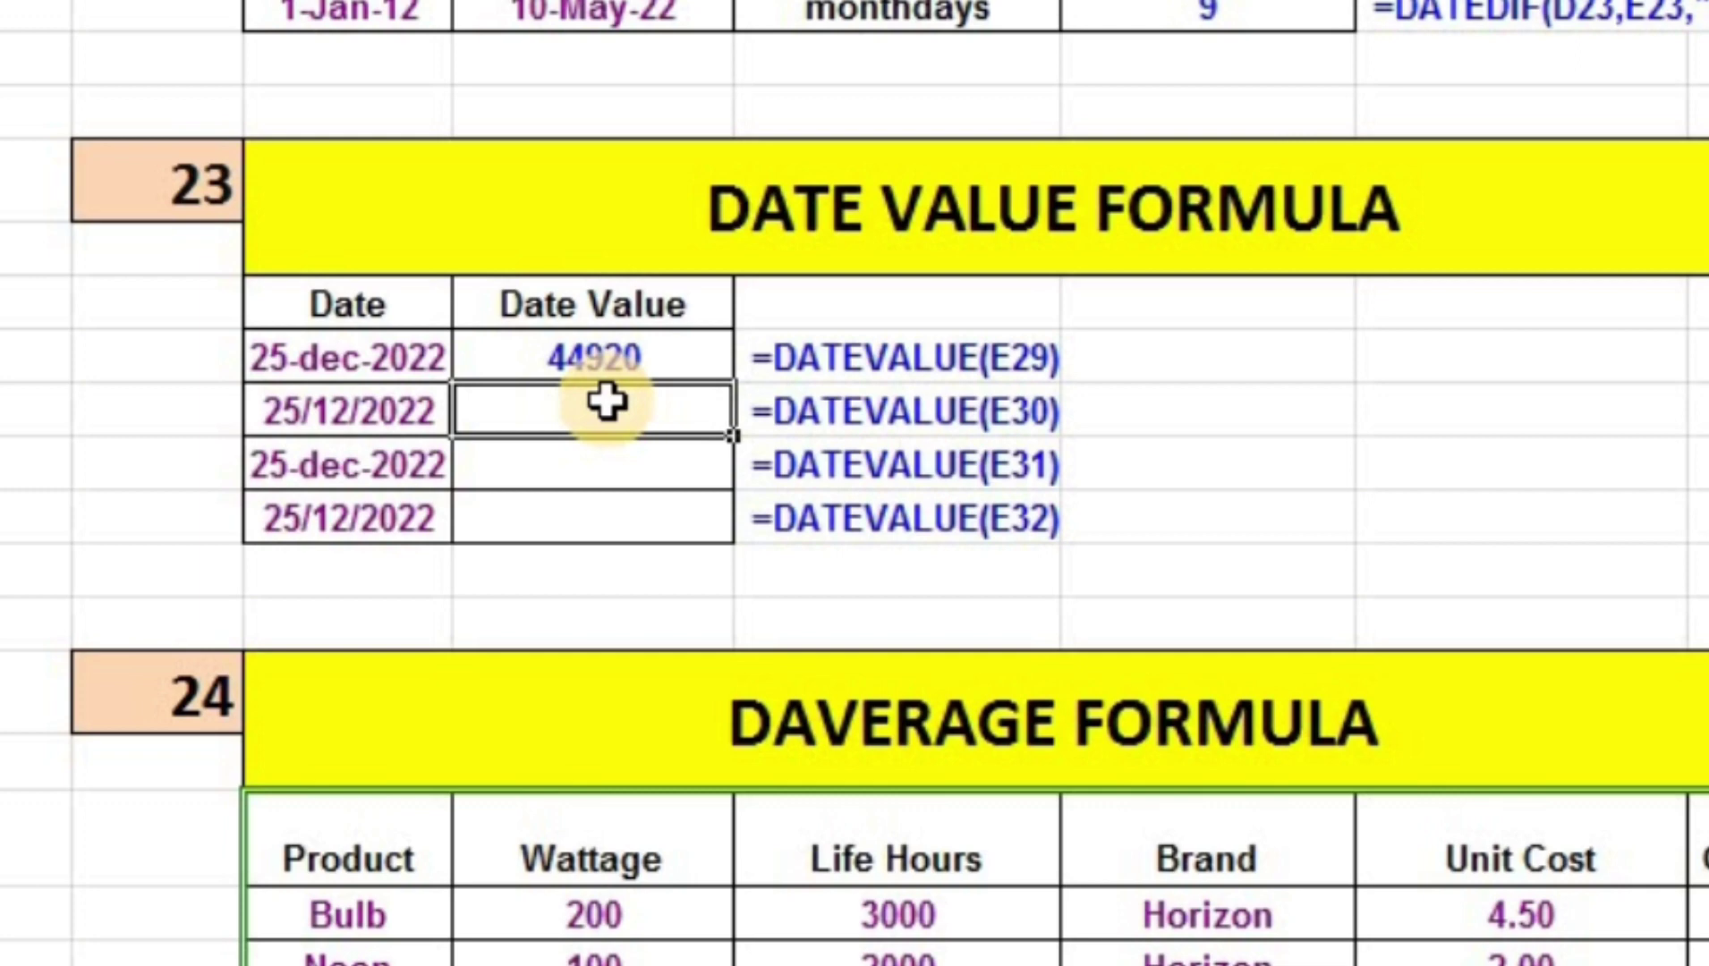
Enter =DATEVALUE(D30) in E30, which returns #VALUE! for 25/12/2022
type("=")
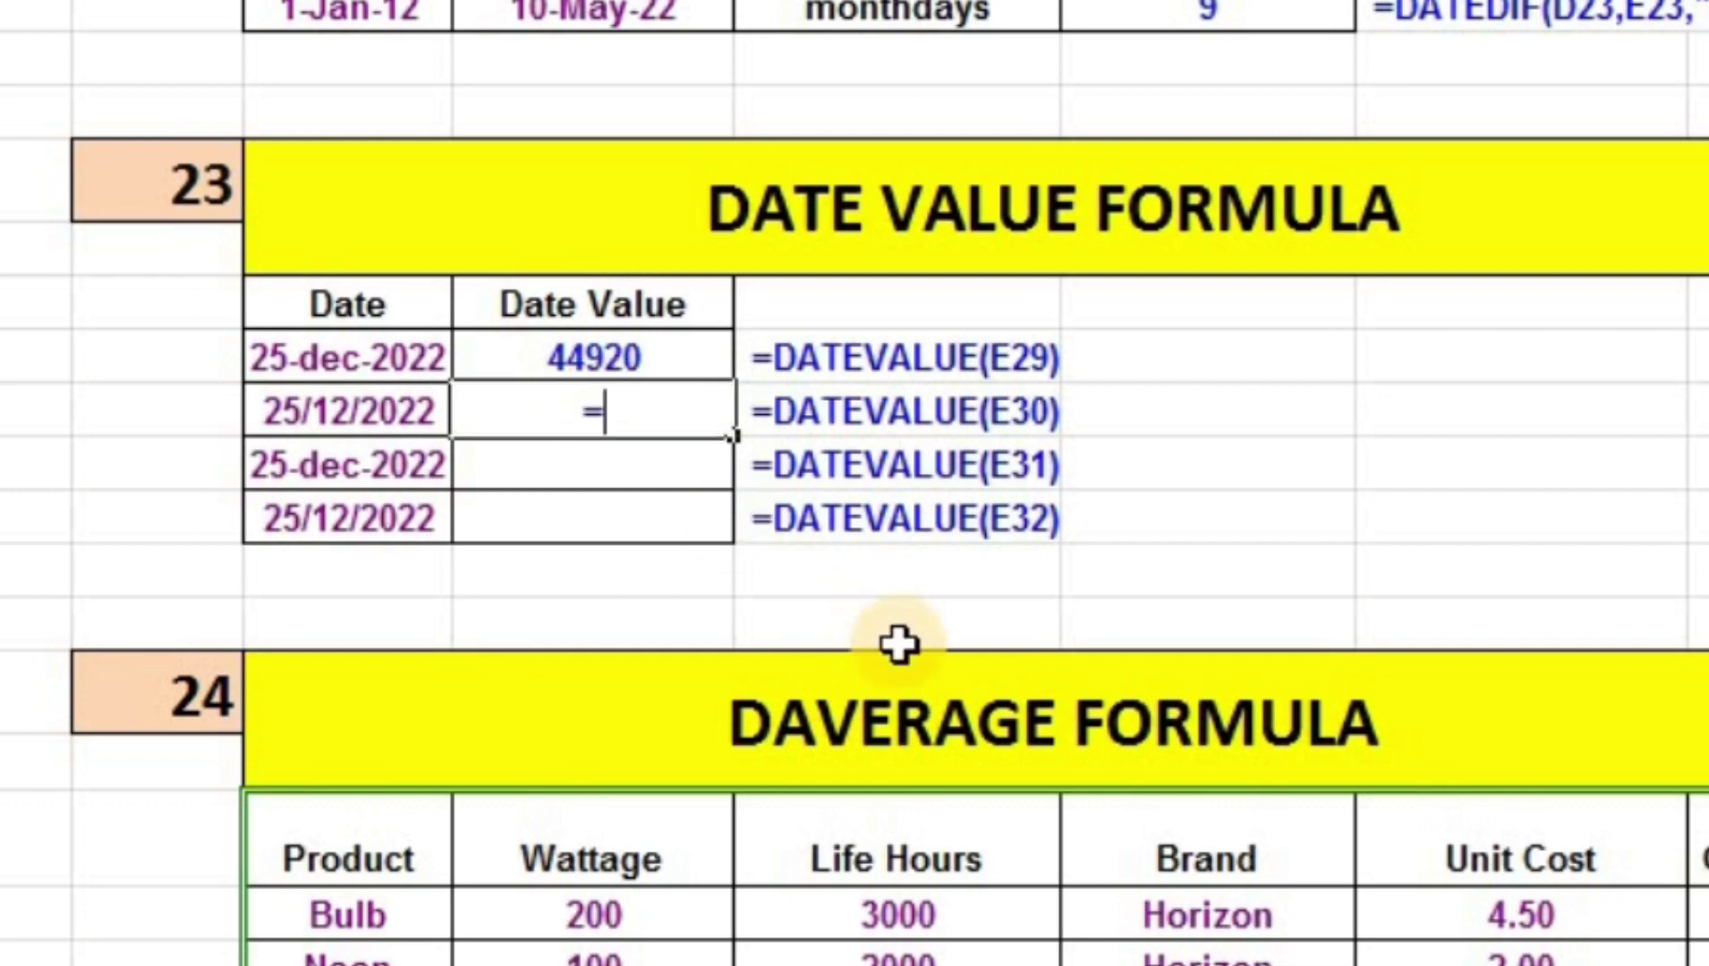
type("DA")
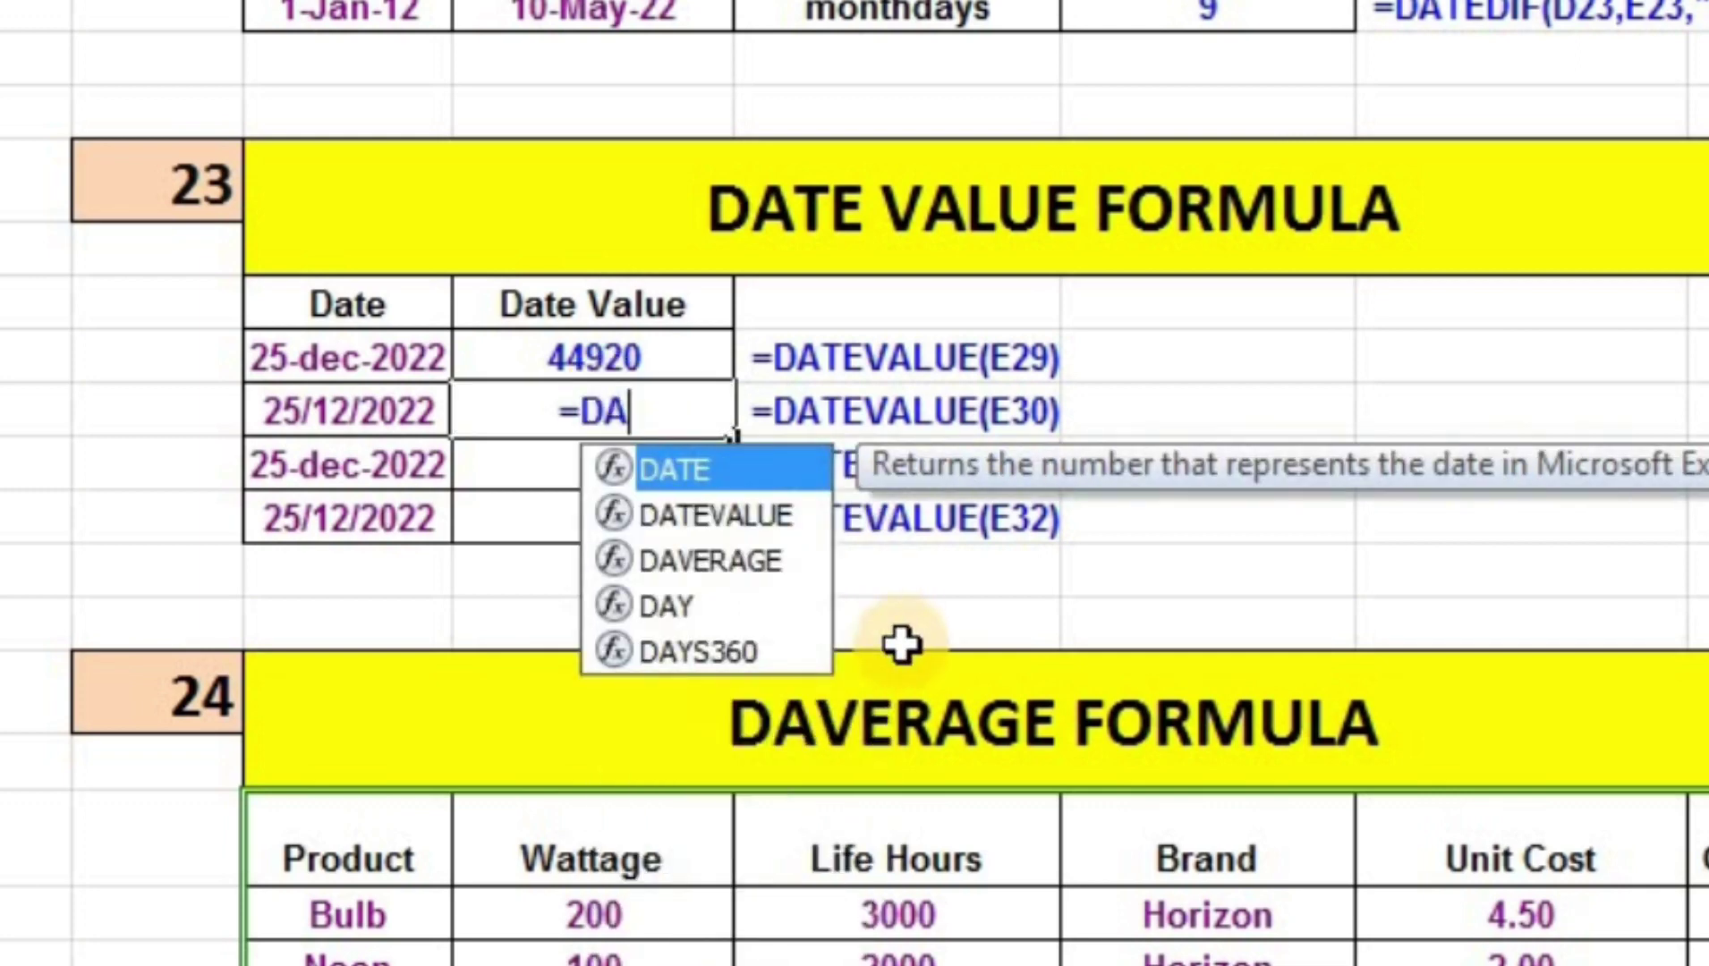
type("TEV")
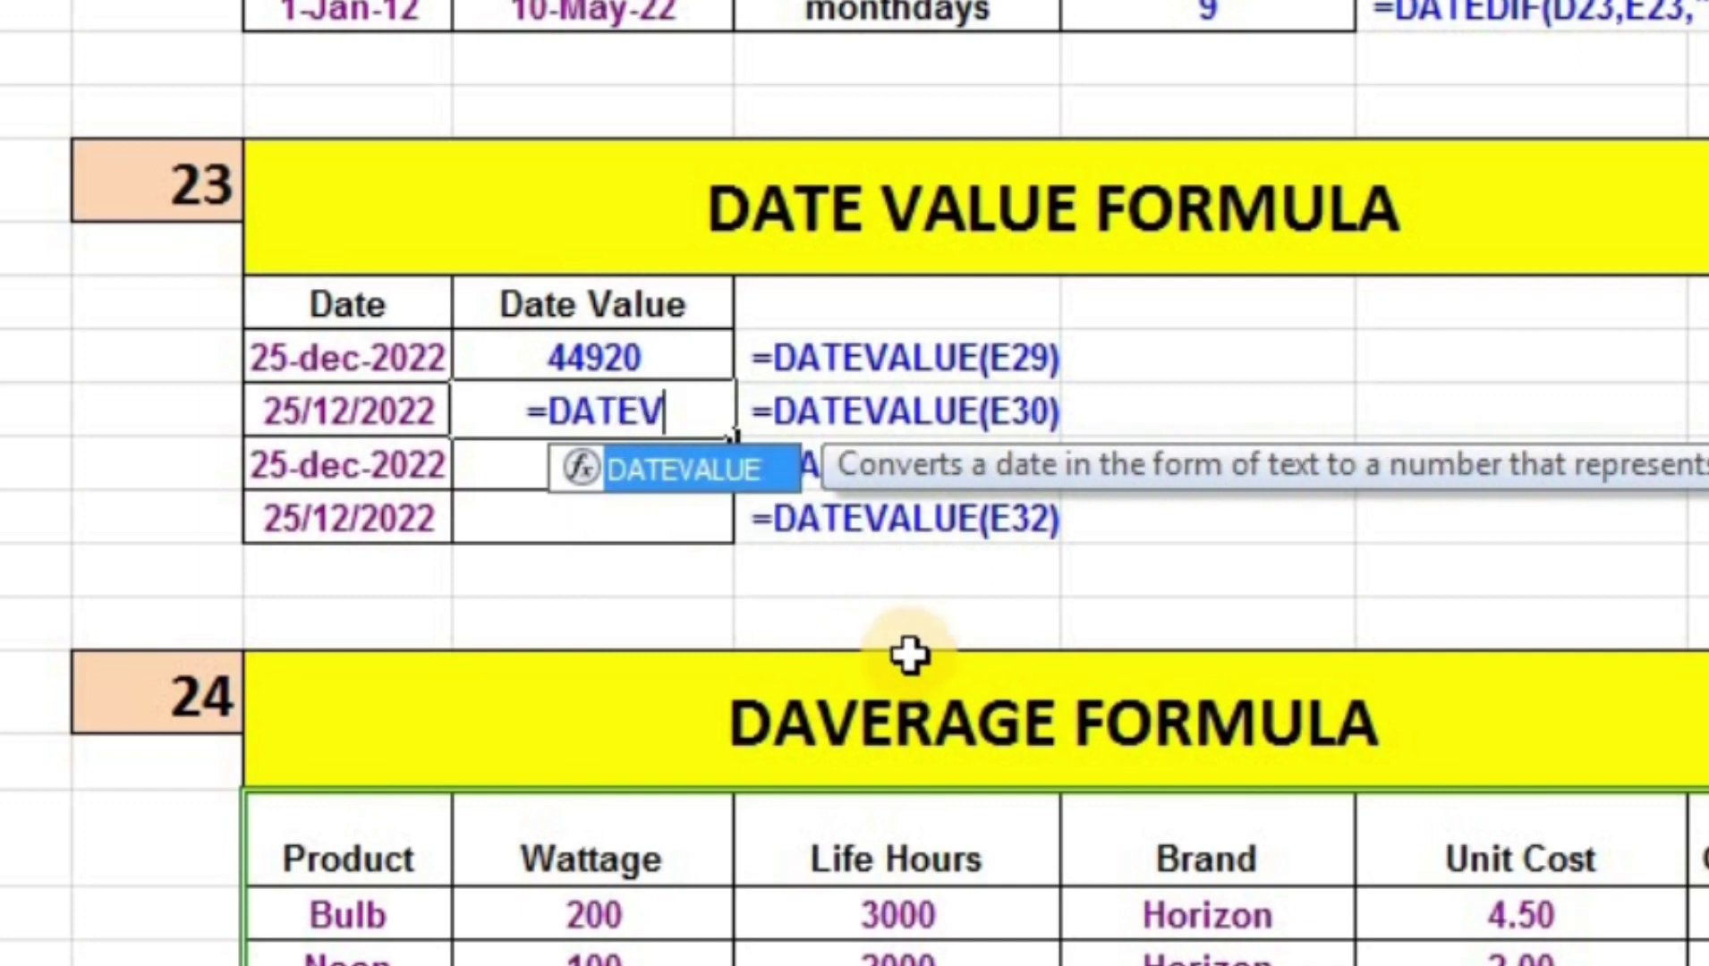
type("ALUE")
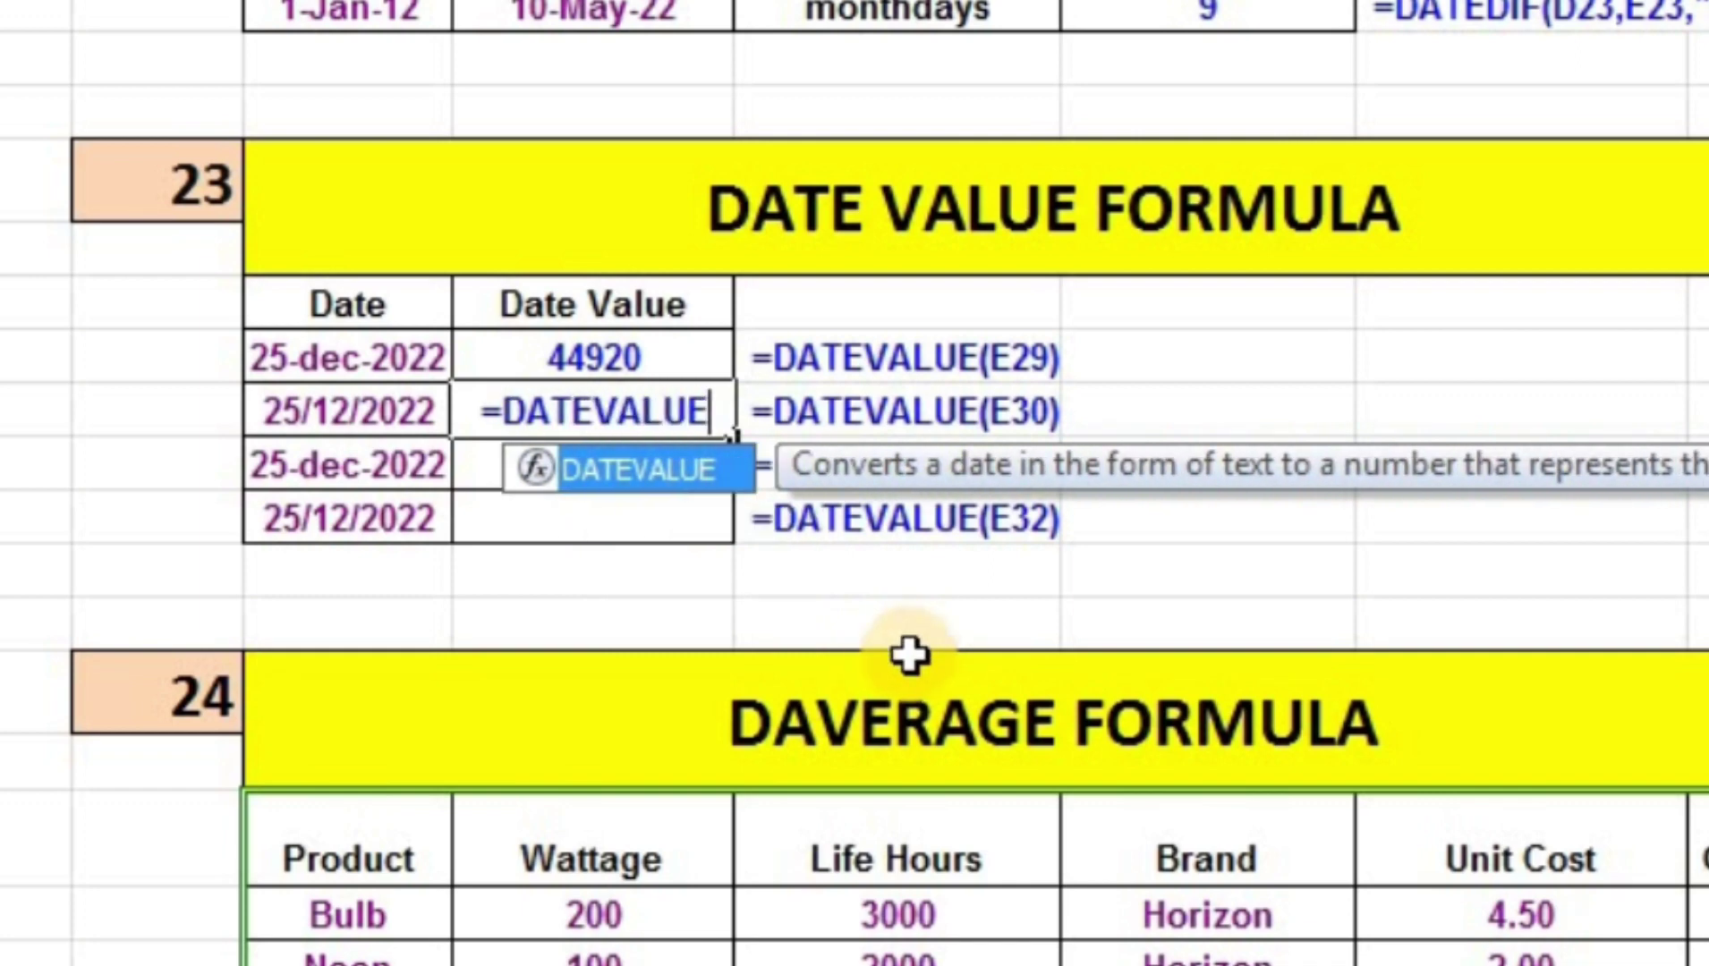
type("(")
left_click(379, 421)
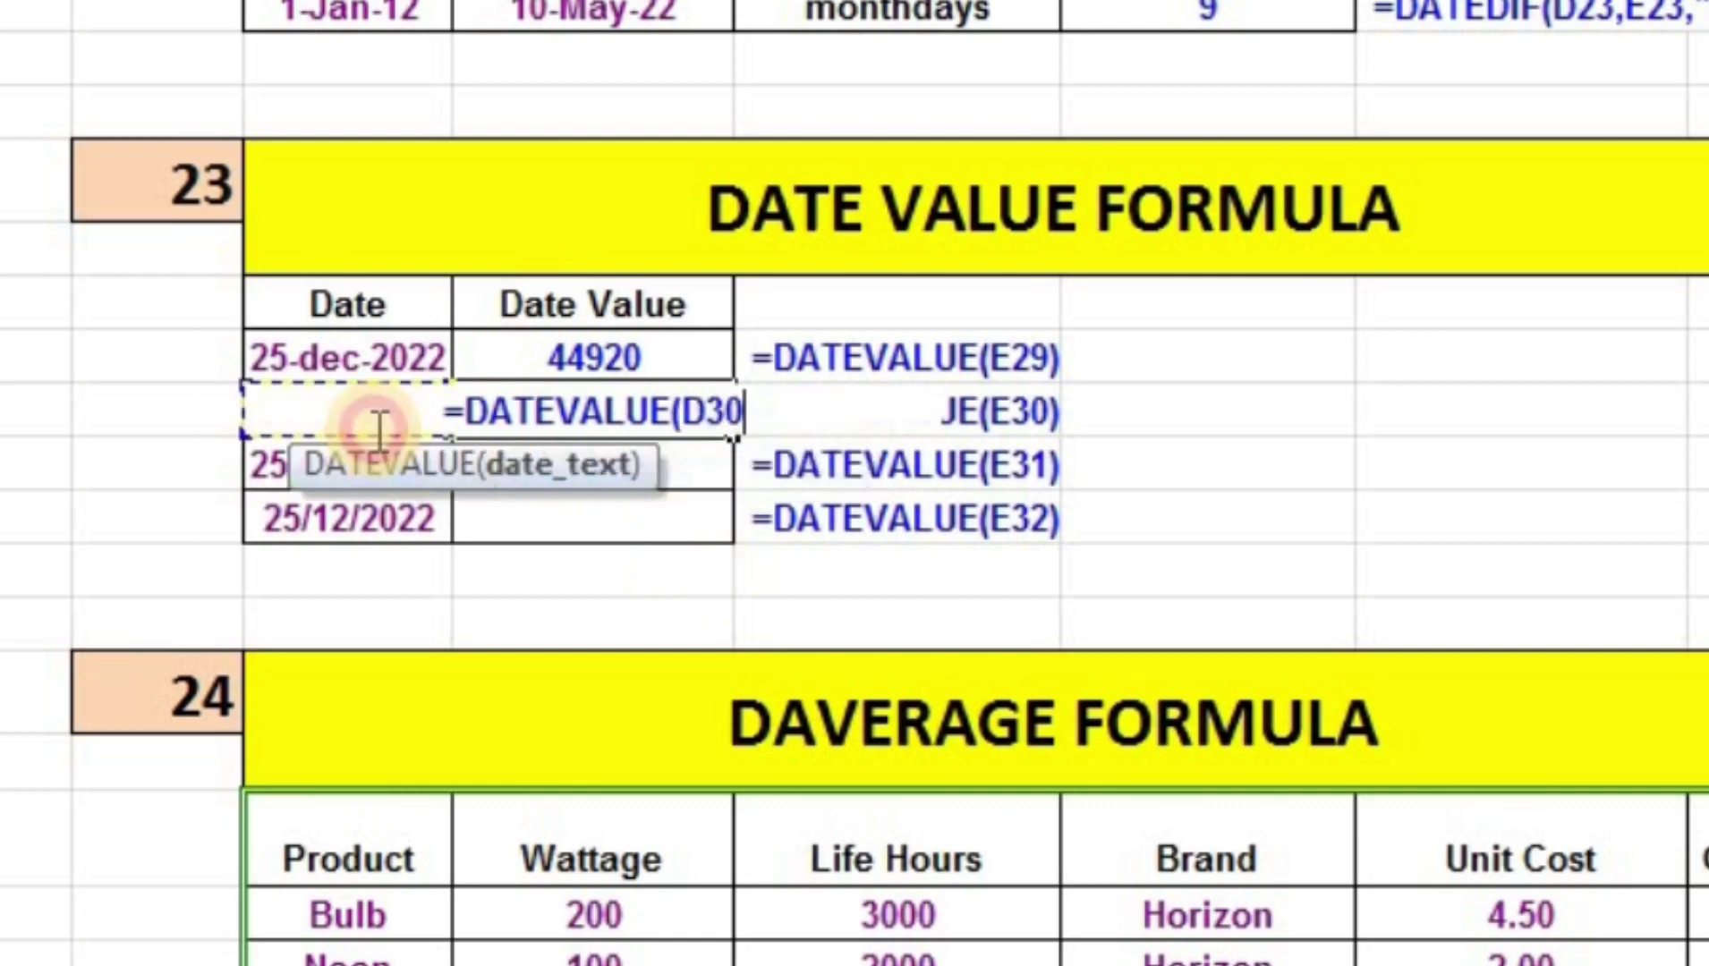
type(")")
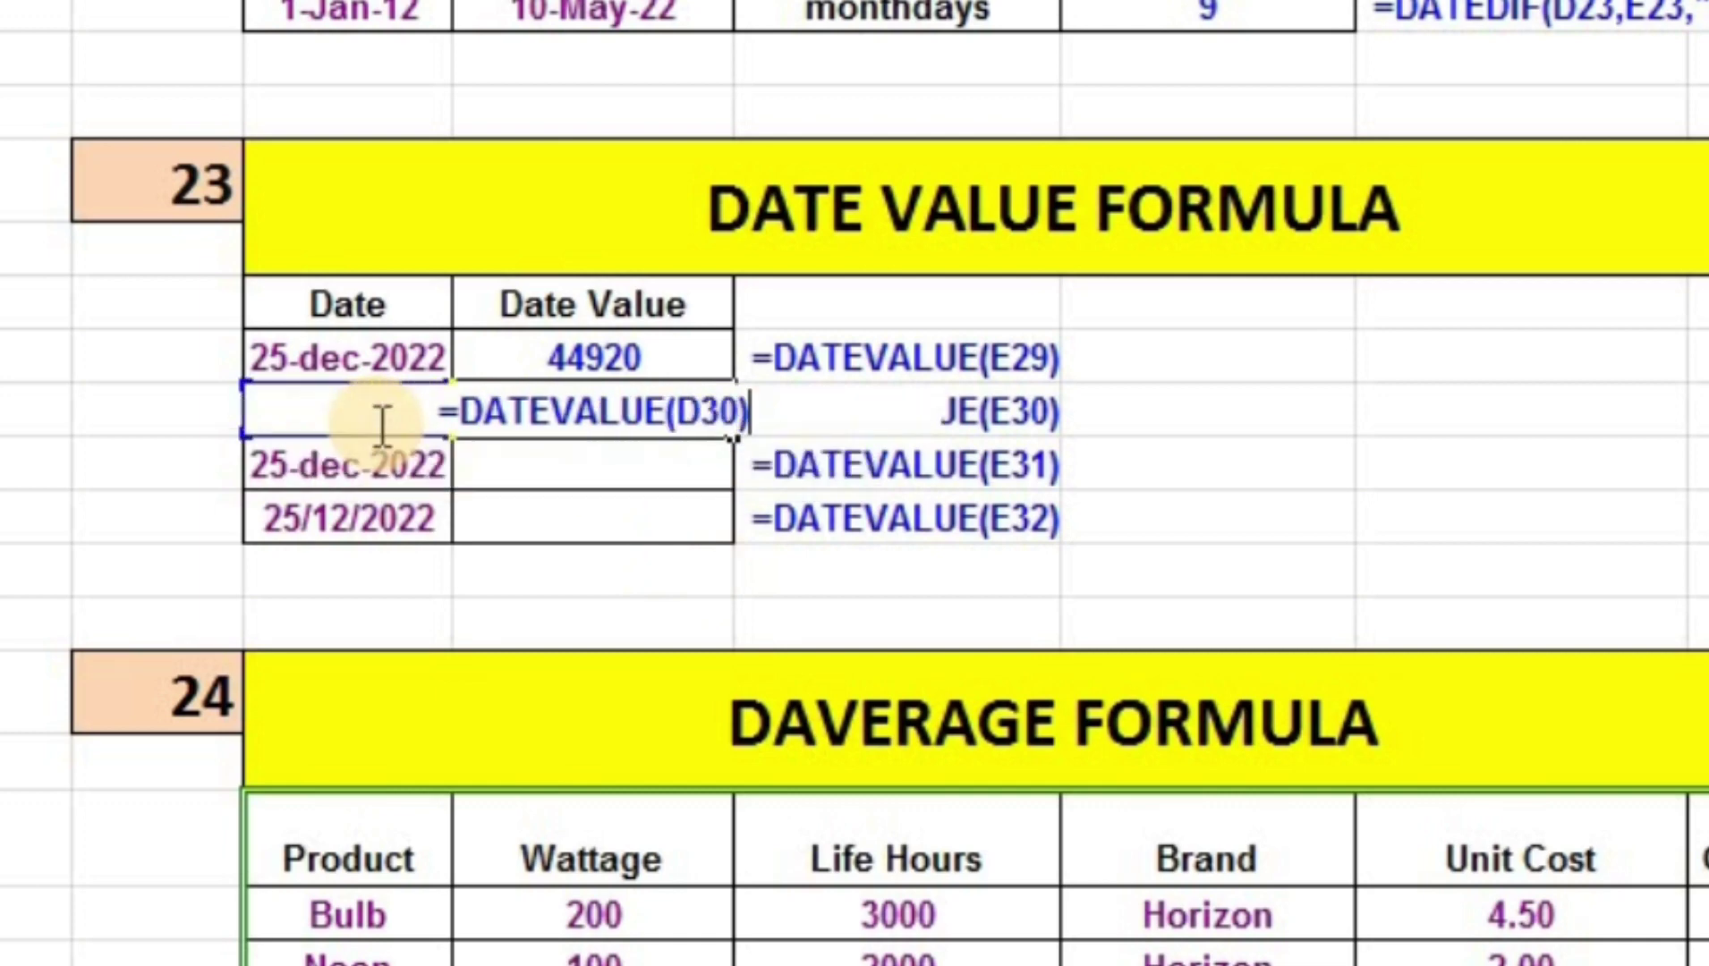
key("Return")
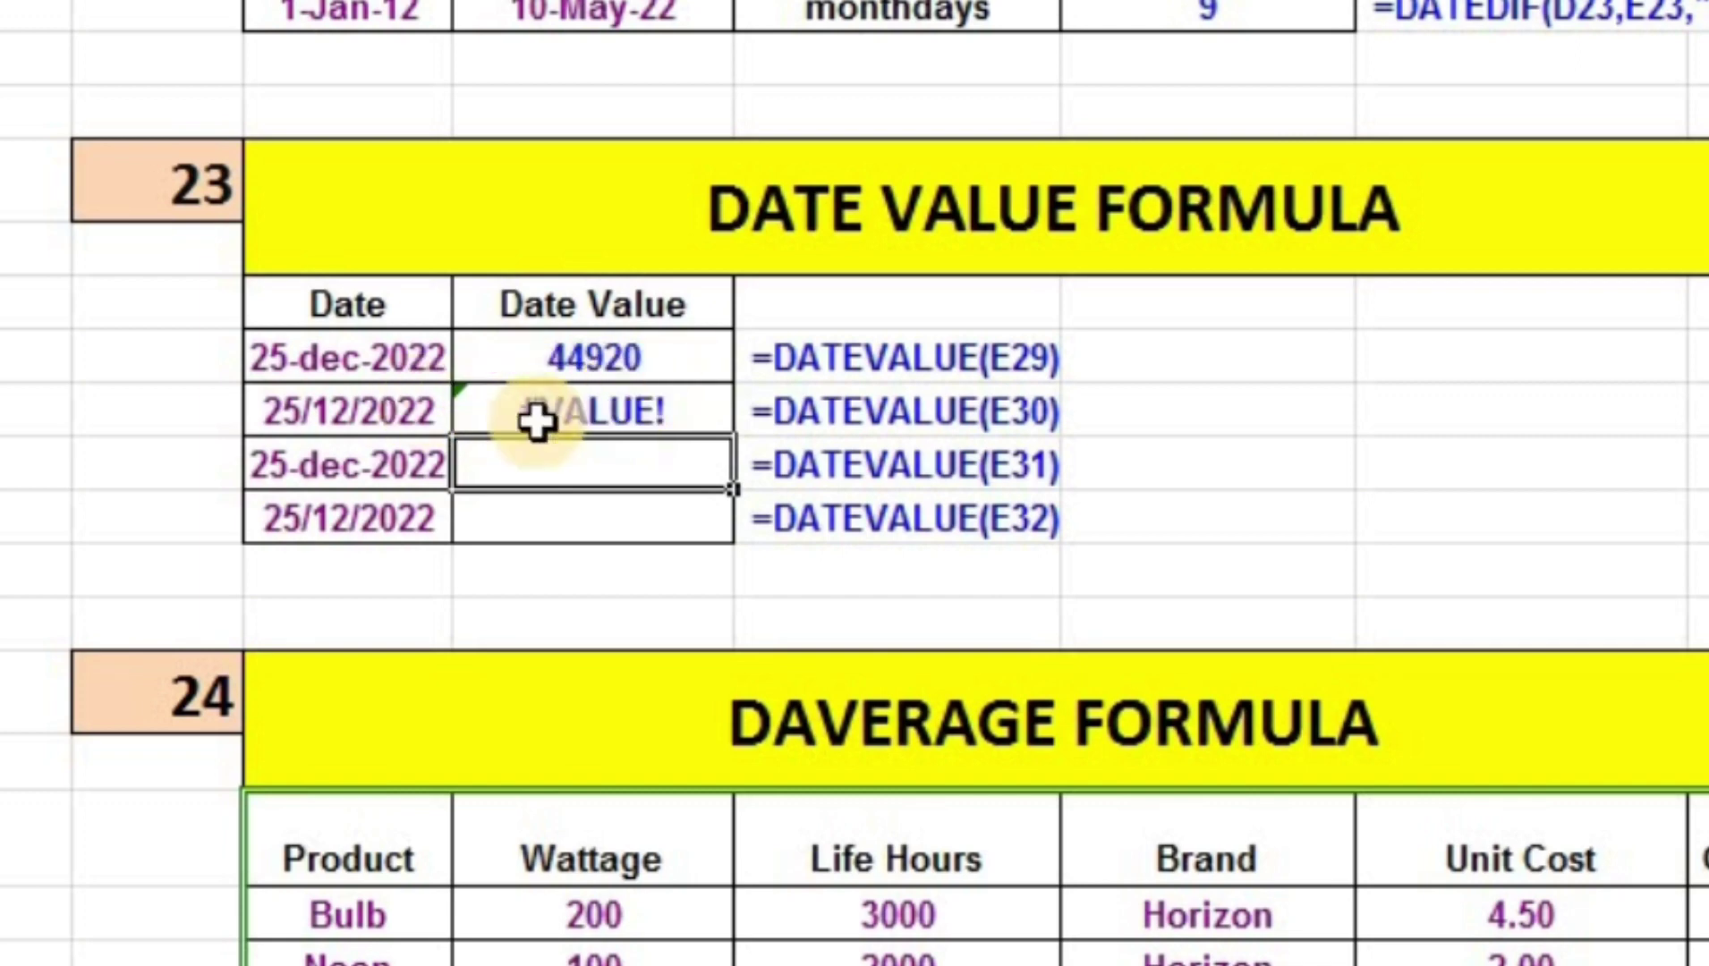
Enter =DATEVALUE(D31) in E31, returning 44920 for 25-dec-2022
double_click(580, 469)
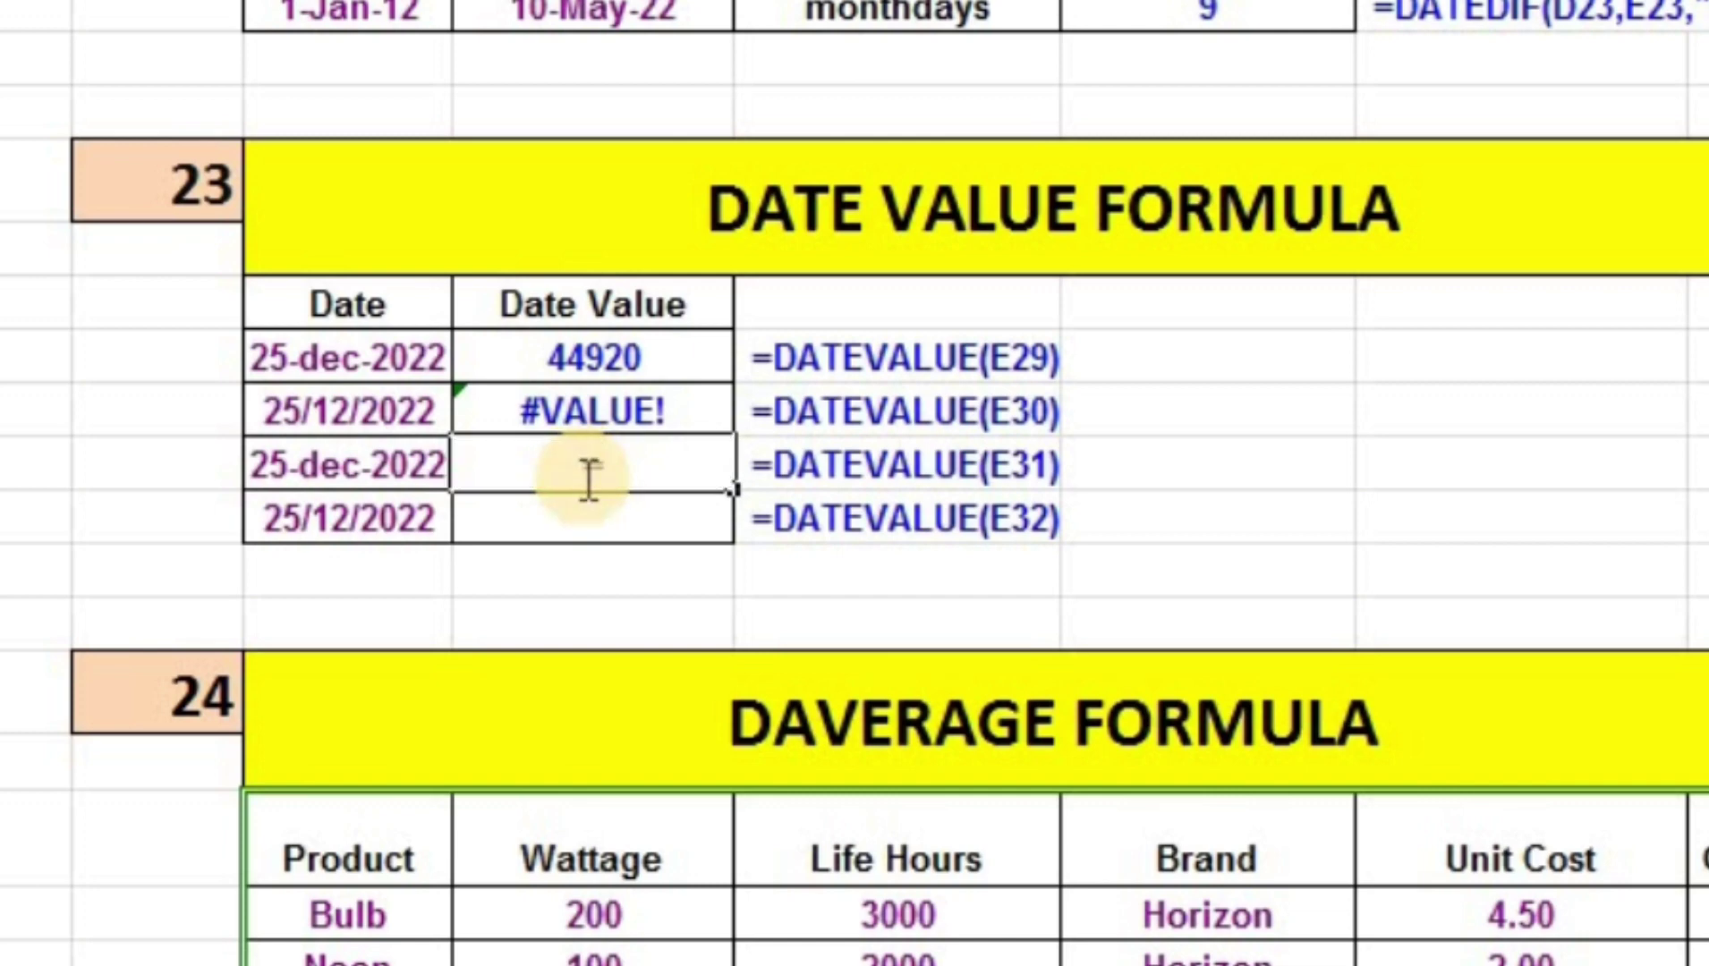
type("=DATE")
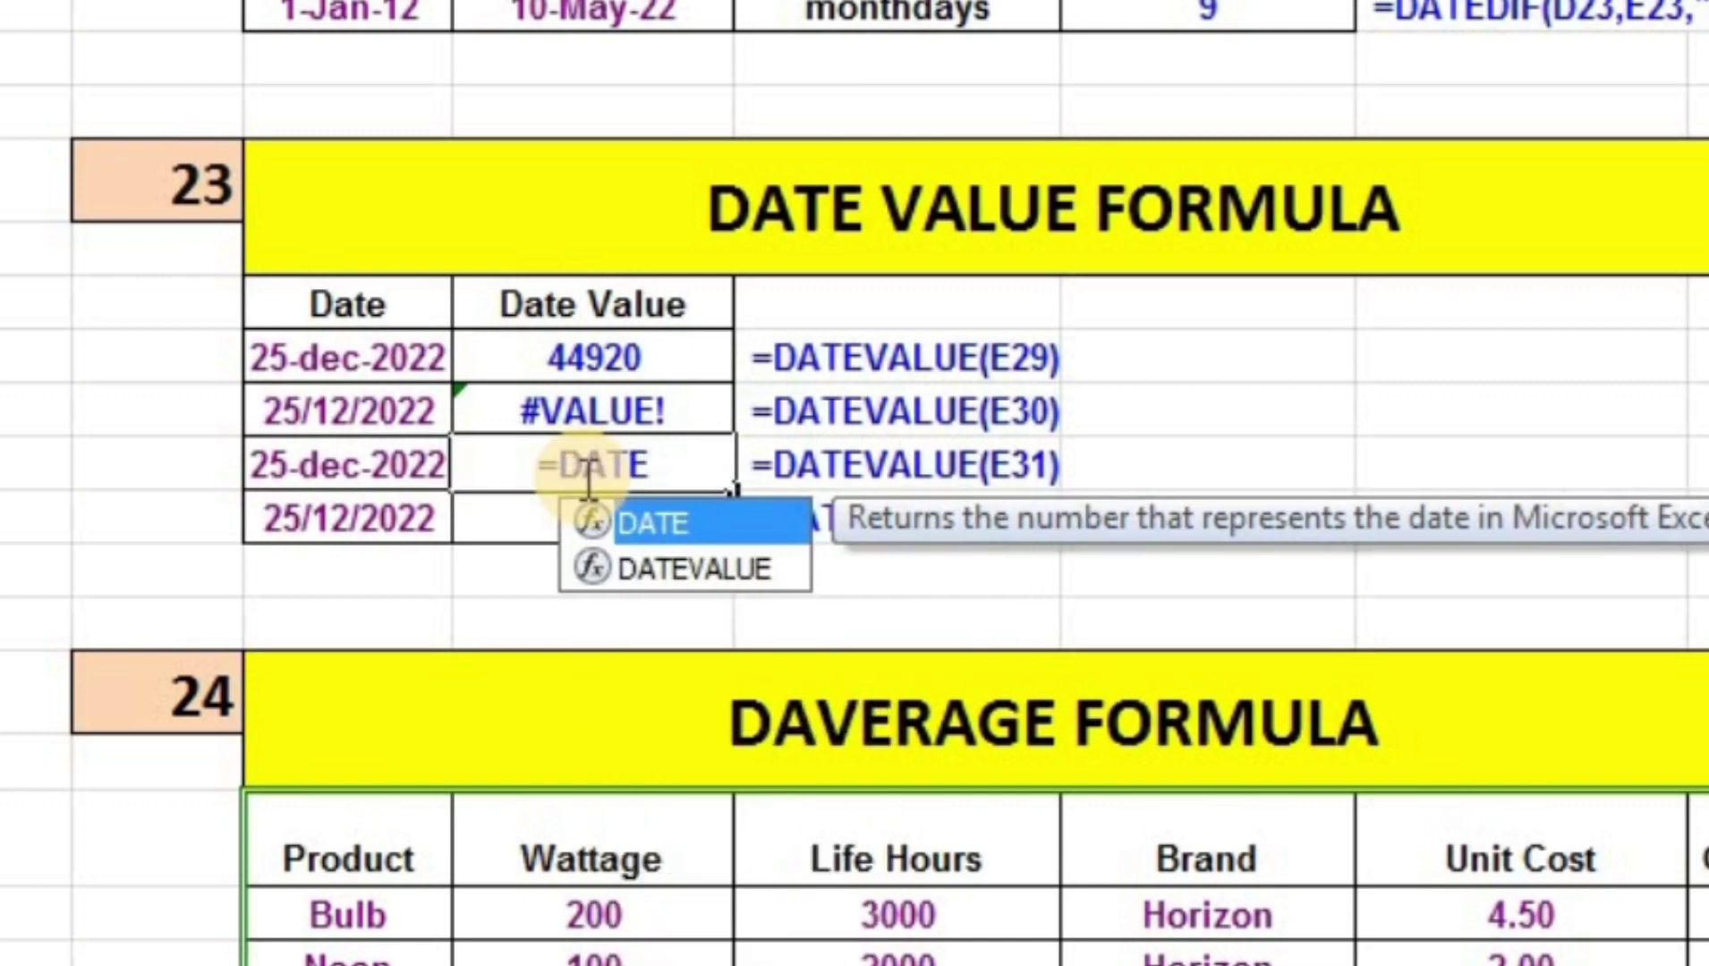
type("VA")
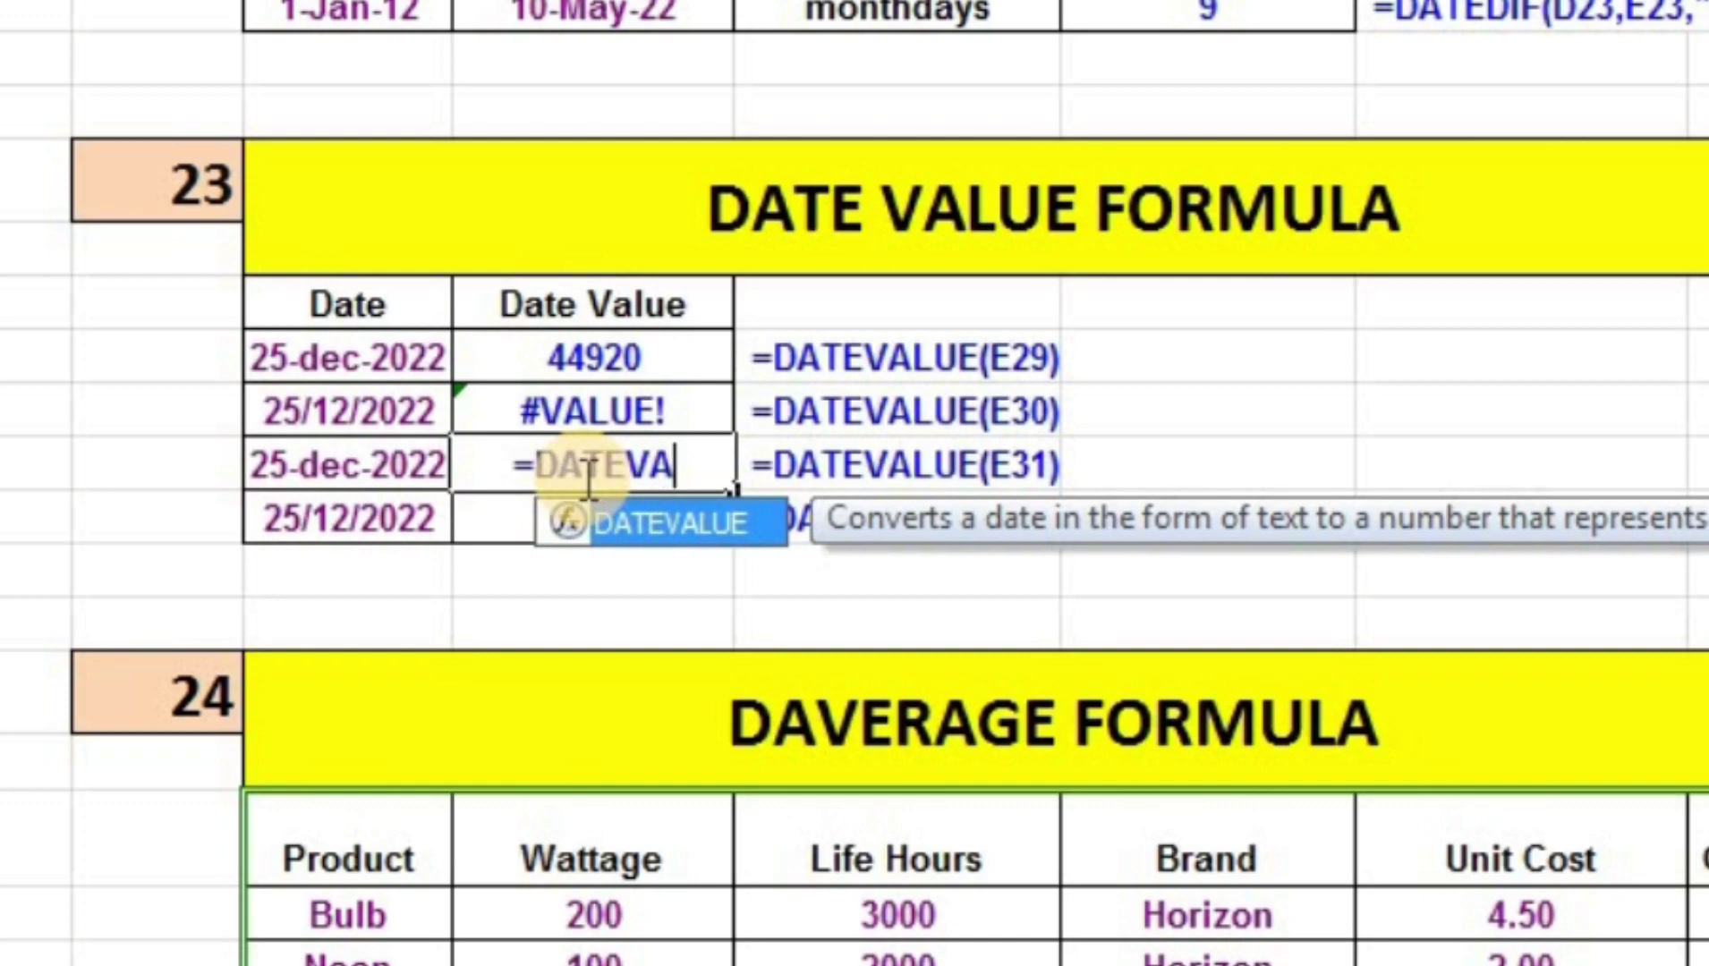
type("LUE")
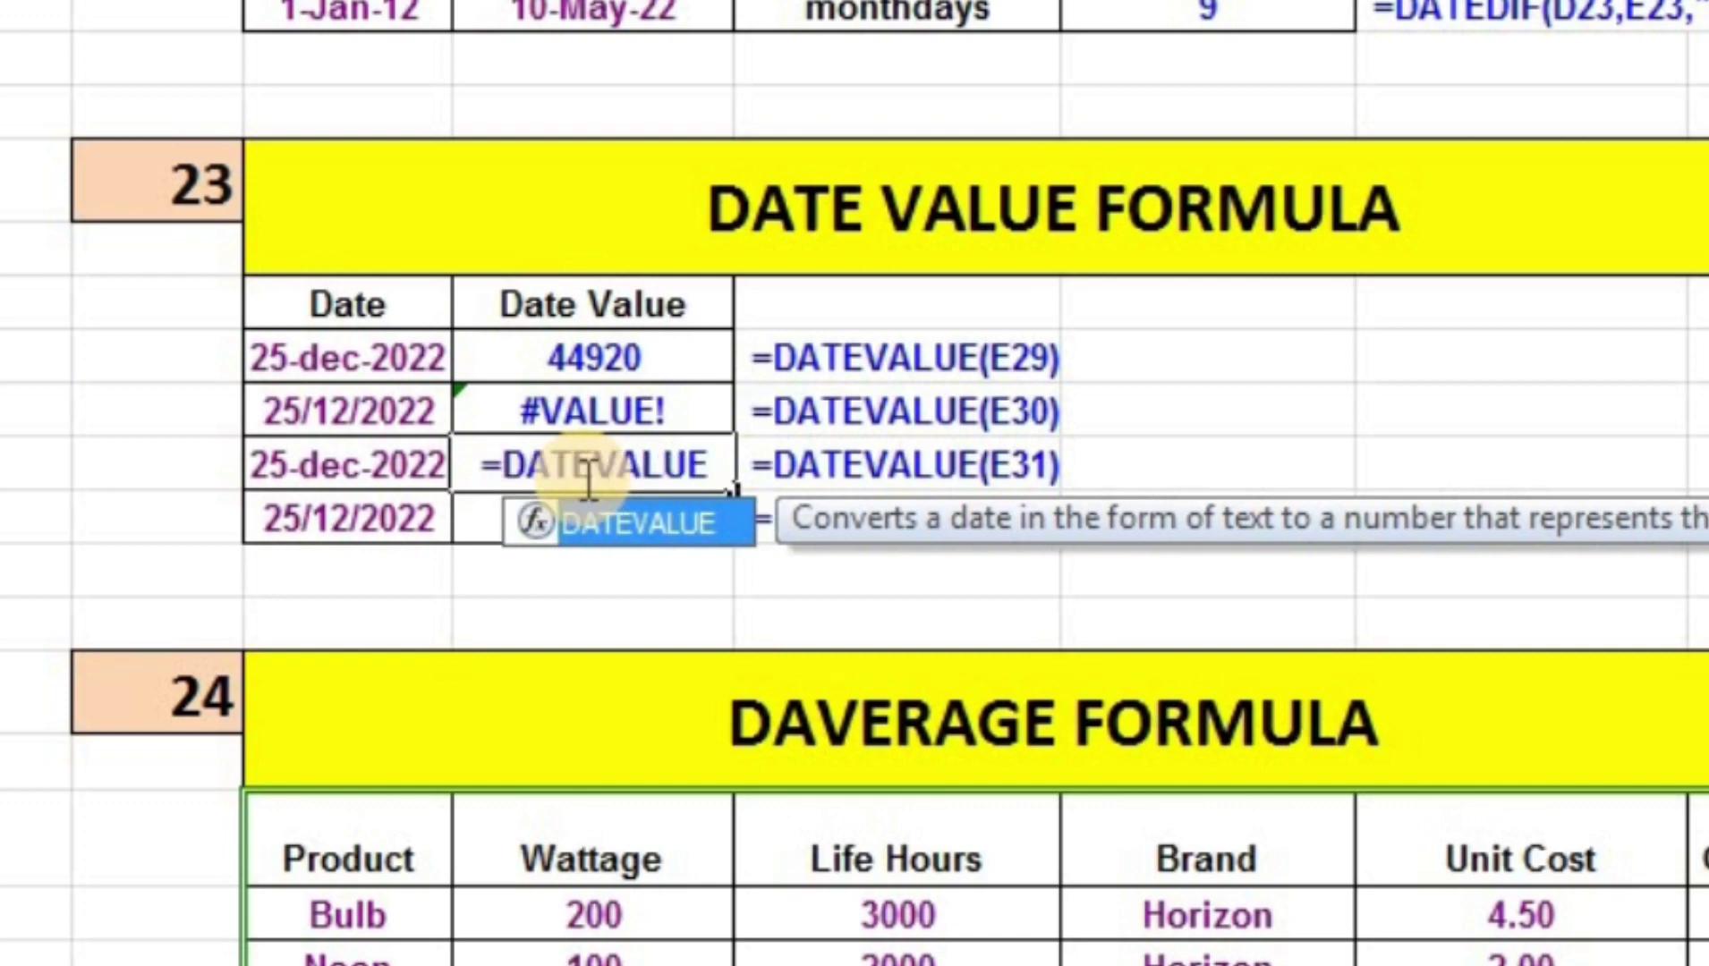
type("(")
left_click(345, 470)
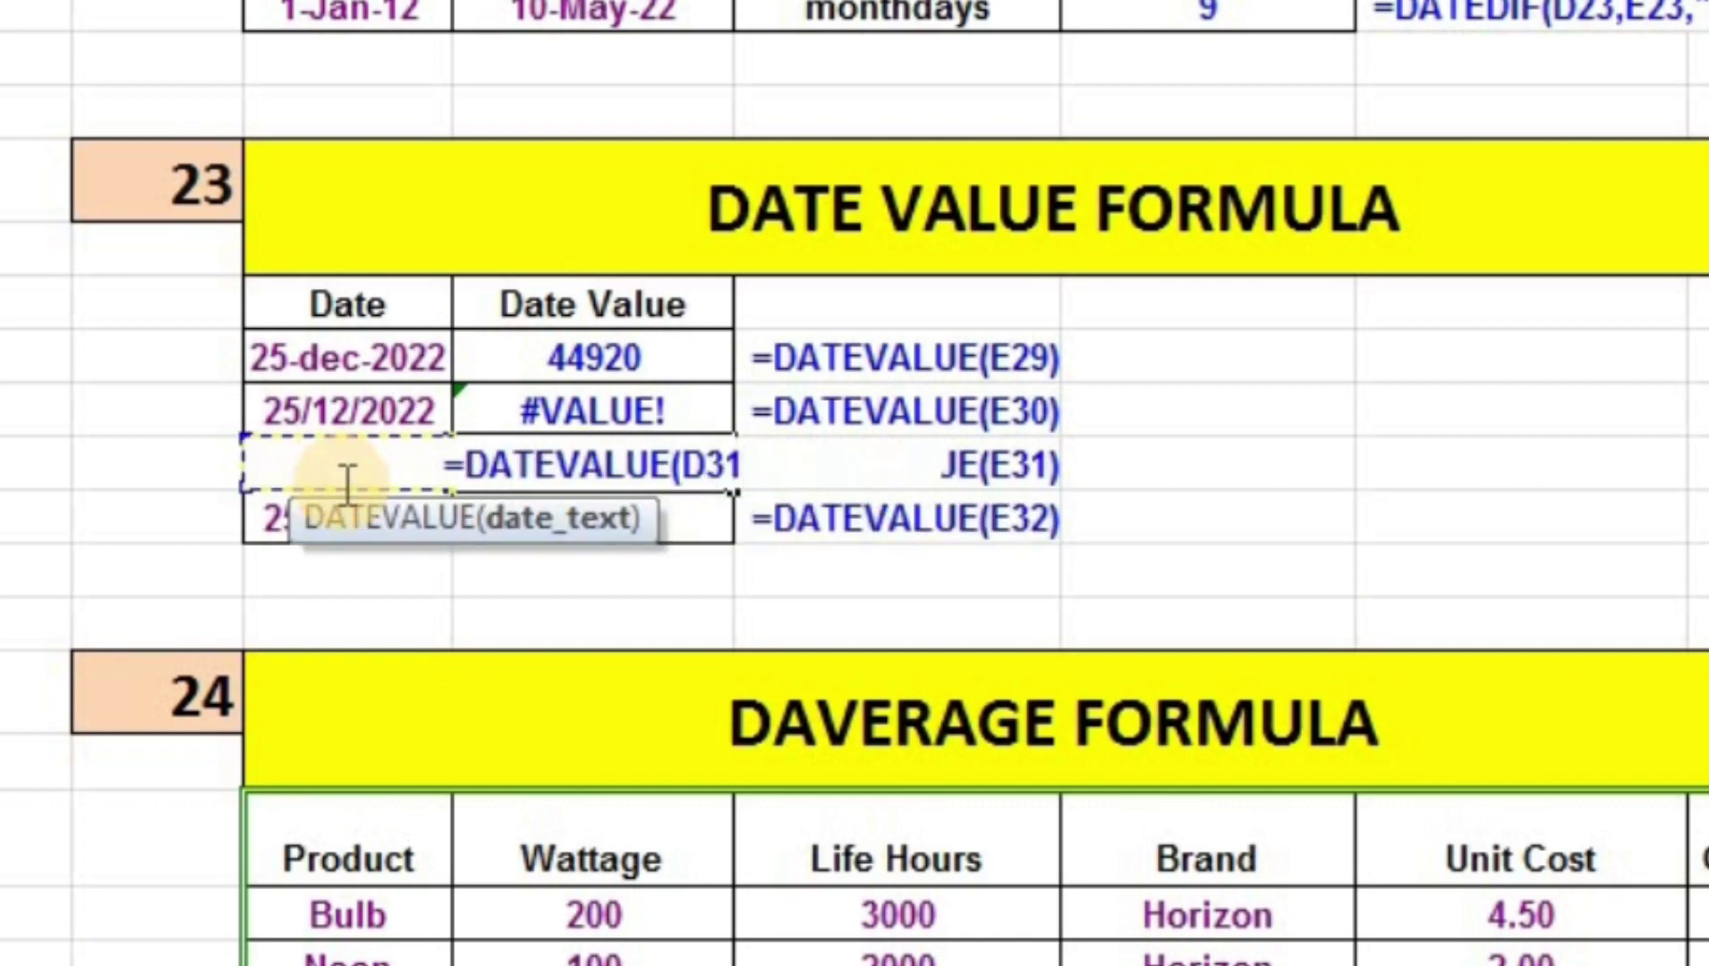
type(")")
key("Return")
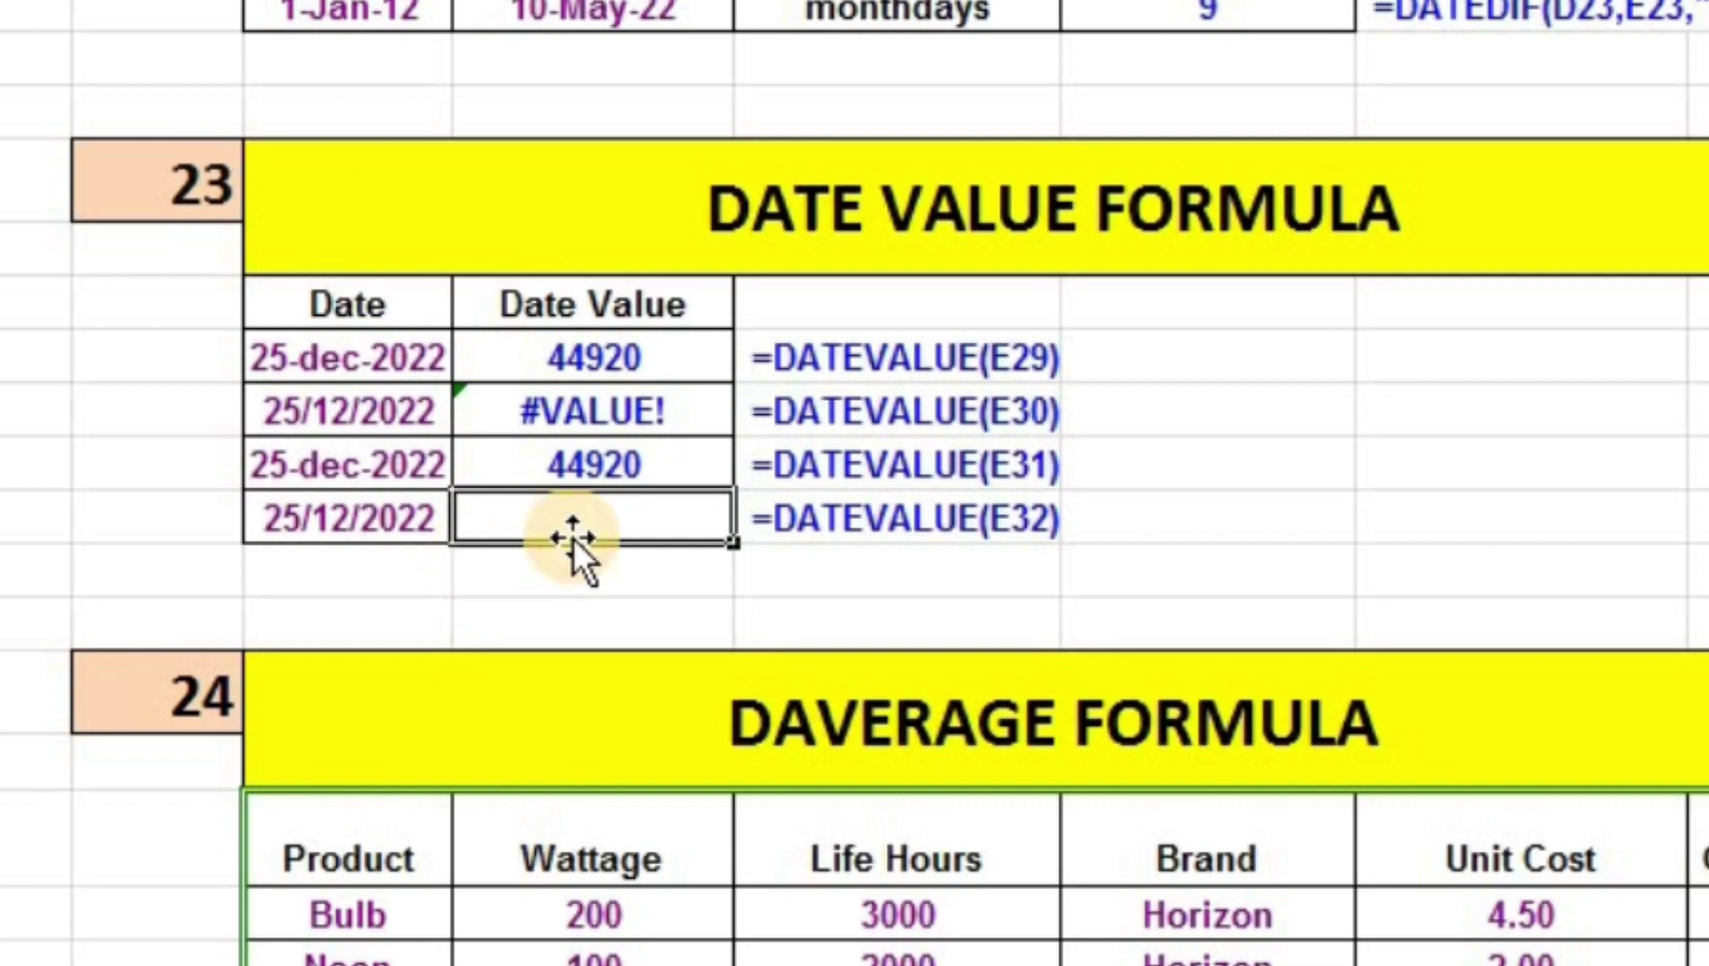
Enter the misspelled formula =DATEVAUE(D32) in E32, which returns #NAME? for 25/12/2022
type("=")
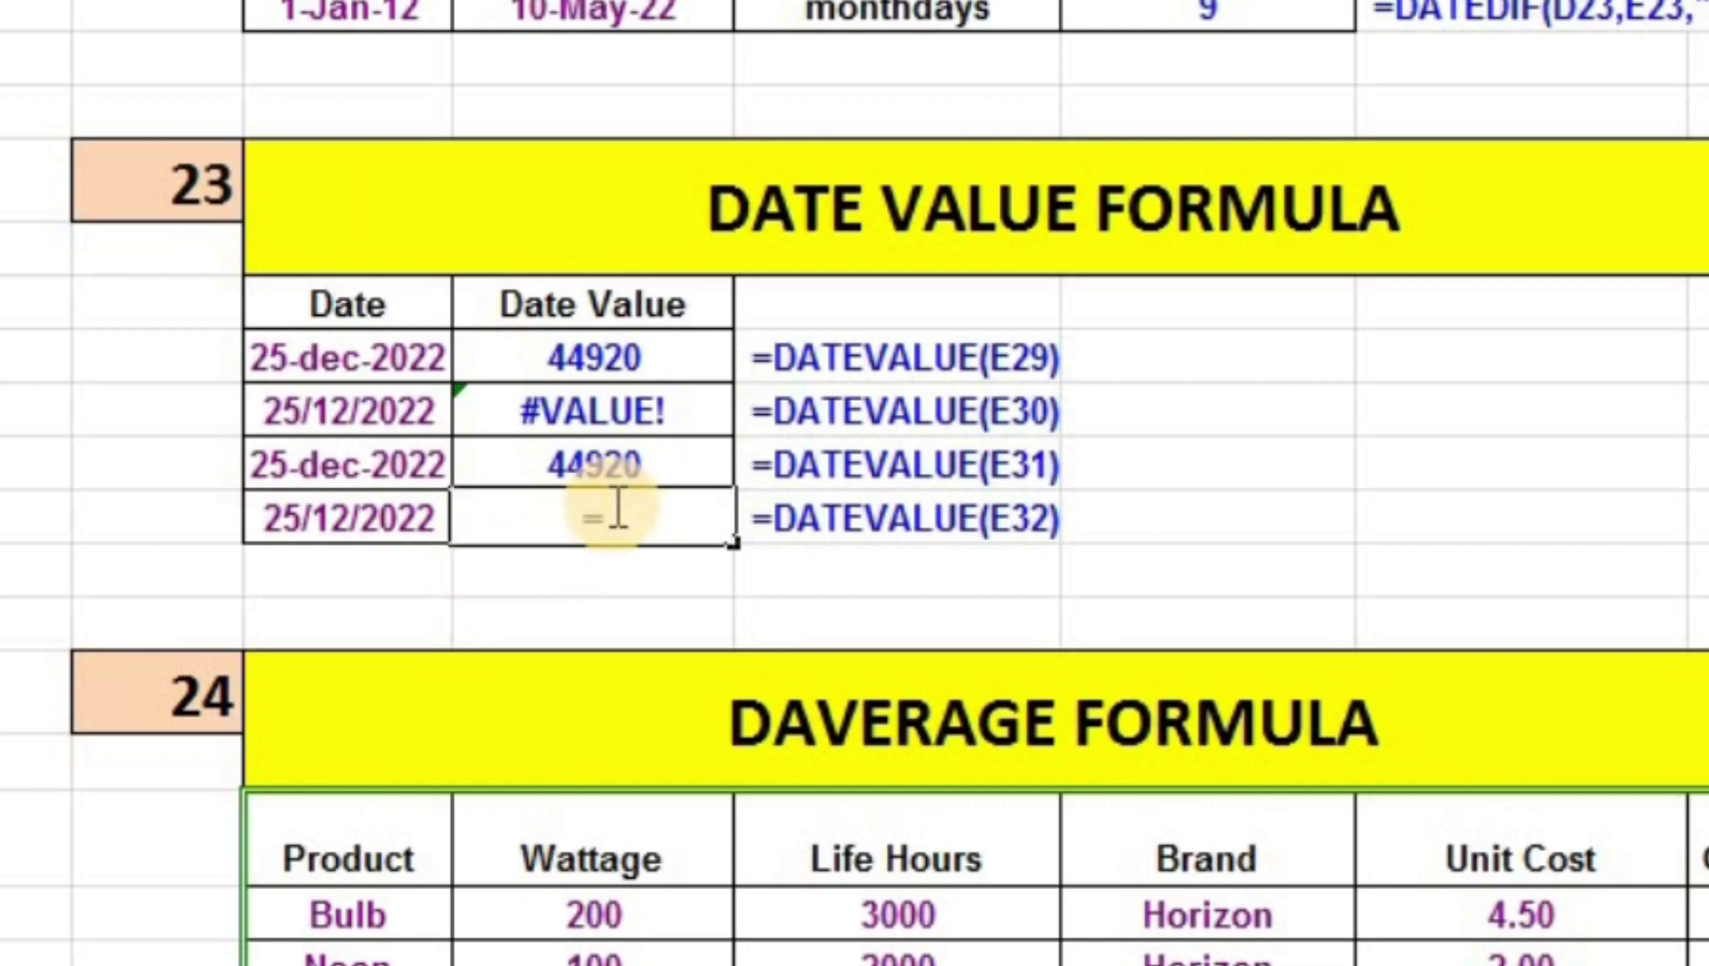
type("DATE")
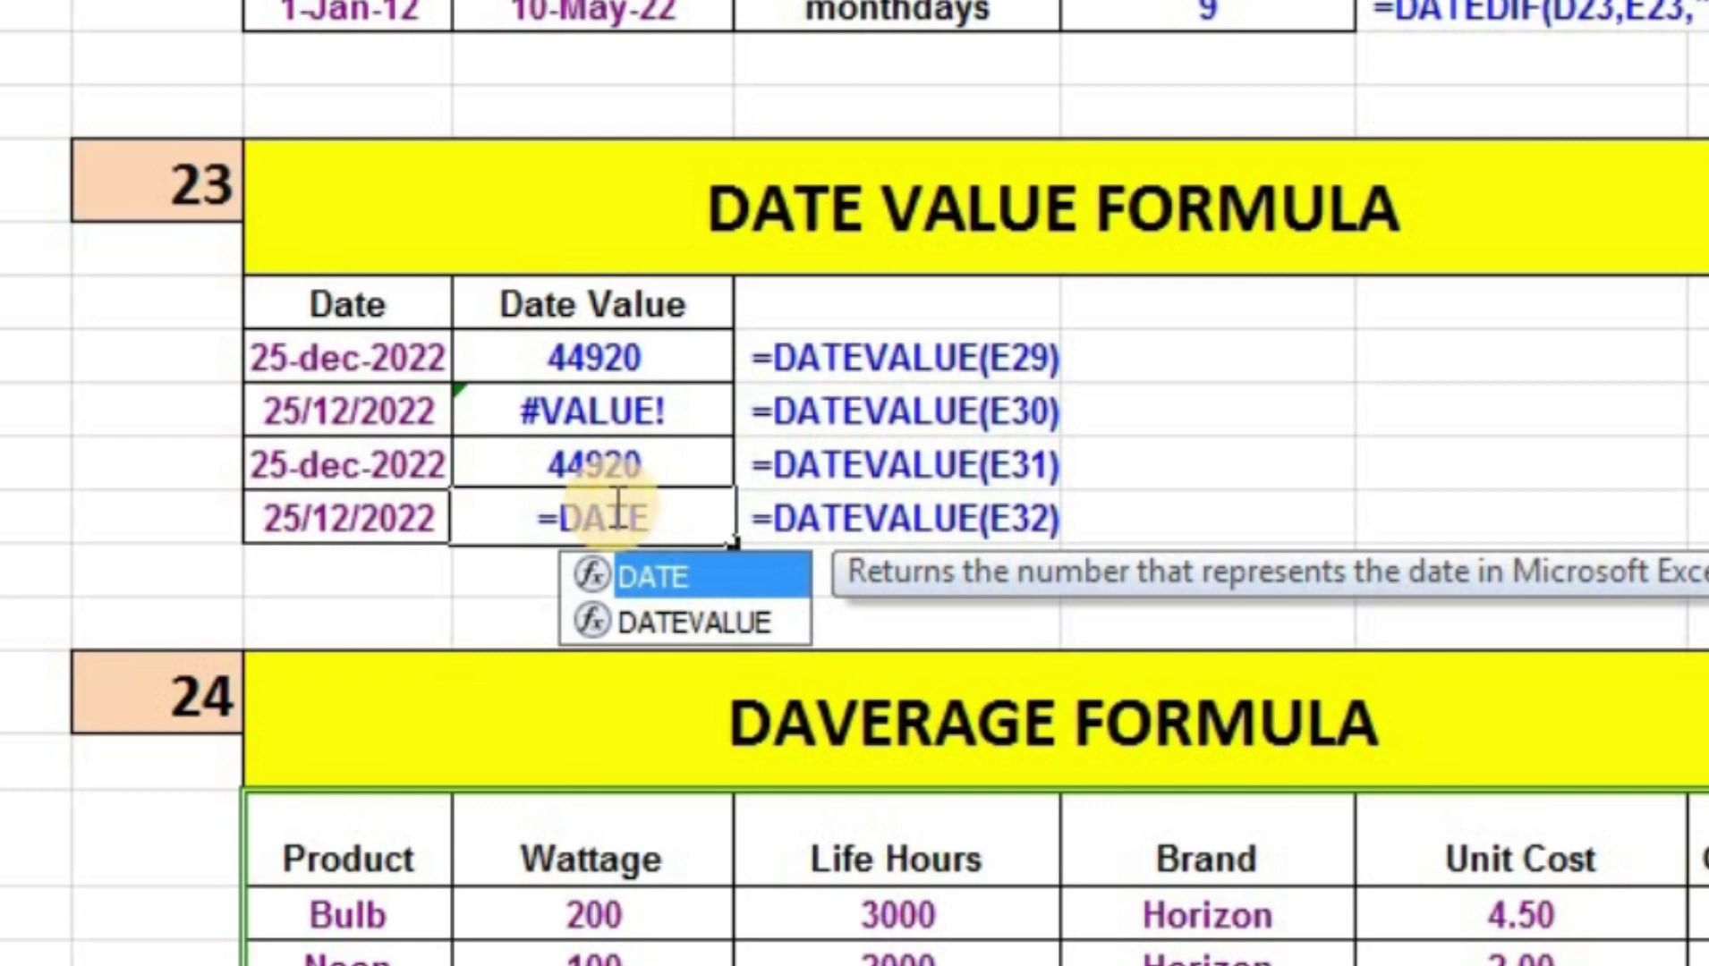
type("VA")
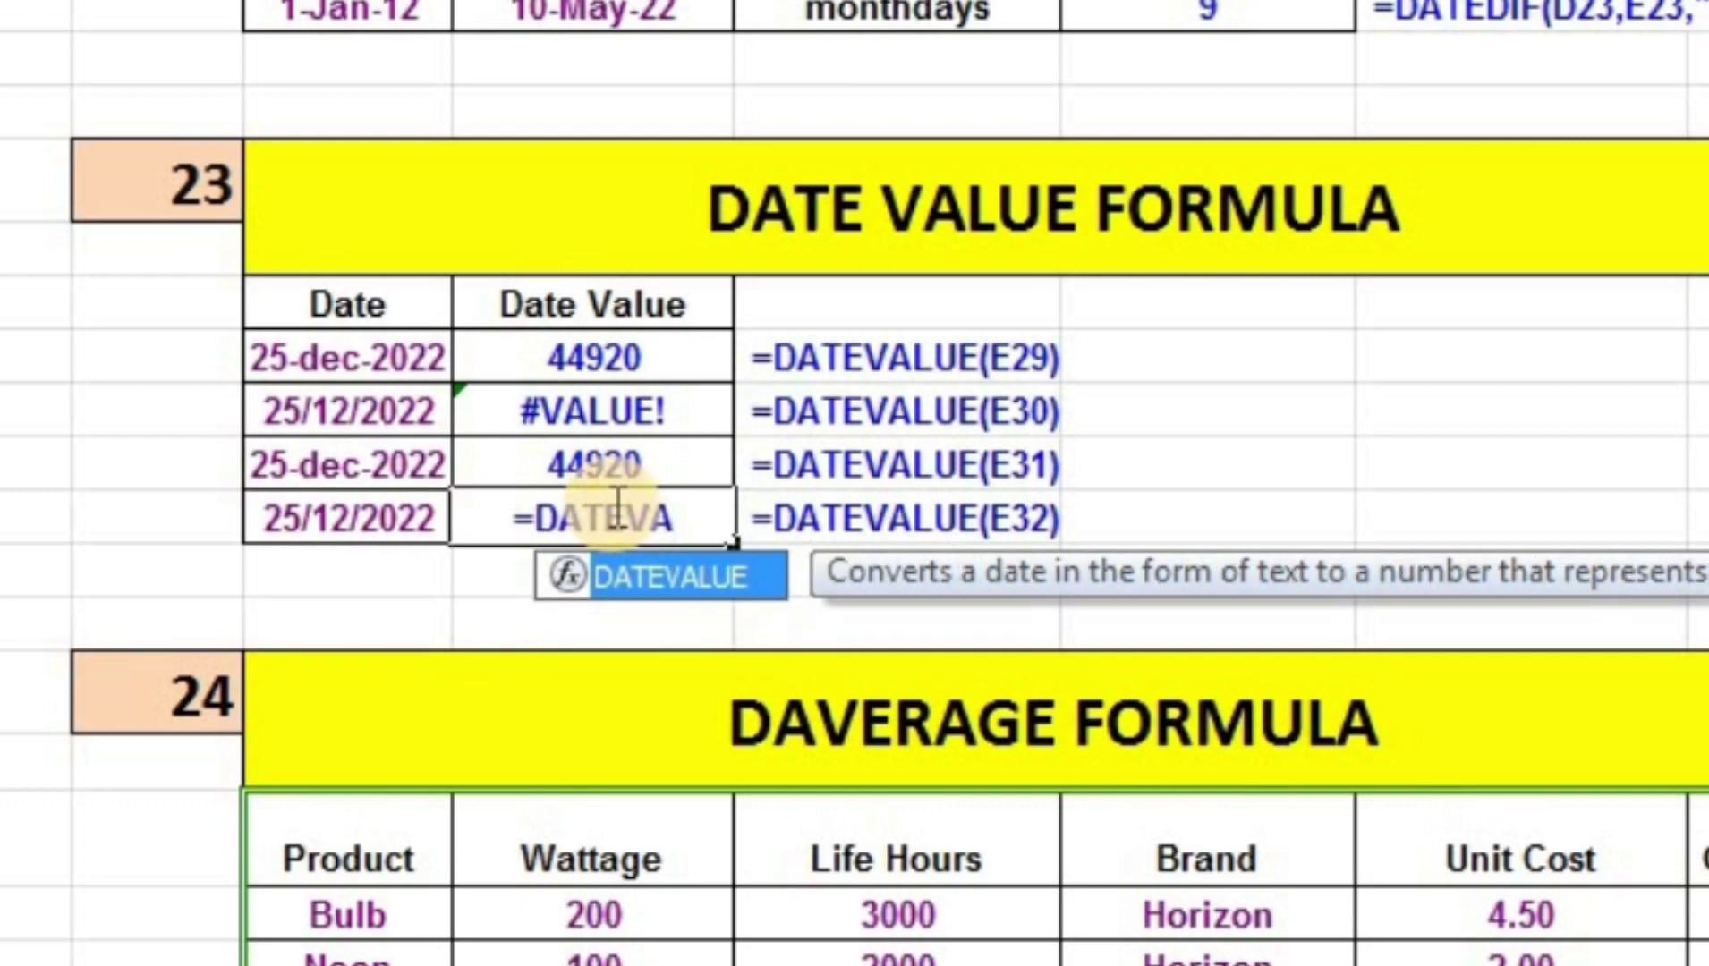
type("UE")
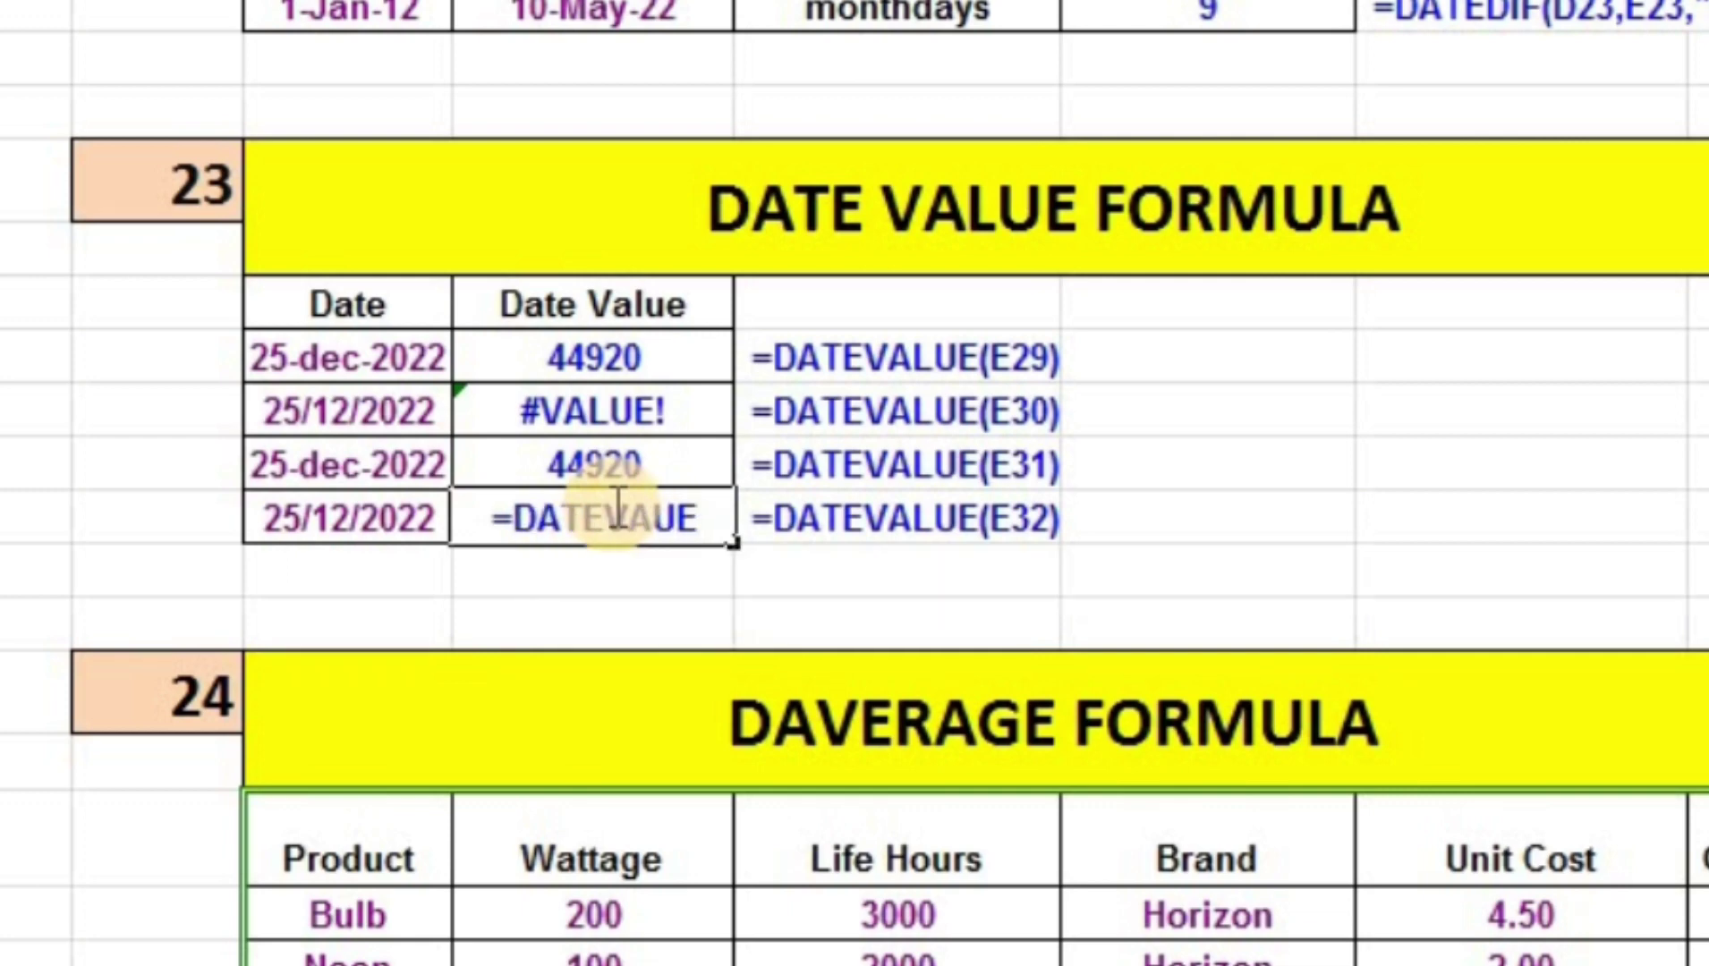
type("(")
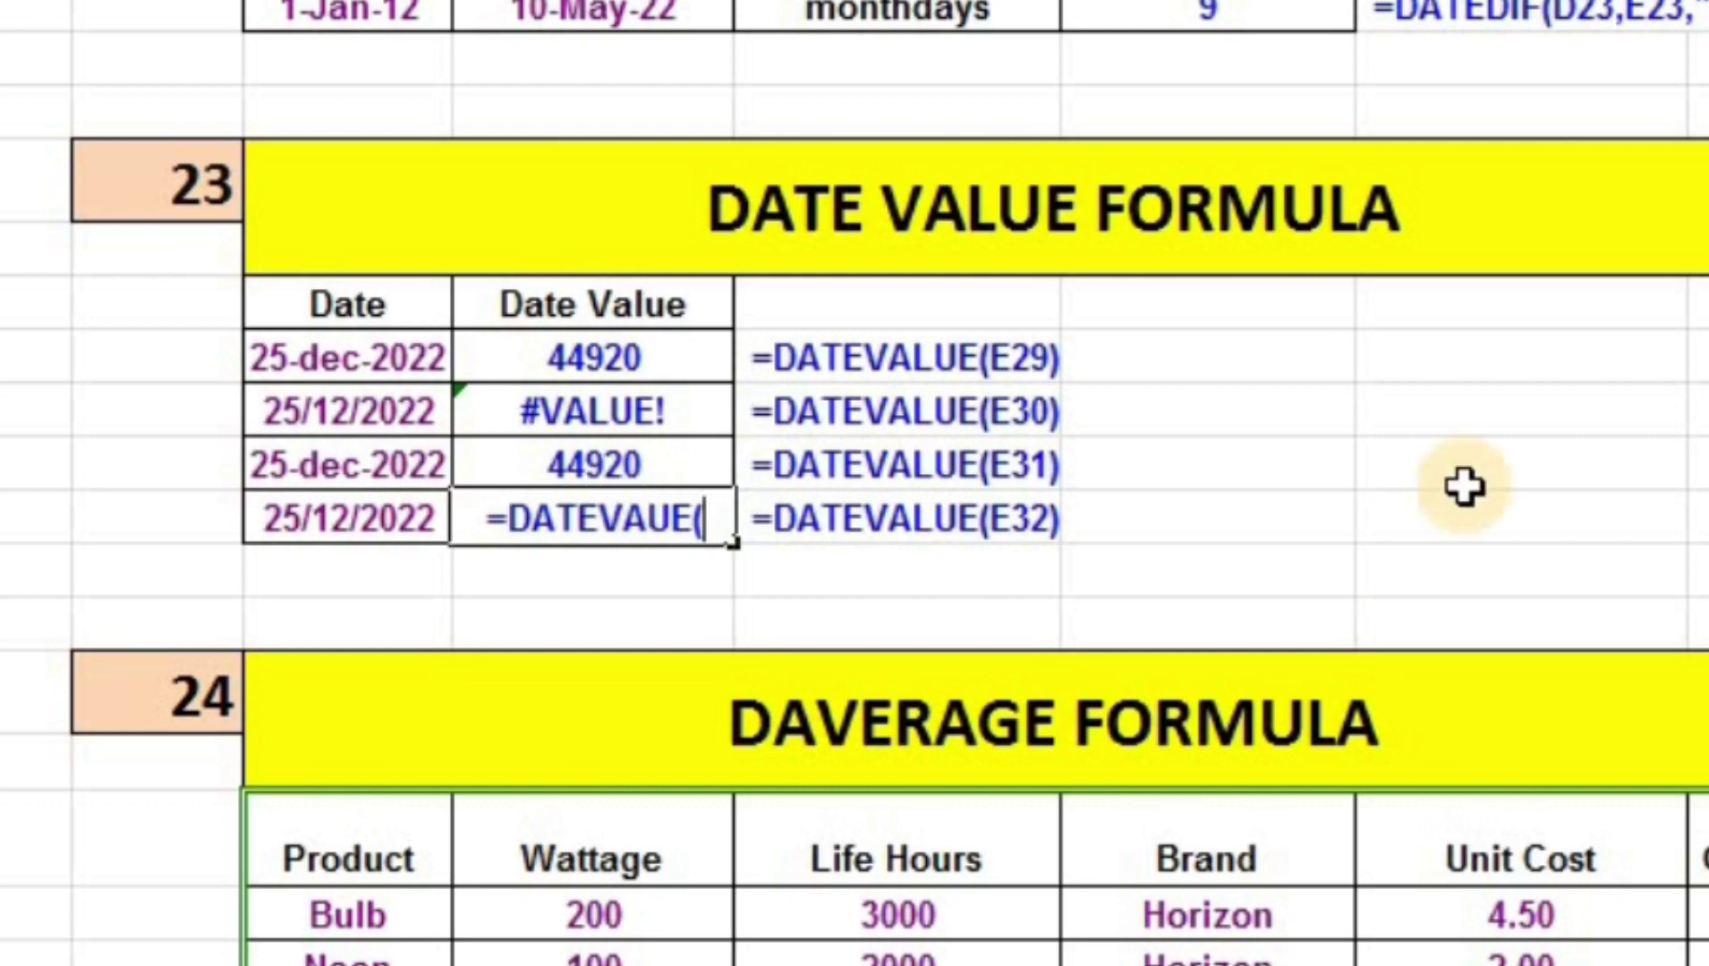
left_click(381, 528)
type(")")
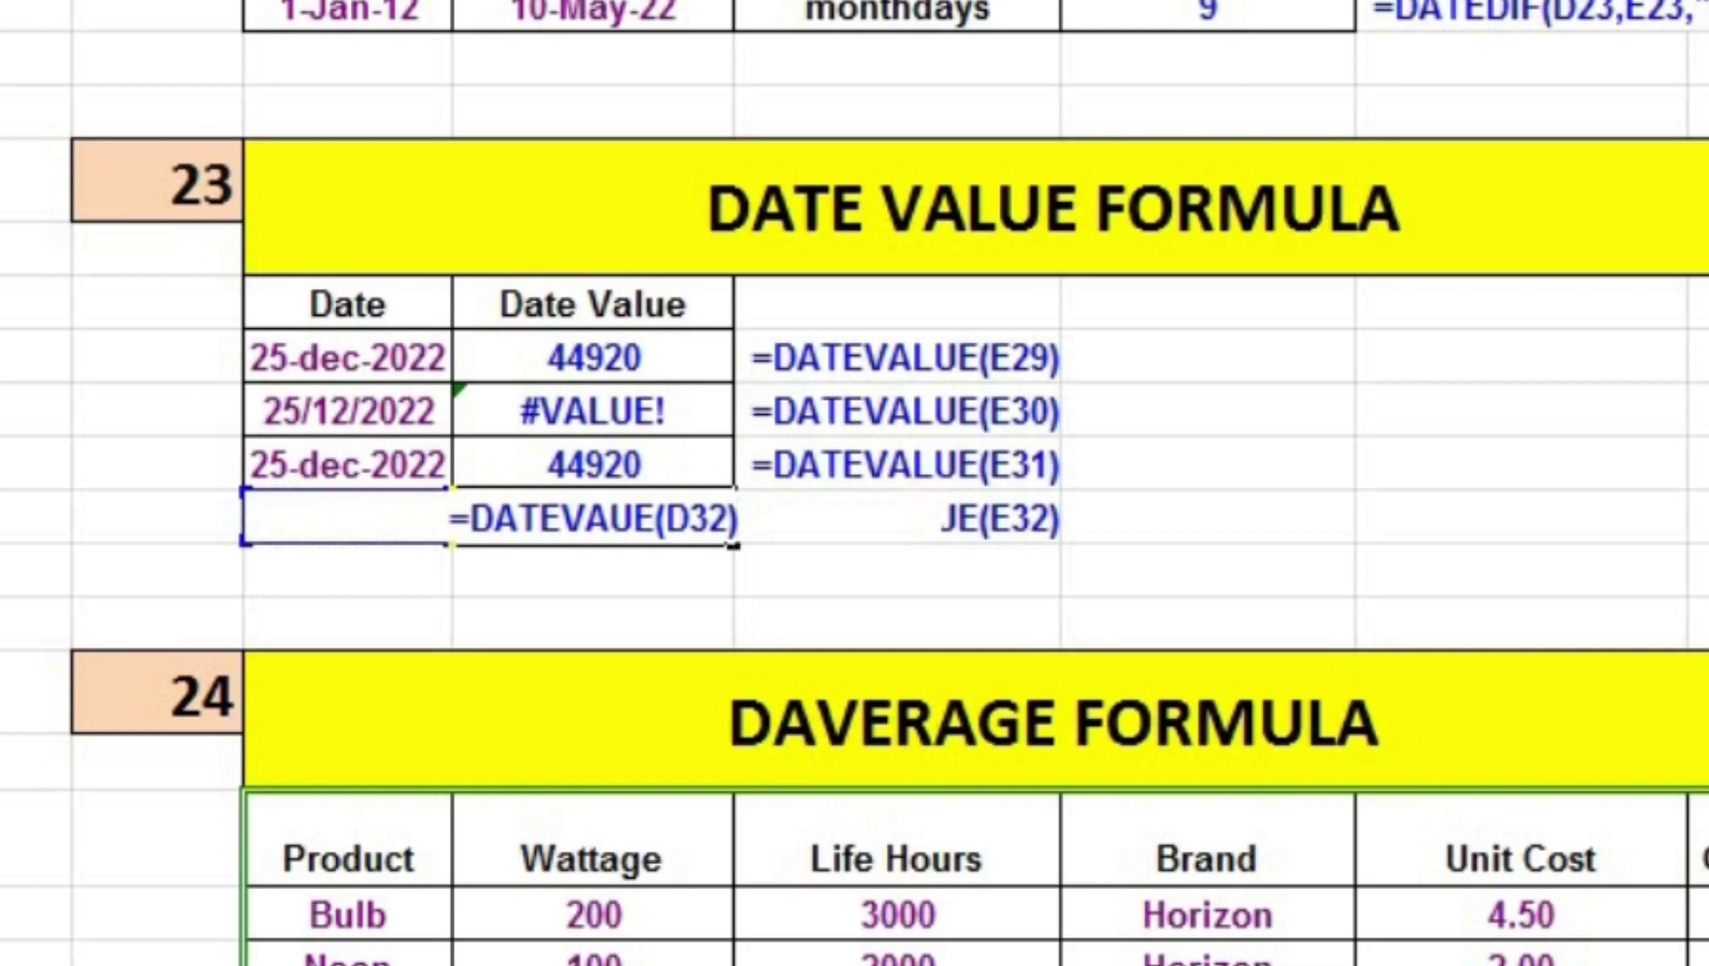
key("Return")
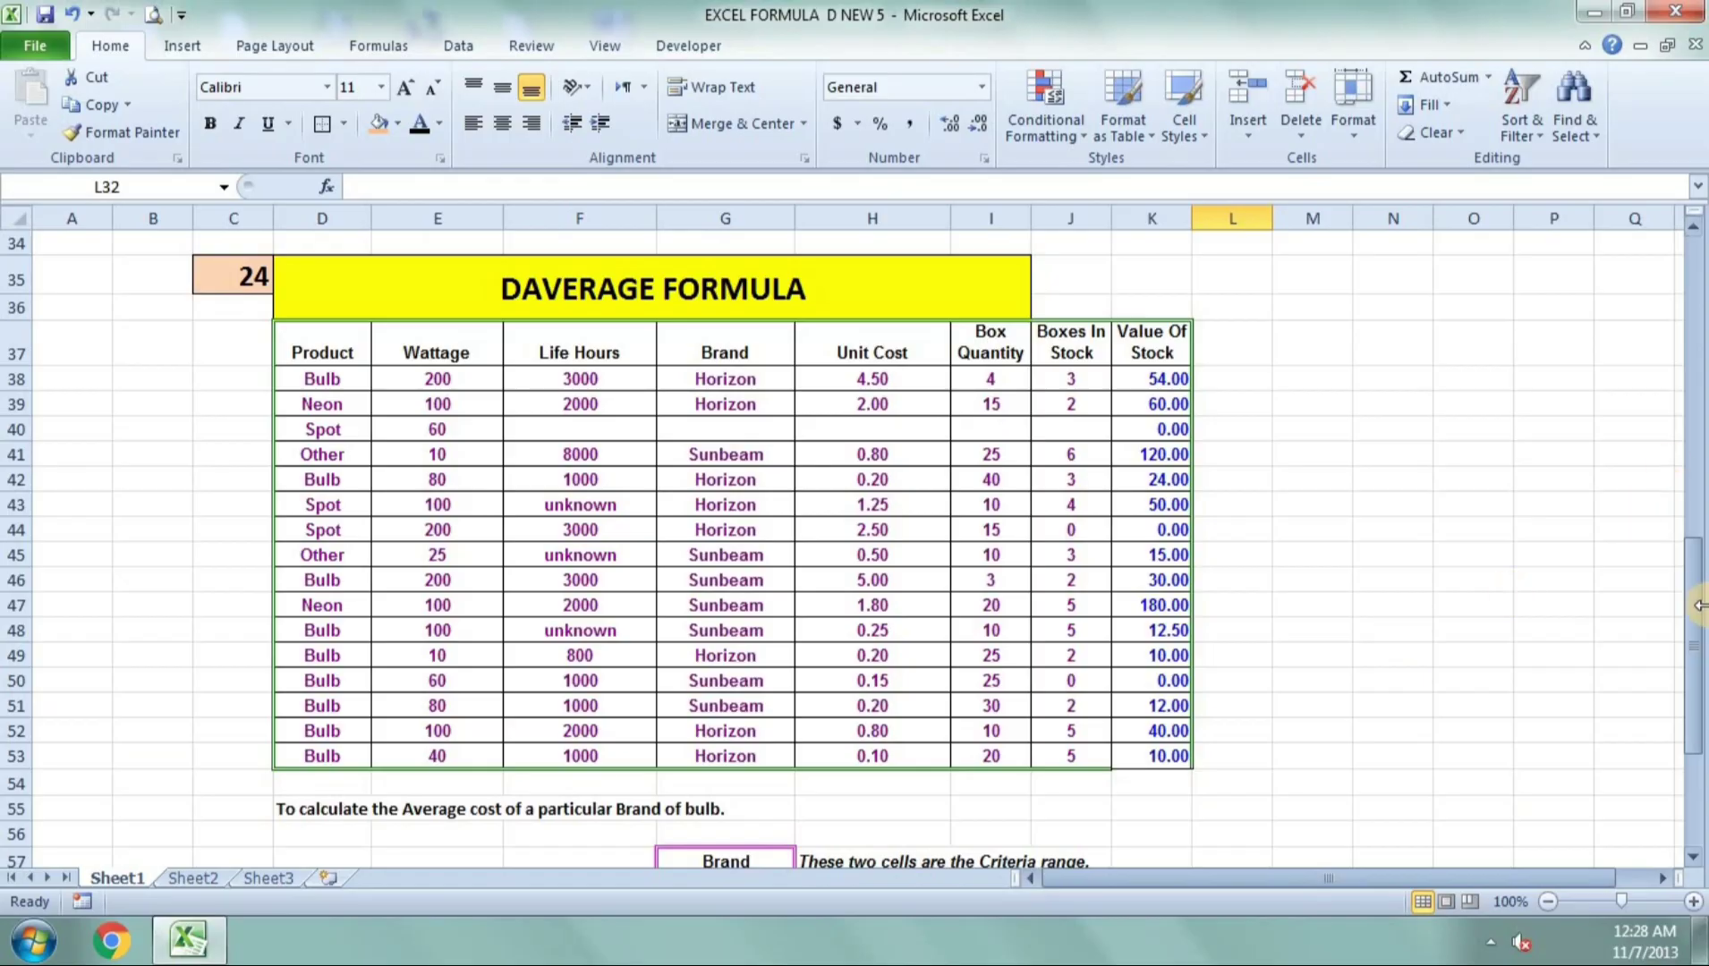
Scroll down to the DAVERAGE Brand criteria and the sunbeam average-cost row
mouse_move(1694, 617)
left_mouse_down()
mouse_move(1703, 652)
mouse_move(1702, 613)
left_mouse_up()
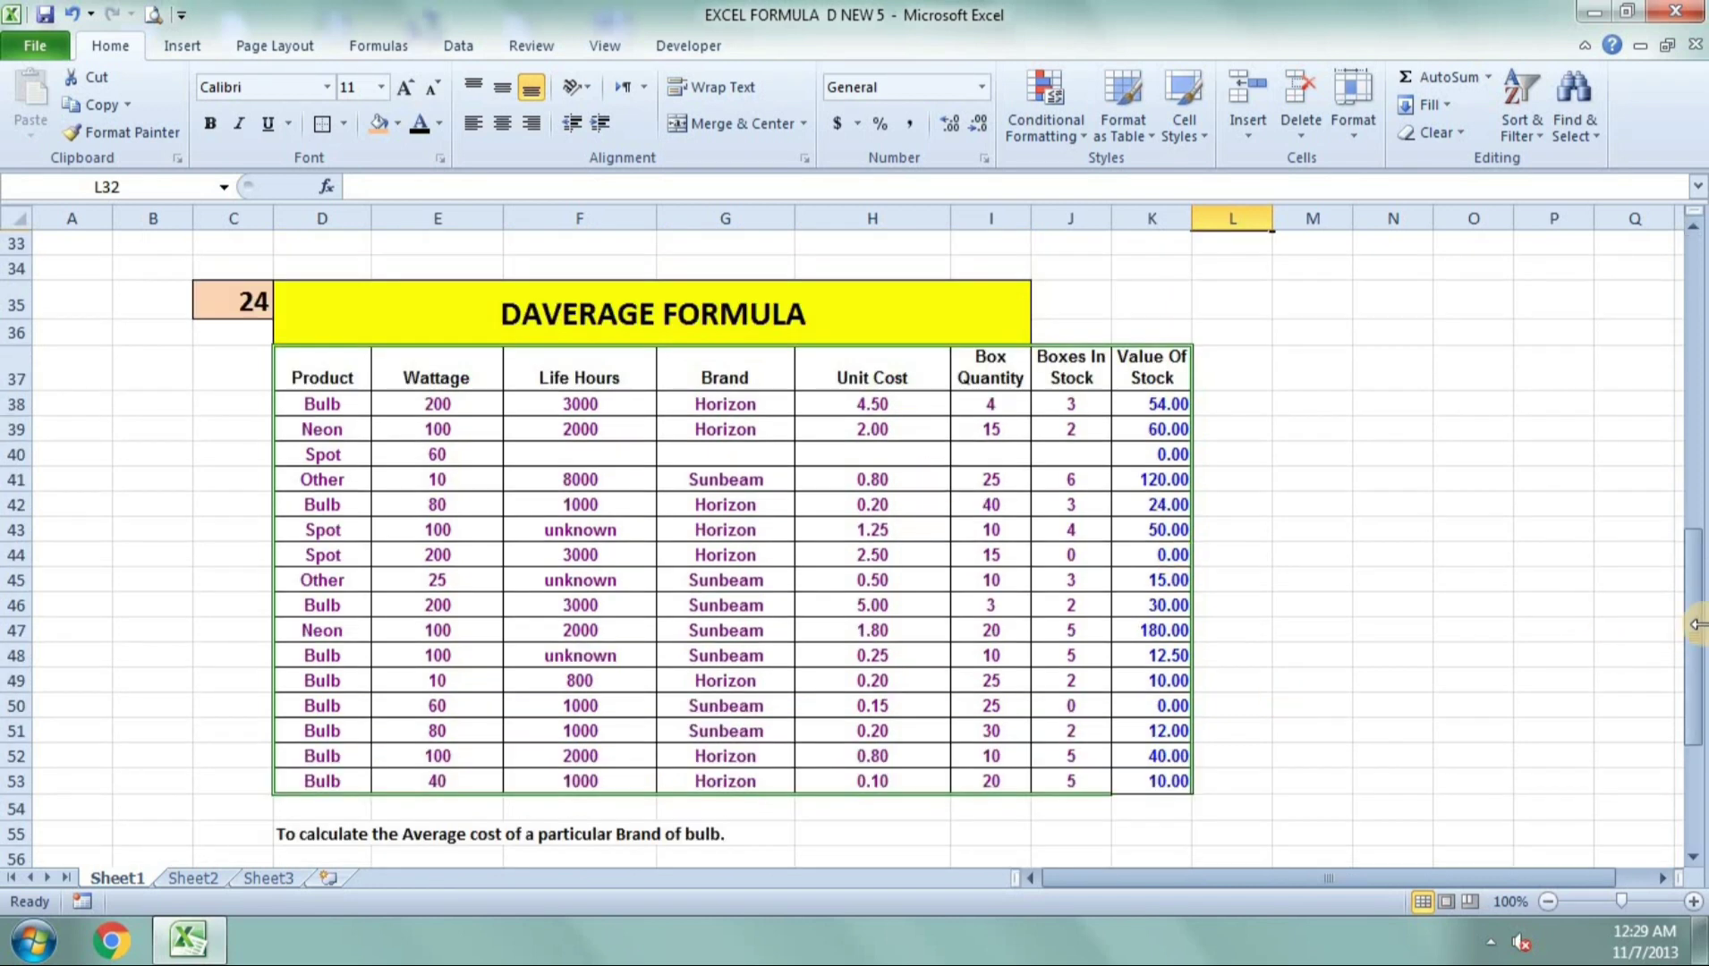
left_click_drag(1697, 631, 1699, 680)
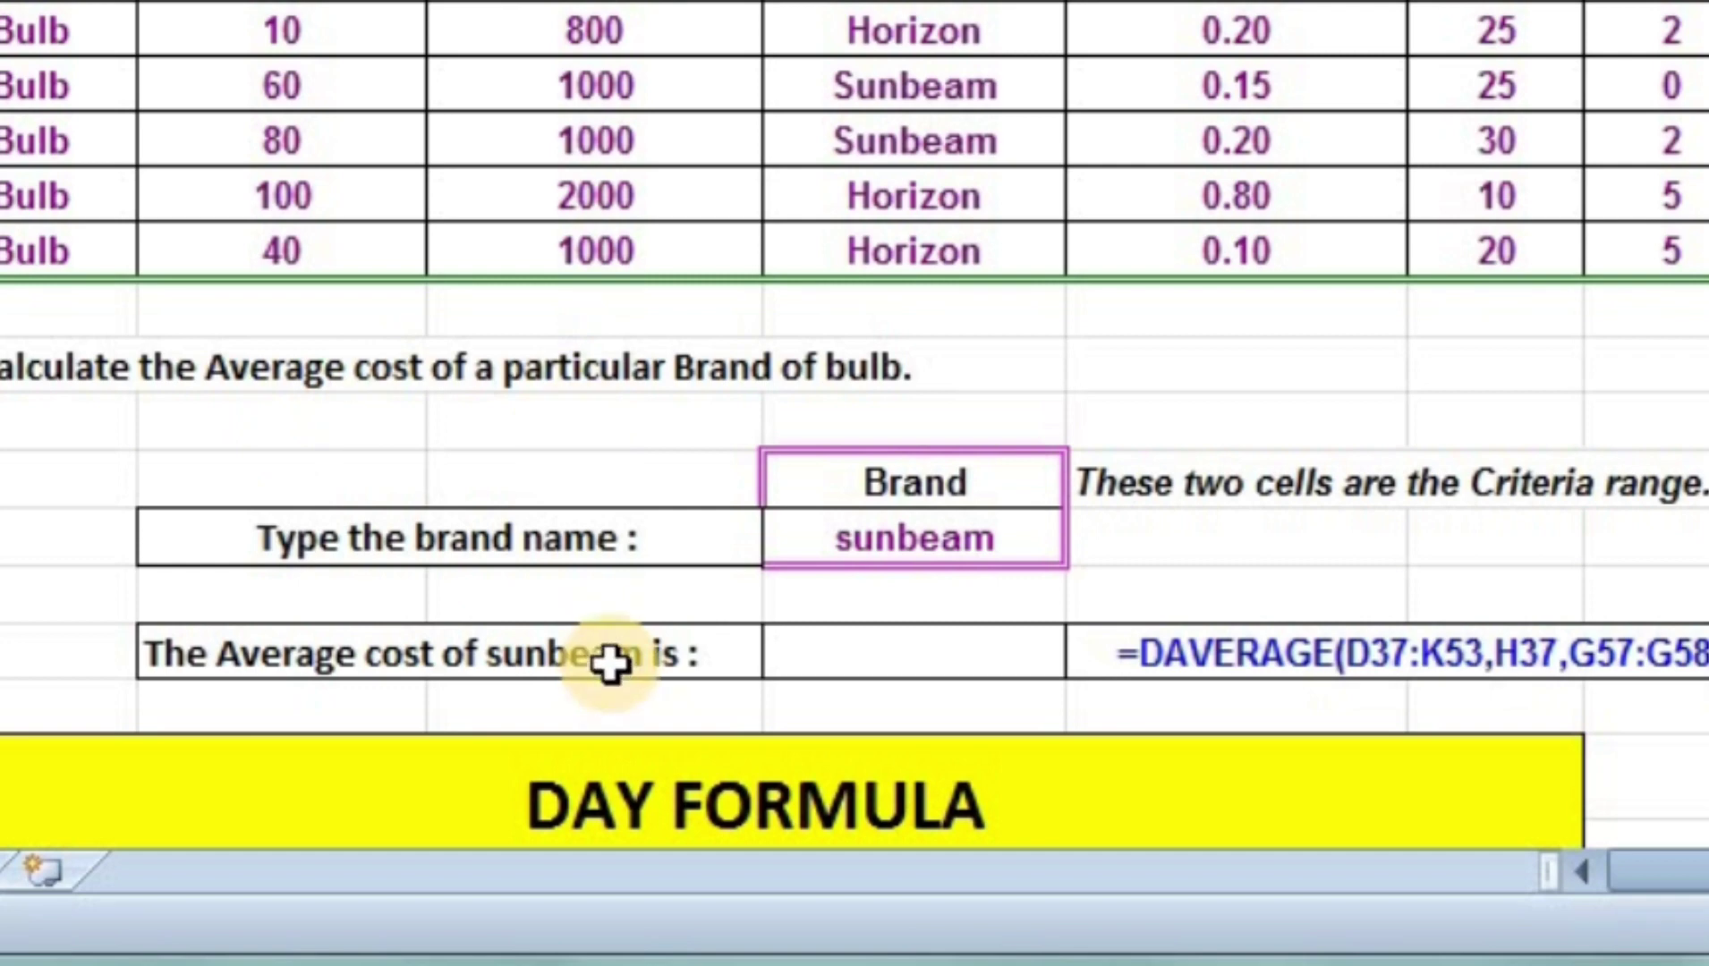
Start =DAVERAGE(D37:K53,D55:G55 in the sunbeam average-cost cell, which triggers a too-few-arguments warning
left_click(909, 640)
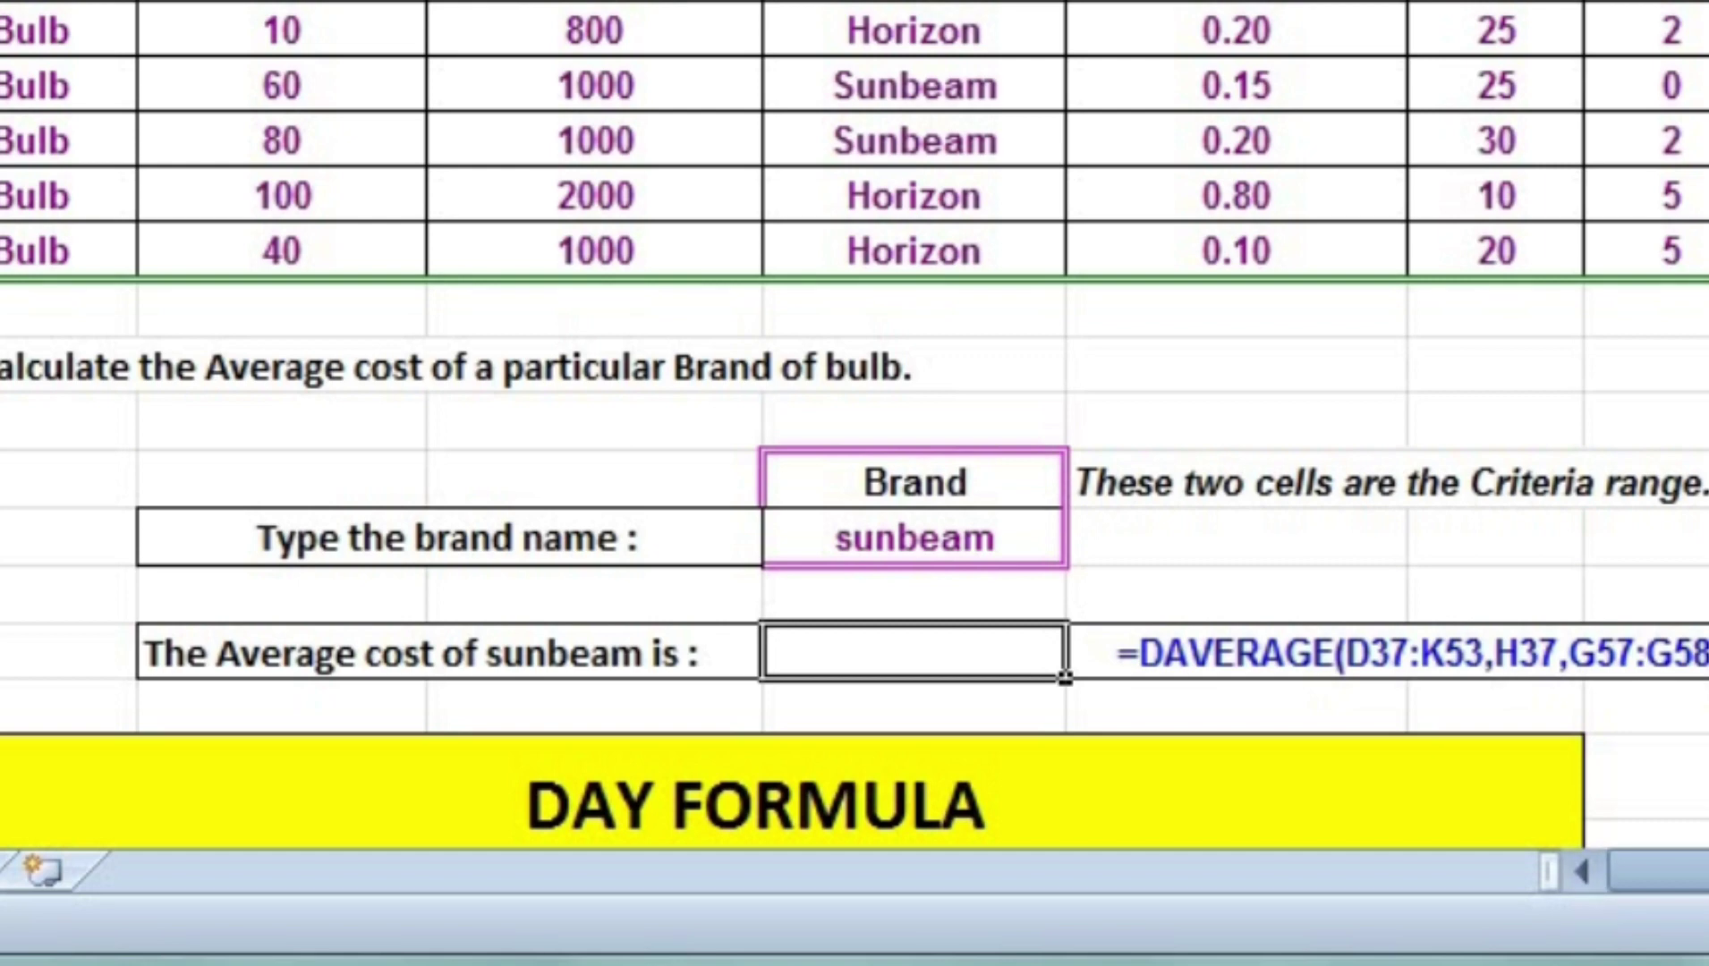
type("=")
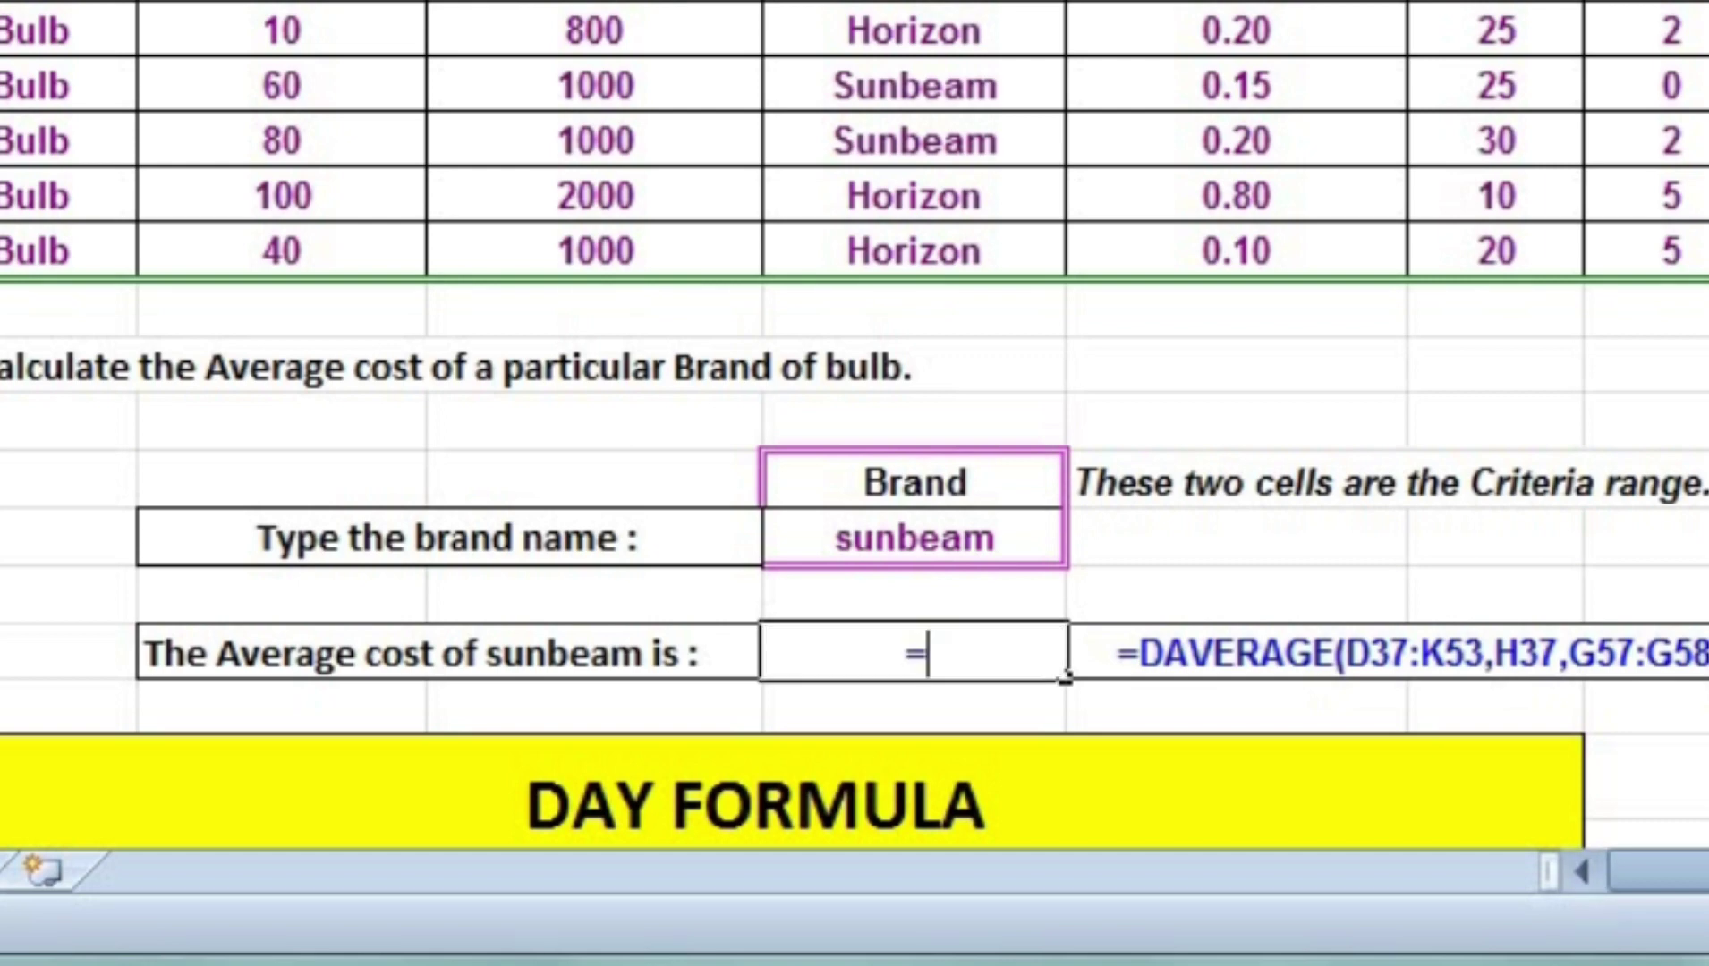
type("D")
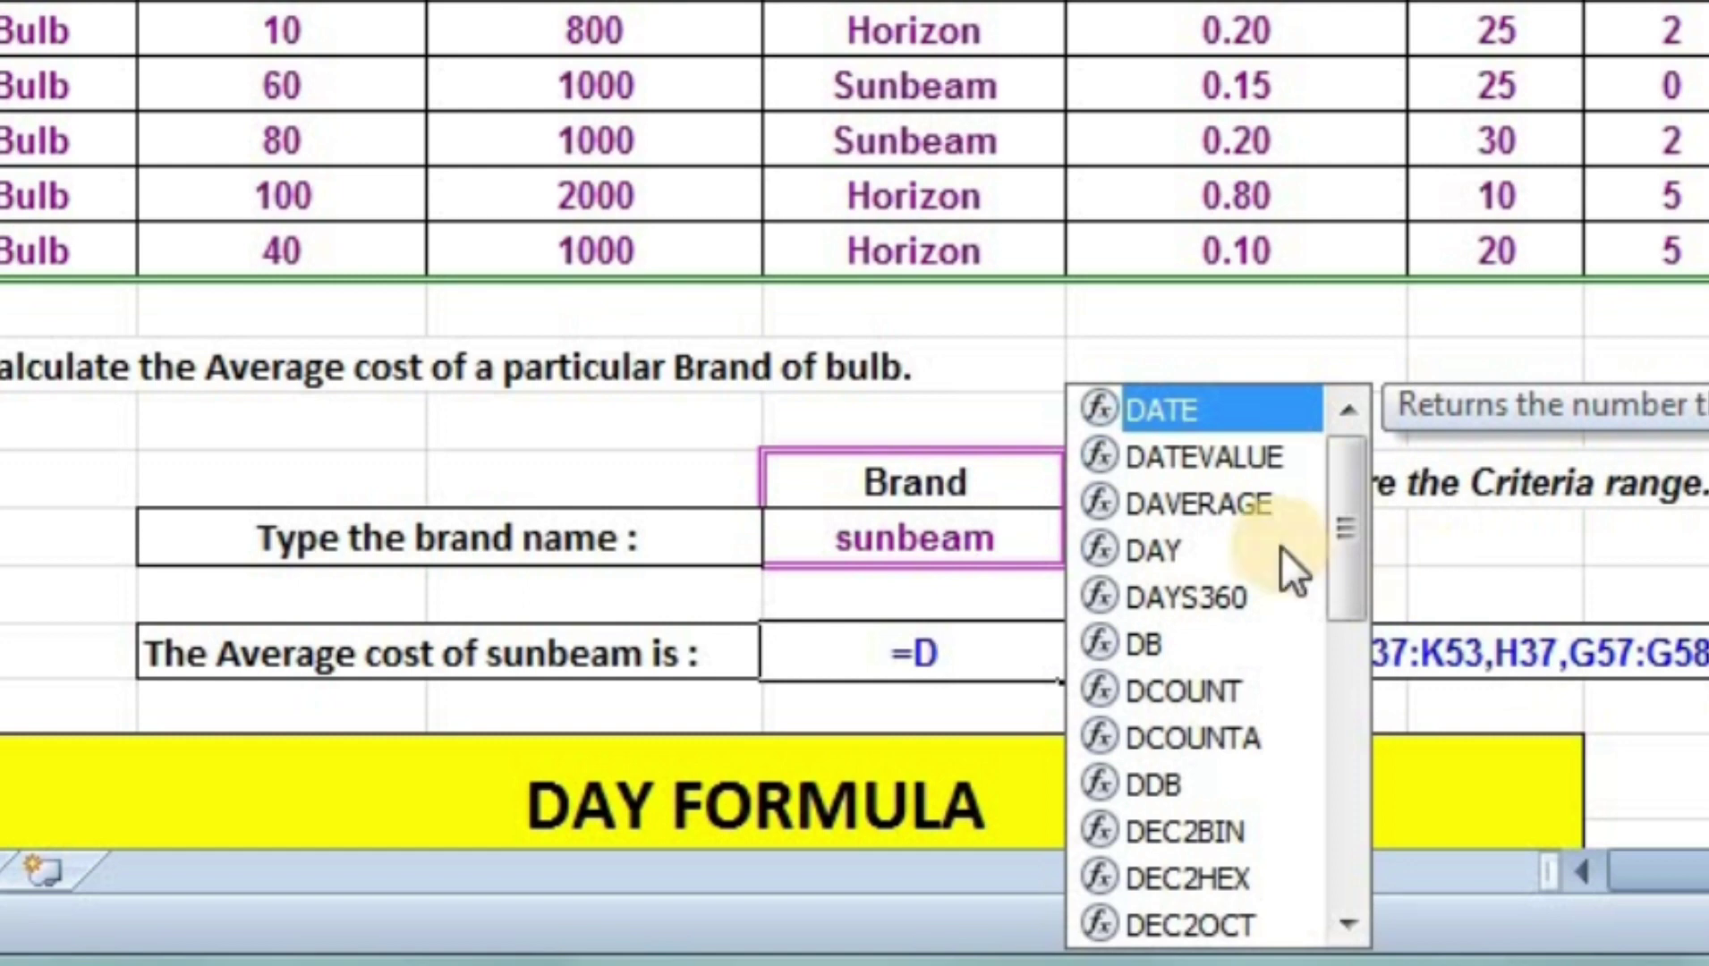
double_click(1244, 502)
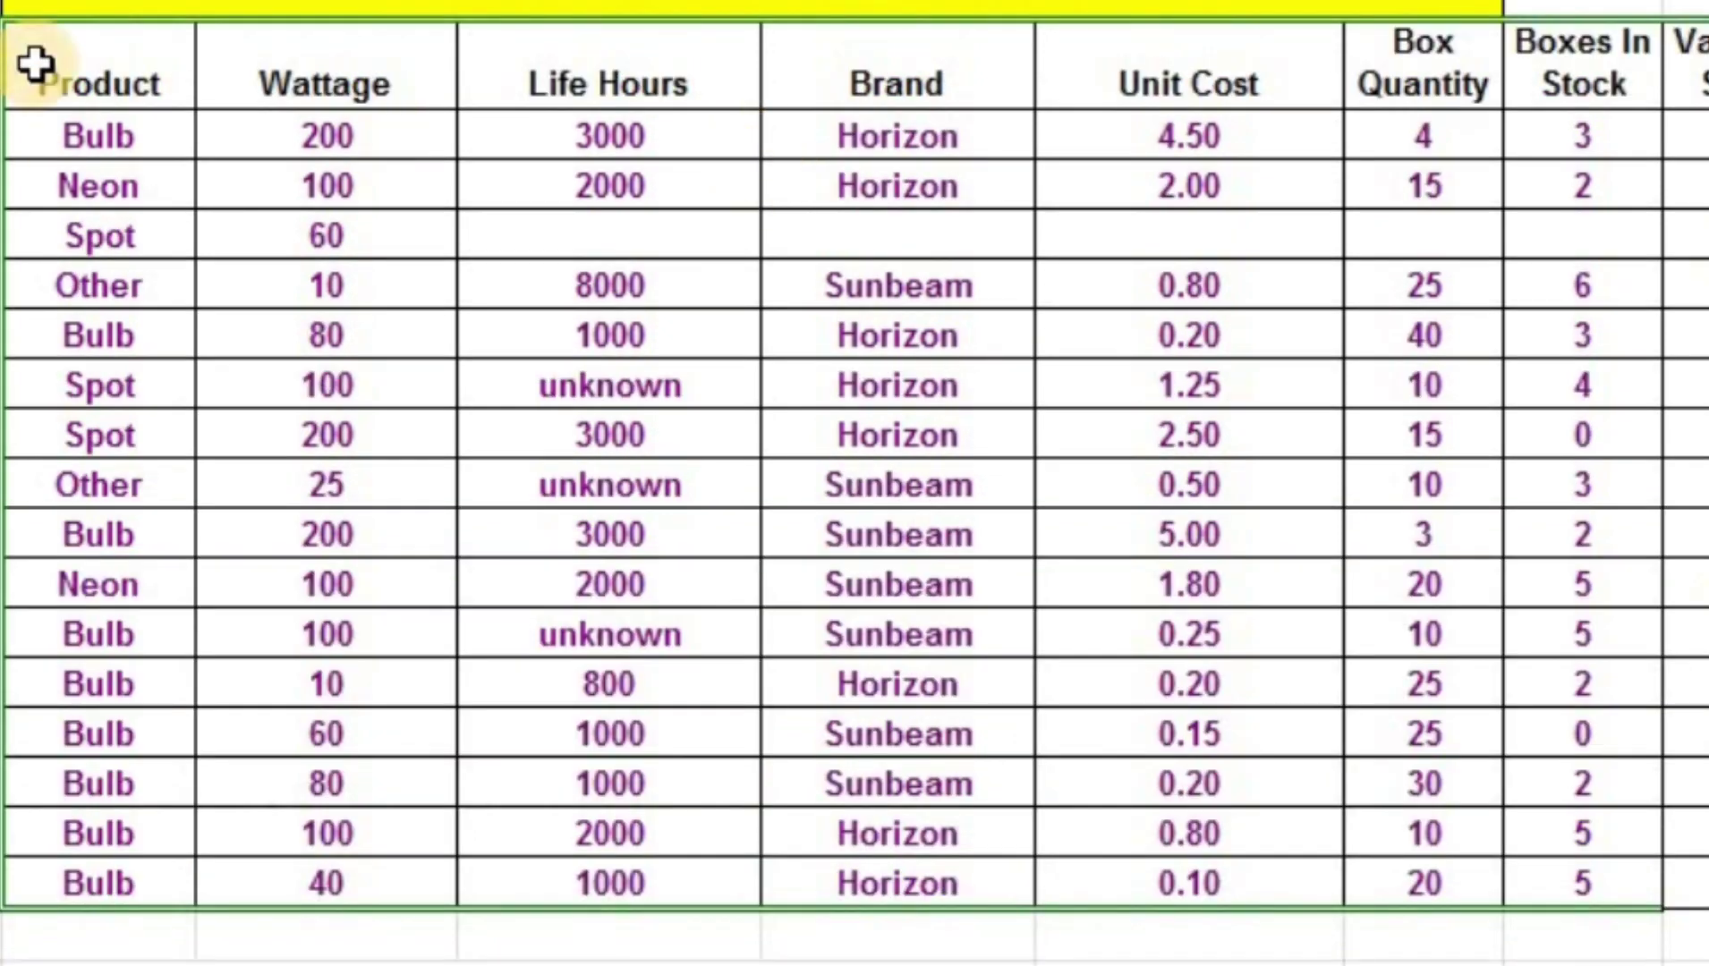
mouse_move(34, 57)
left_mouse_down()
mouse_move(319, 331)
mouse_move(1682, 894)
left_mouse_up()
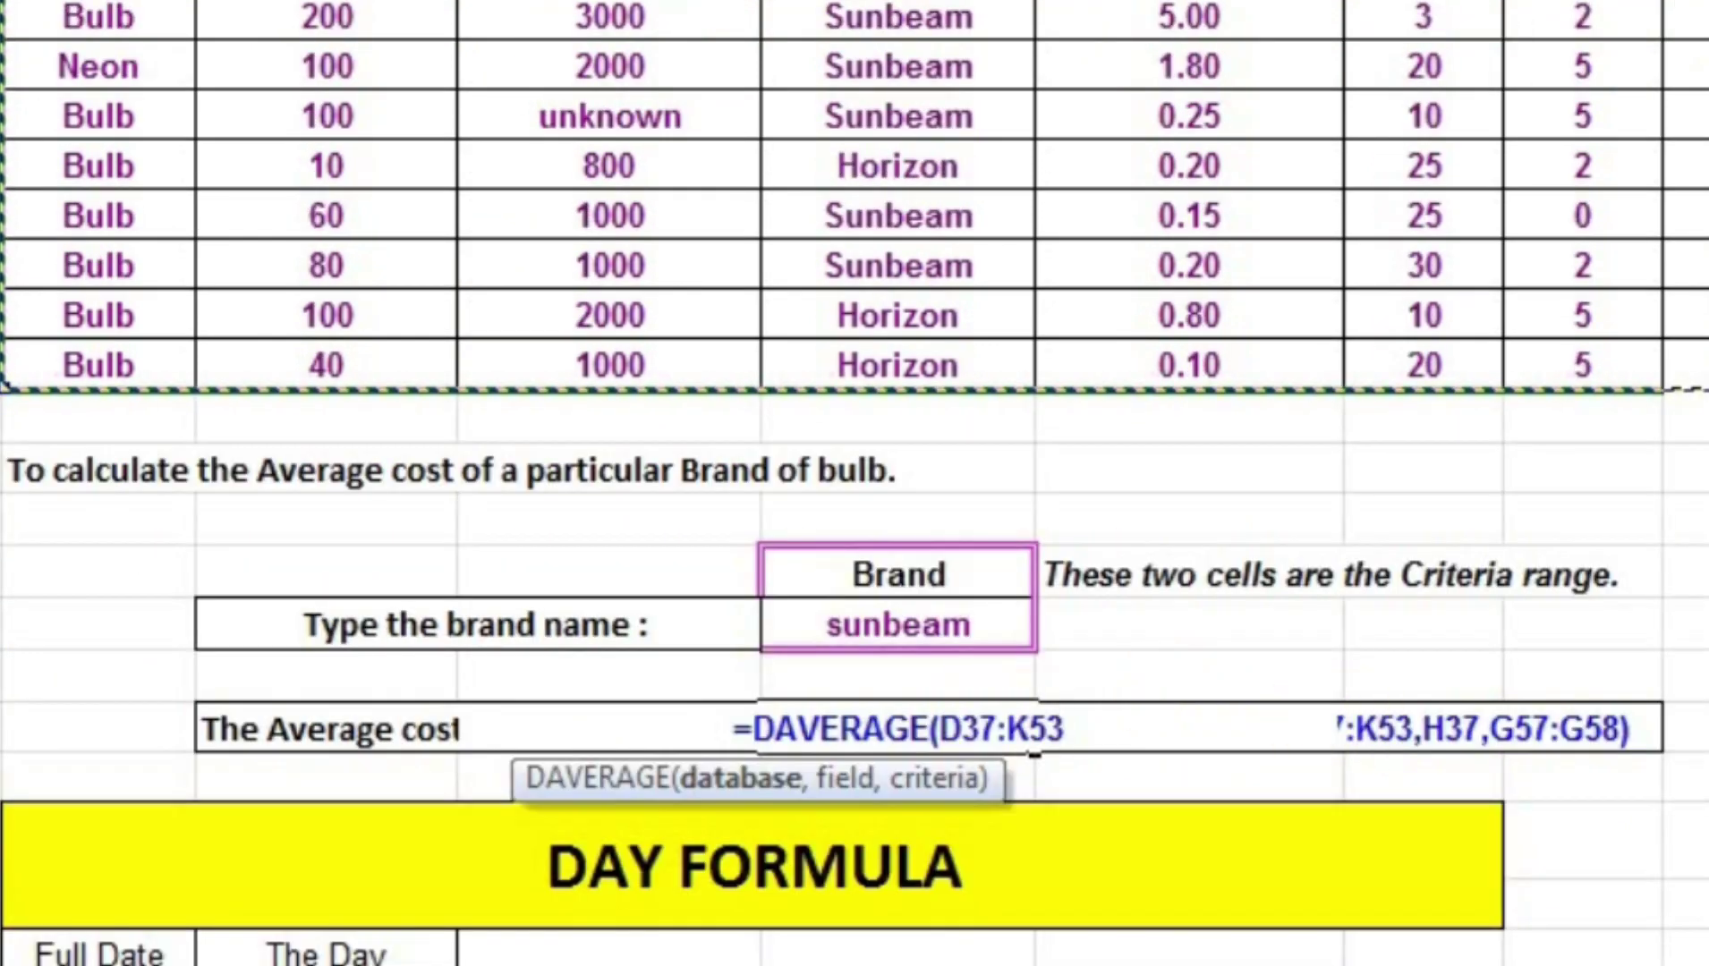
type(",")
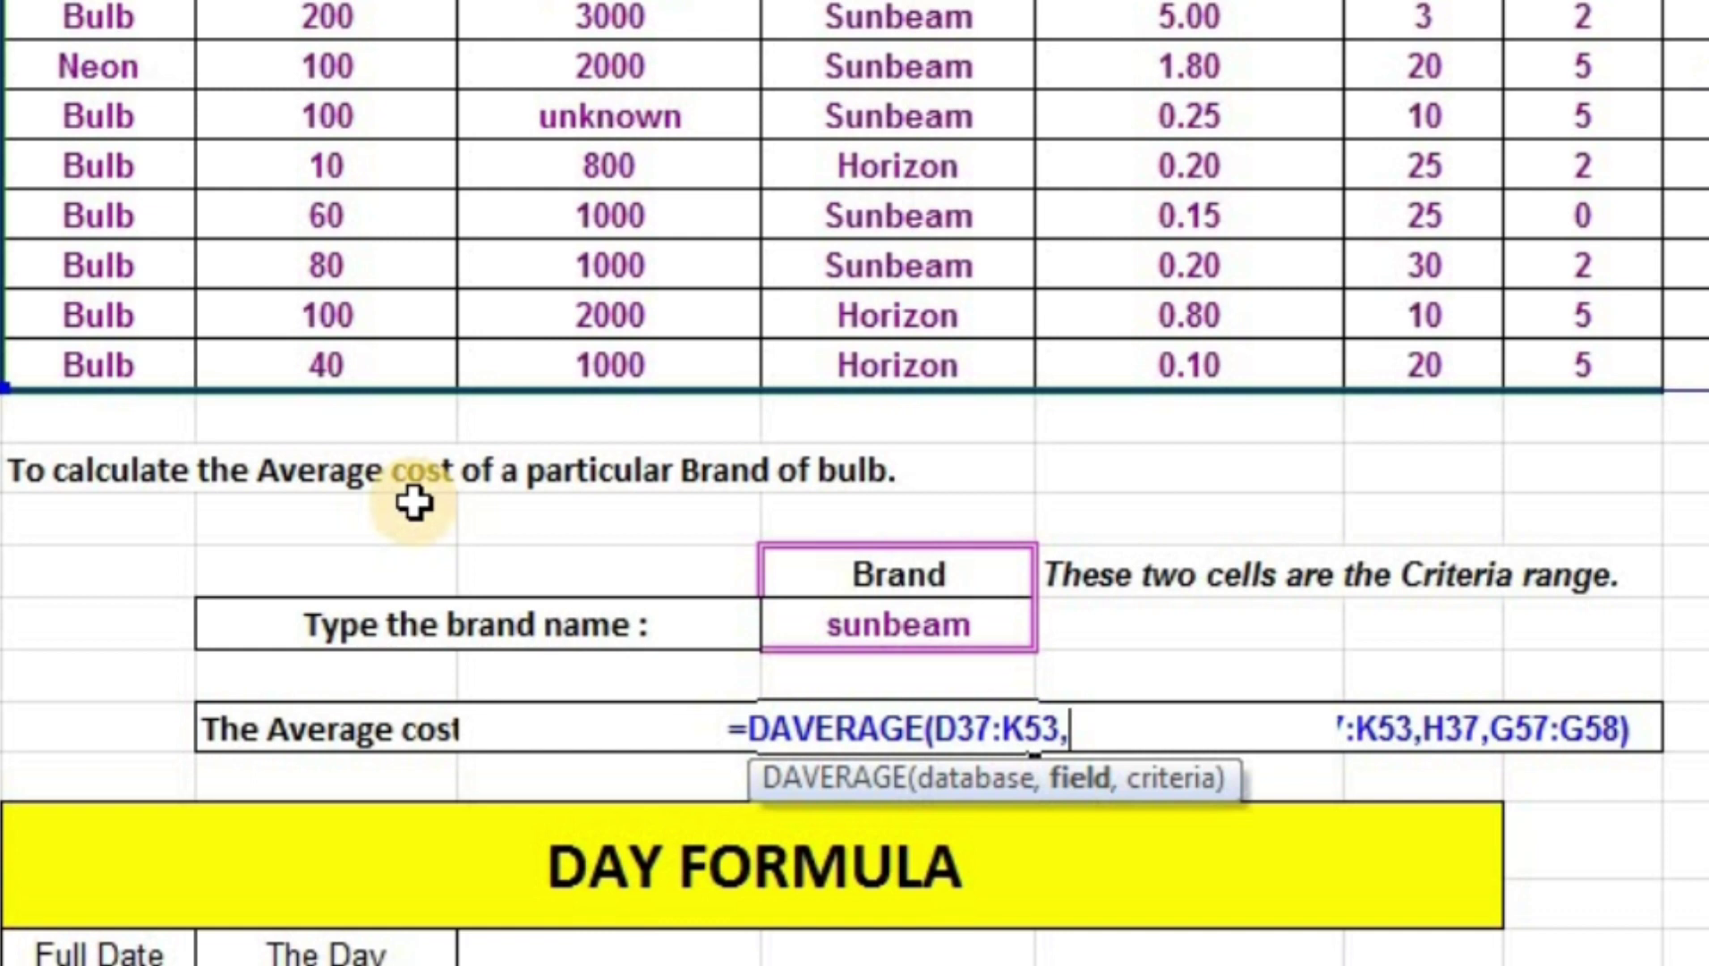
left_click(236, 481)
left_click_drag(49, 470, 895, 474)
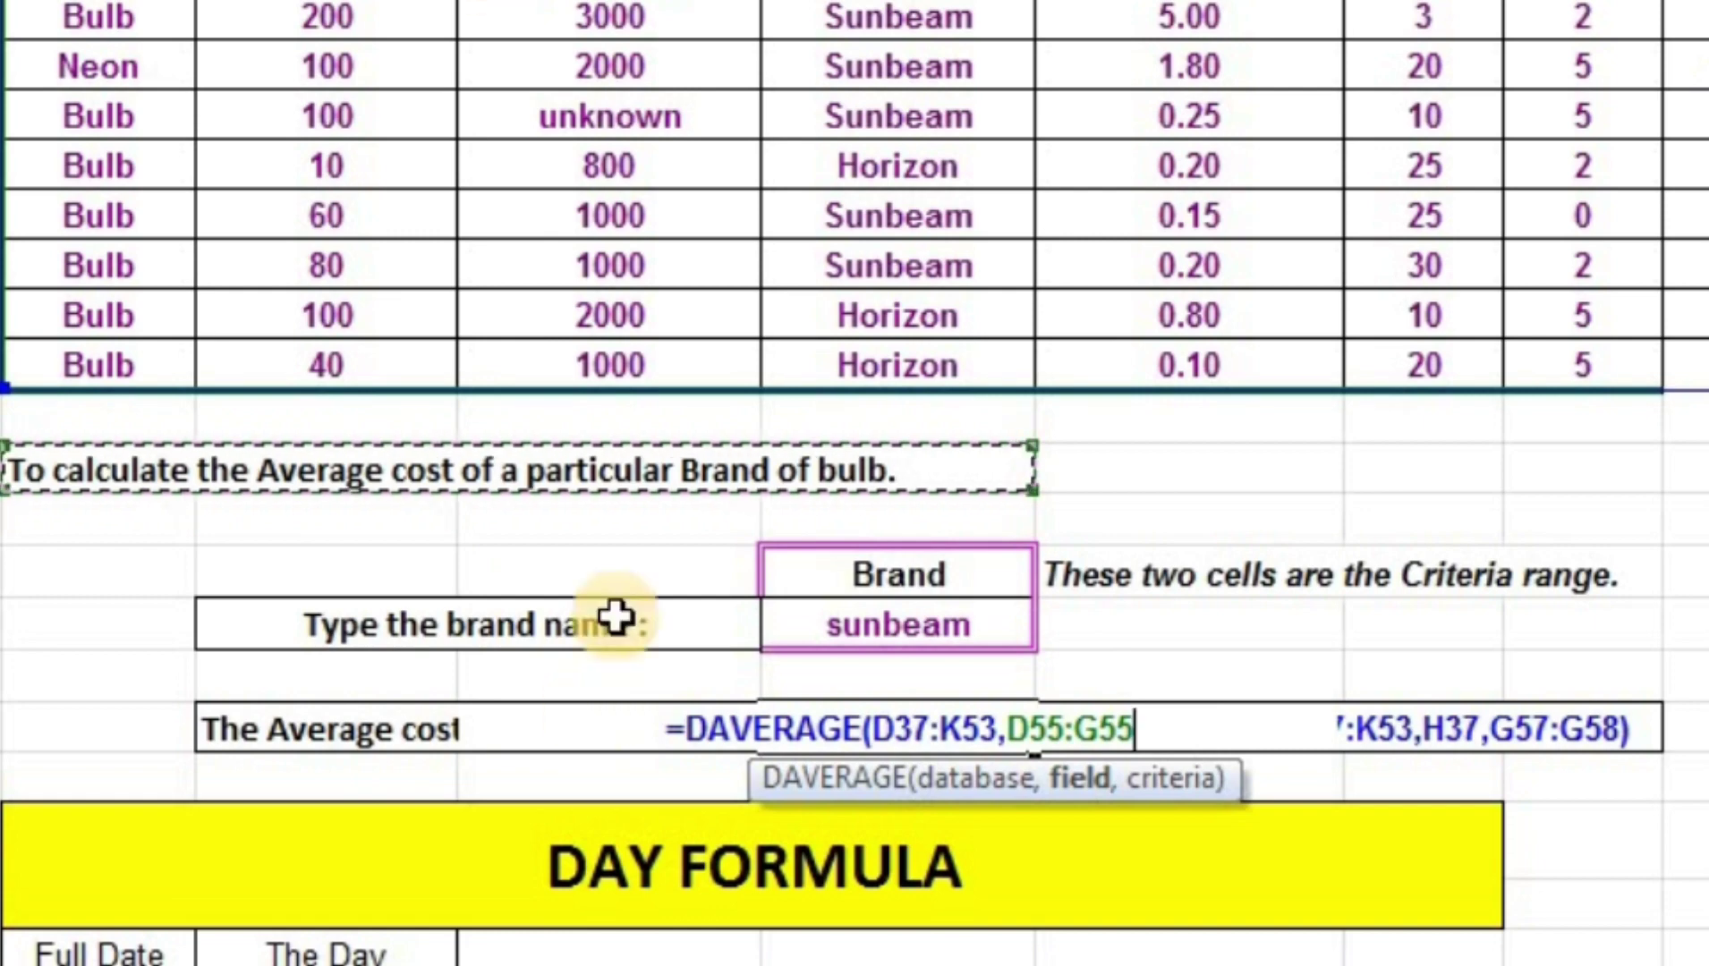
left_click(182, 509)
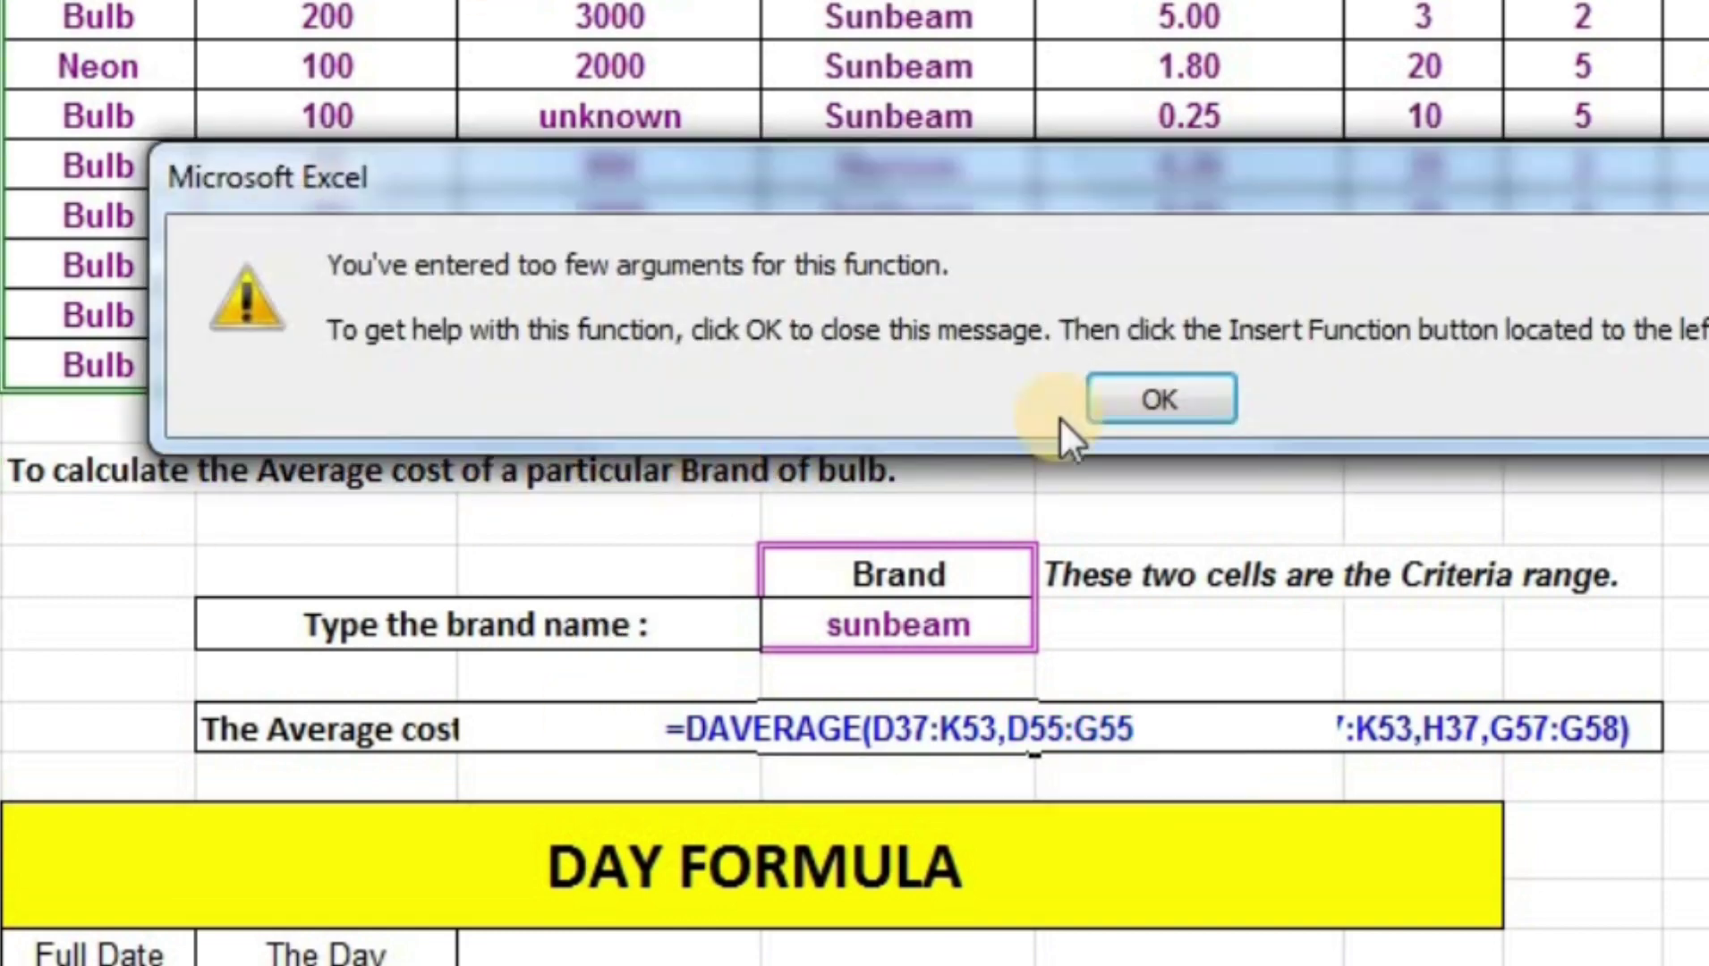
Dismiss the warning and replace the field argument with the Unit Cost header H37
left_click(1156, 396)
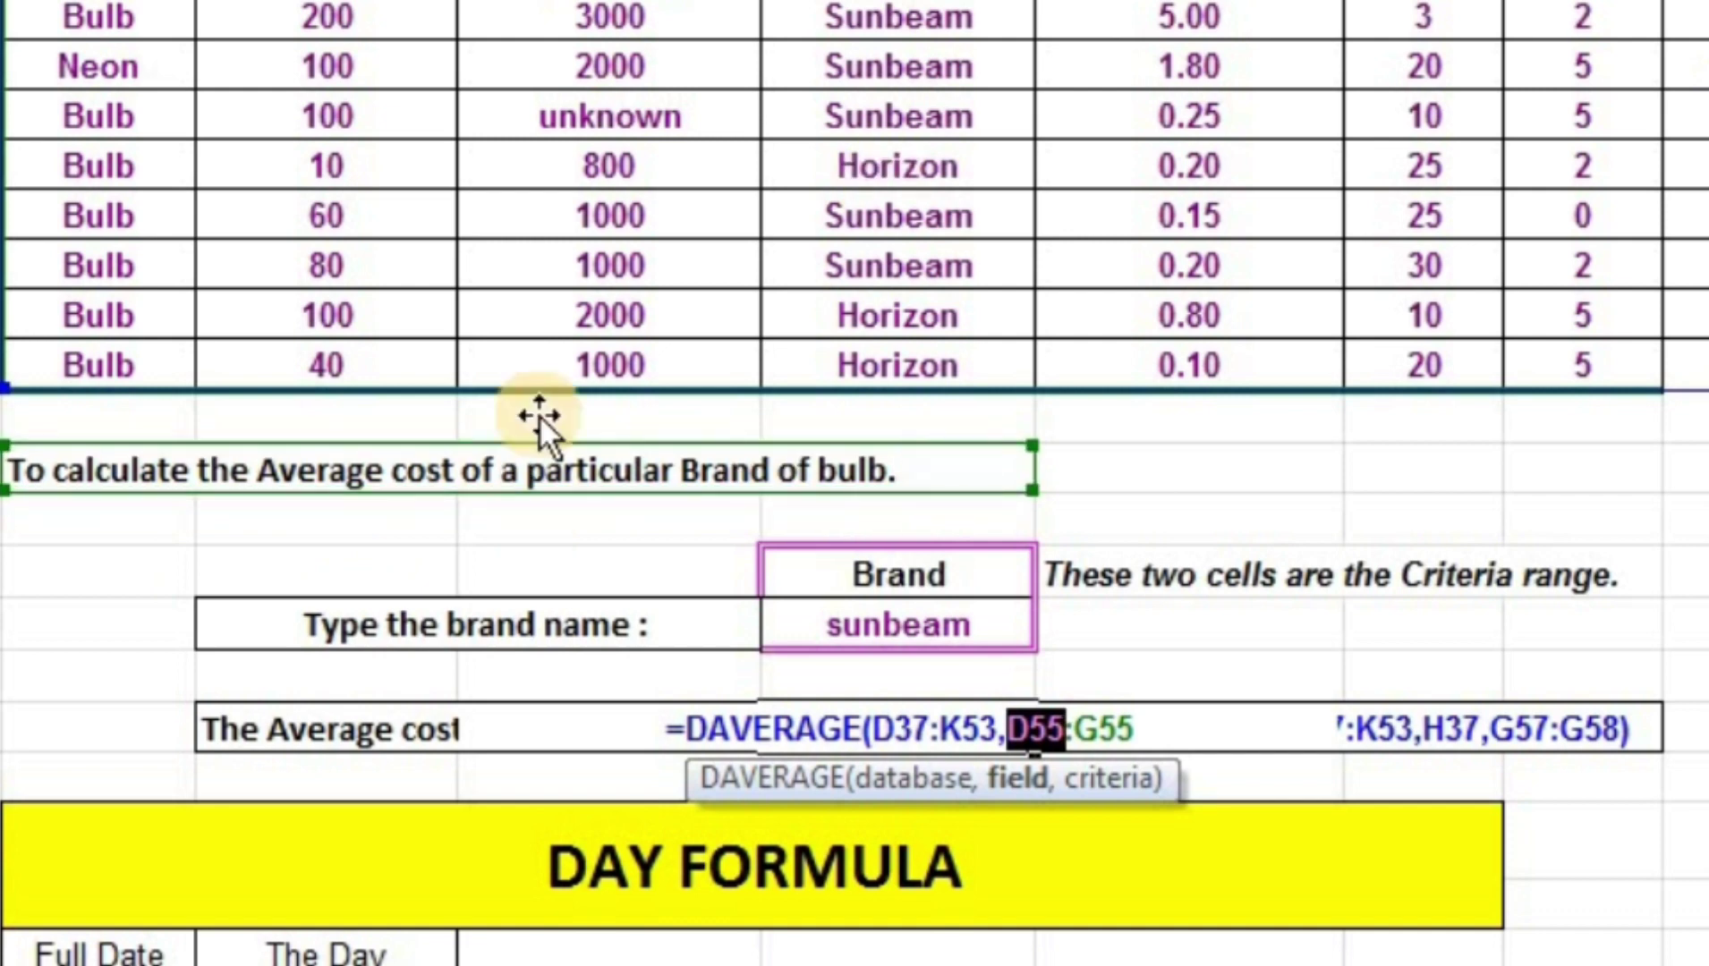
left_click(1256, 515)
left_click(637, 464)
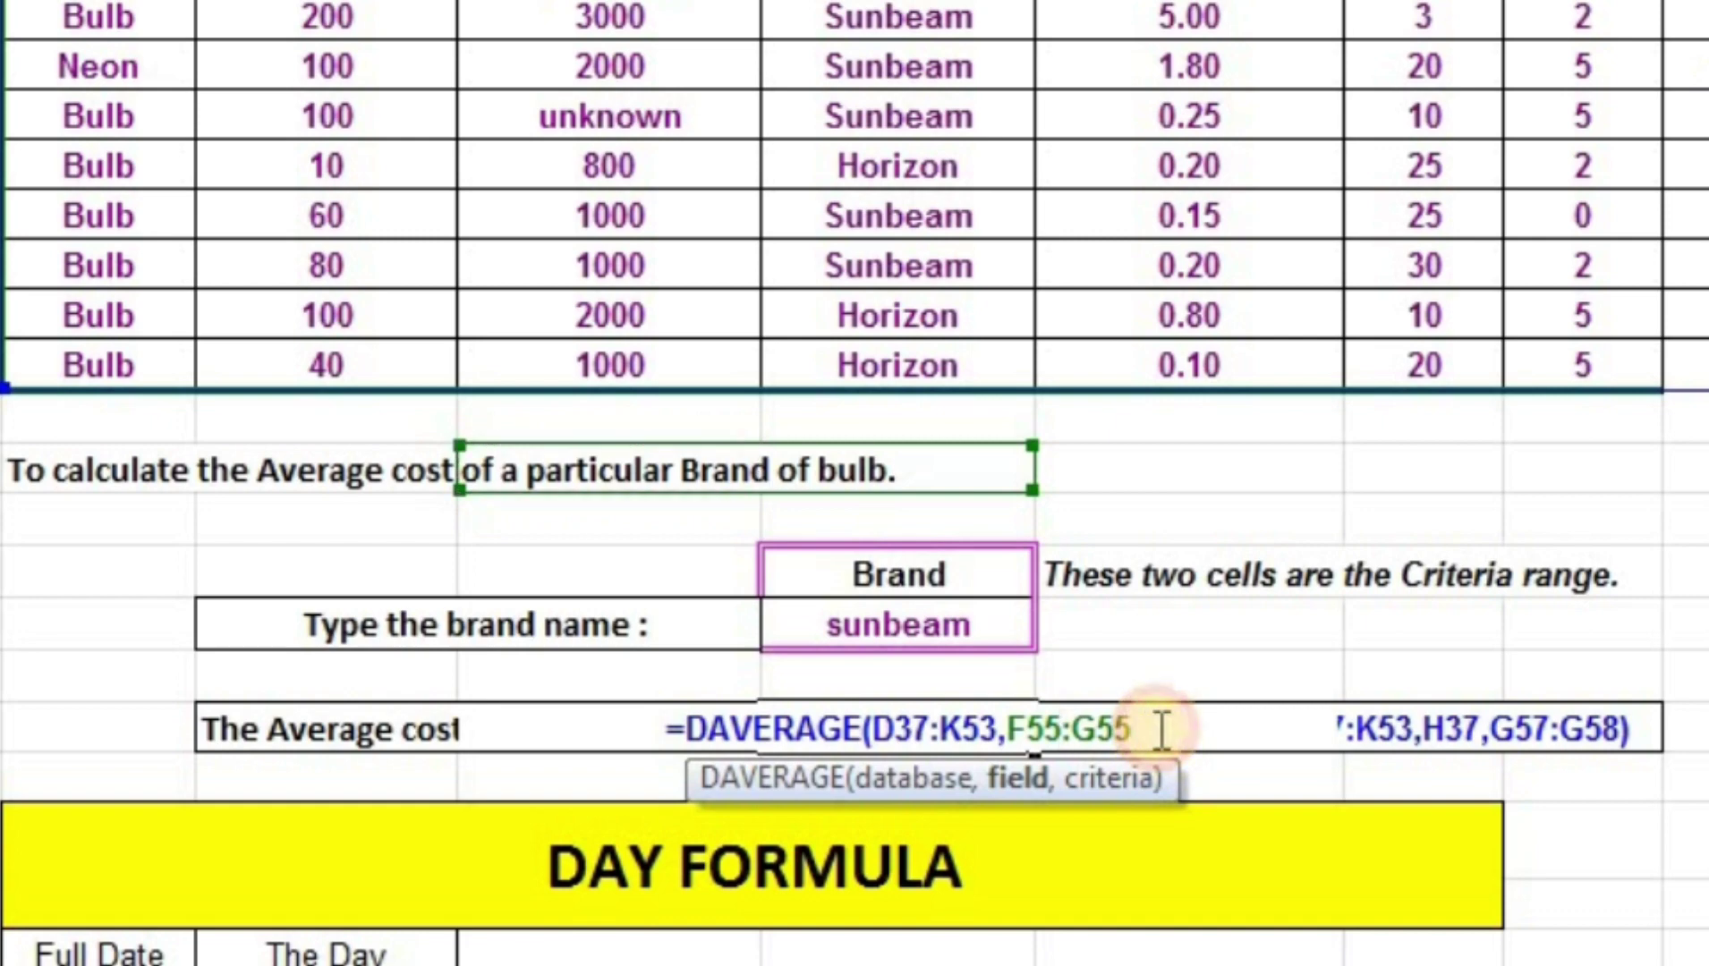
key("BackSpace")
key("BackSpace")
key("BackSpace")
key("BackSpace")
key("BackSpace")
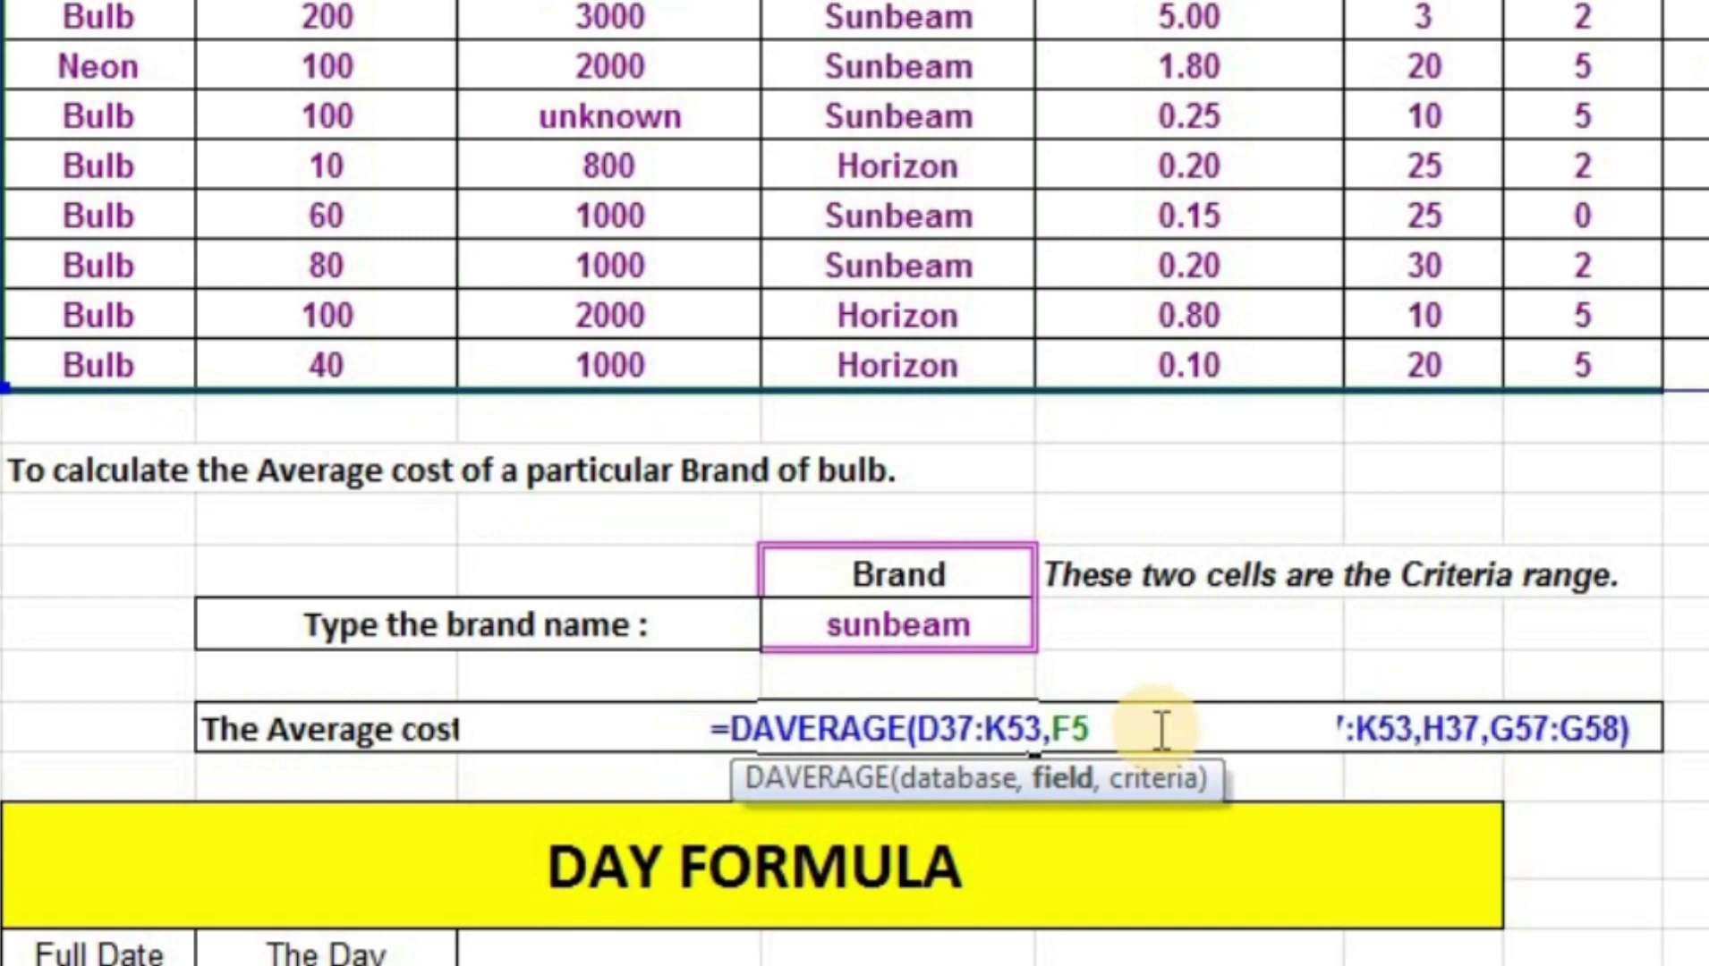
key("BackSpace")
key("BackSpace")
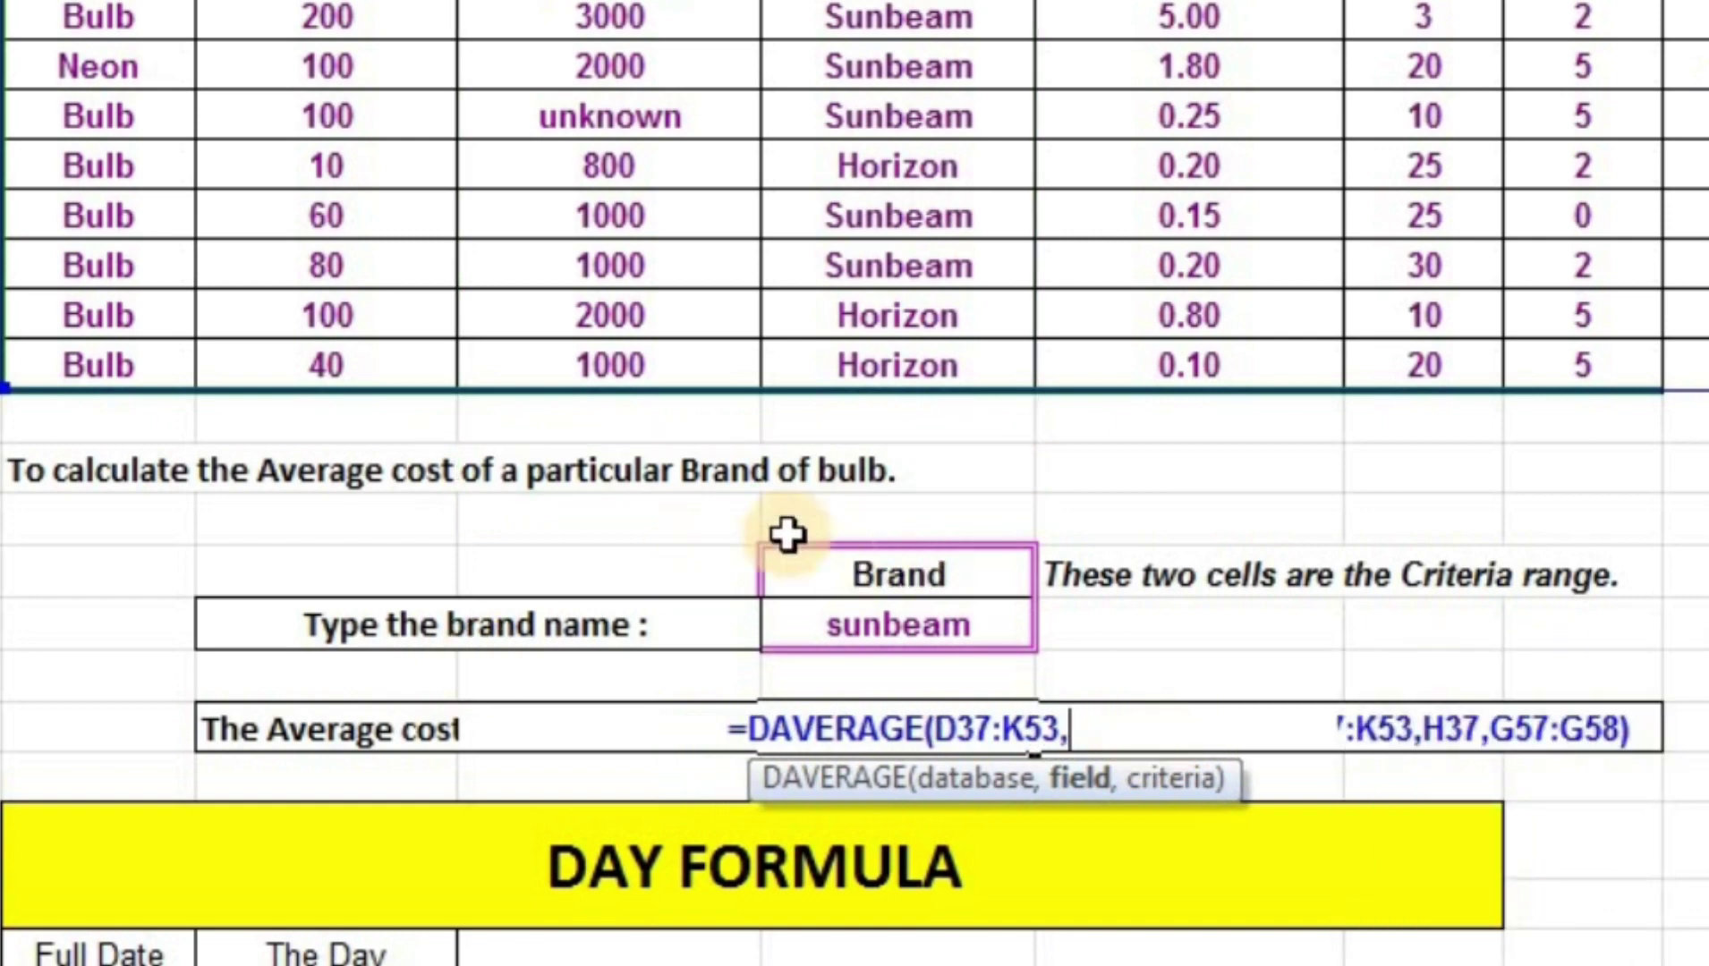
scroll(1053, 332, "up", 2)
scroll(1053, 332, "up", 3)
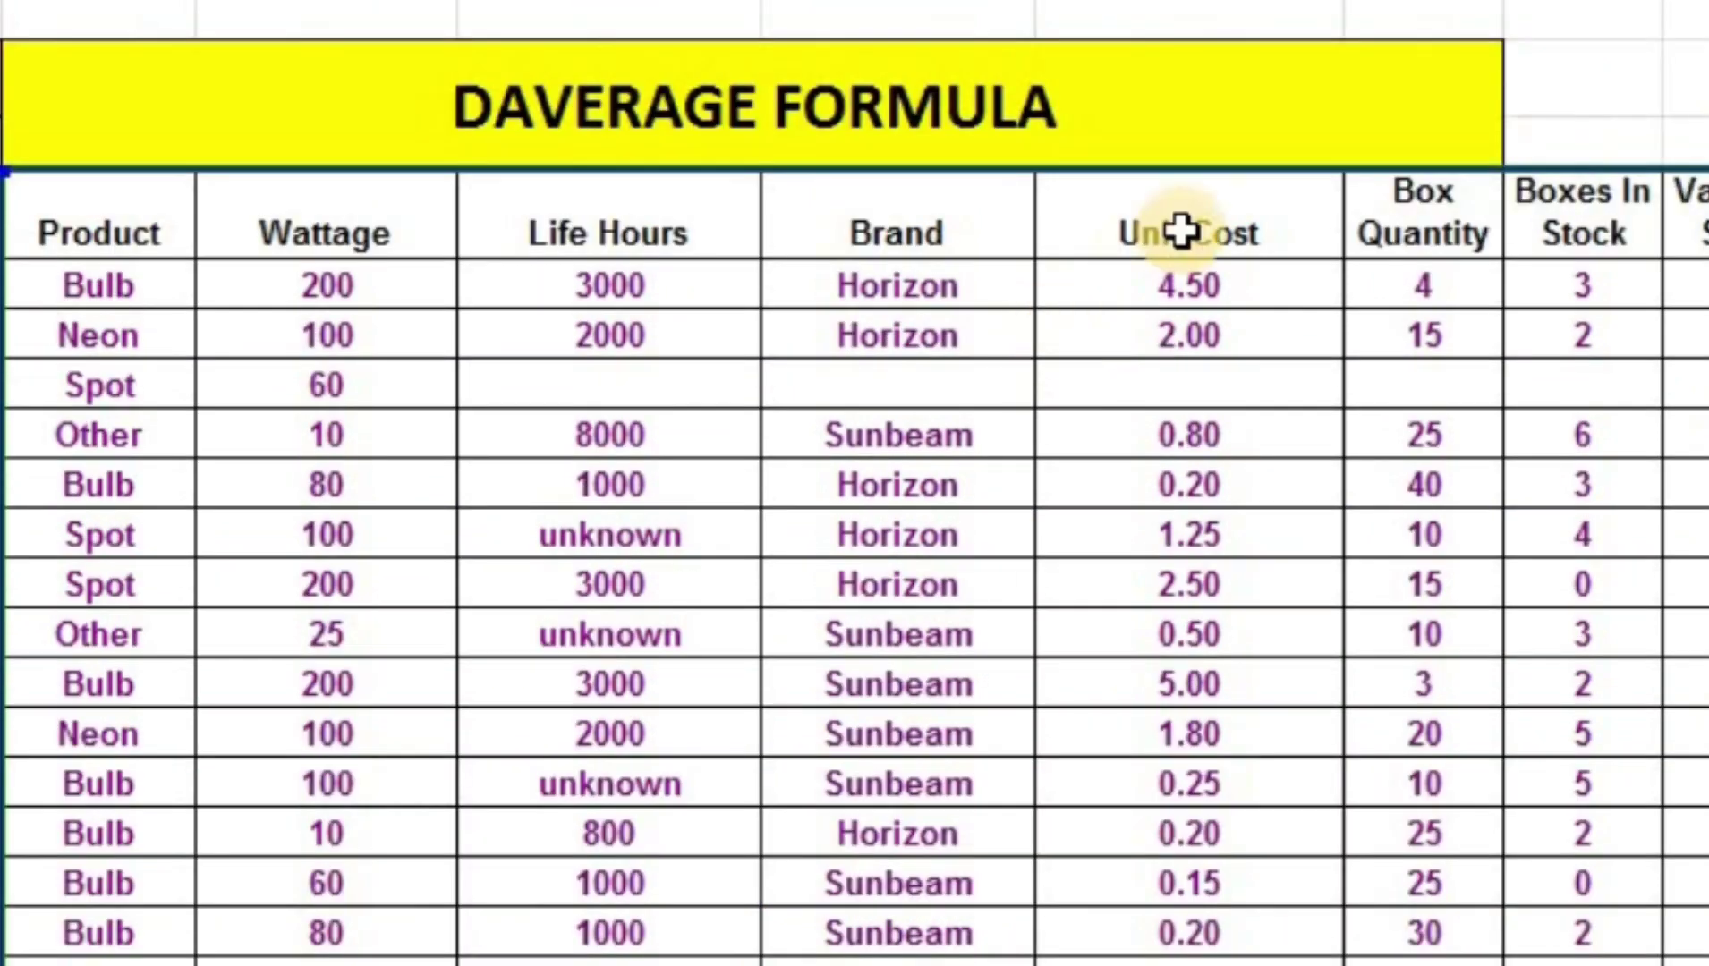
left_click(1181, 232)
scroll(1246, 511, "down", 2)
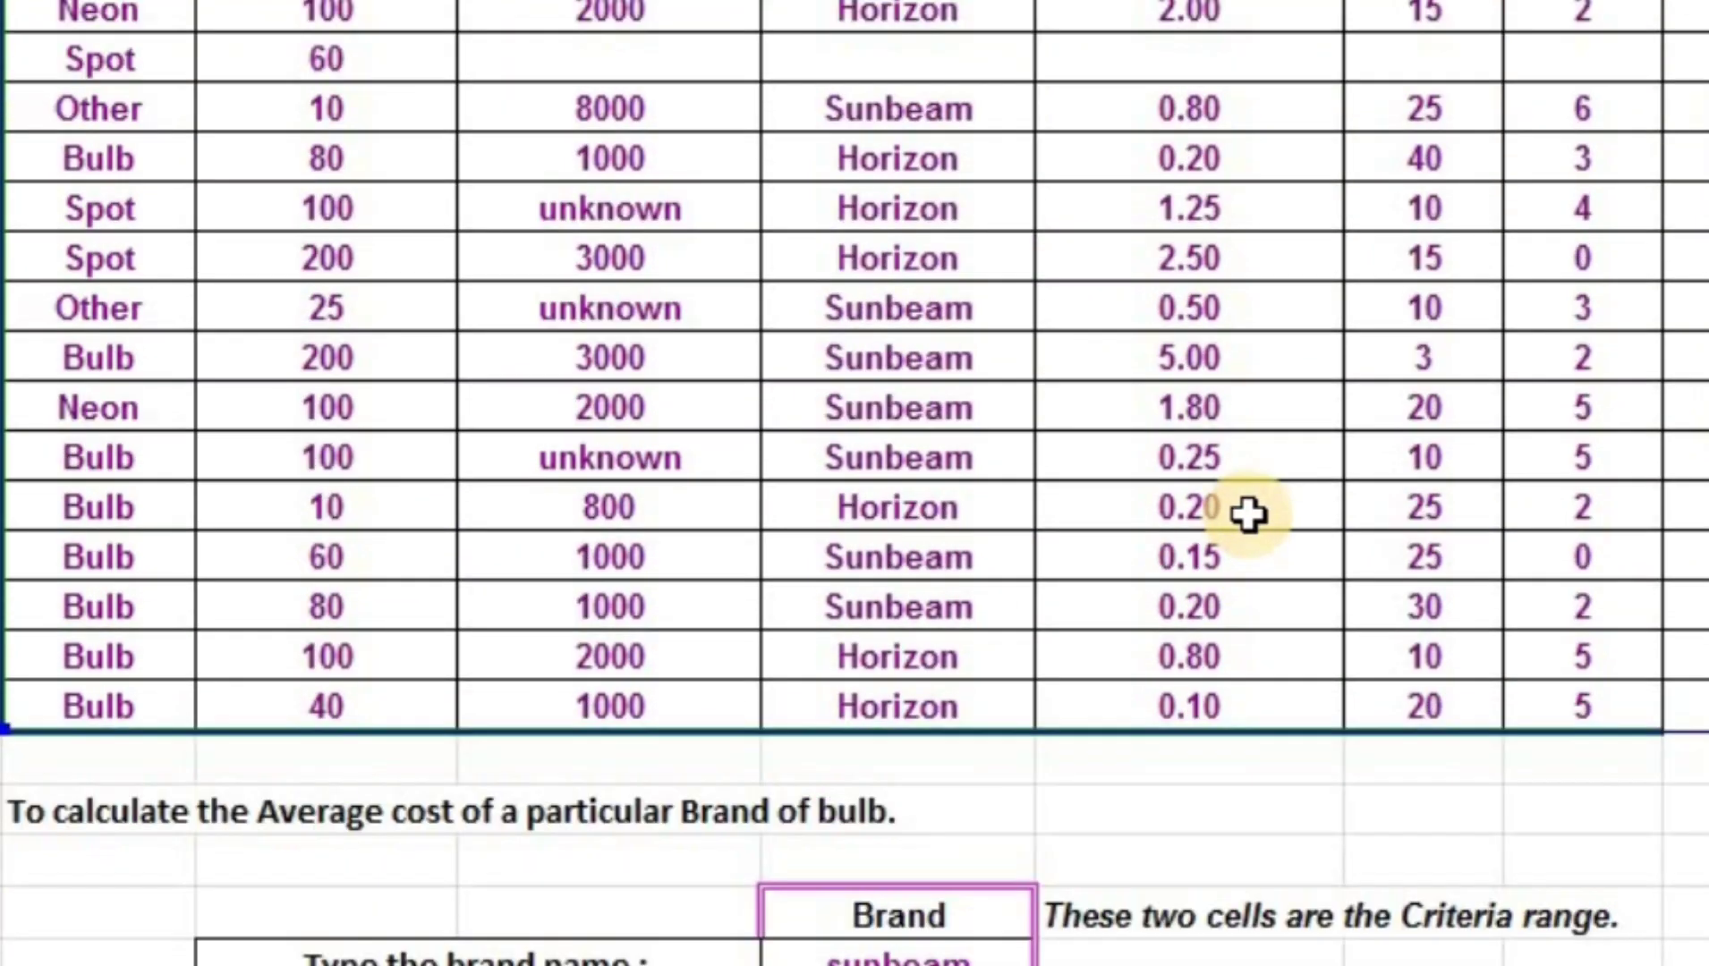
scroll(1137, 686, "down", 3)
Add G57:G58 as the criteria and commit, showing sunbeam's average cost of 1.24
type(",")
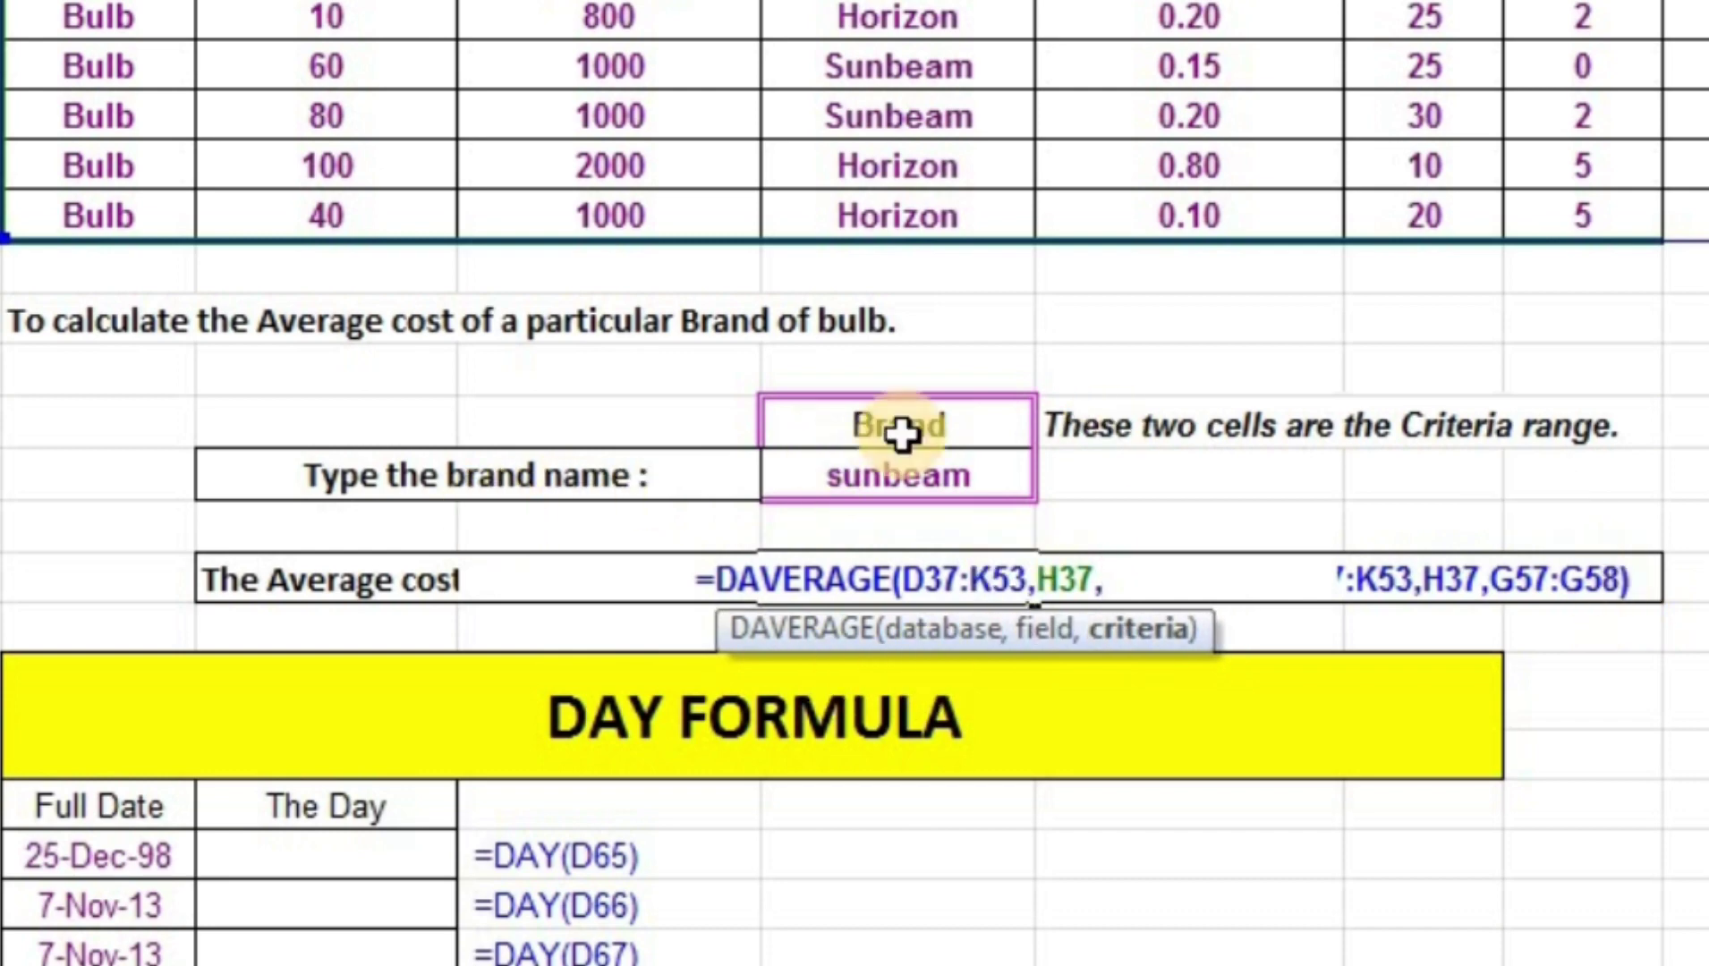
left_click_drag(931, 427, 934, 467)
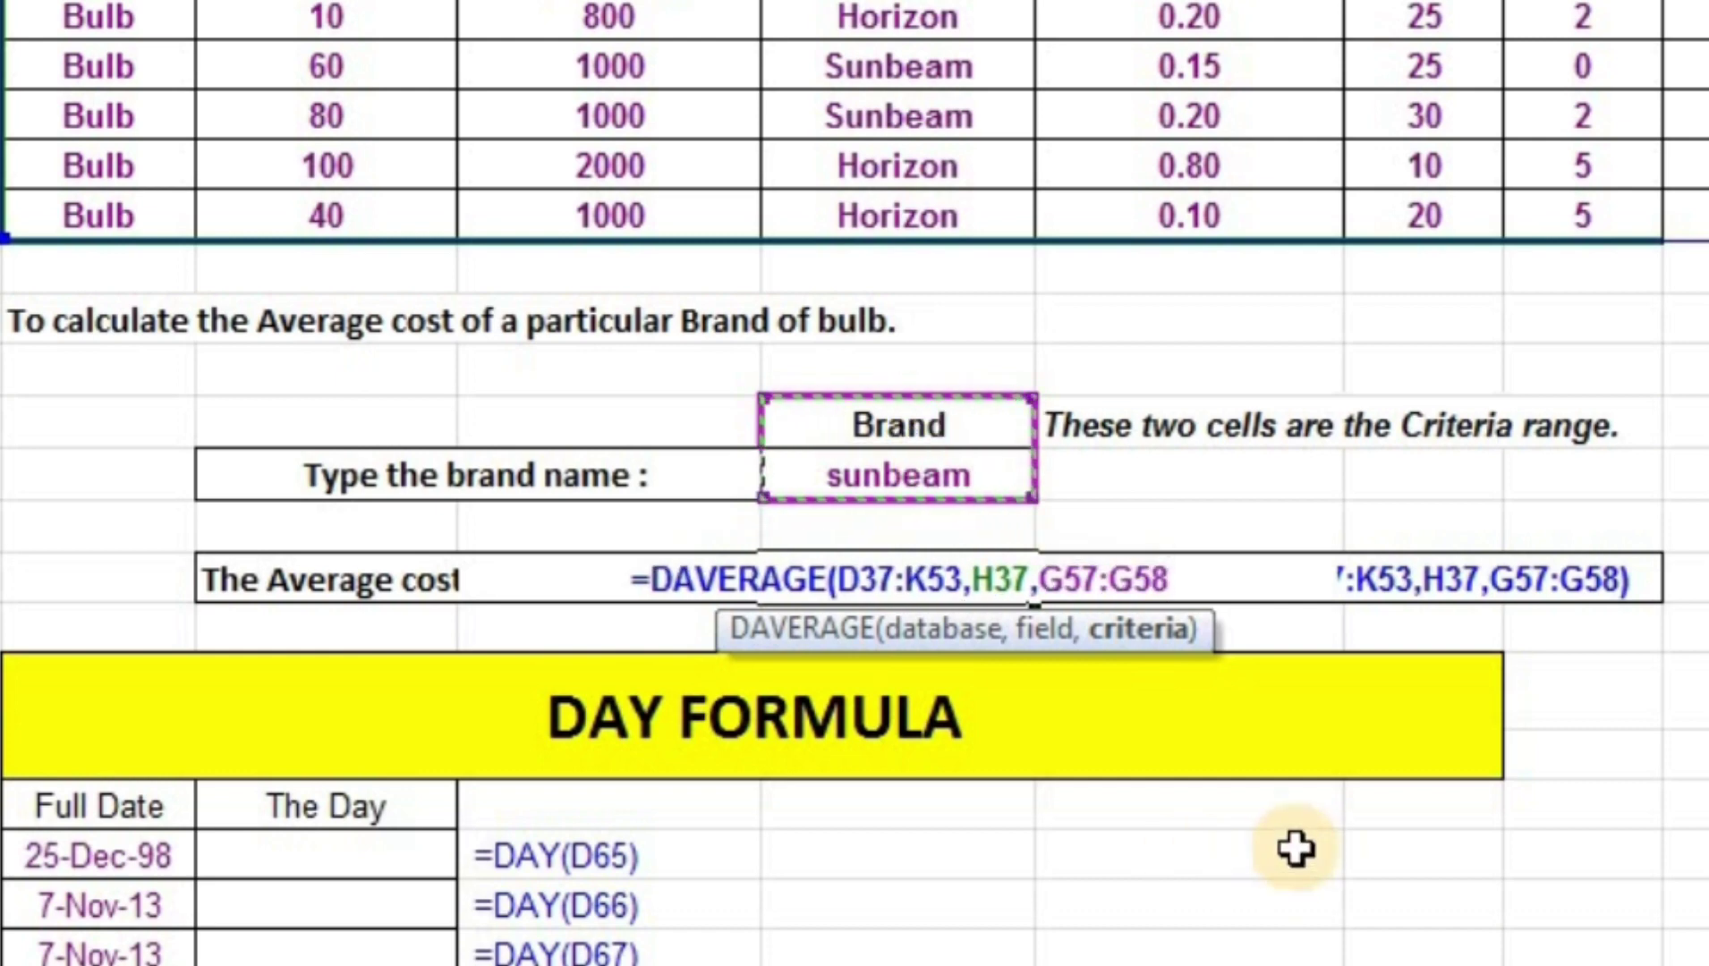
type(")")
key("Return")
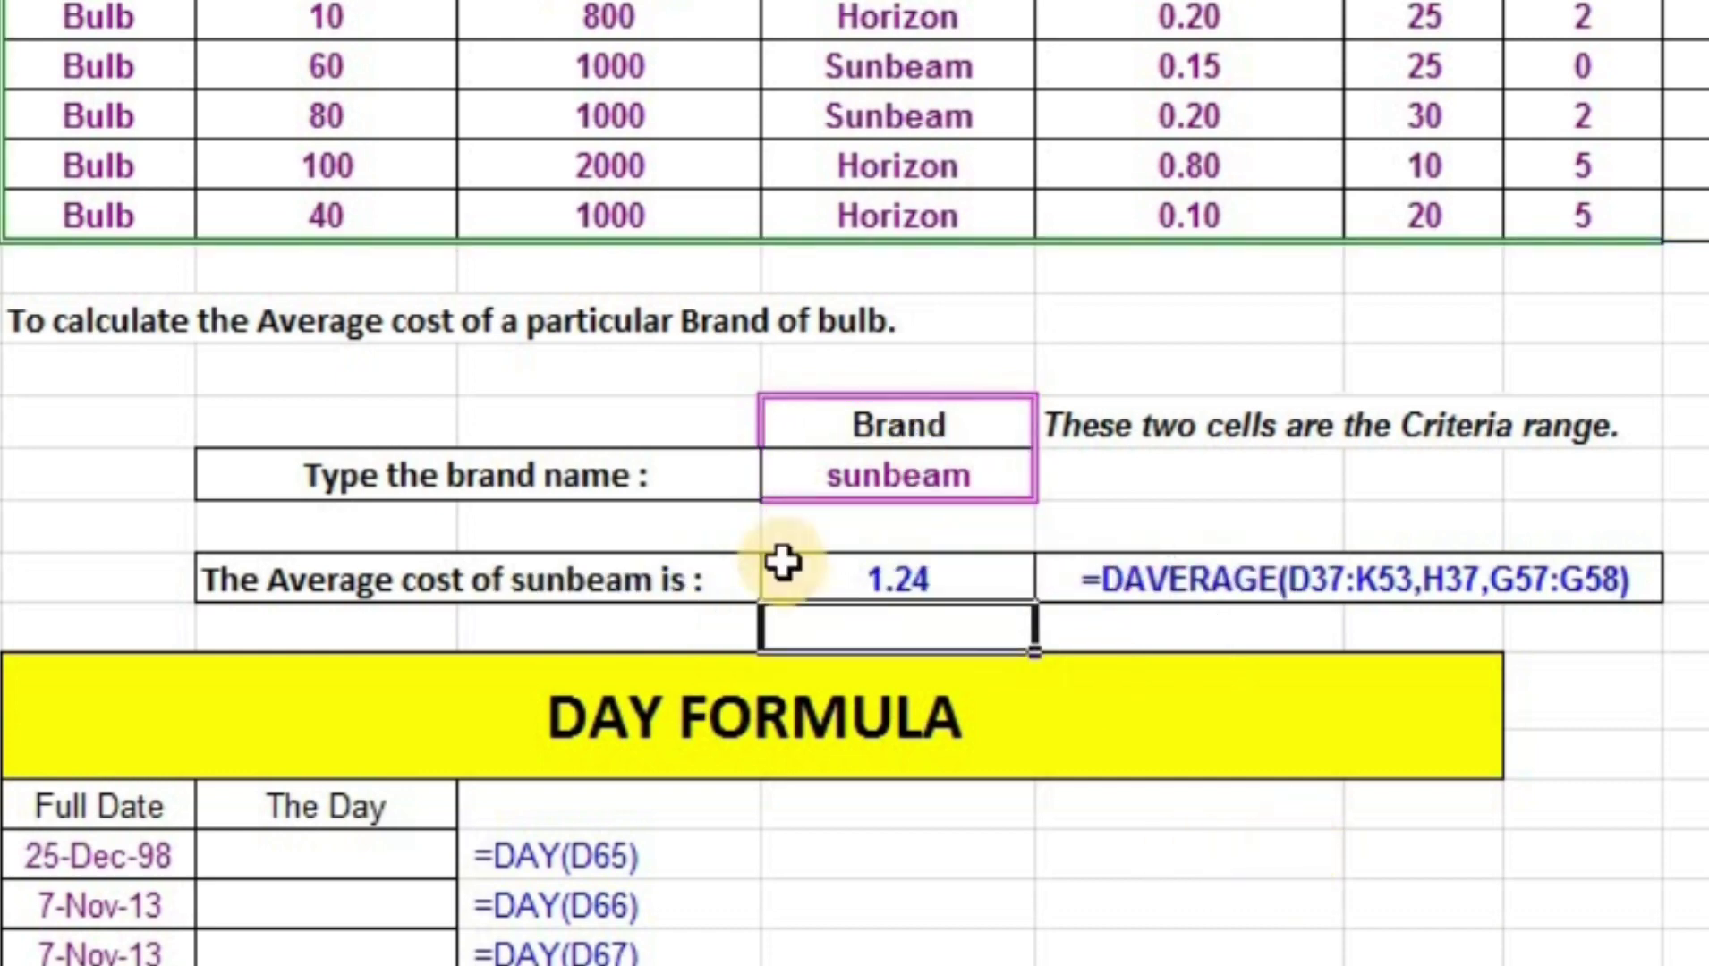
scroll(1118, 506, "up", 3)
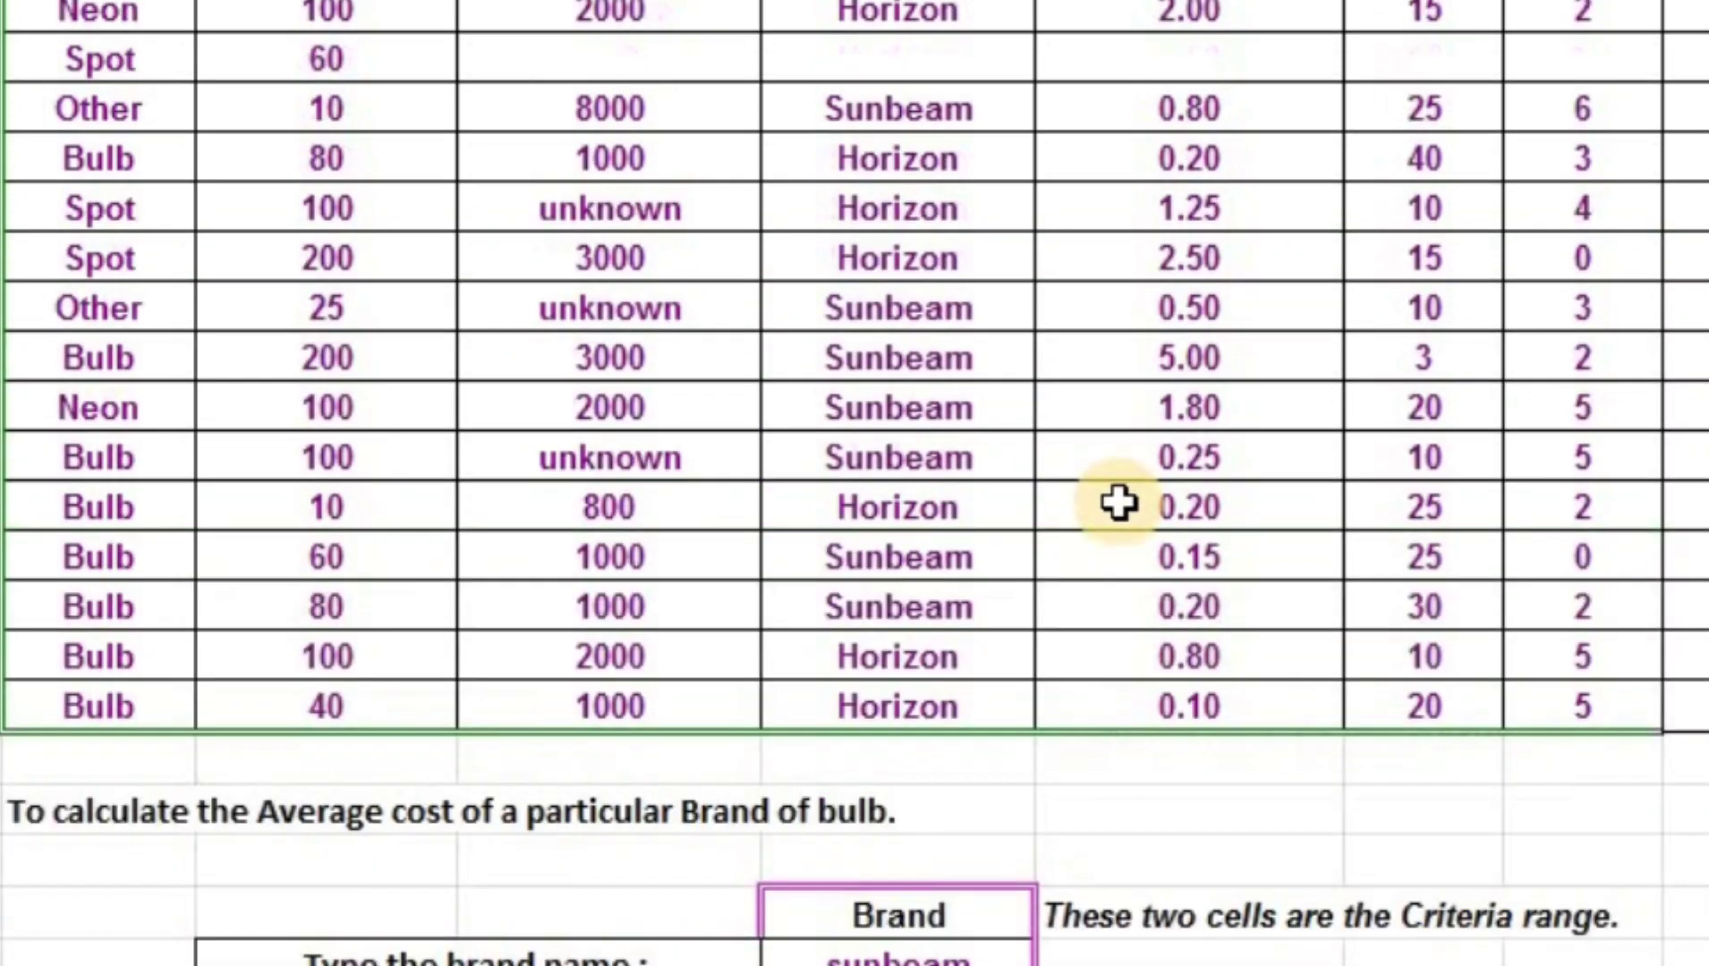
scroll(1099, 347, "up", 2)
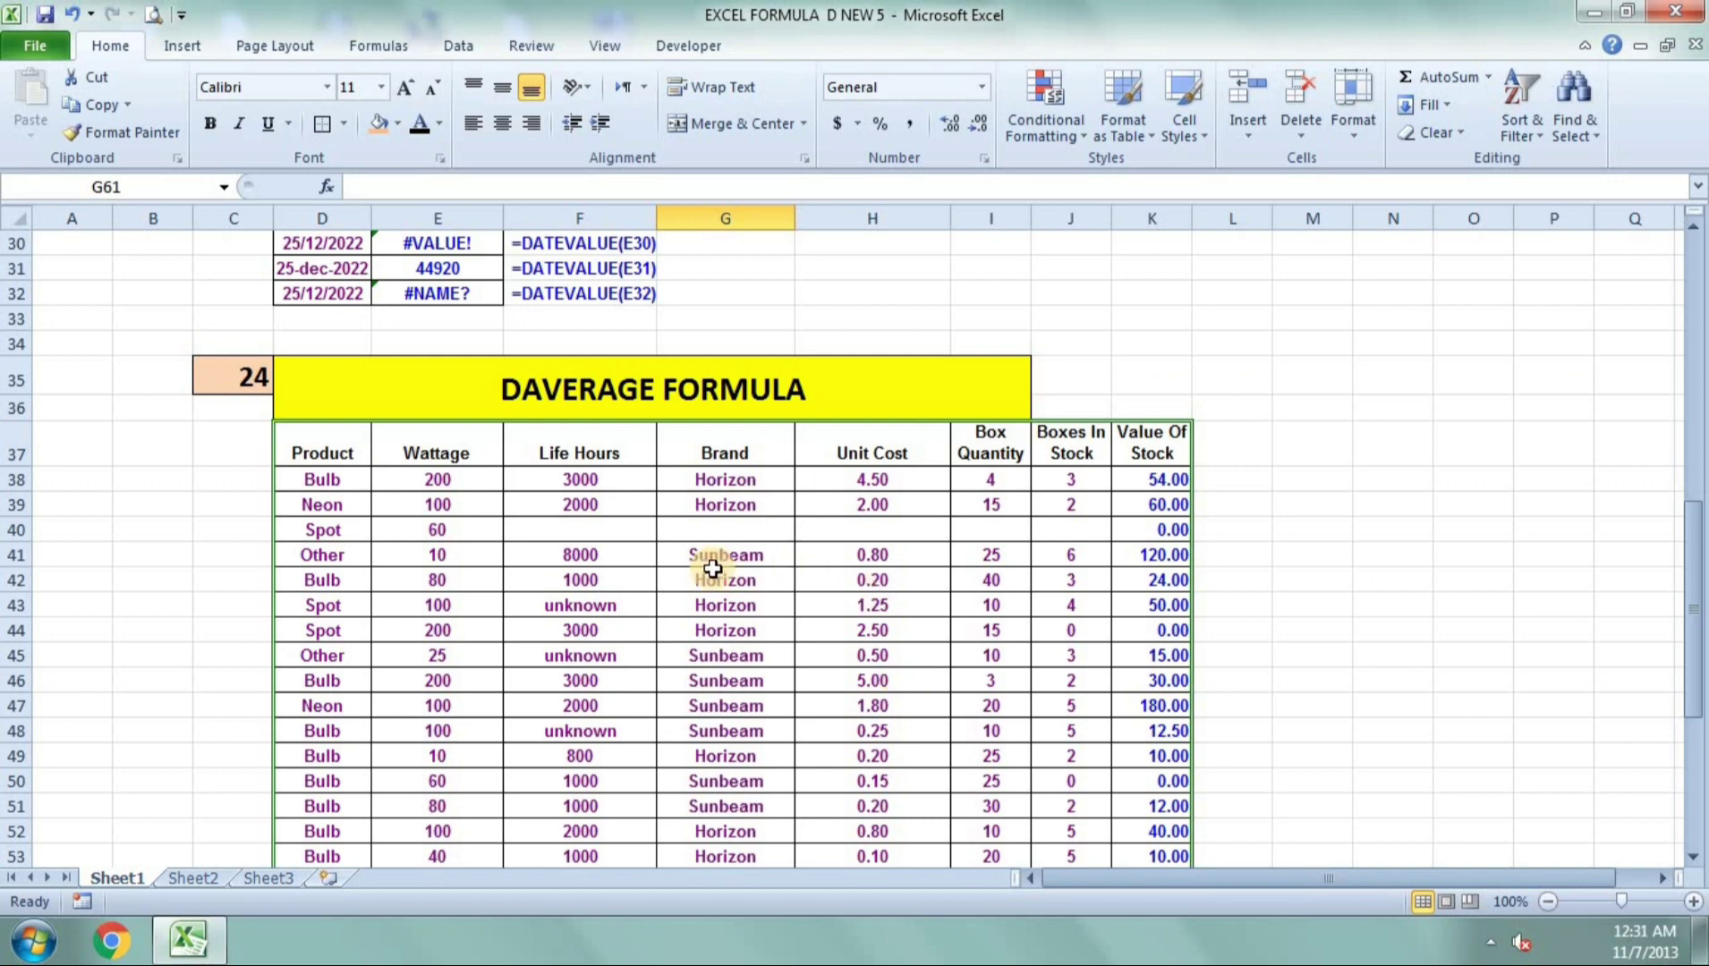
scroll(713, 569, "down", 3)
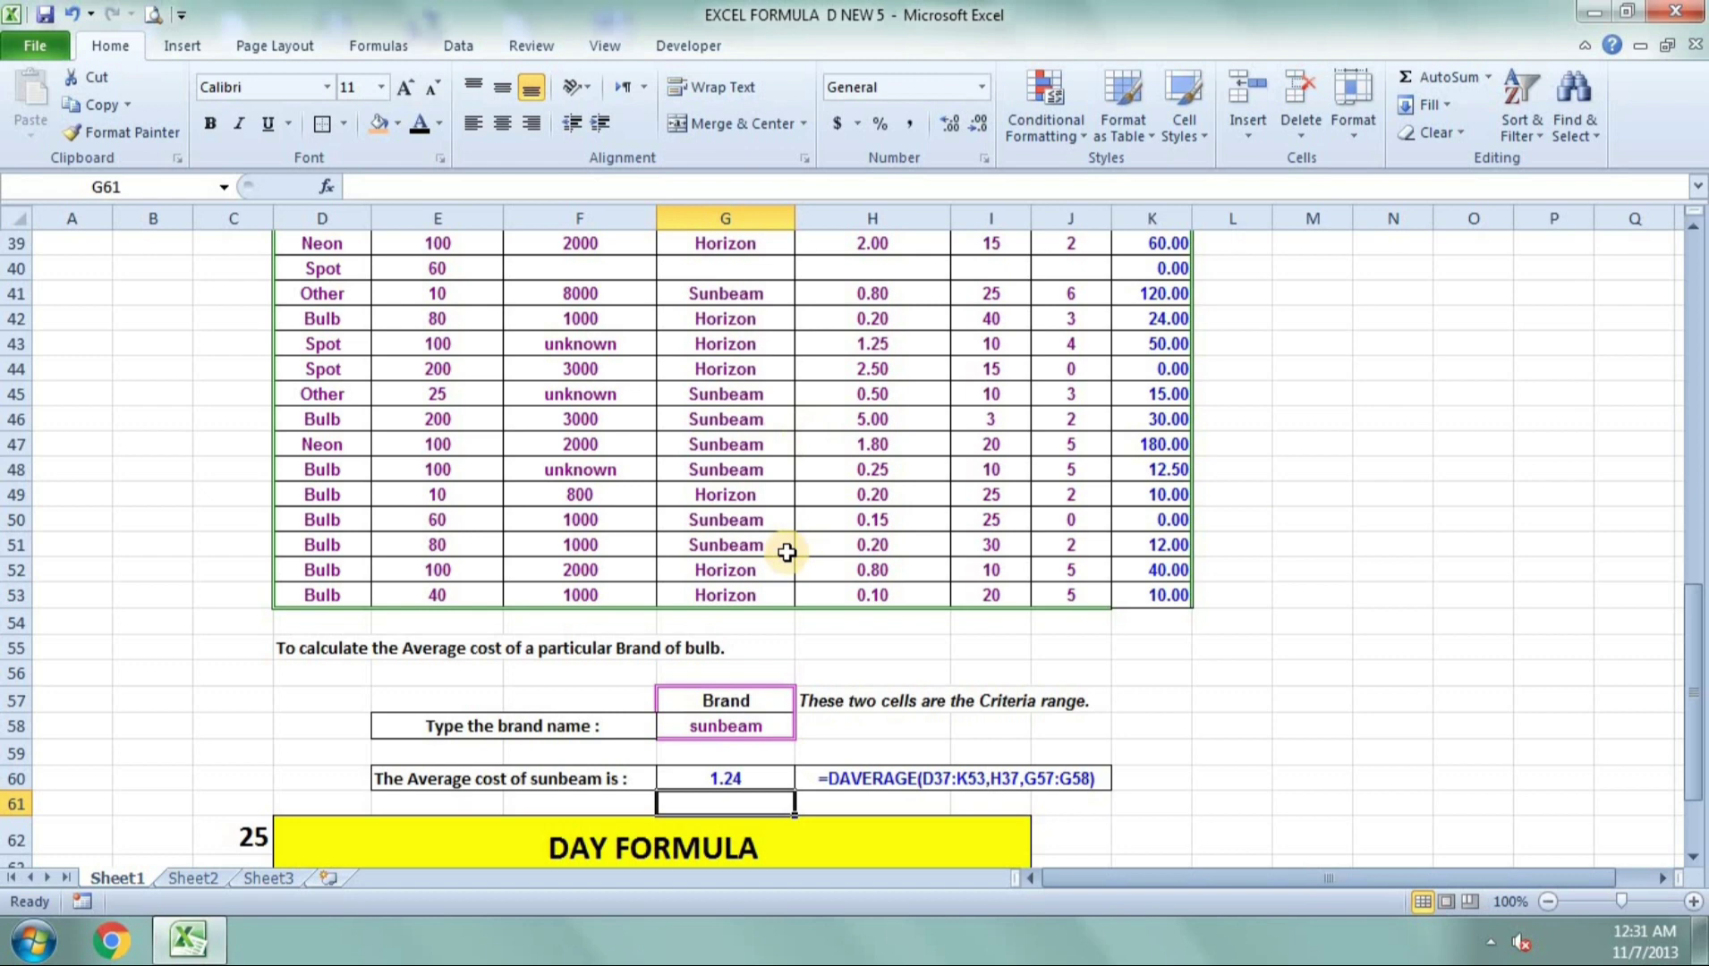
scroll(789, 640, "up", 3)
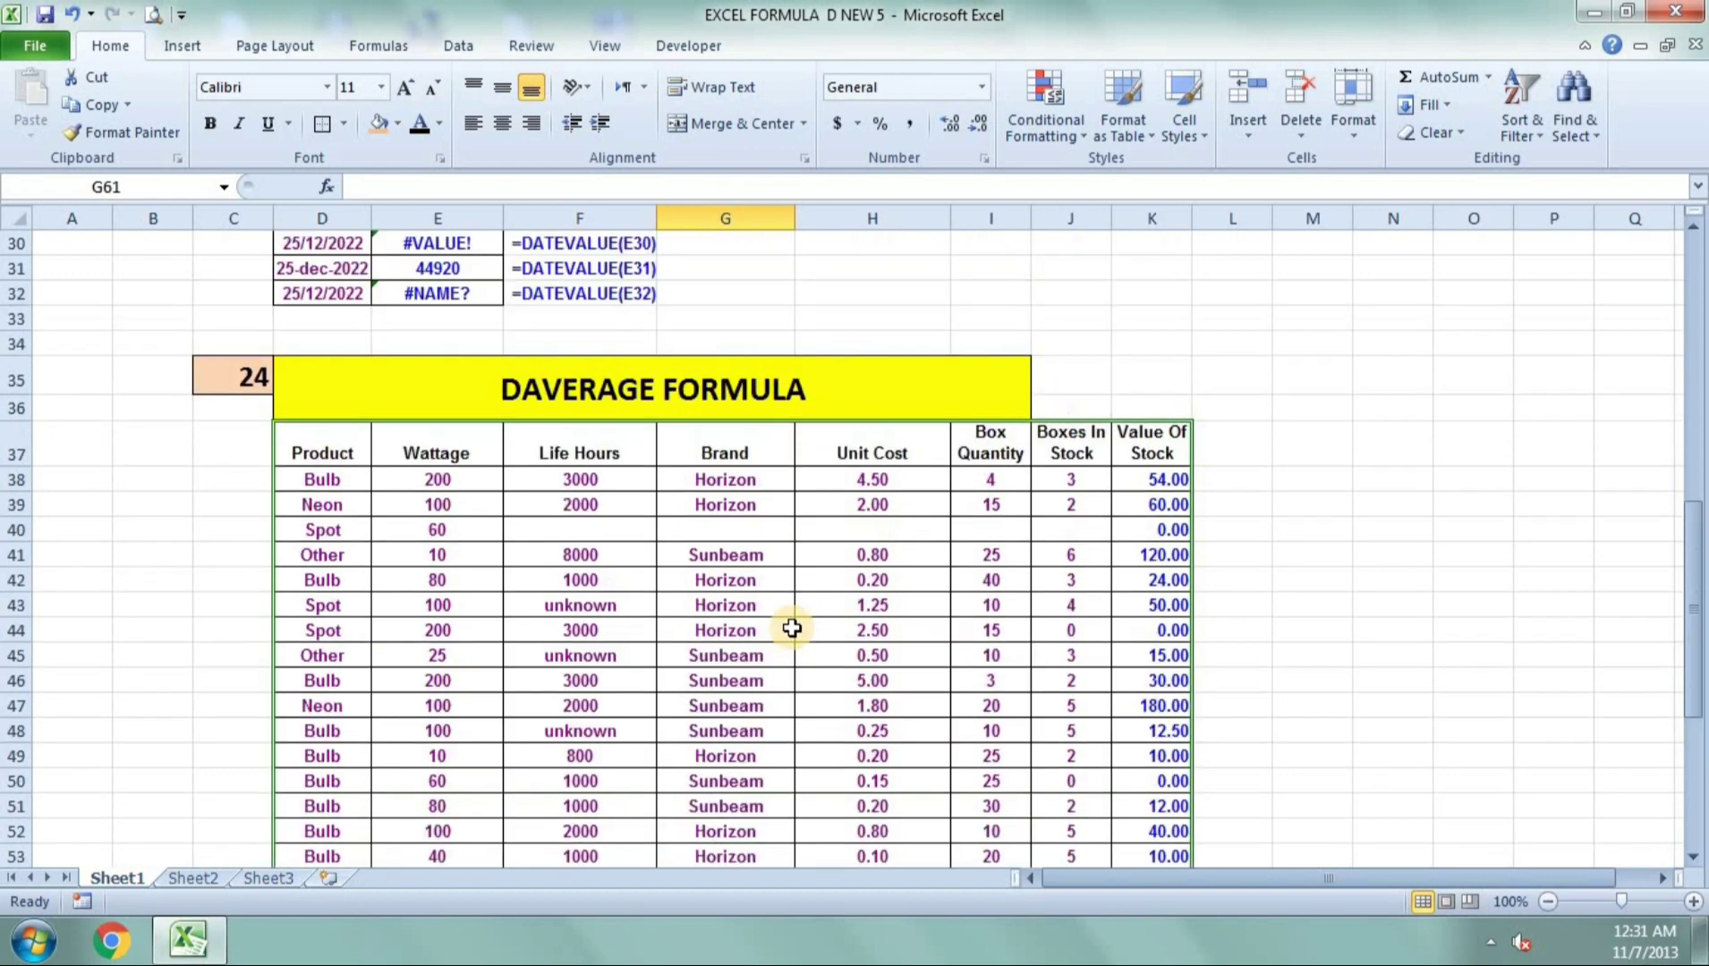
left_click(873, 553)
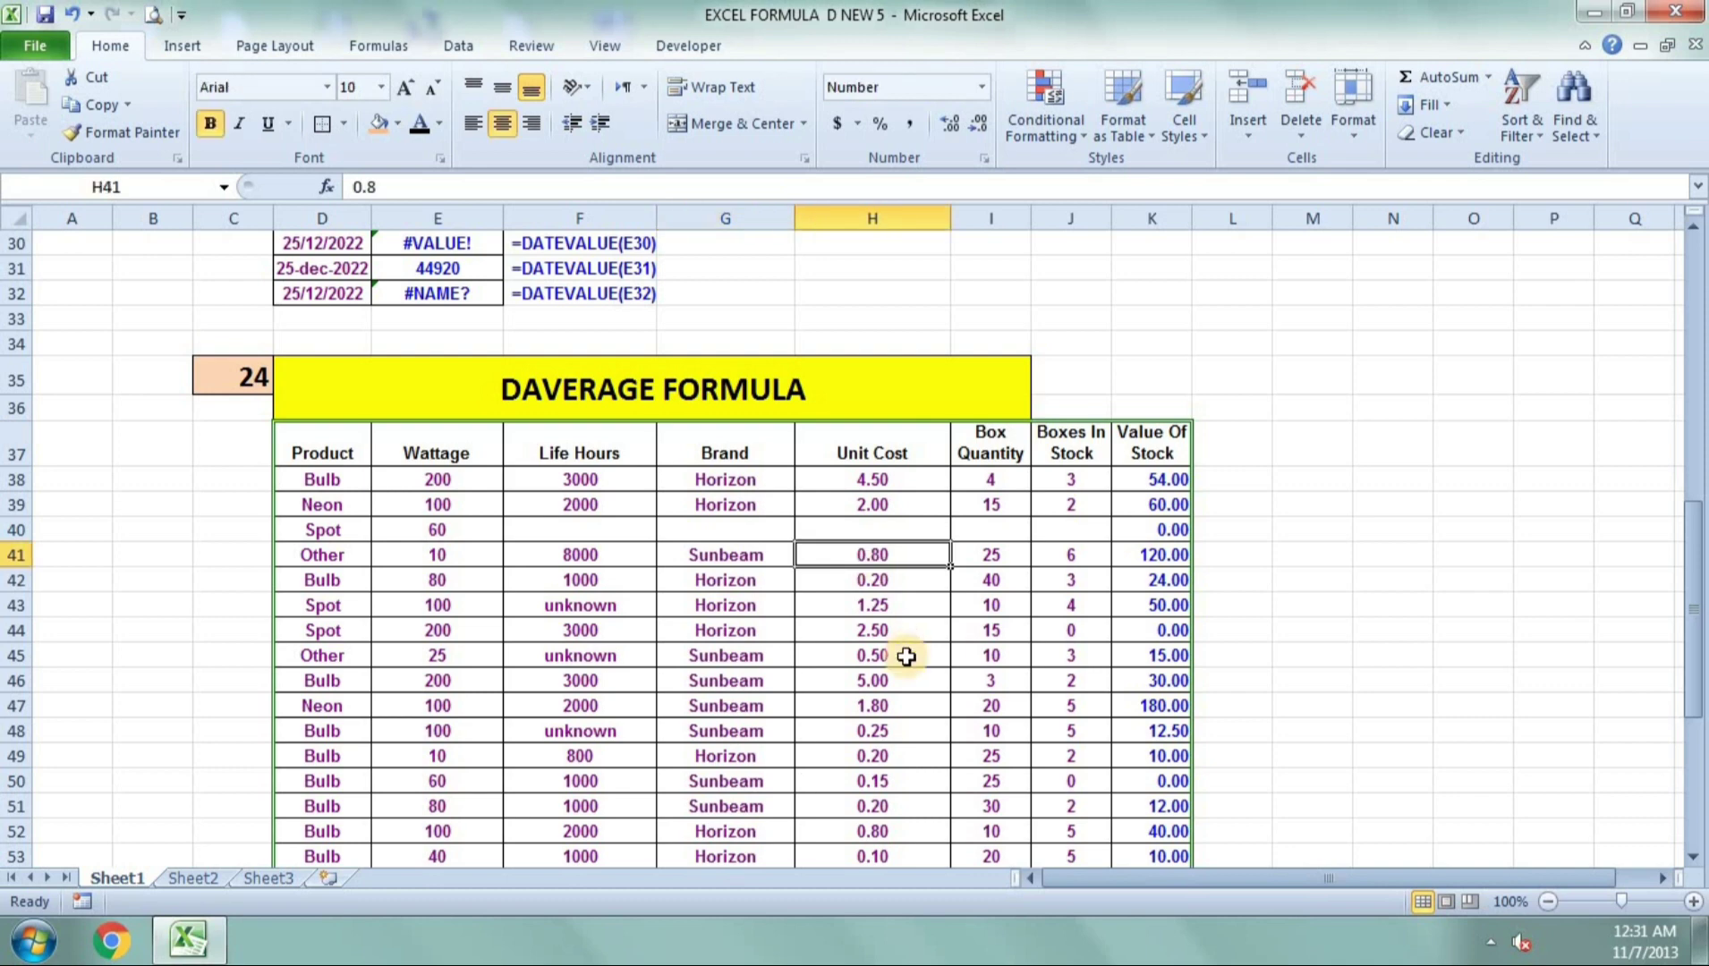
left_click(848, 659)
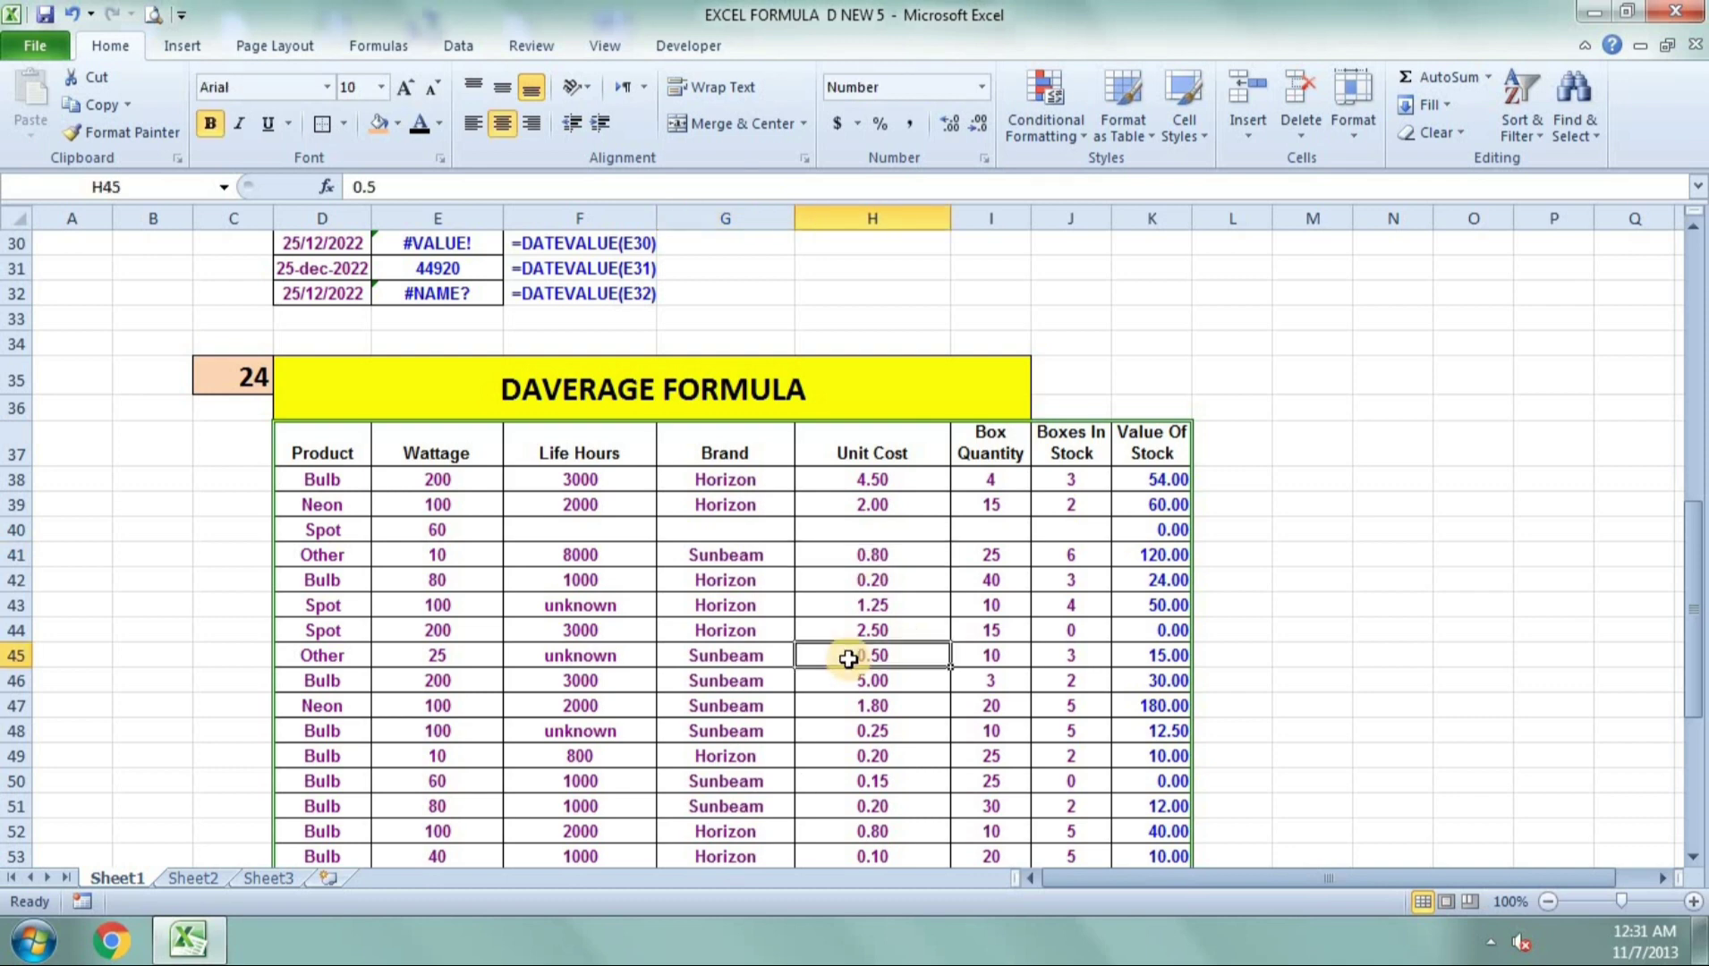
left_click(848, 682)
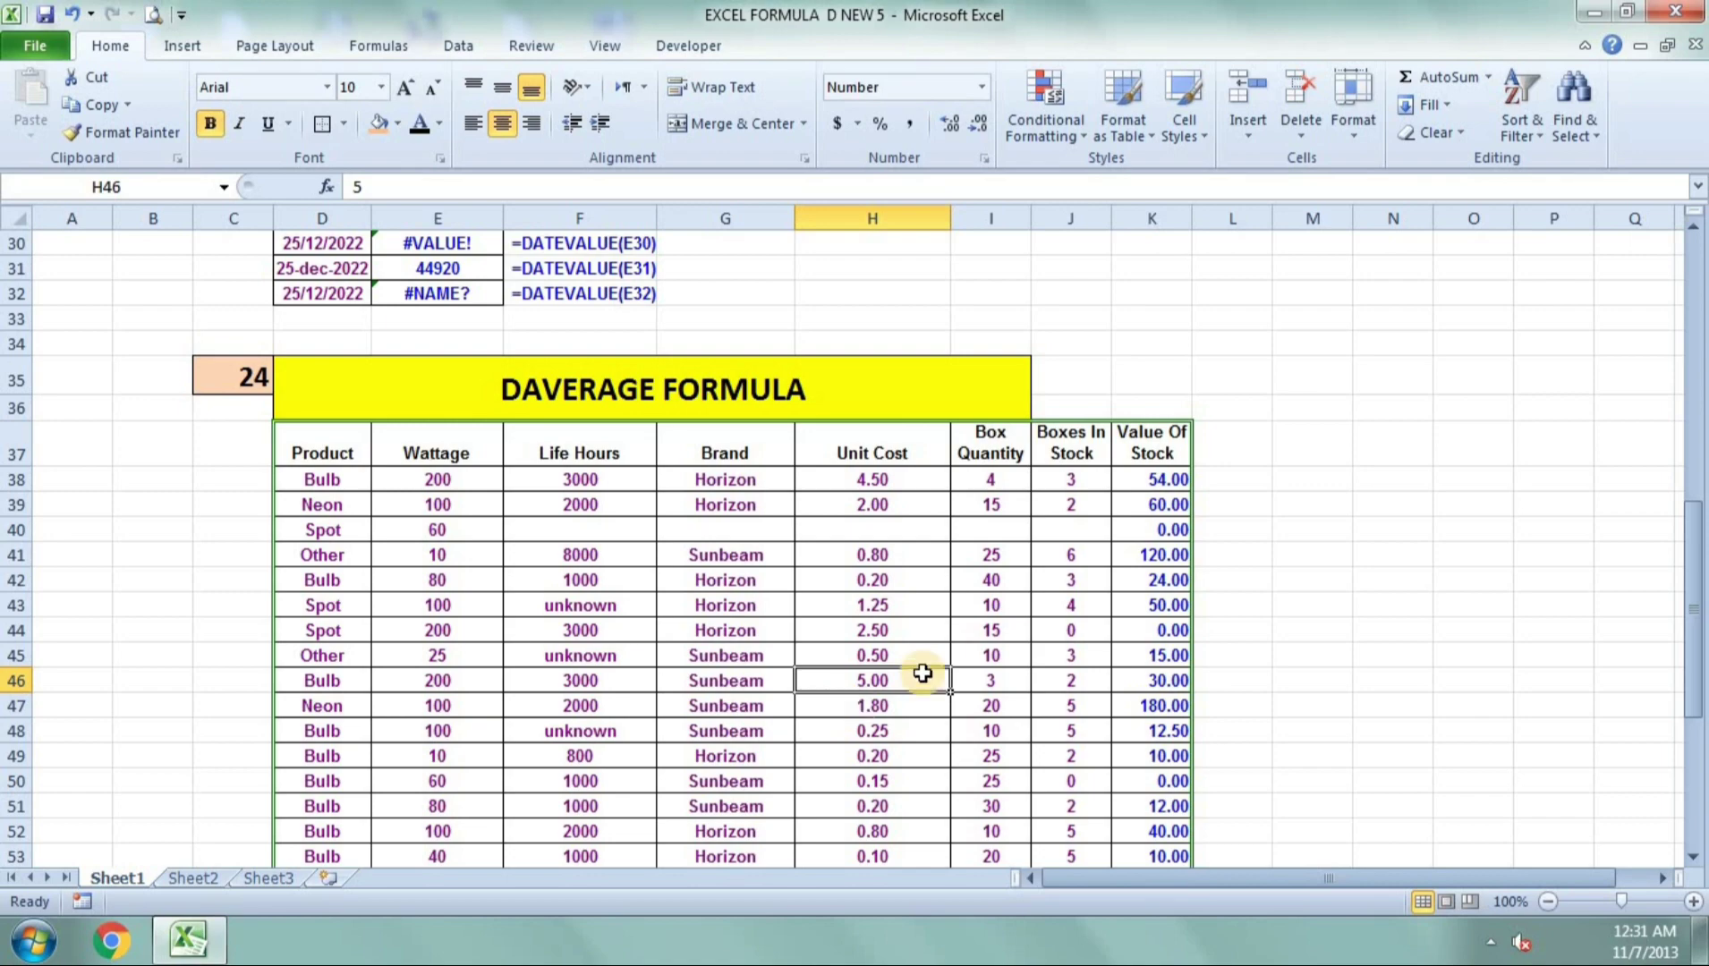
scroll(922, 674, "down", 3)
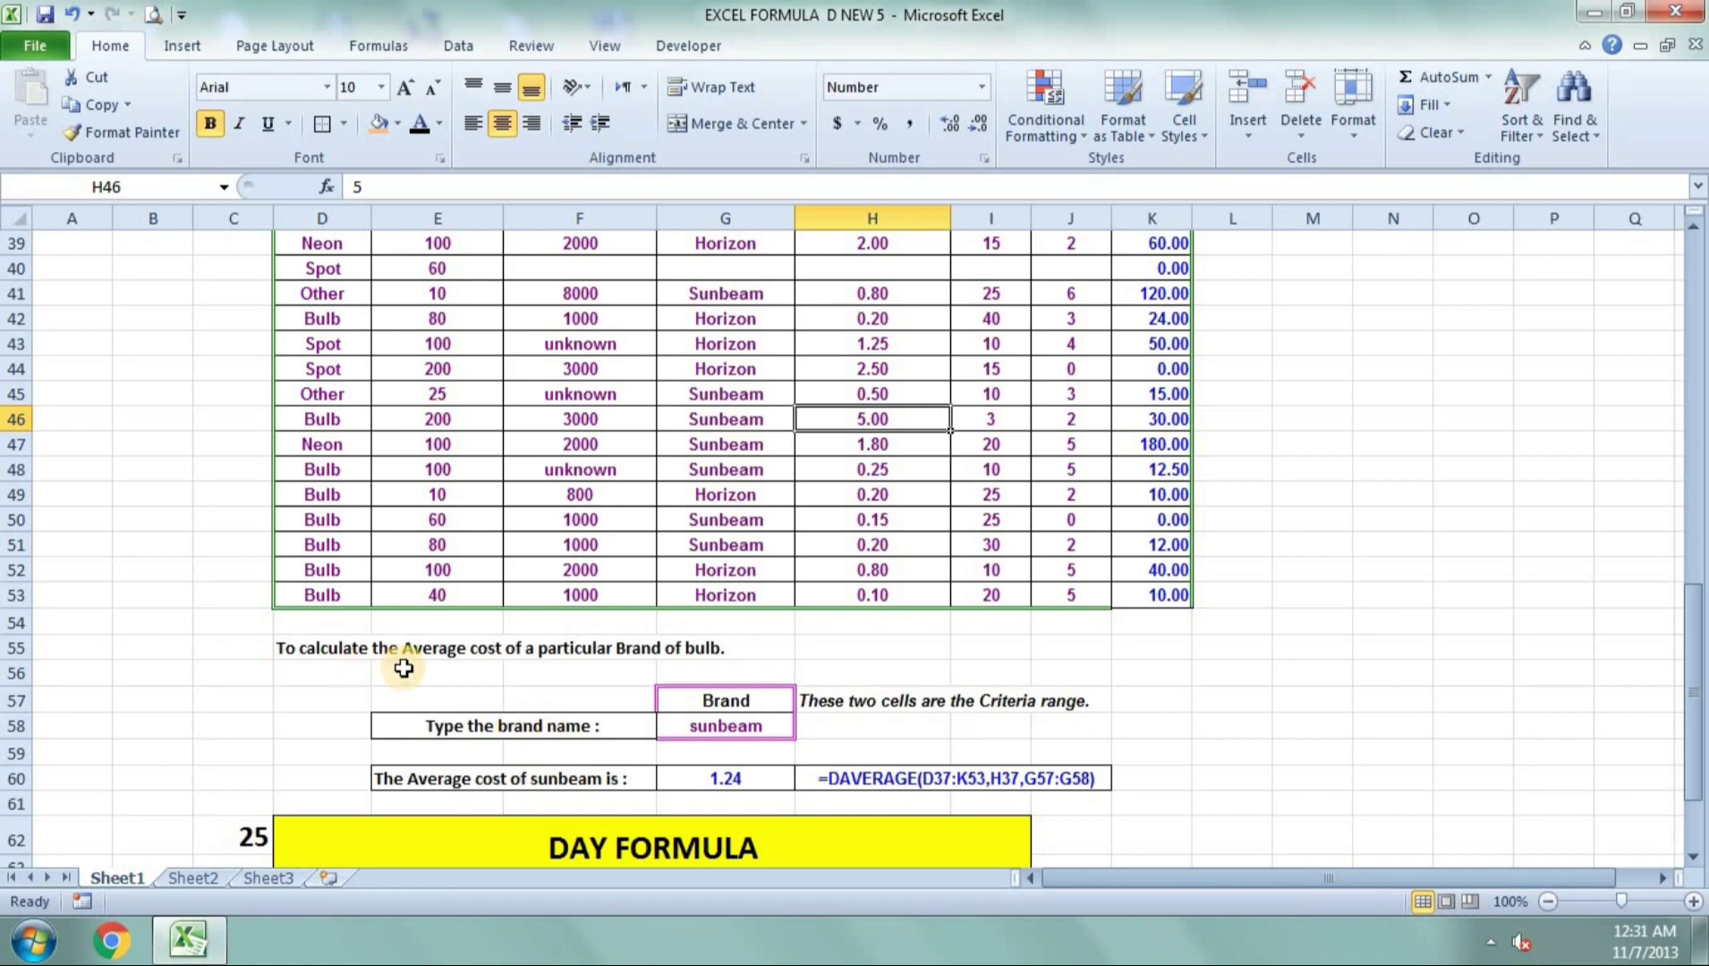
left_click(713, 653)
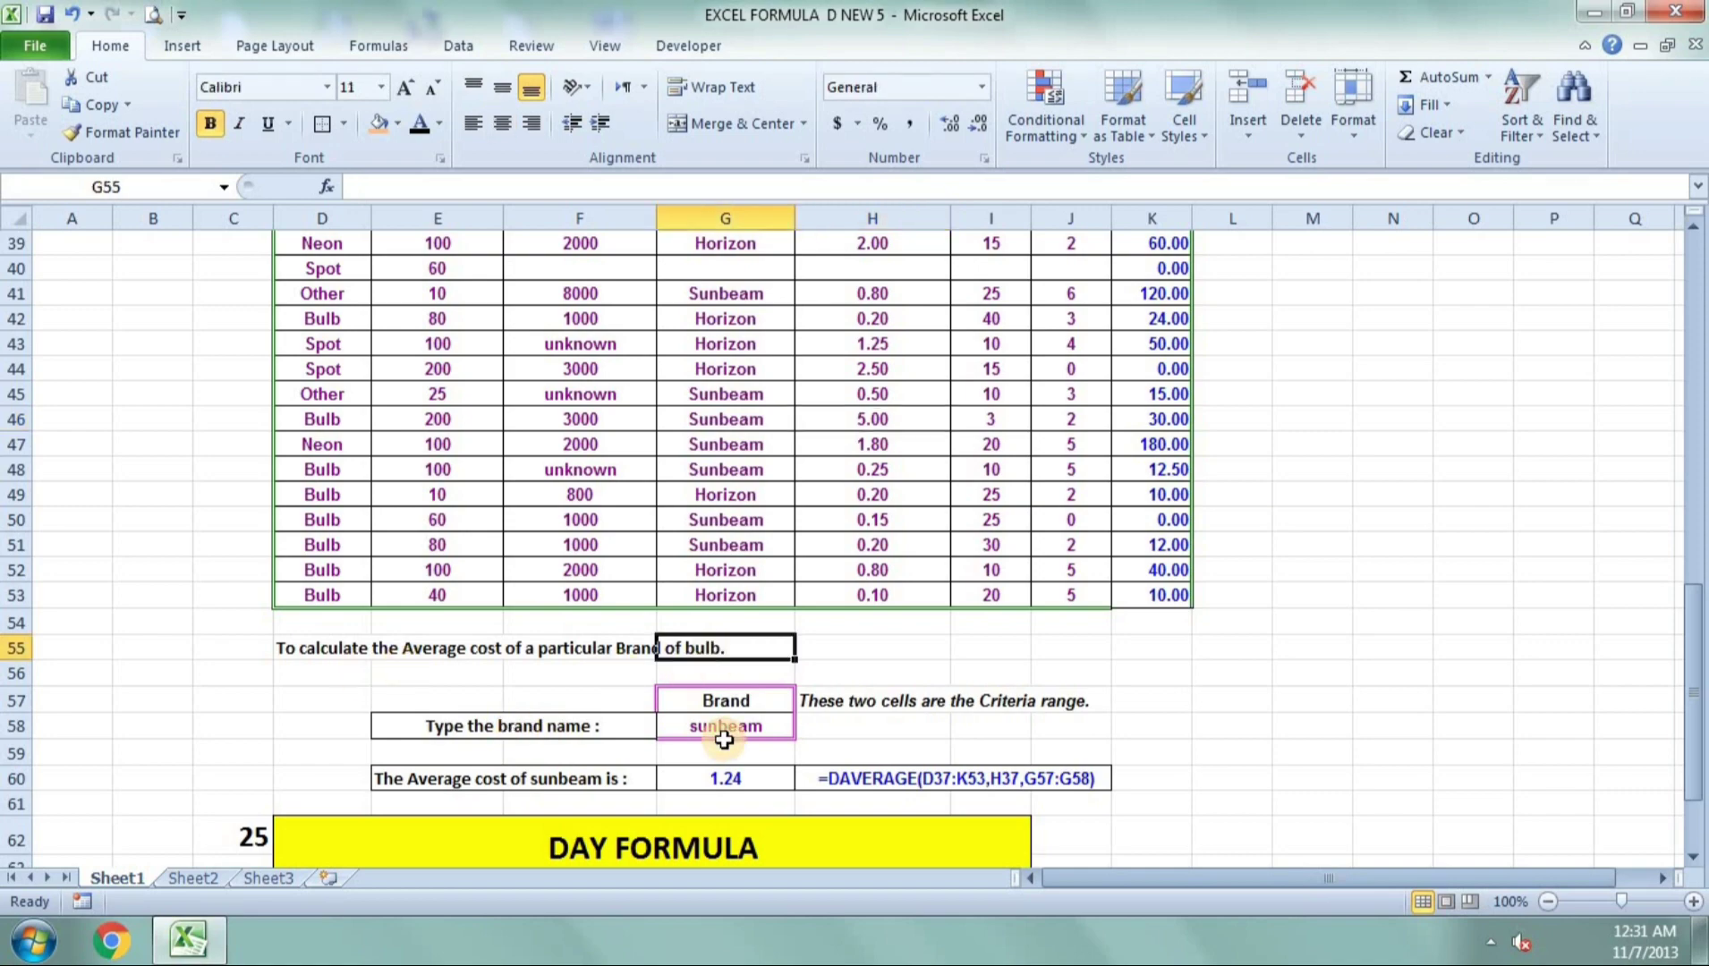
Bold the DAY FORMULA table from the Full Date header through The Day column
scroll(724, 740, "down", 3)
left_click(866, 706)
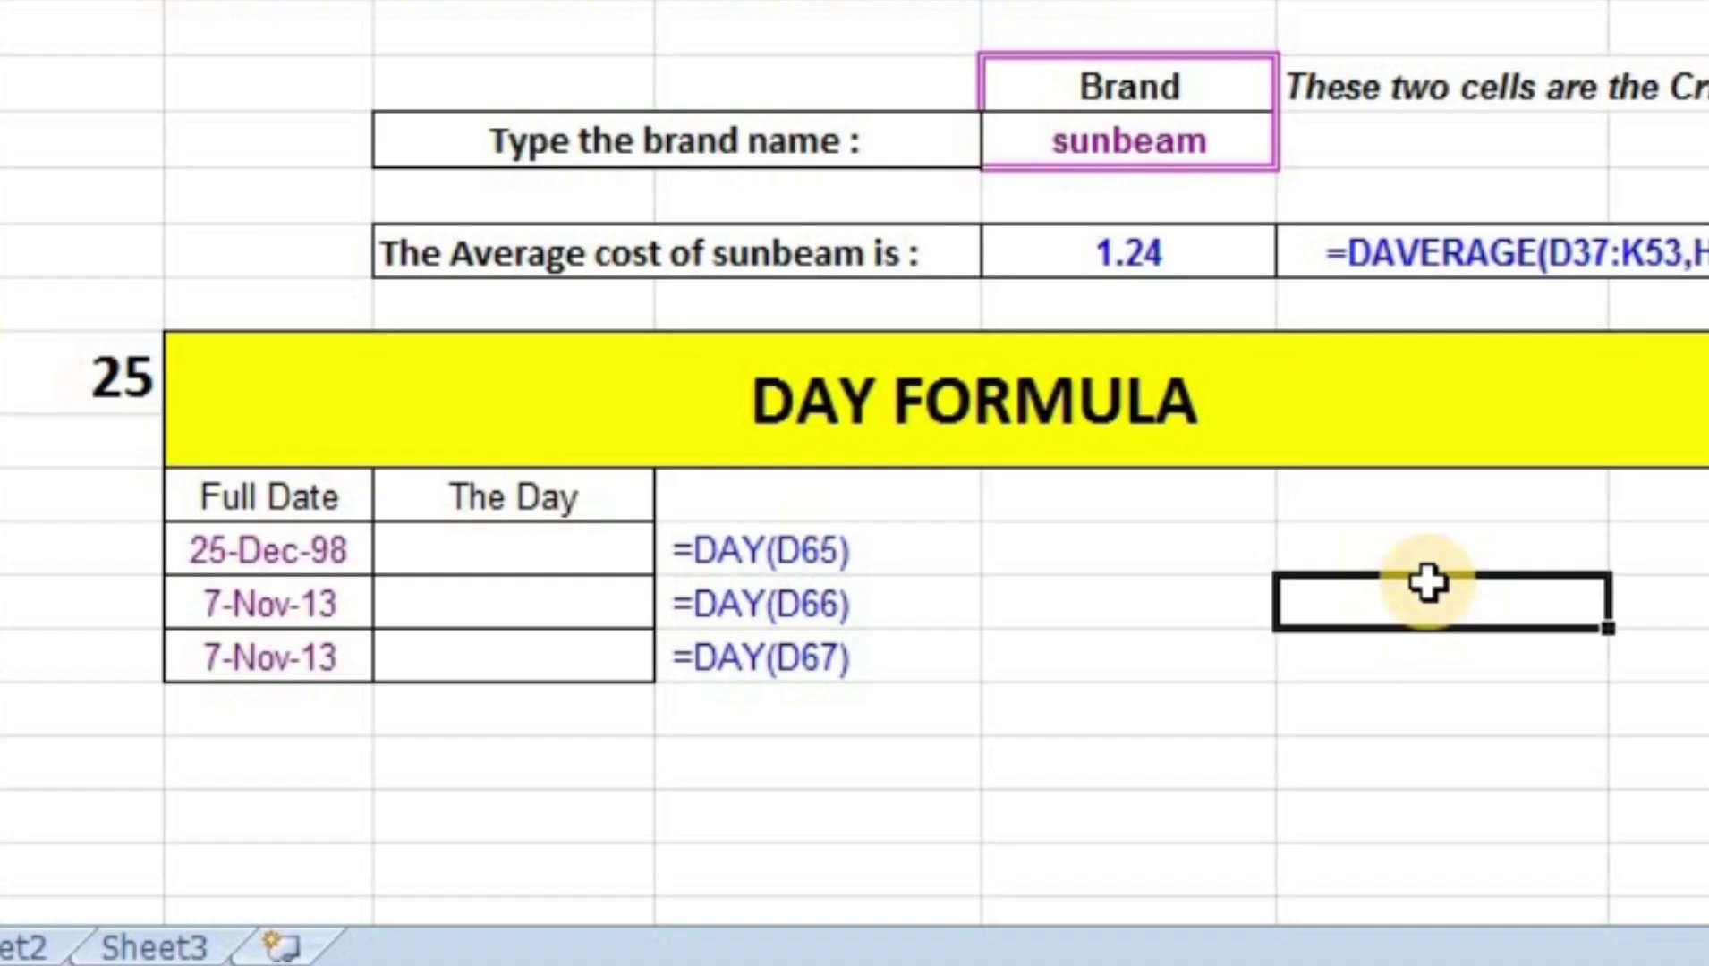
scroll(934, 698, "down", 1)
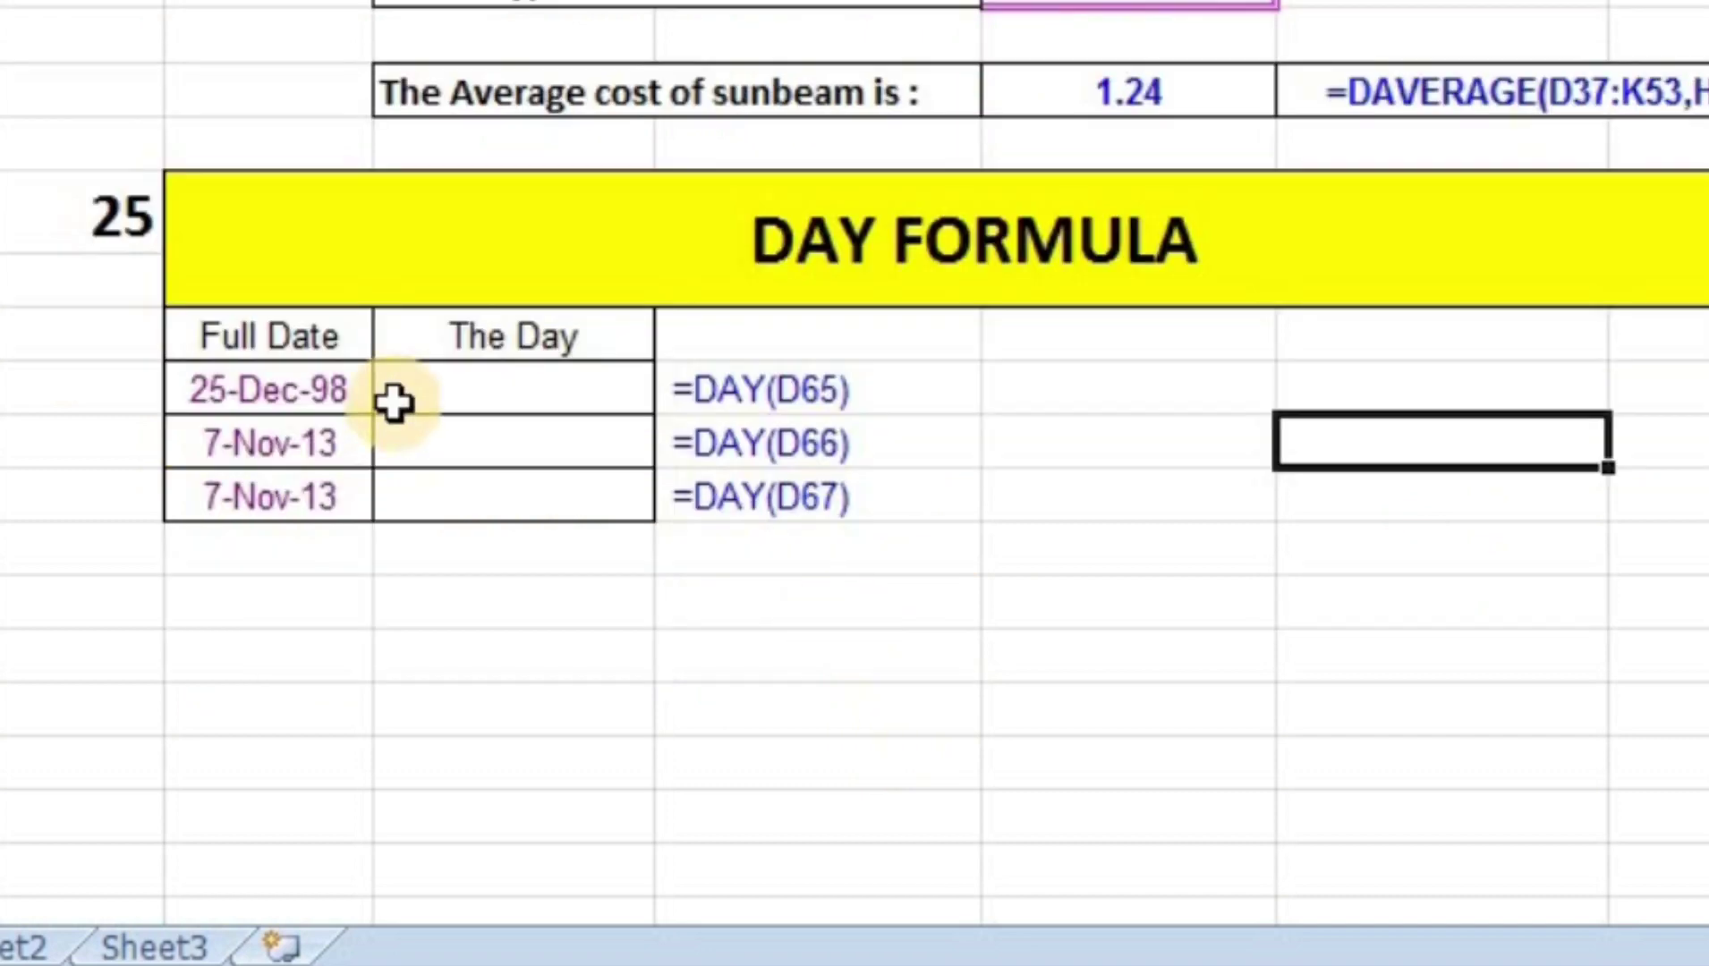
left_click(450, 388)
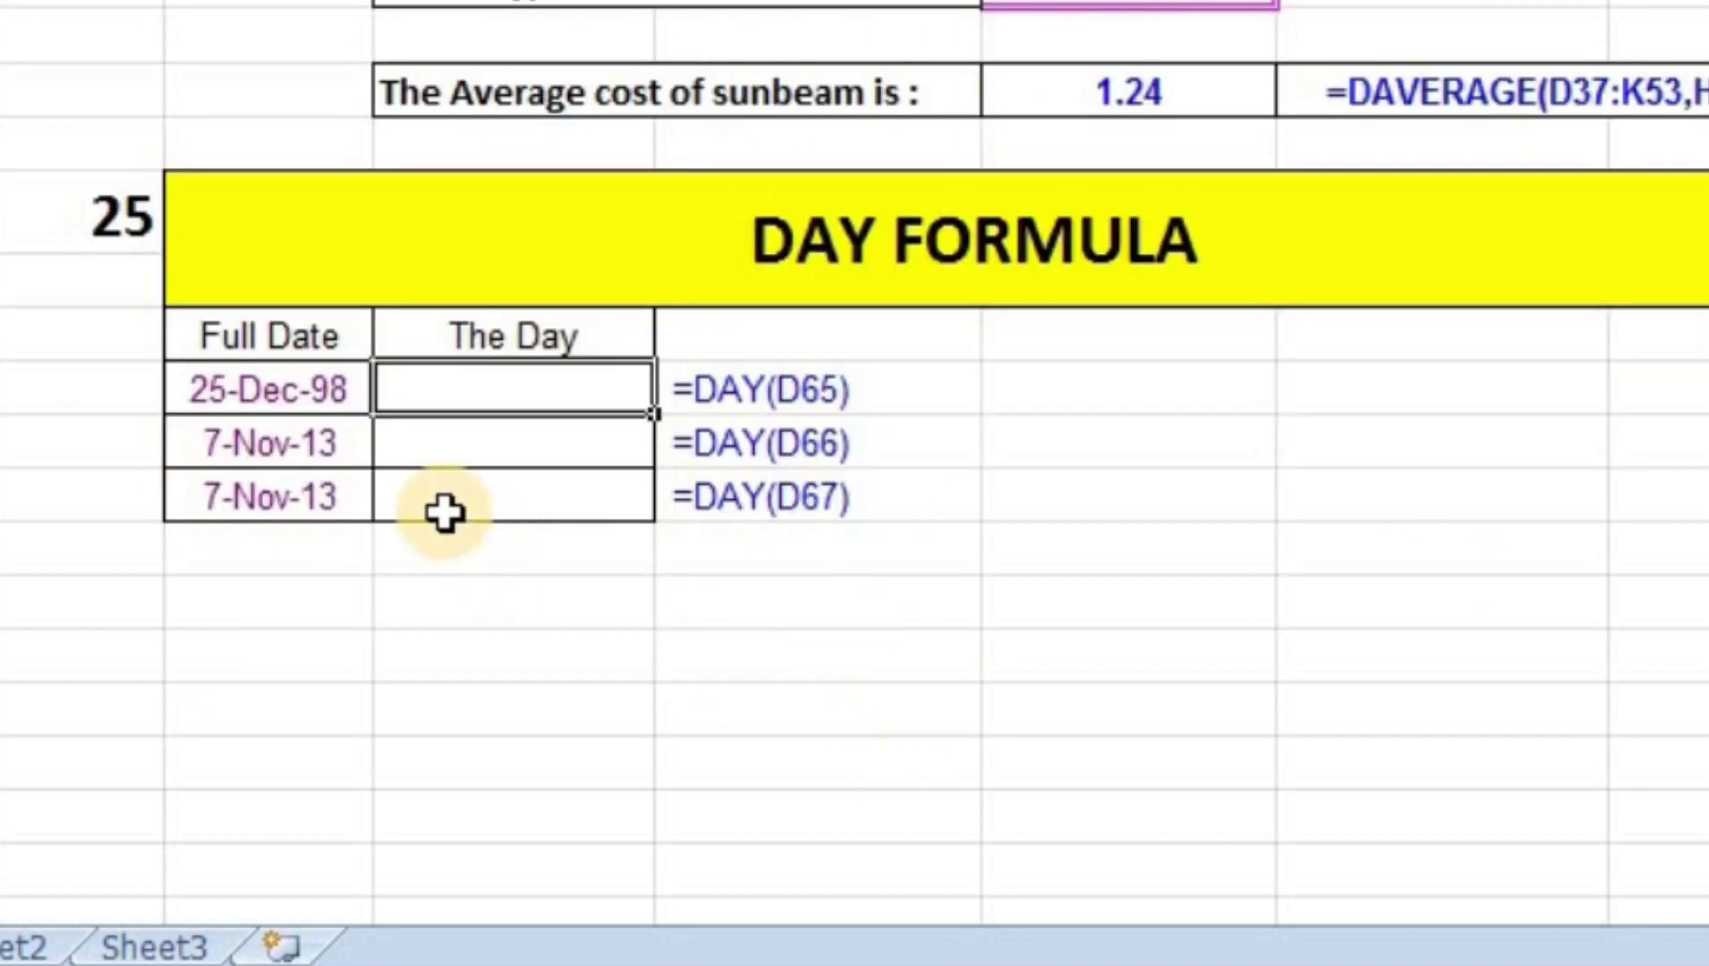
left_click(273, 341)
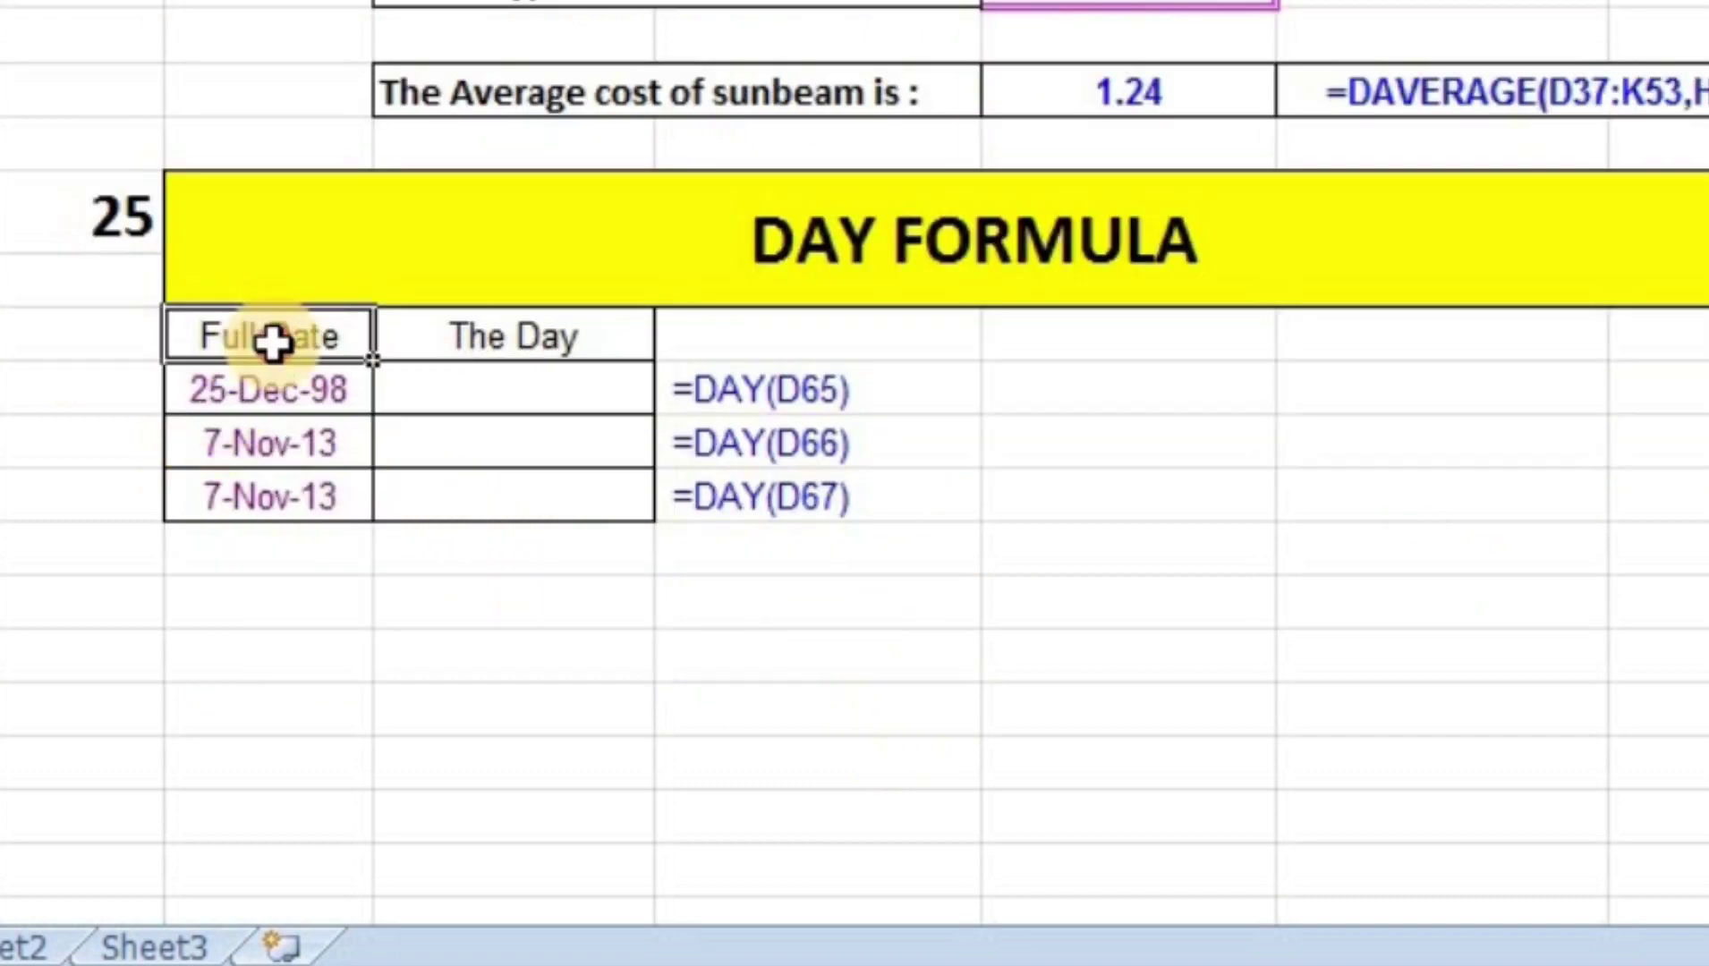
left_click_drag(273, 341, 779, 505)
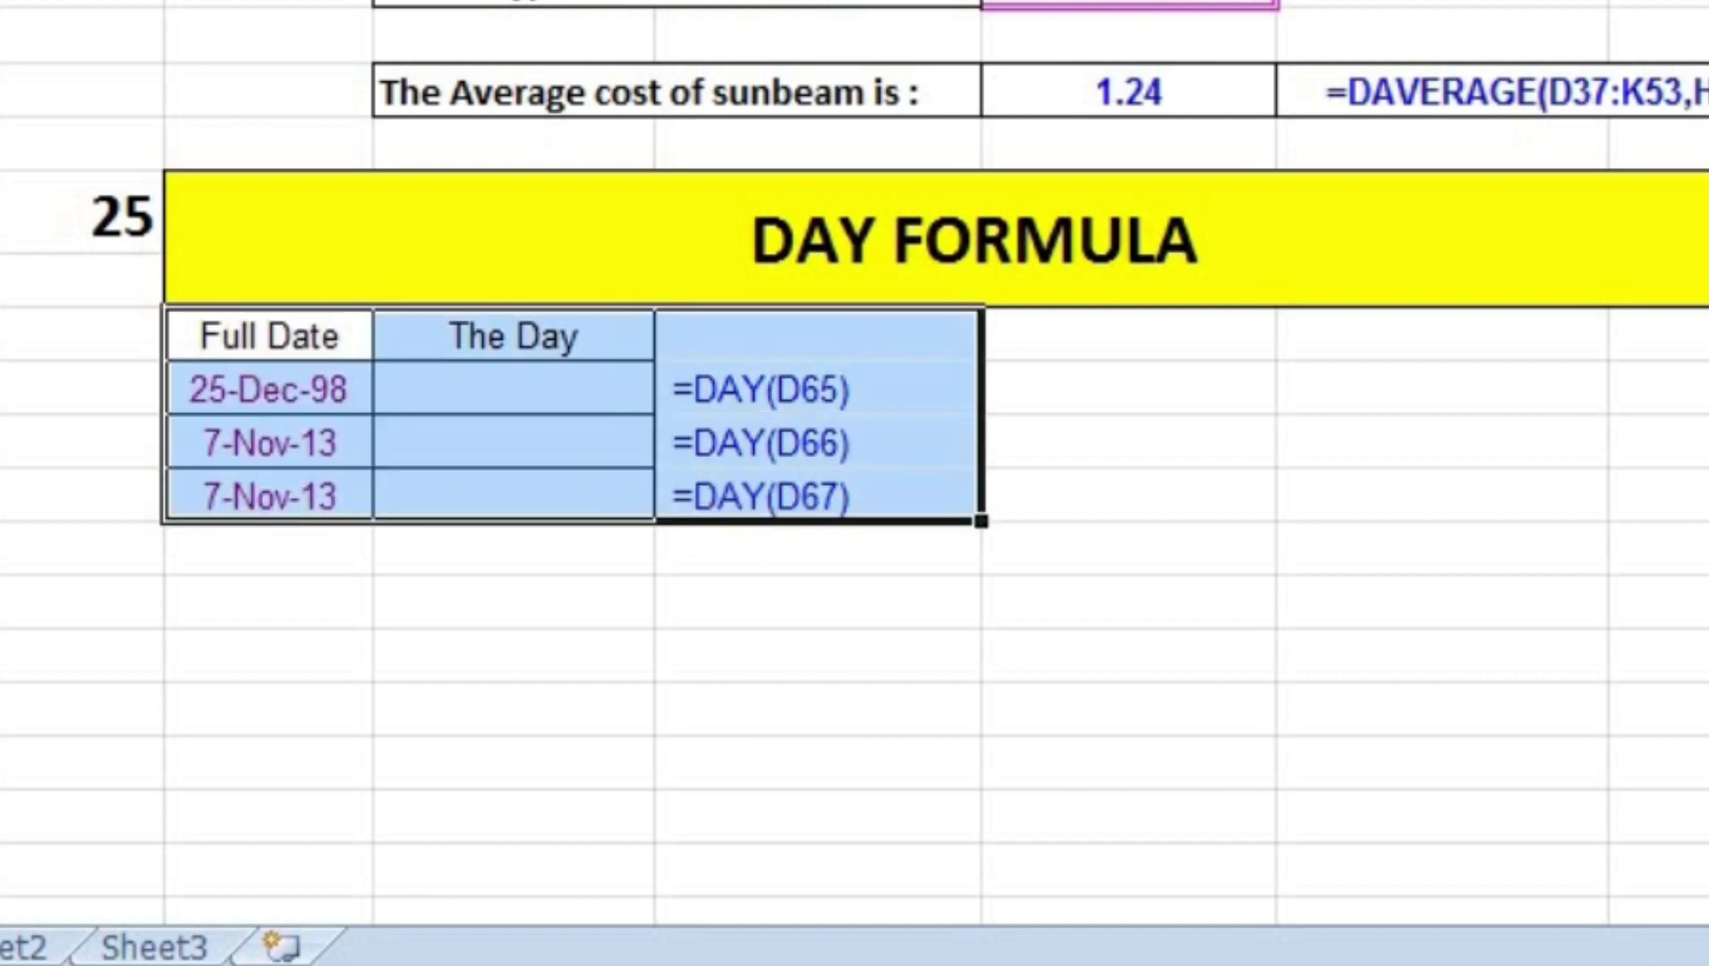
left_click(1172, 529)
left_click(588, 393)
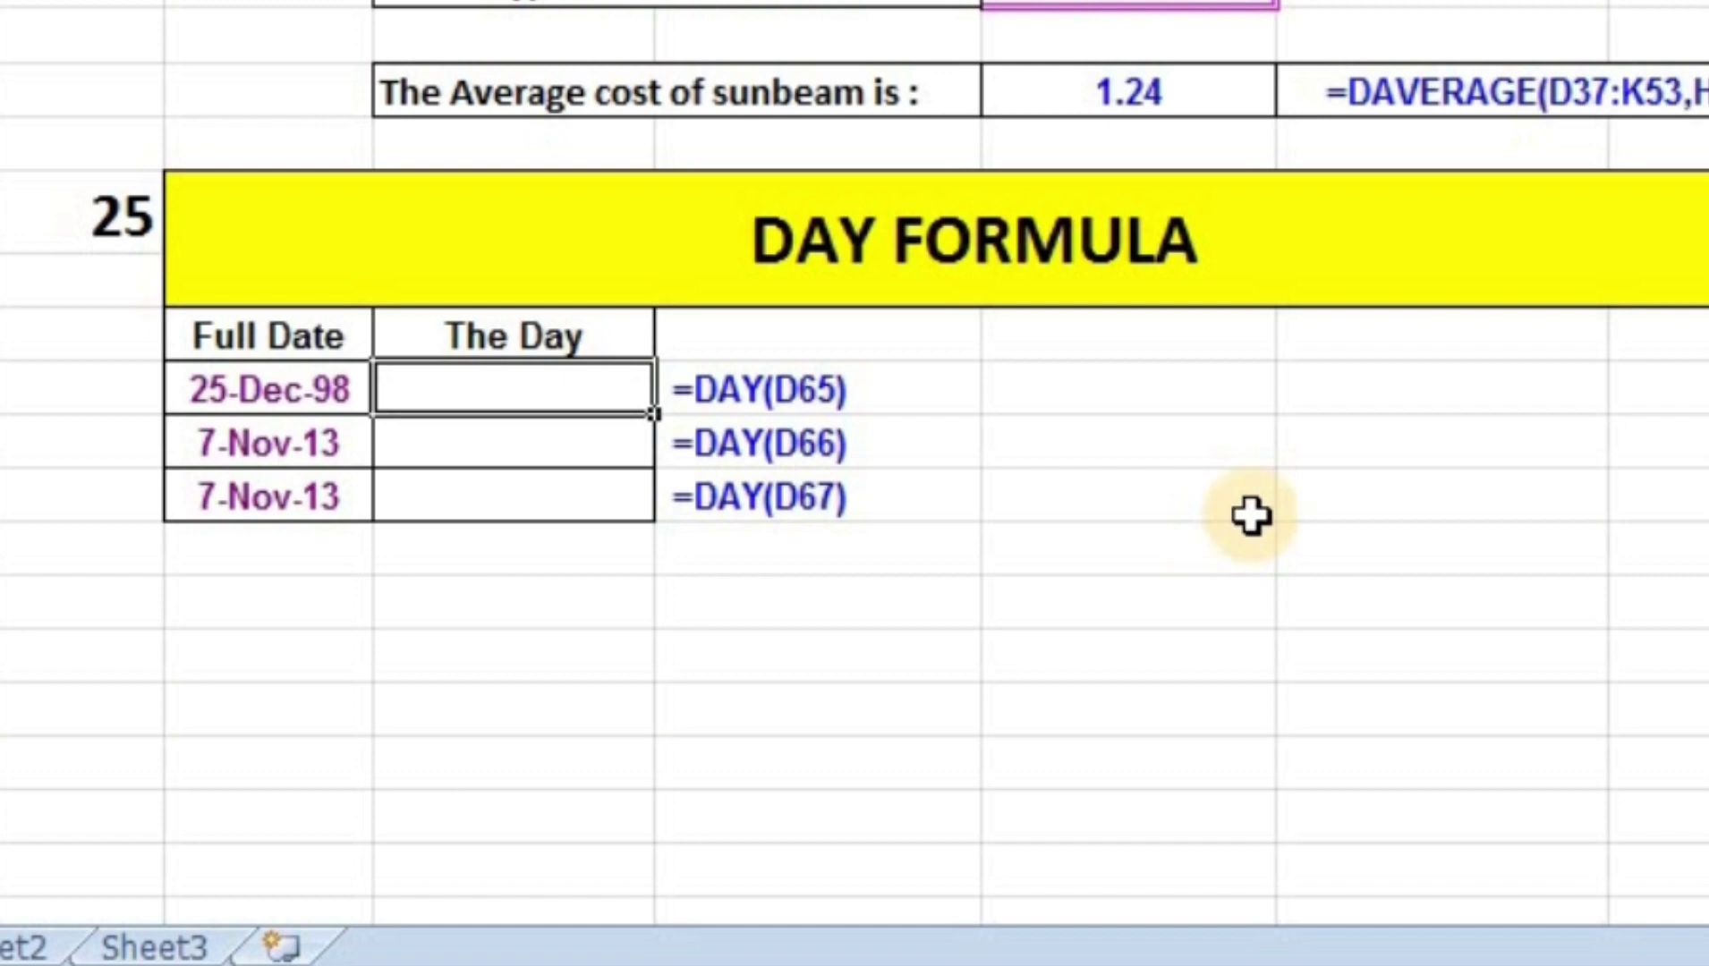
Enter =DAY formulas on D65, D66 and D67 in The Day column, giving 25, Sat 7 and 7
type("=D")
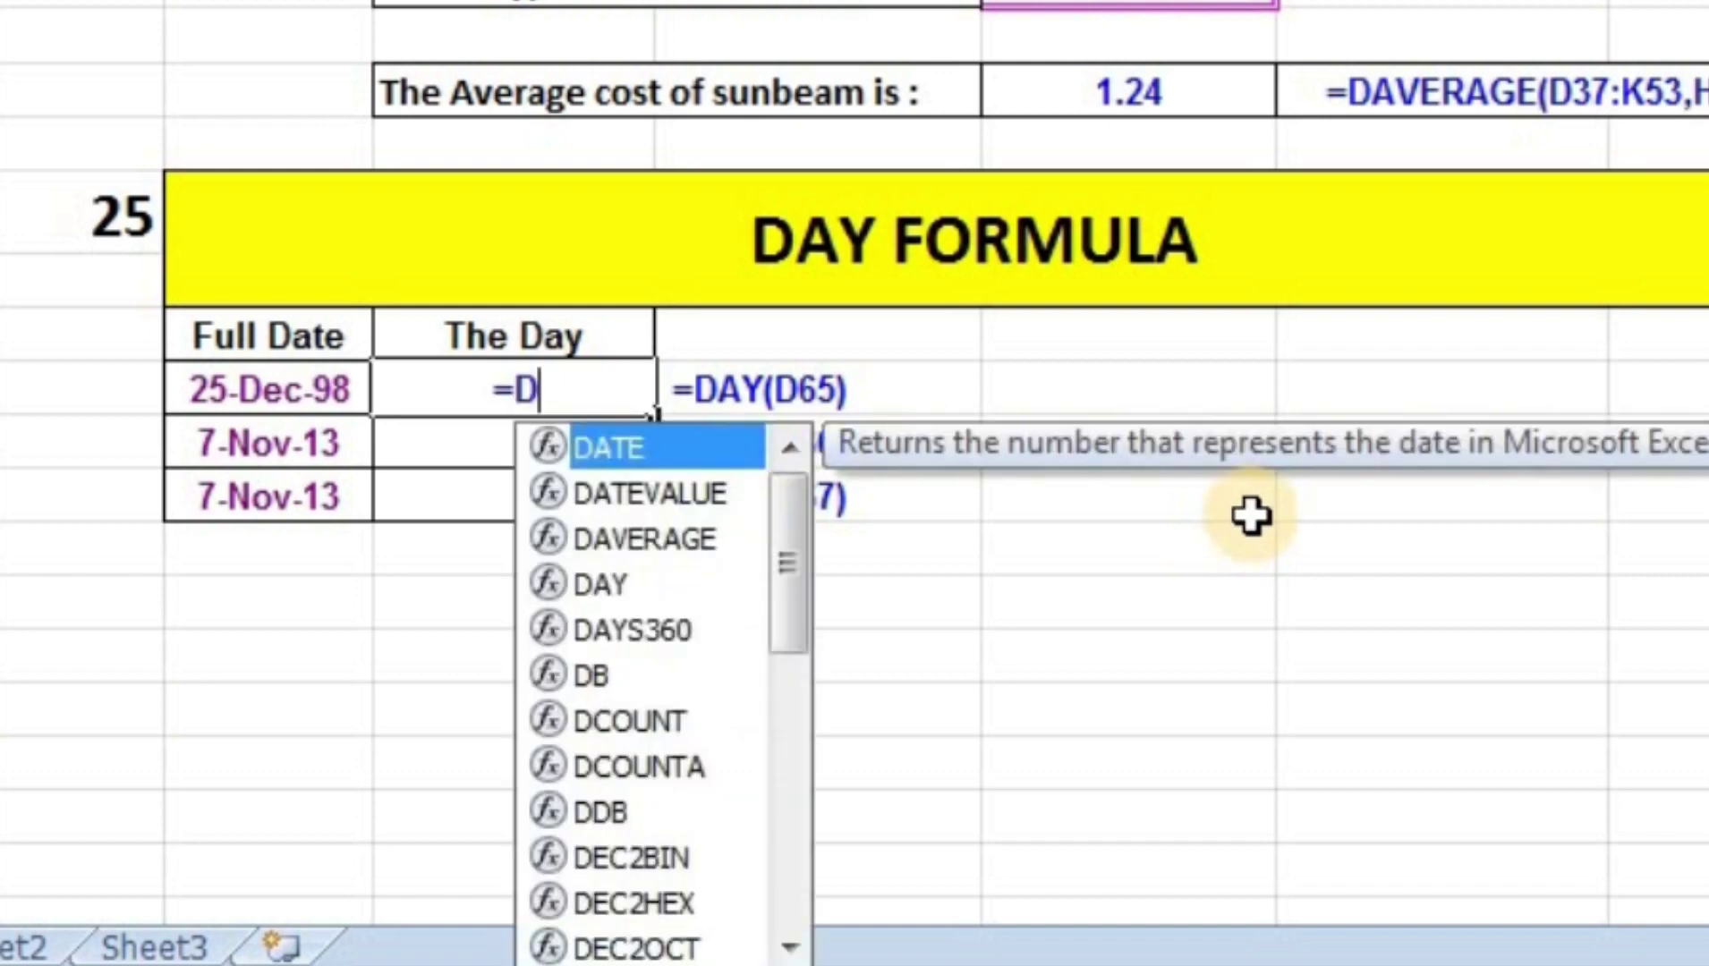
type("AY")
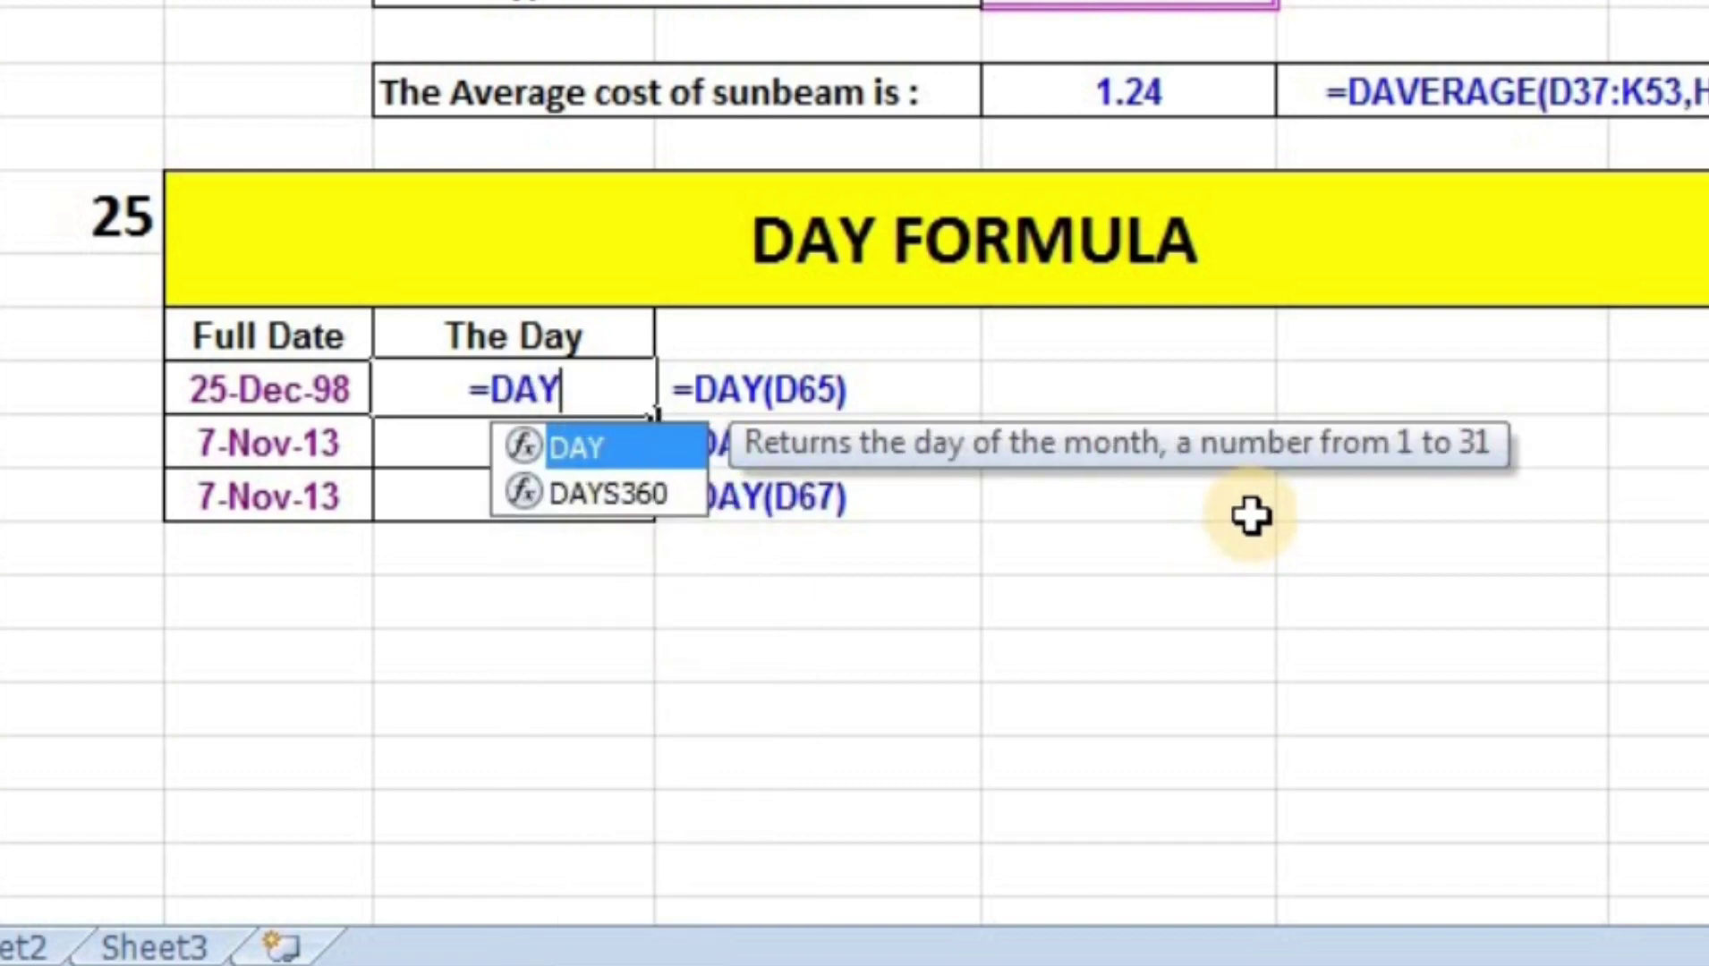
type("(")
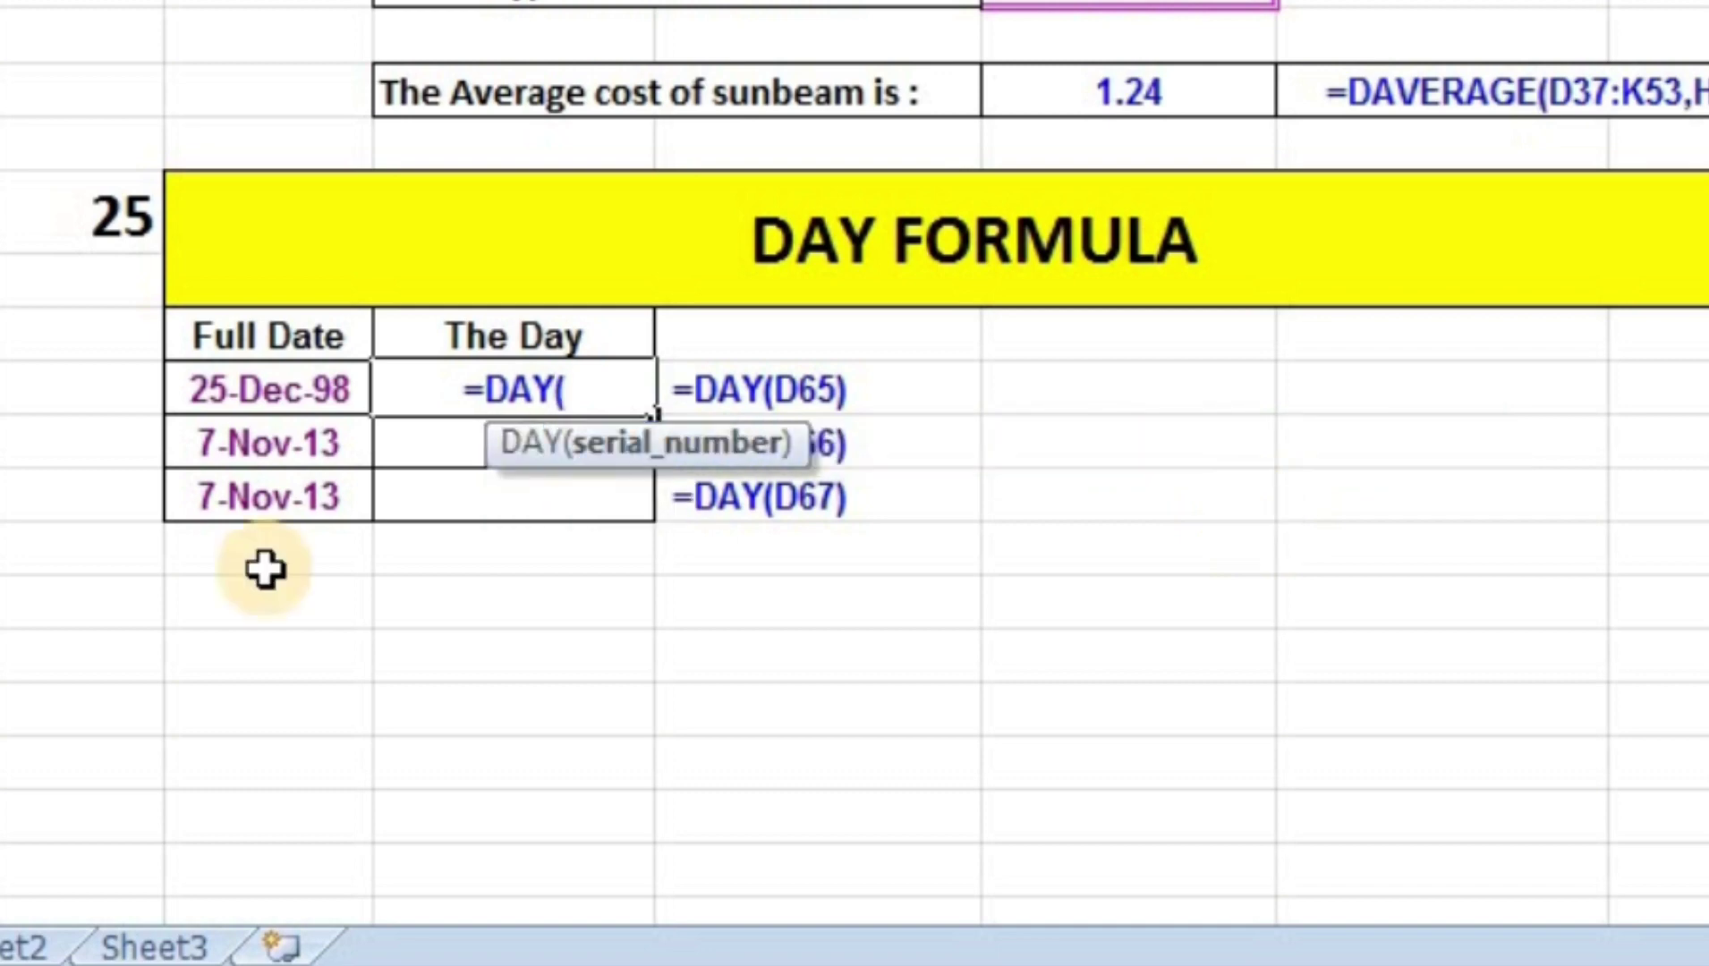
left_click(215, 395)
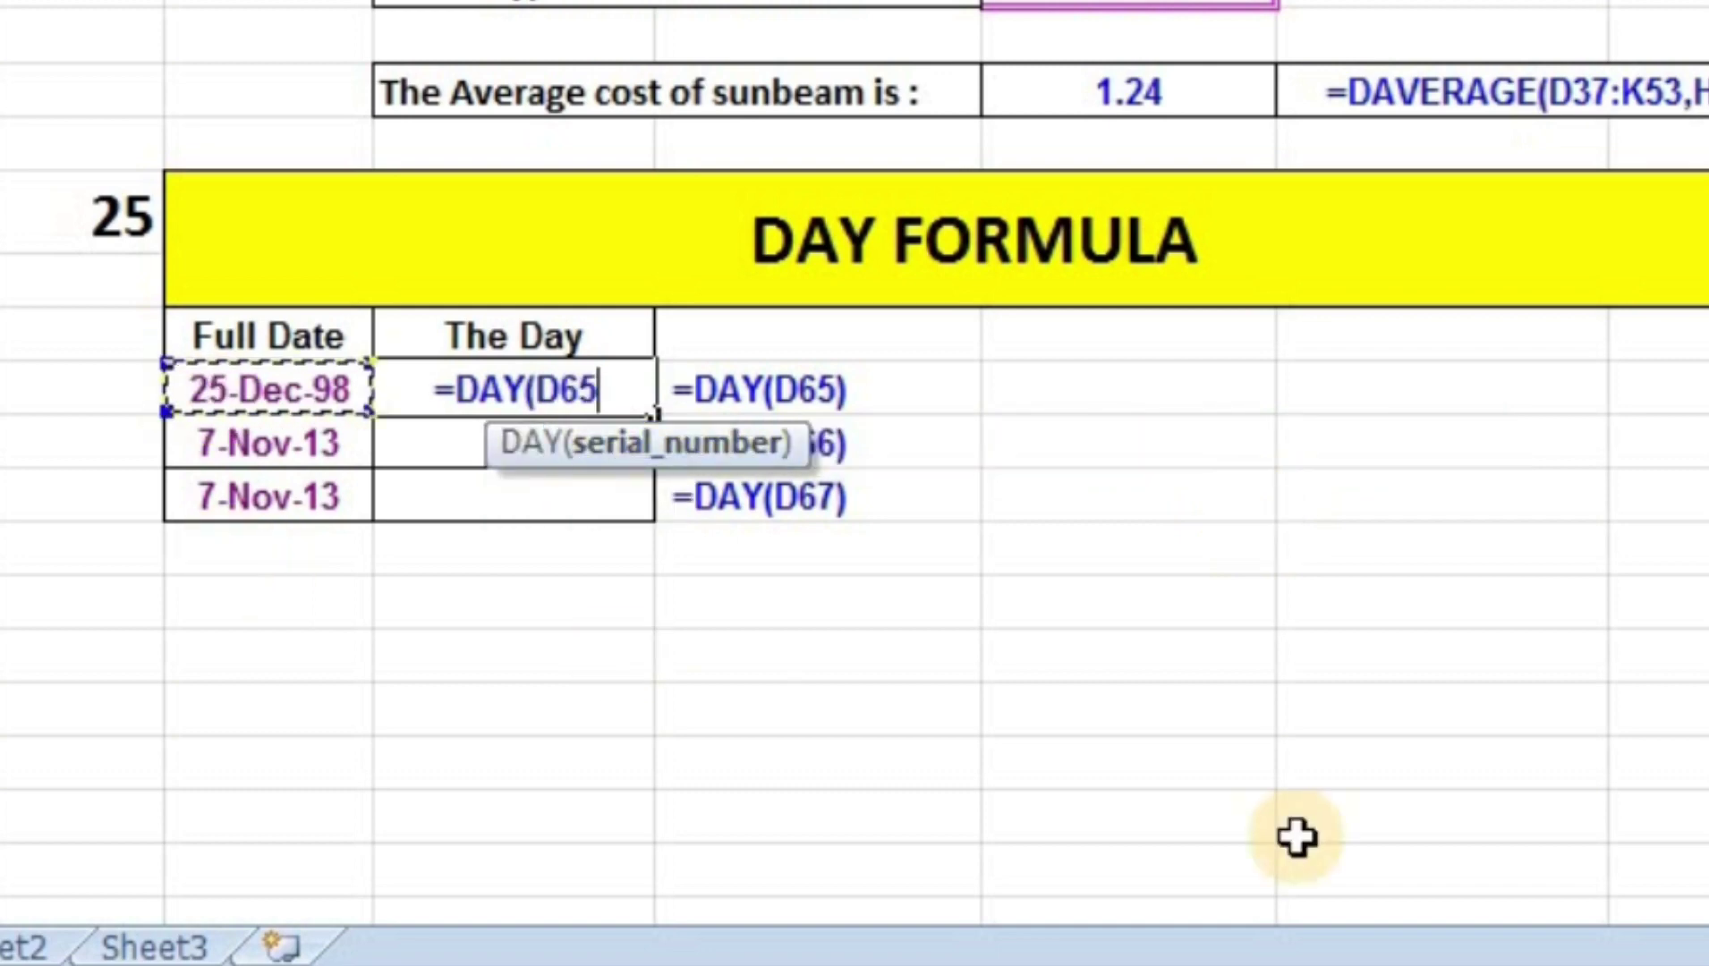
type(")")
key("Return")
type("=")
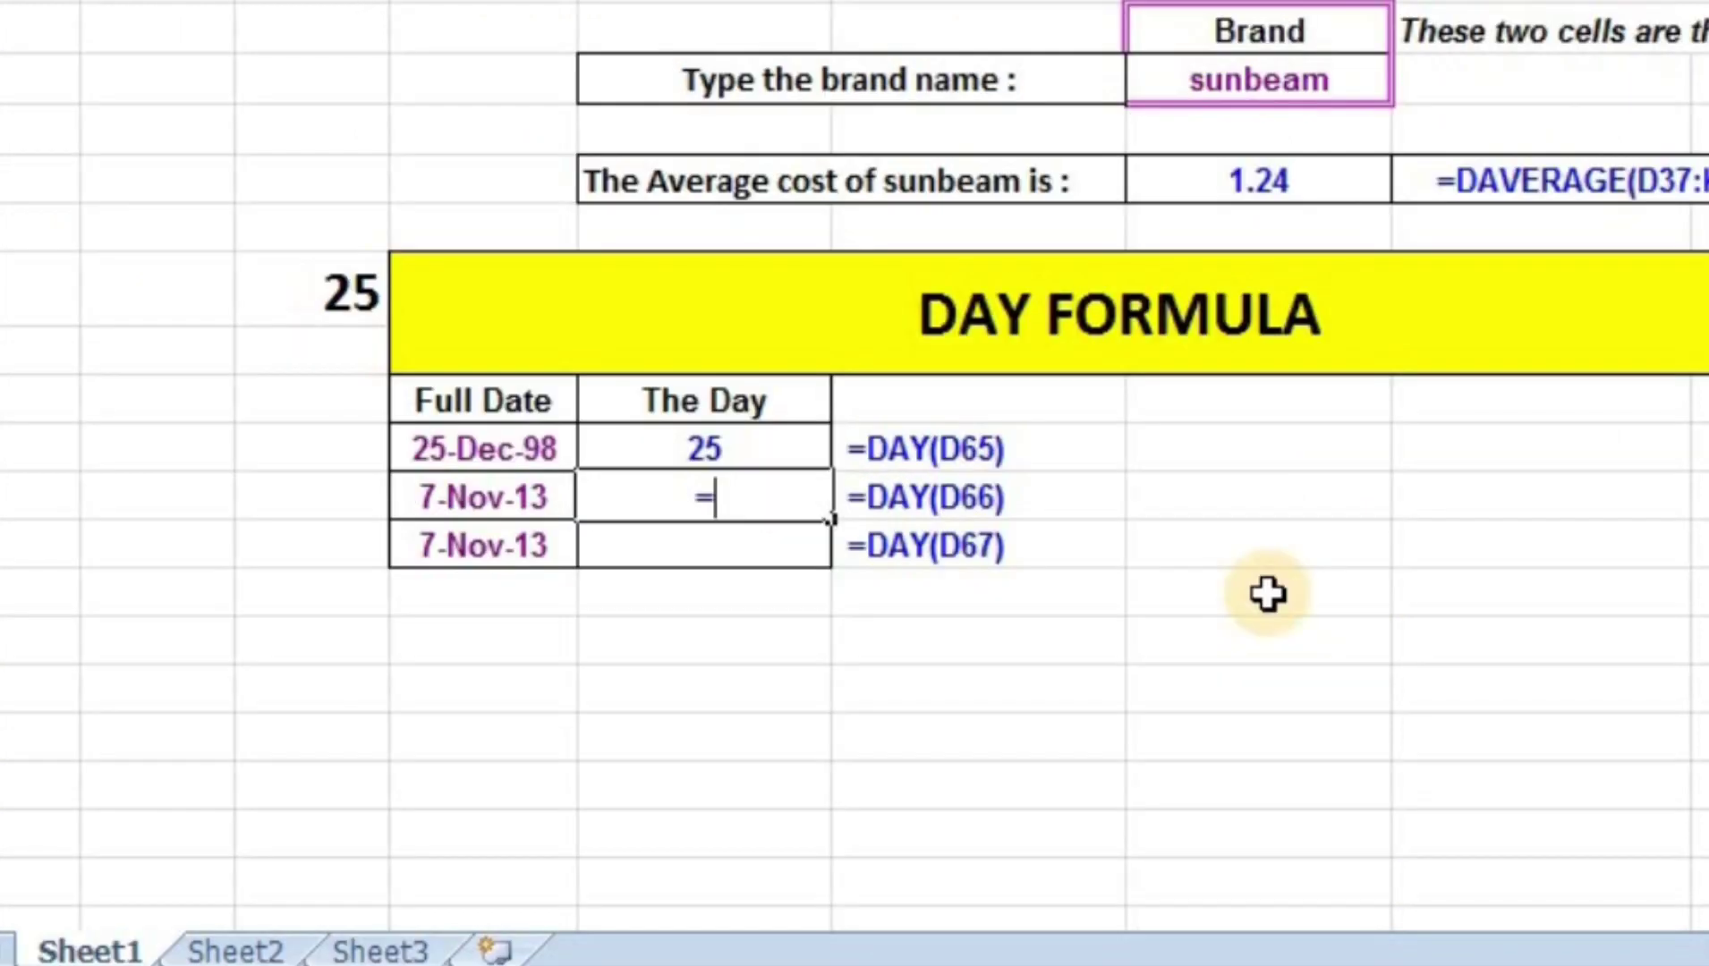
type("DAY")
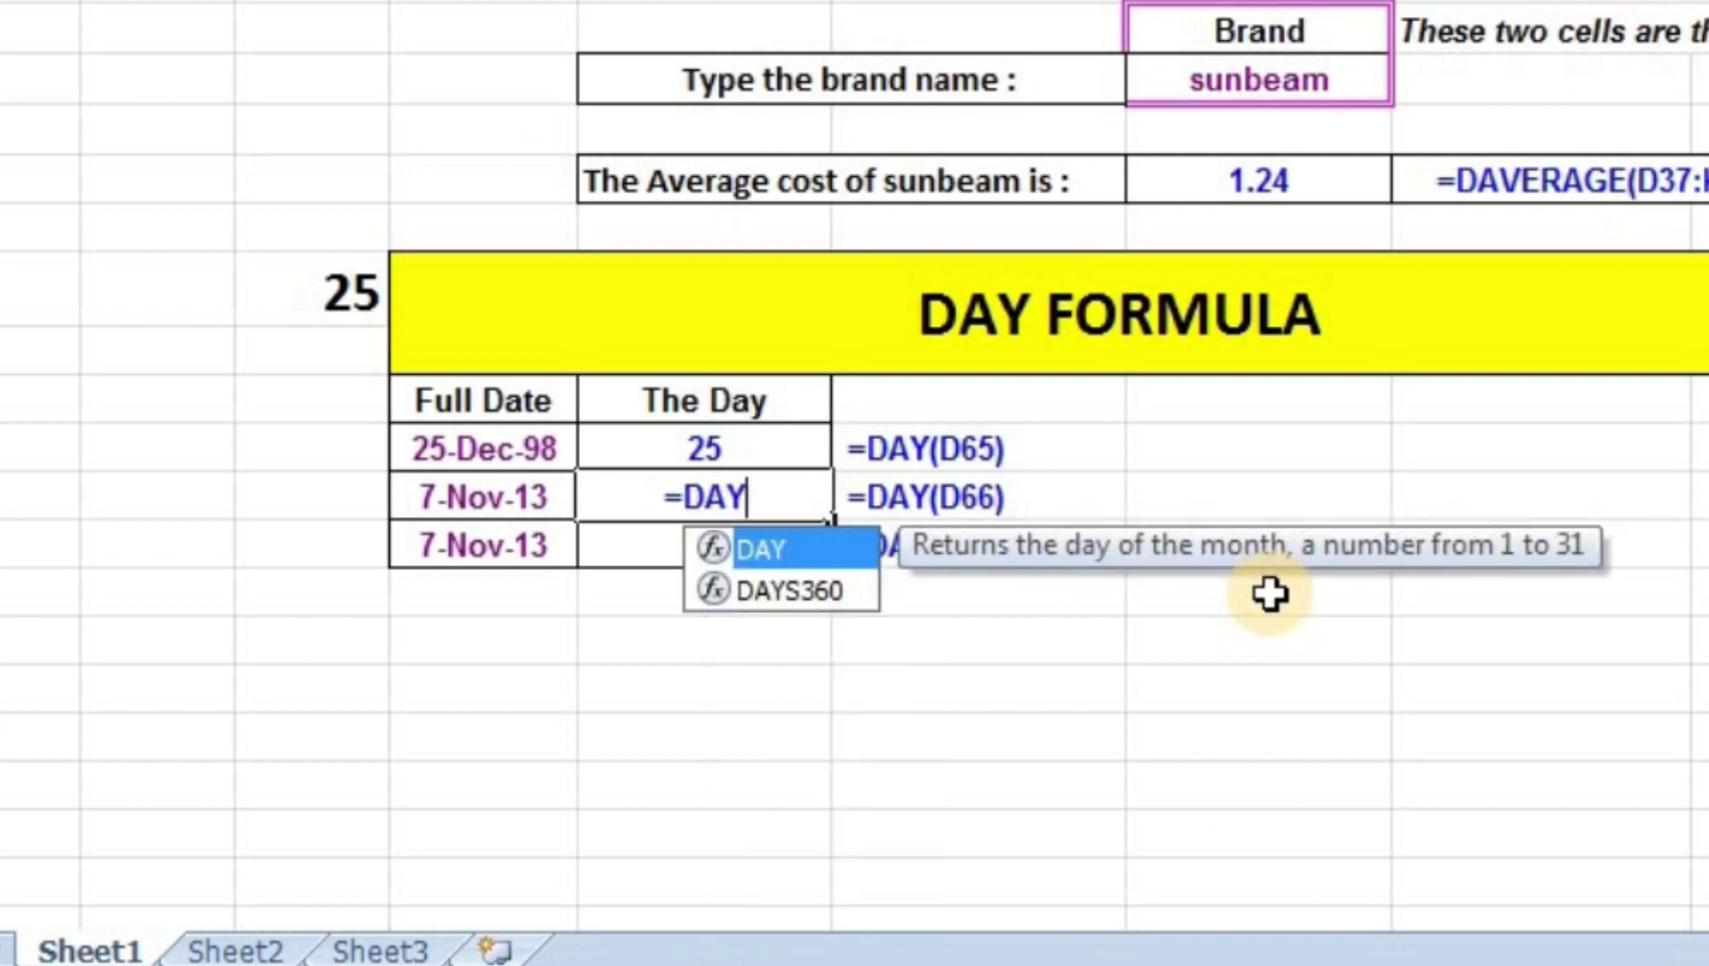
type("(")
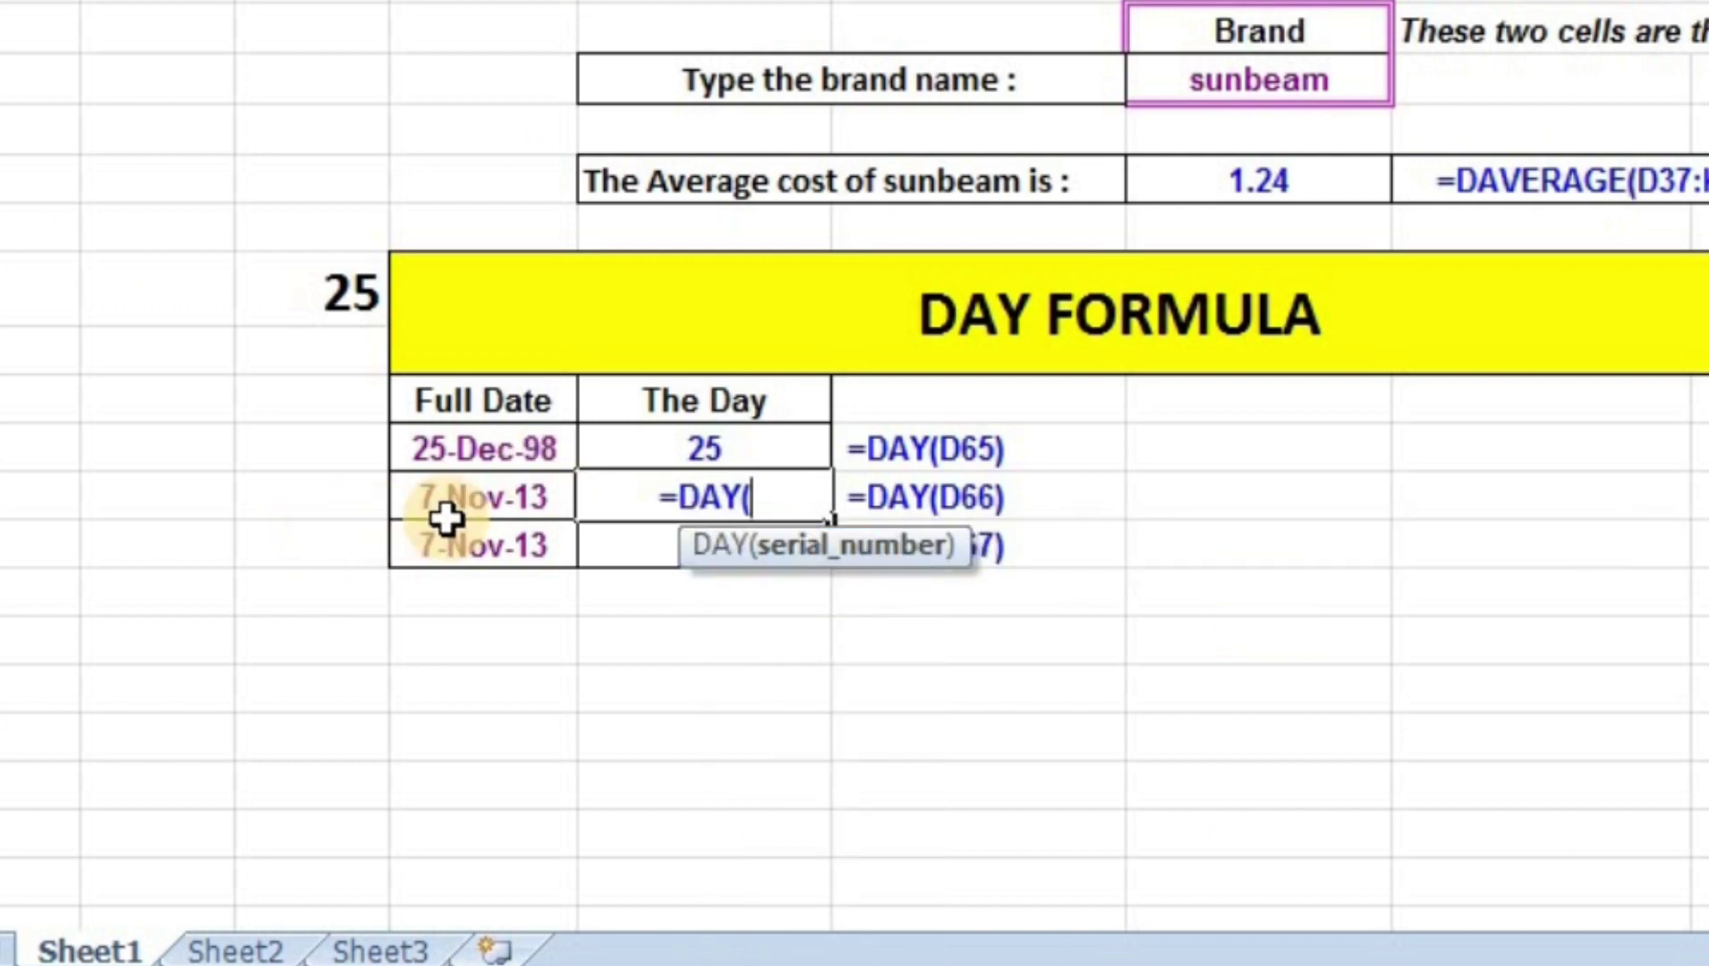
left_click(455, 501)
type(")")
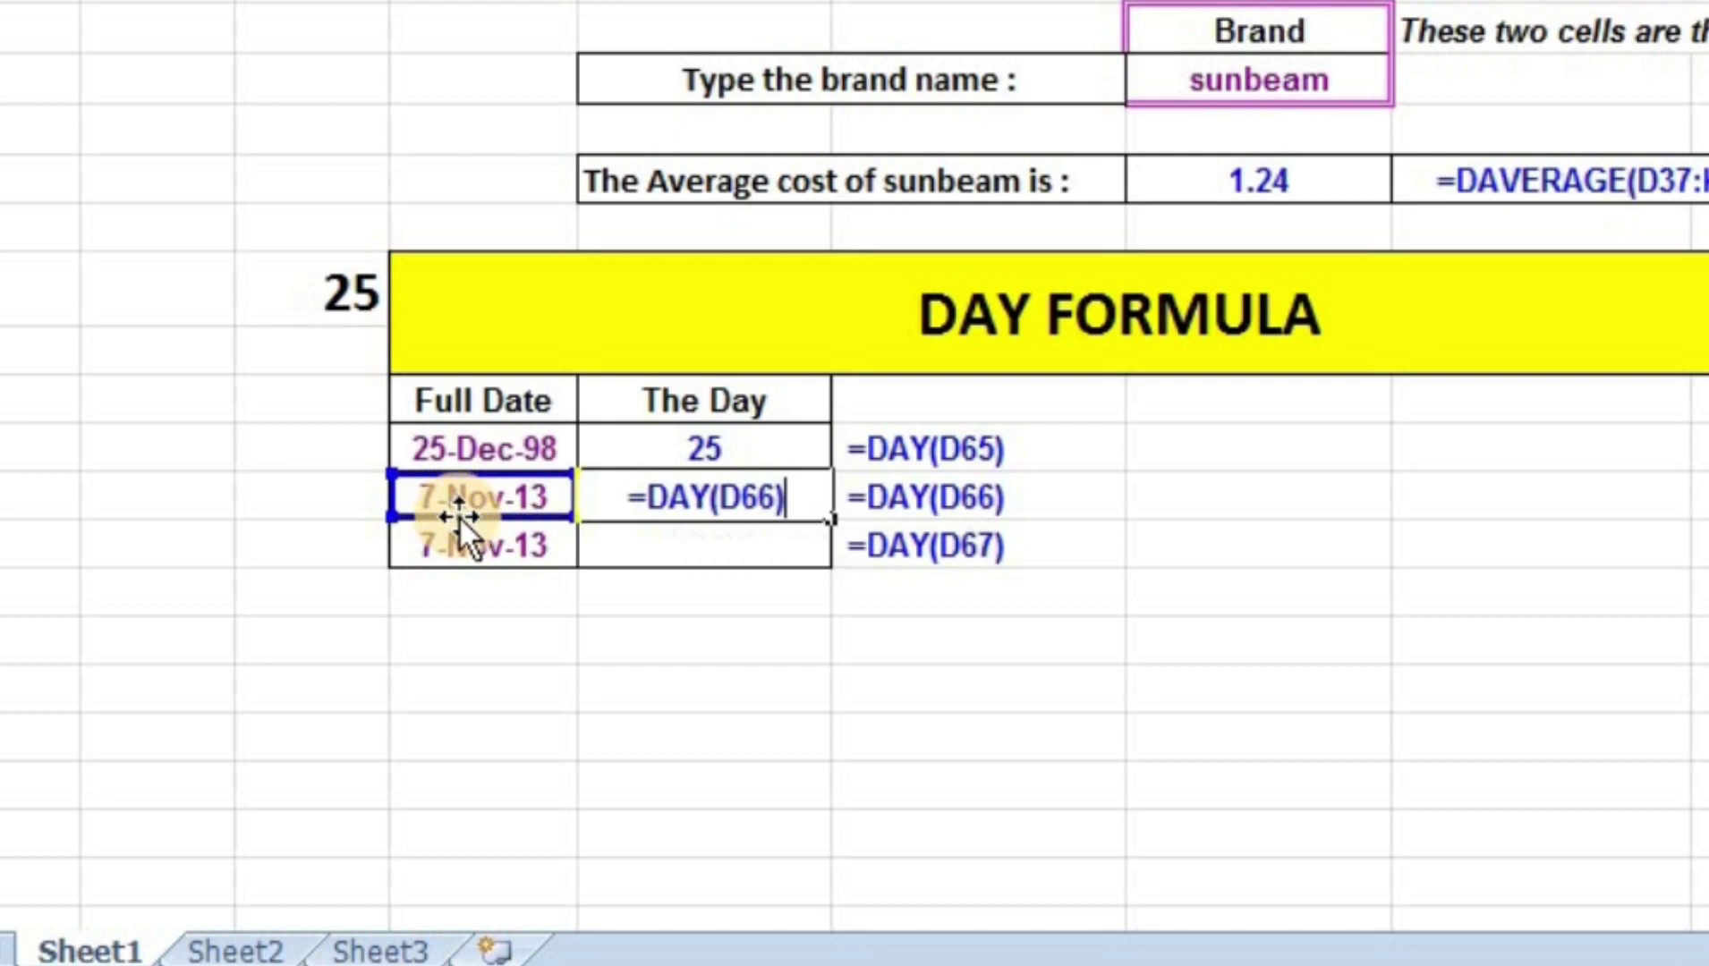
key("Return")
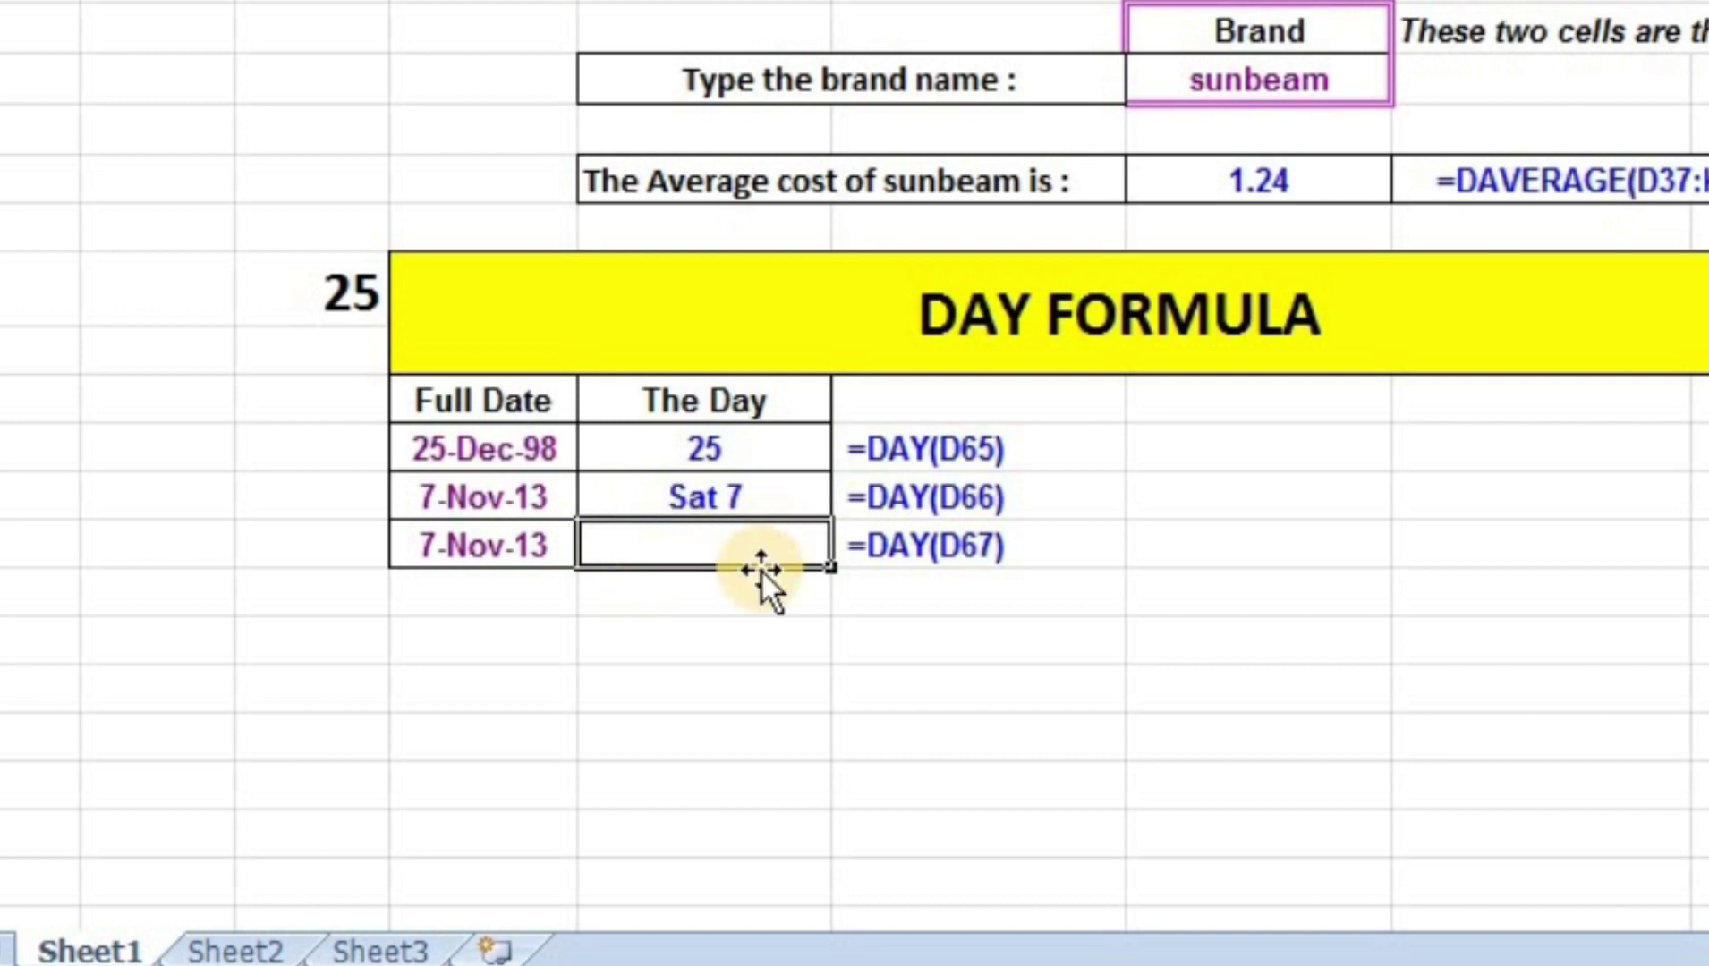
type("=")
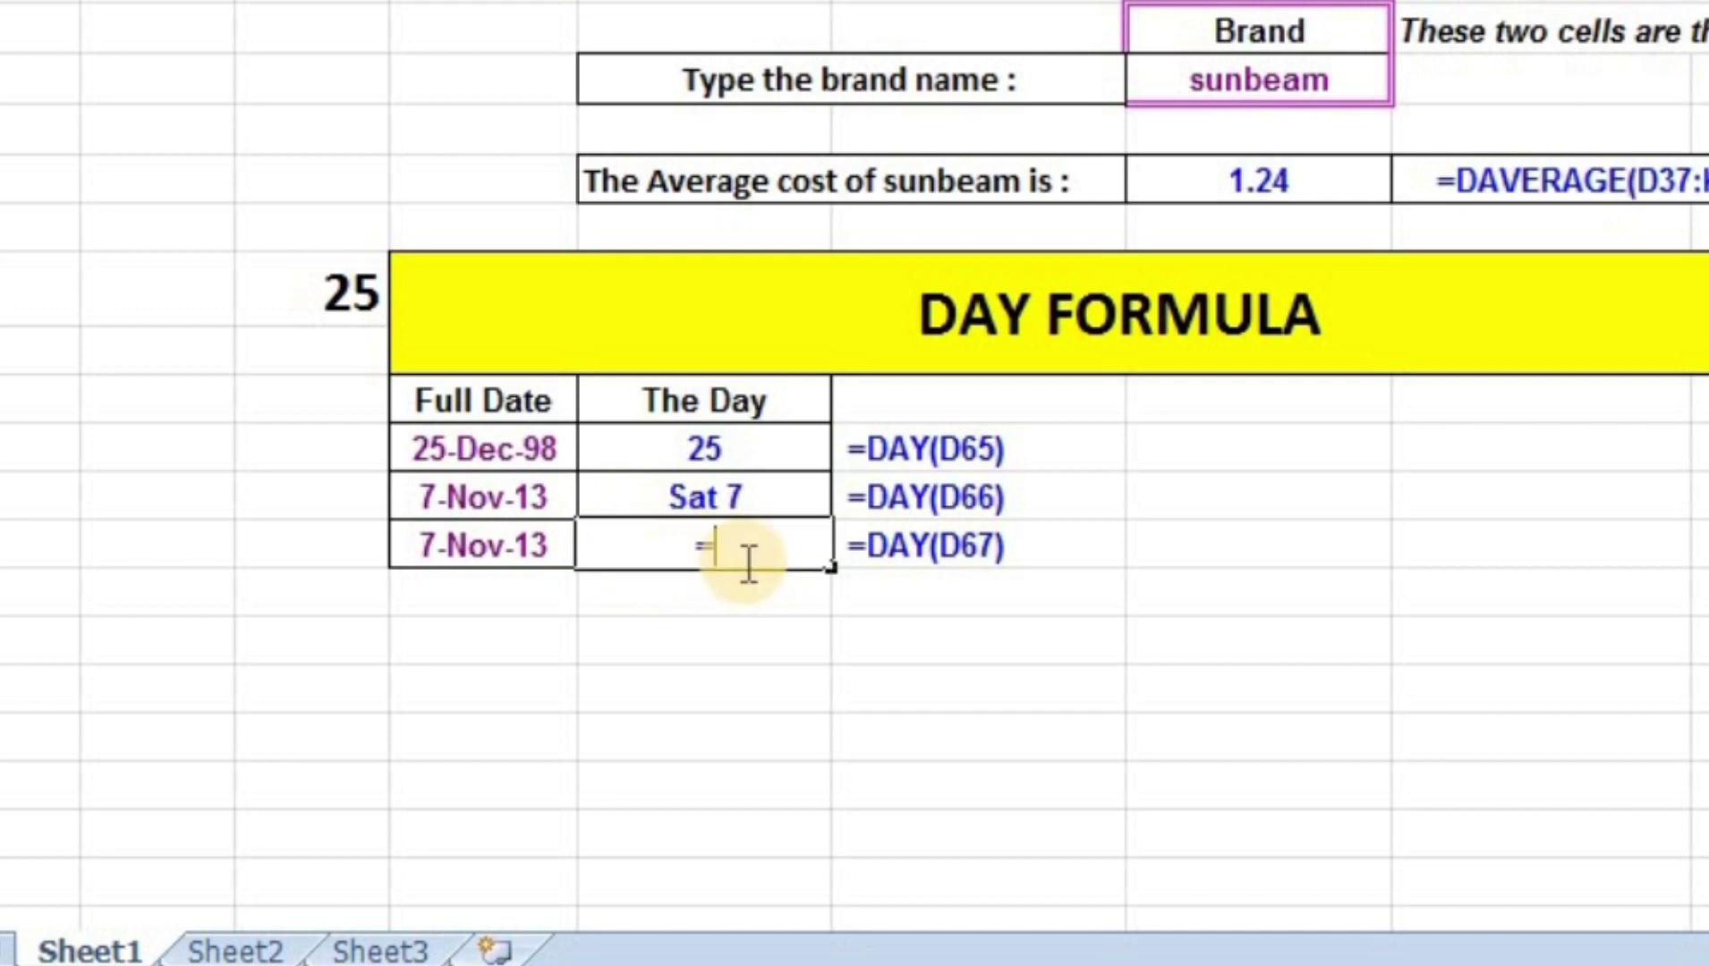
type("DAY")
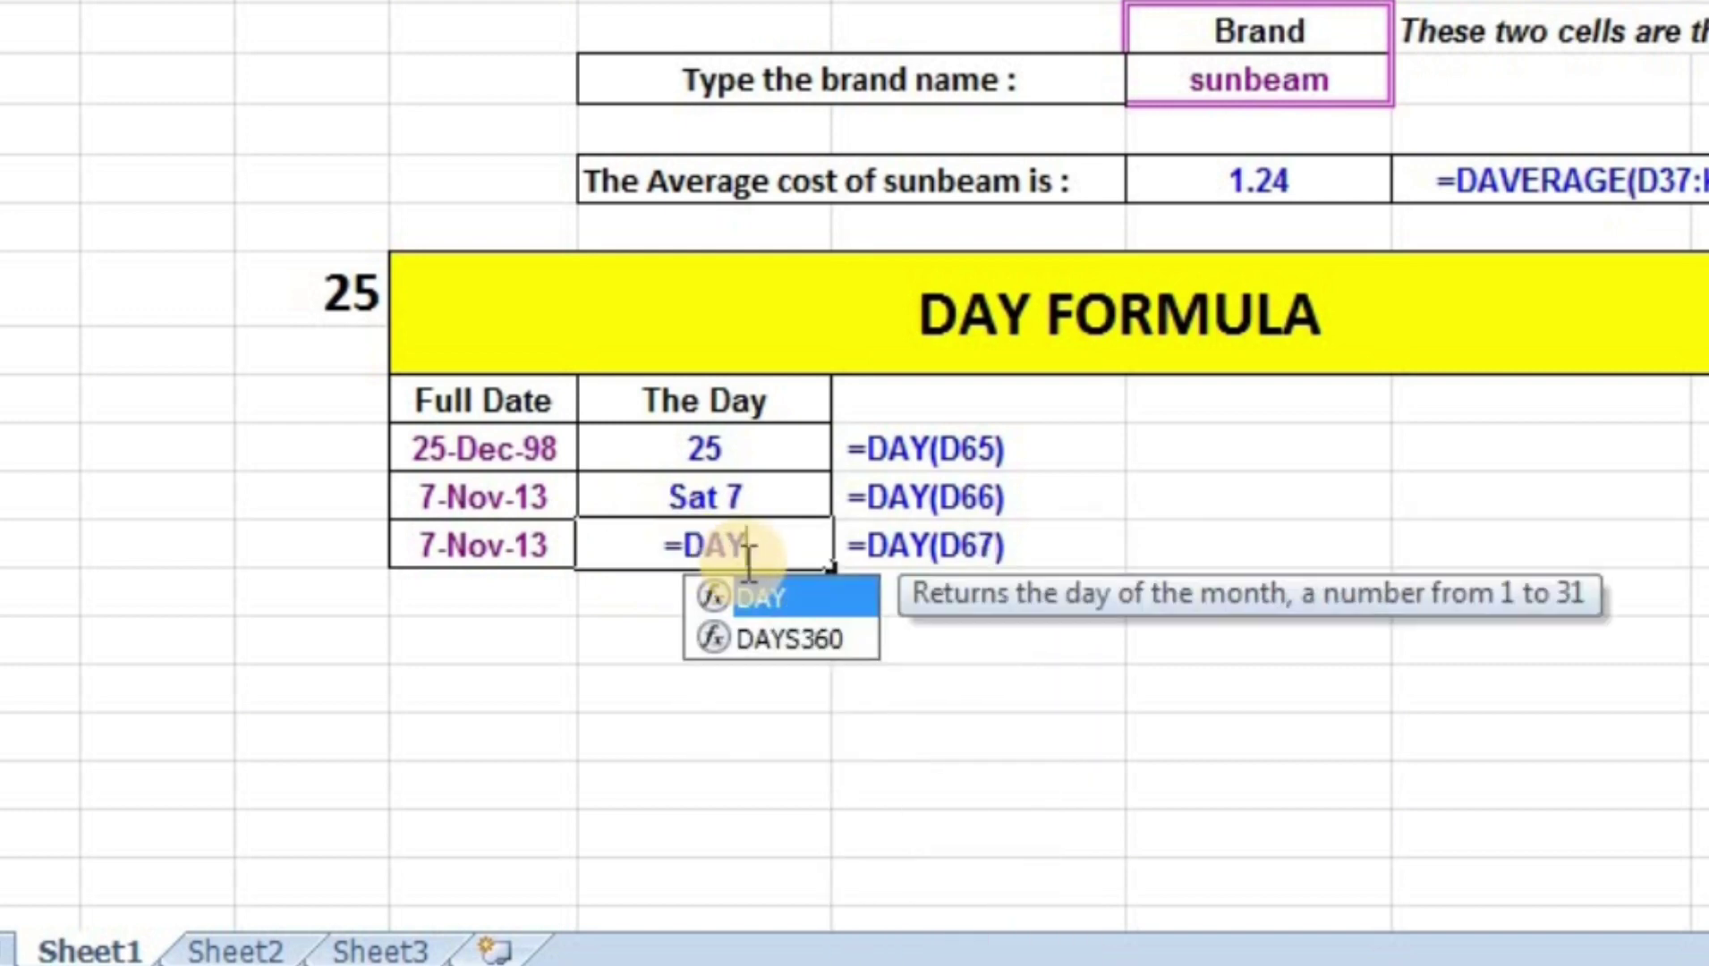
type("(")
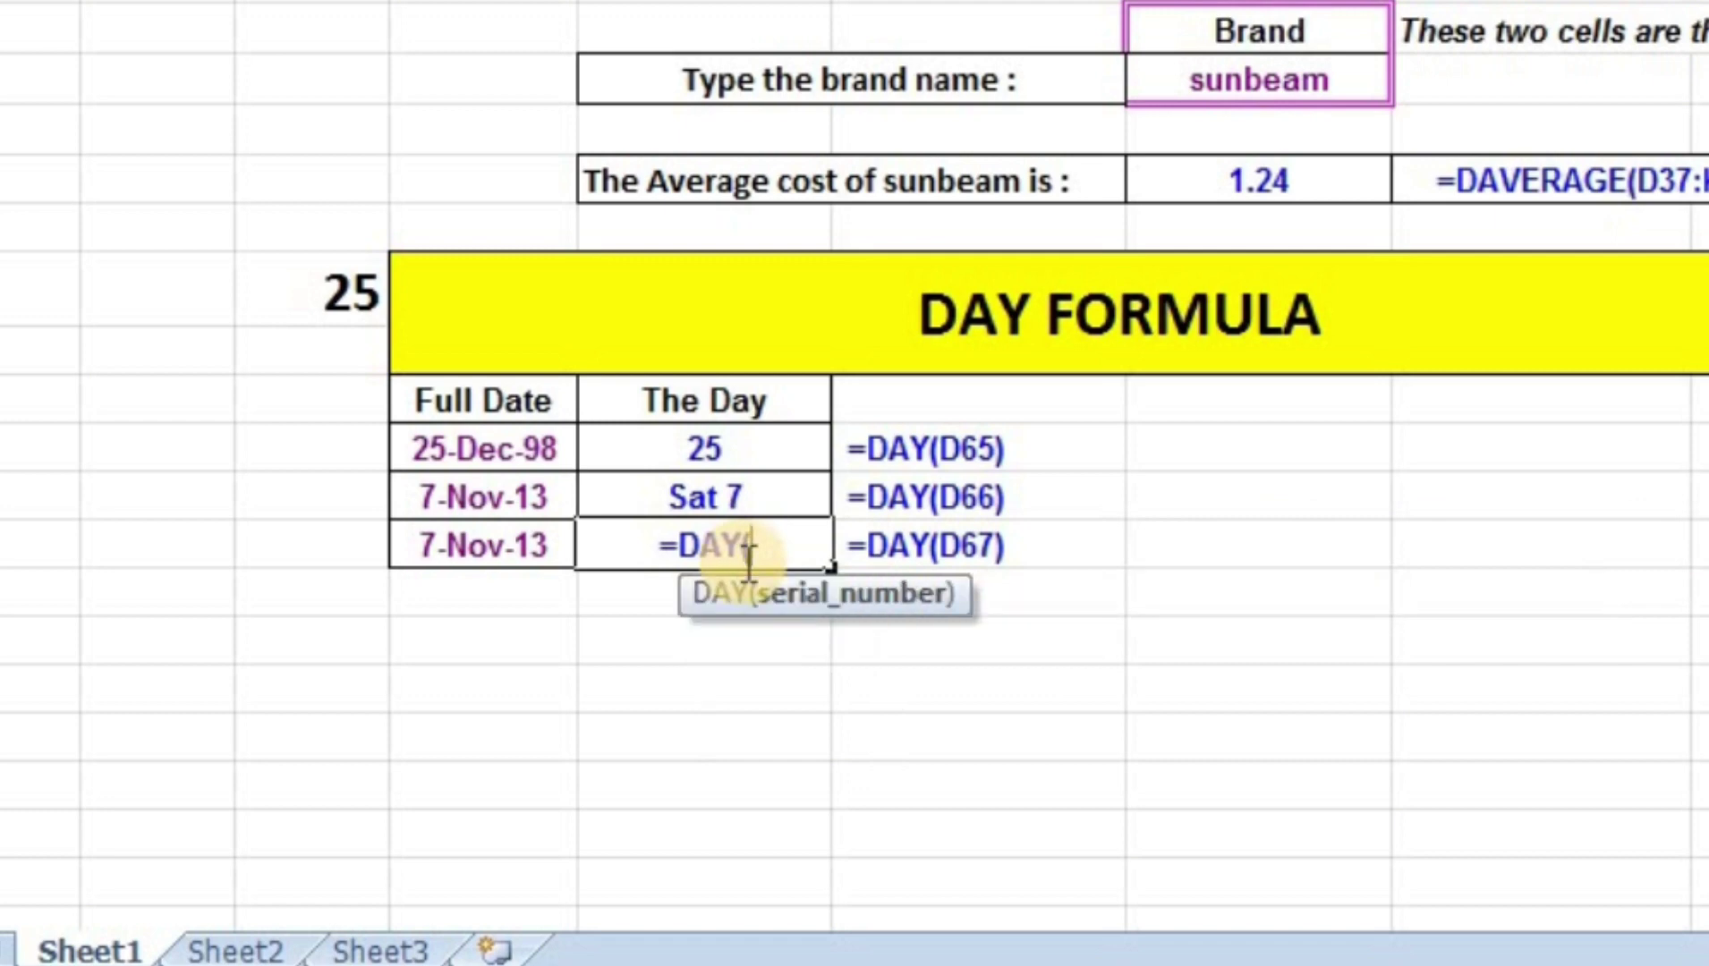
left_click(541, 541)
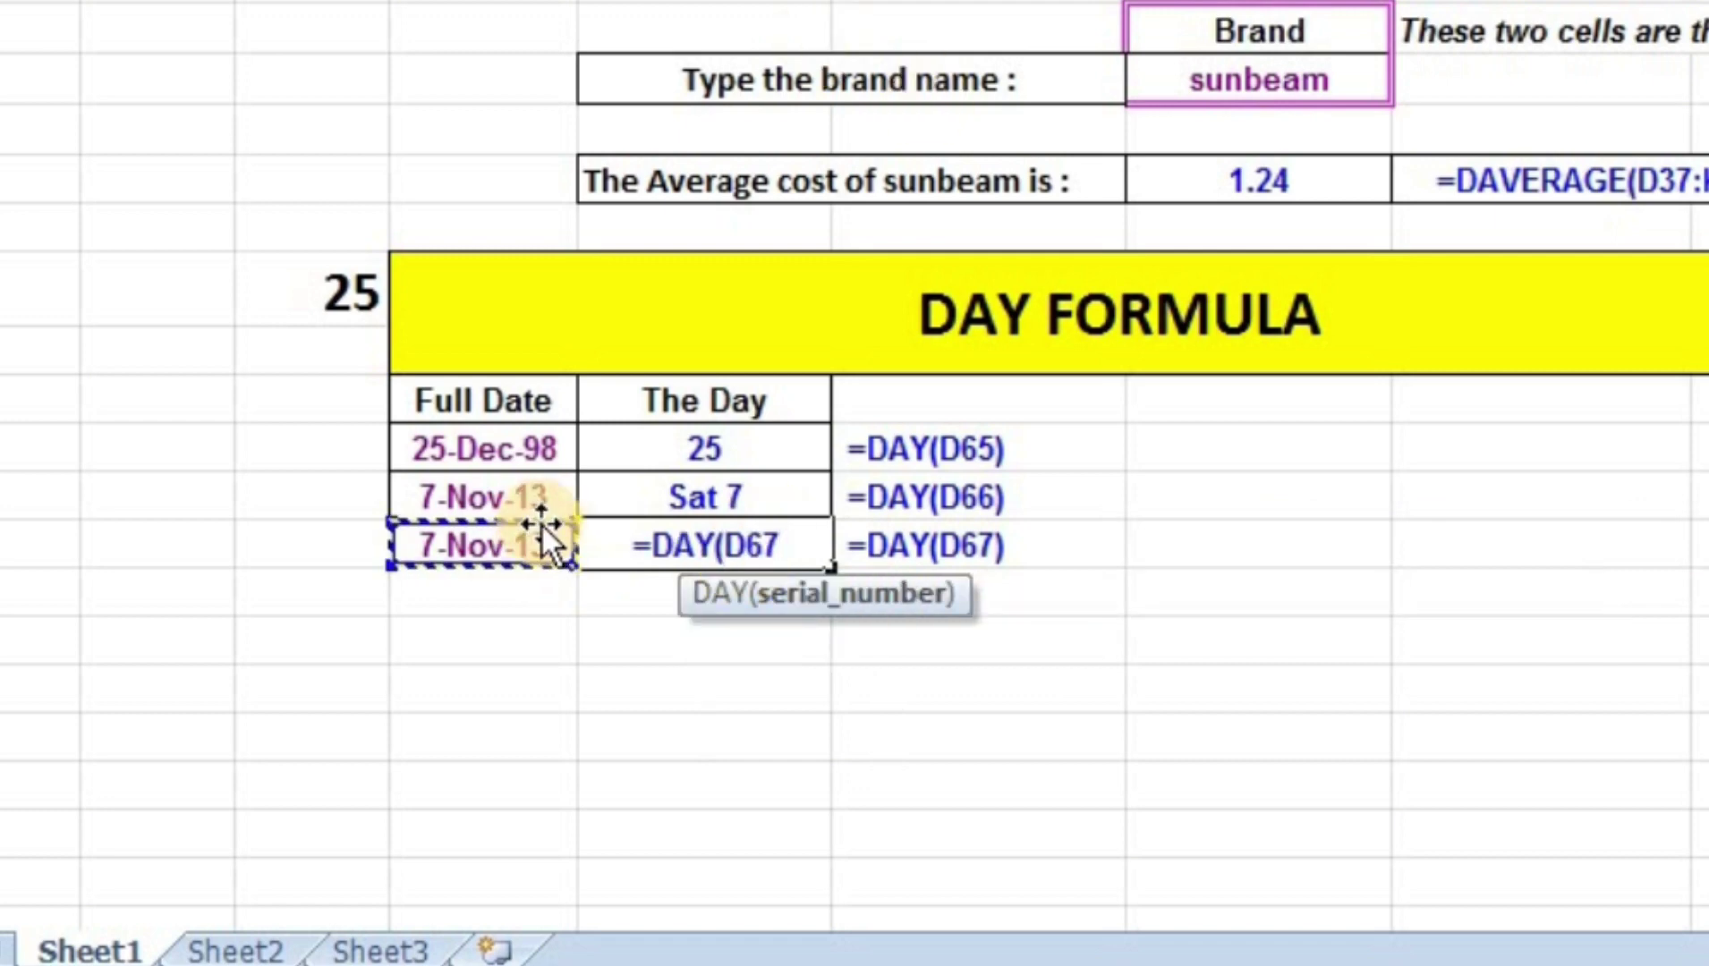
type(")")
key("Return")
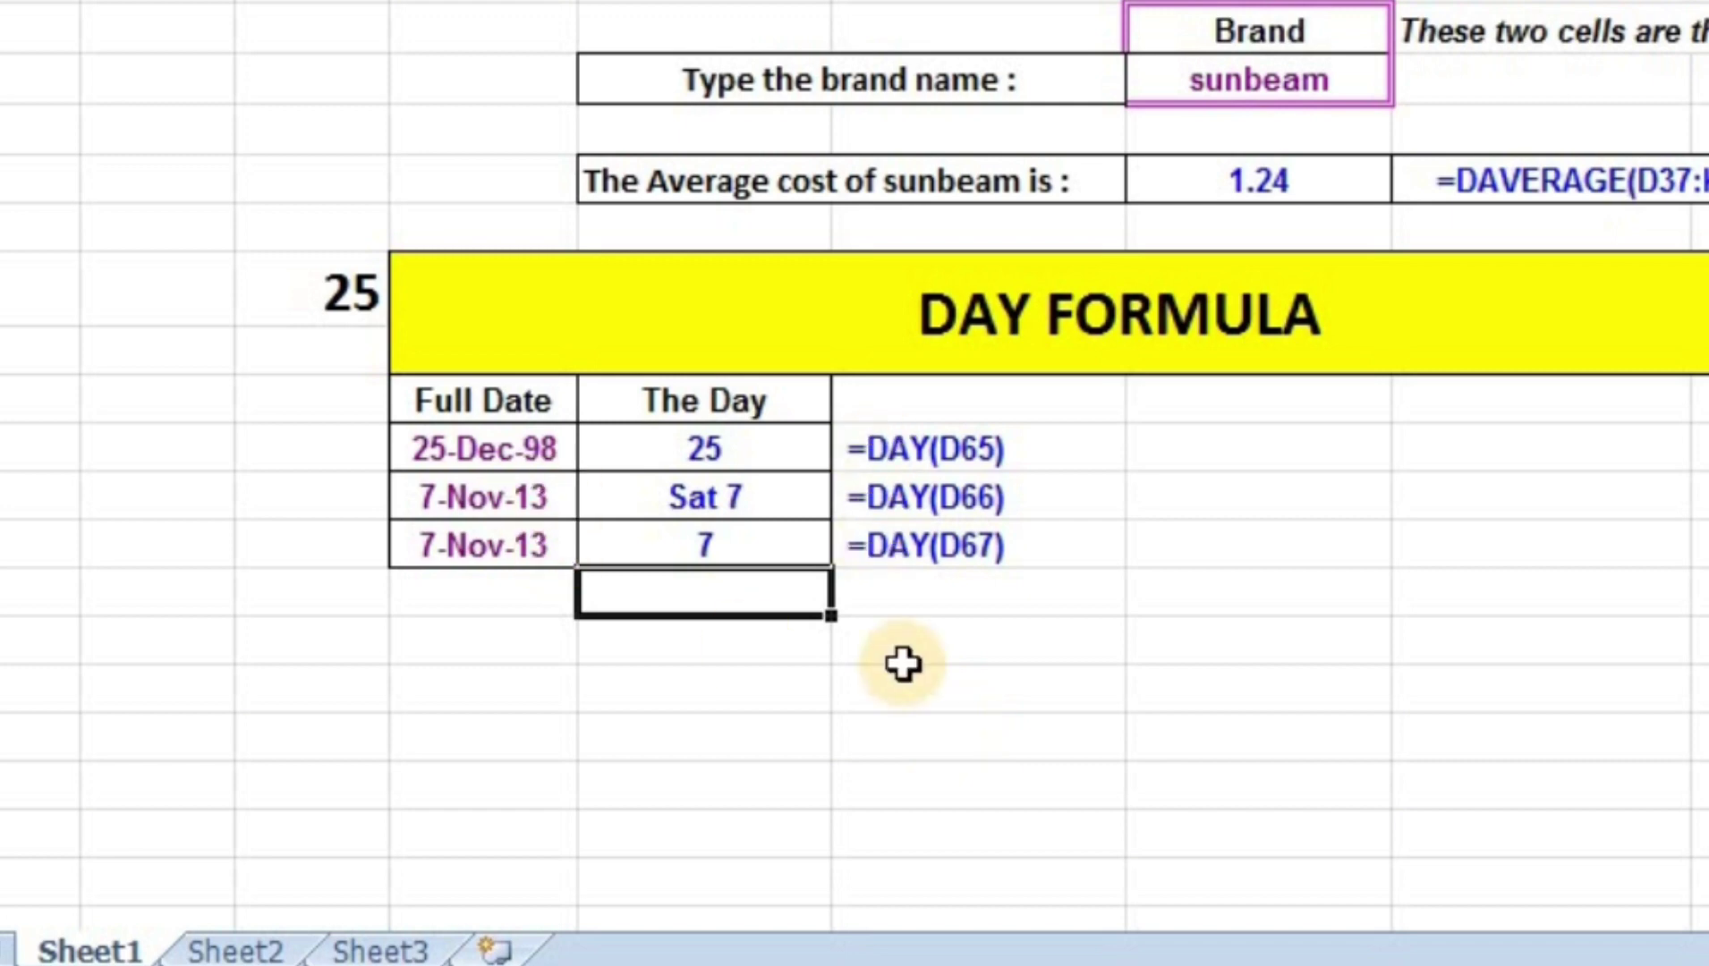
left_click(1119, 626)
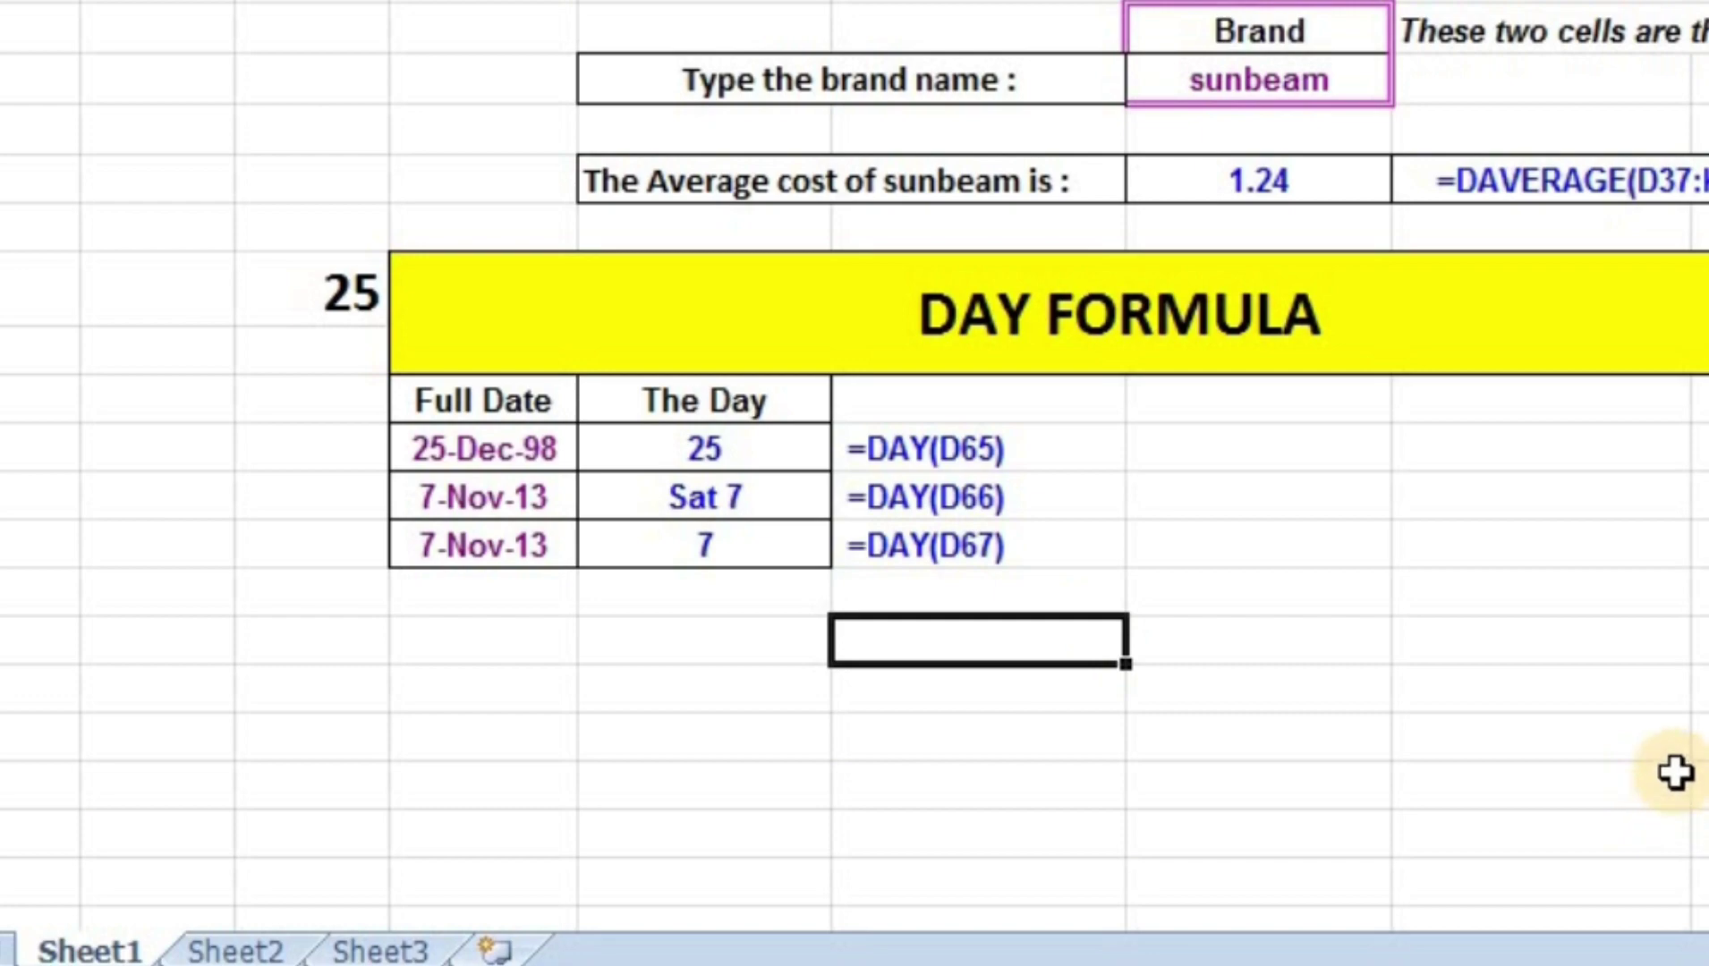
Enter HORIZON in criterion cell G58 (average cost becomes 1.44) and dismiss the colour-scheme warning
scroll(943, 783, "up", 1)
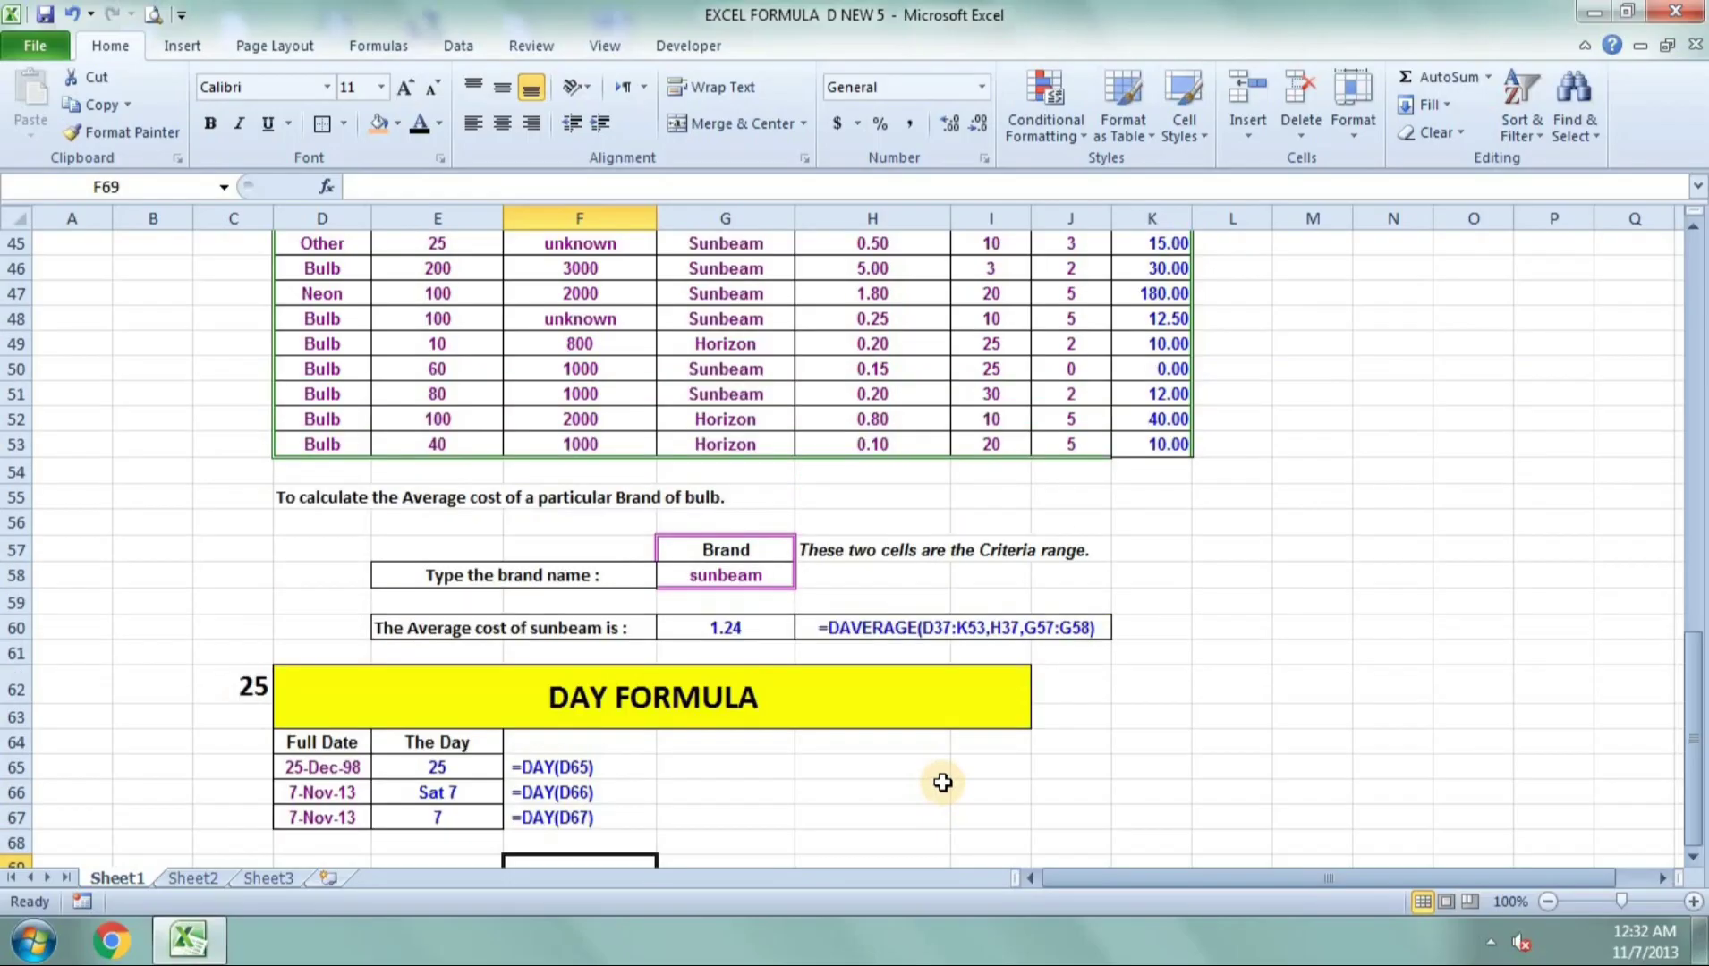
scroll(943, 783, "up", 1)
left_click(751, 656)
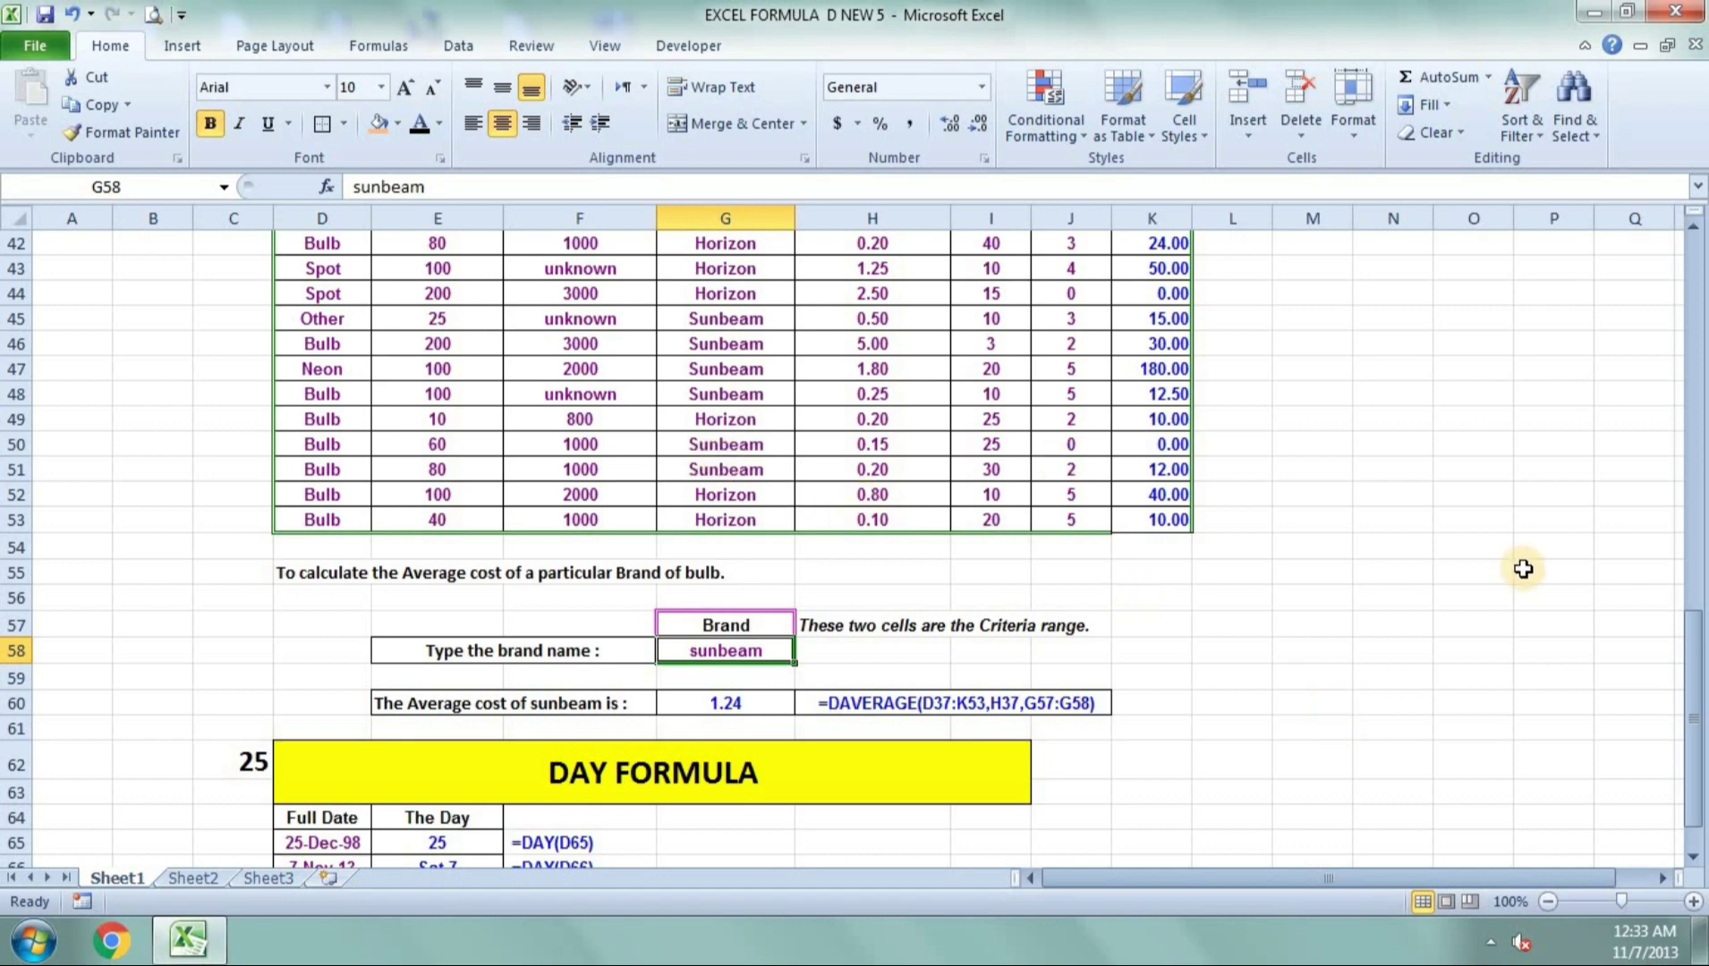
type("HO")
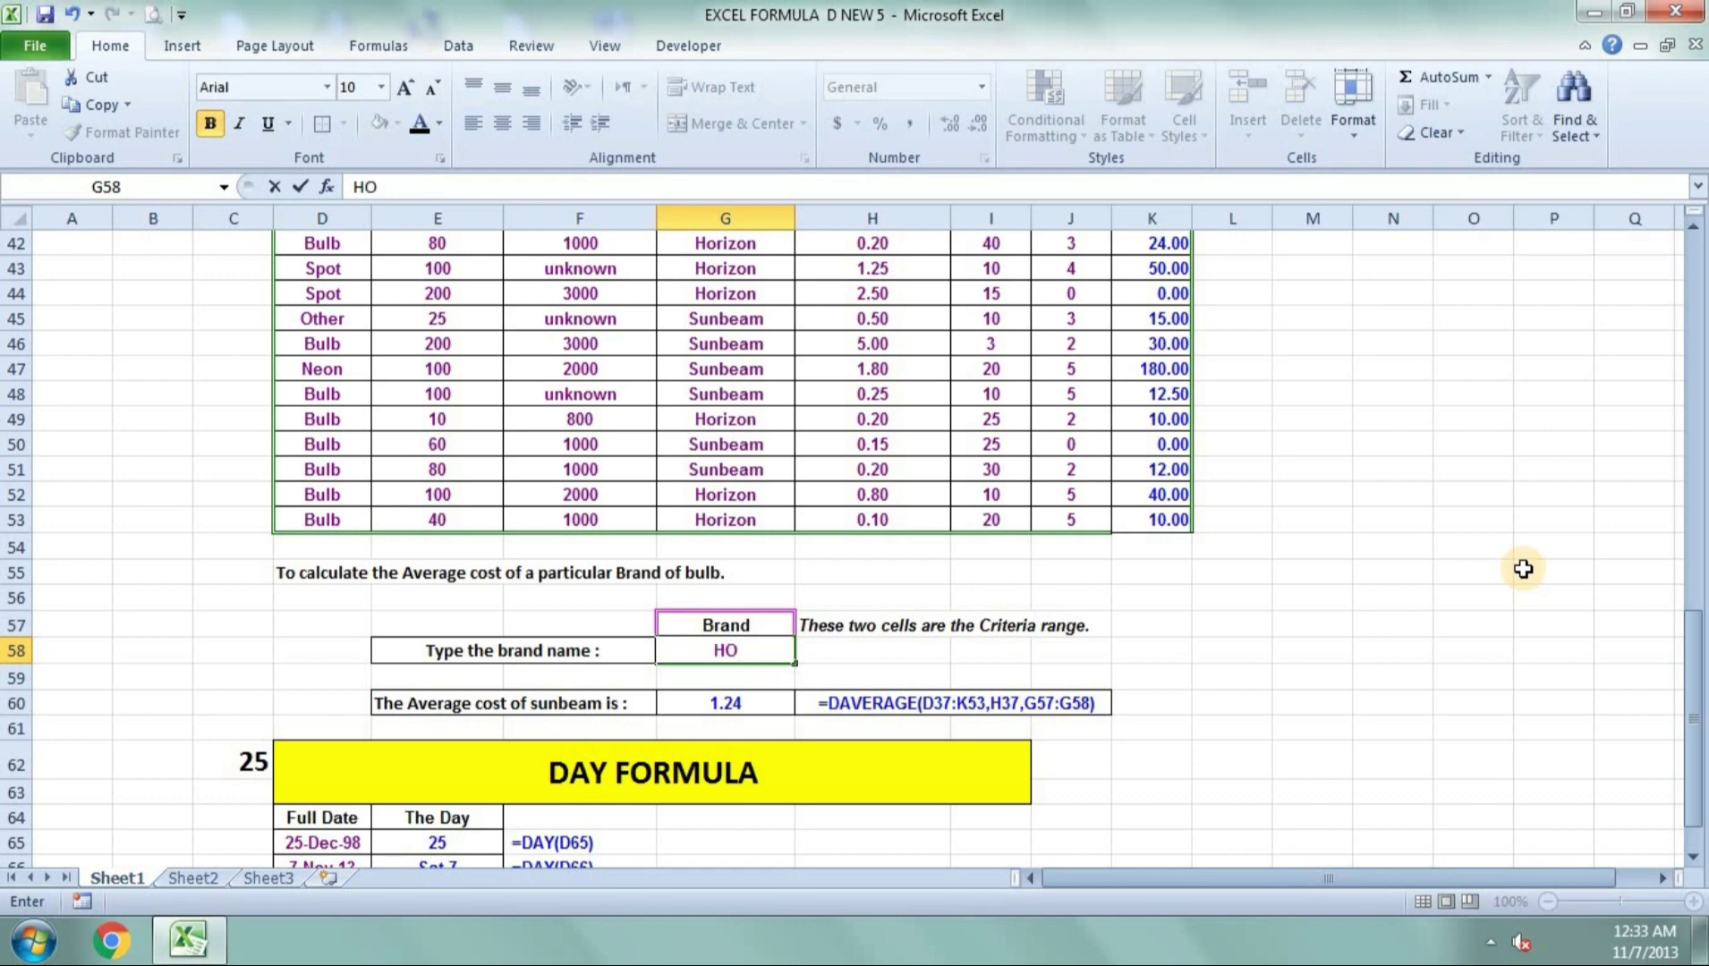
type("R")
type("I")
type("Z")
type("ON")
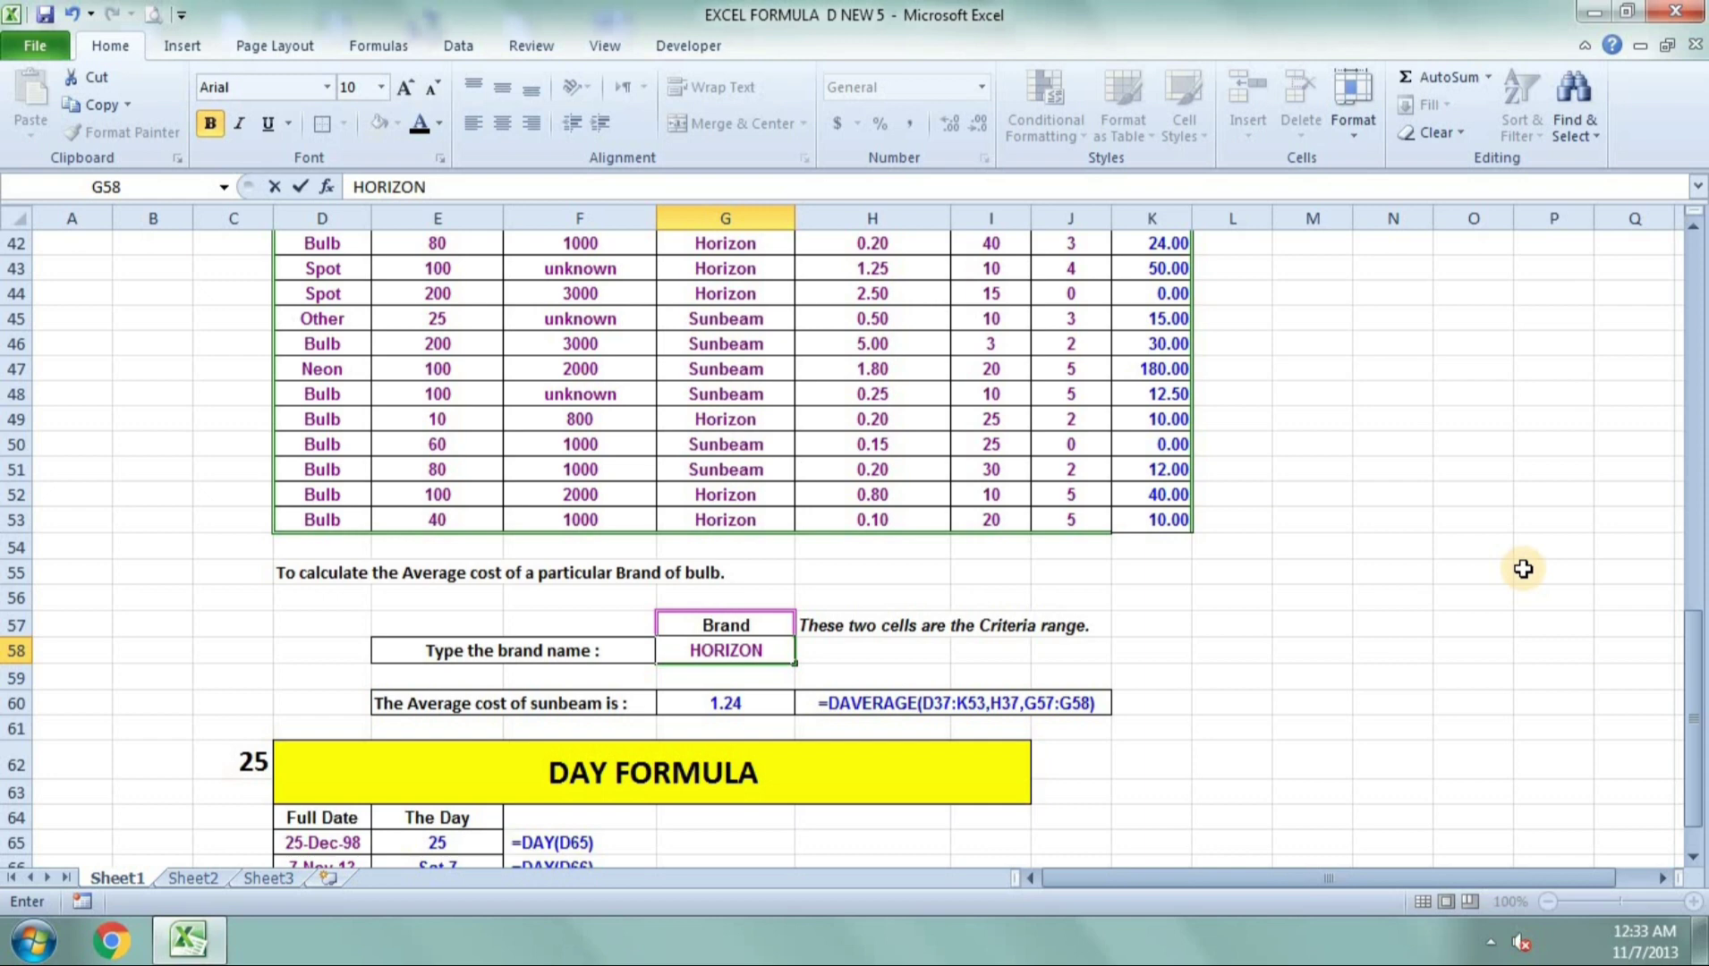
key("Return")
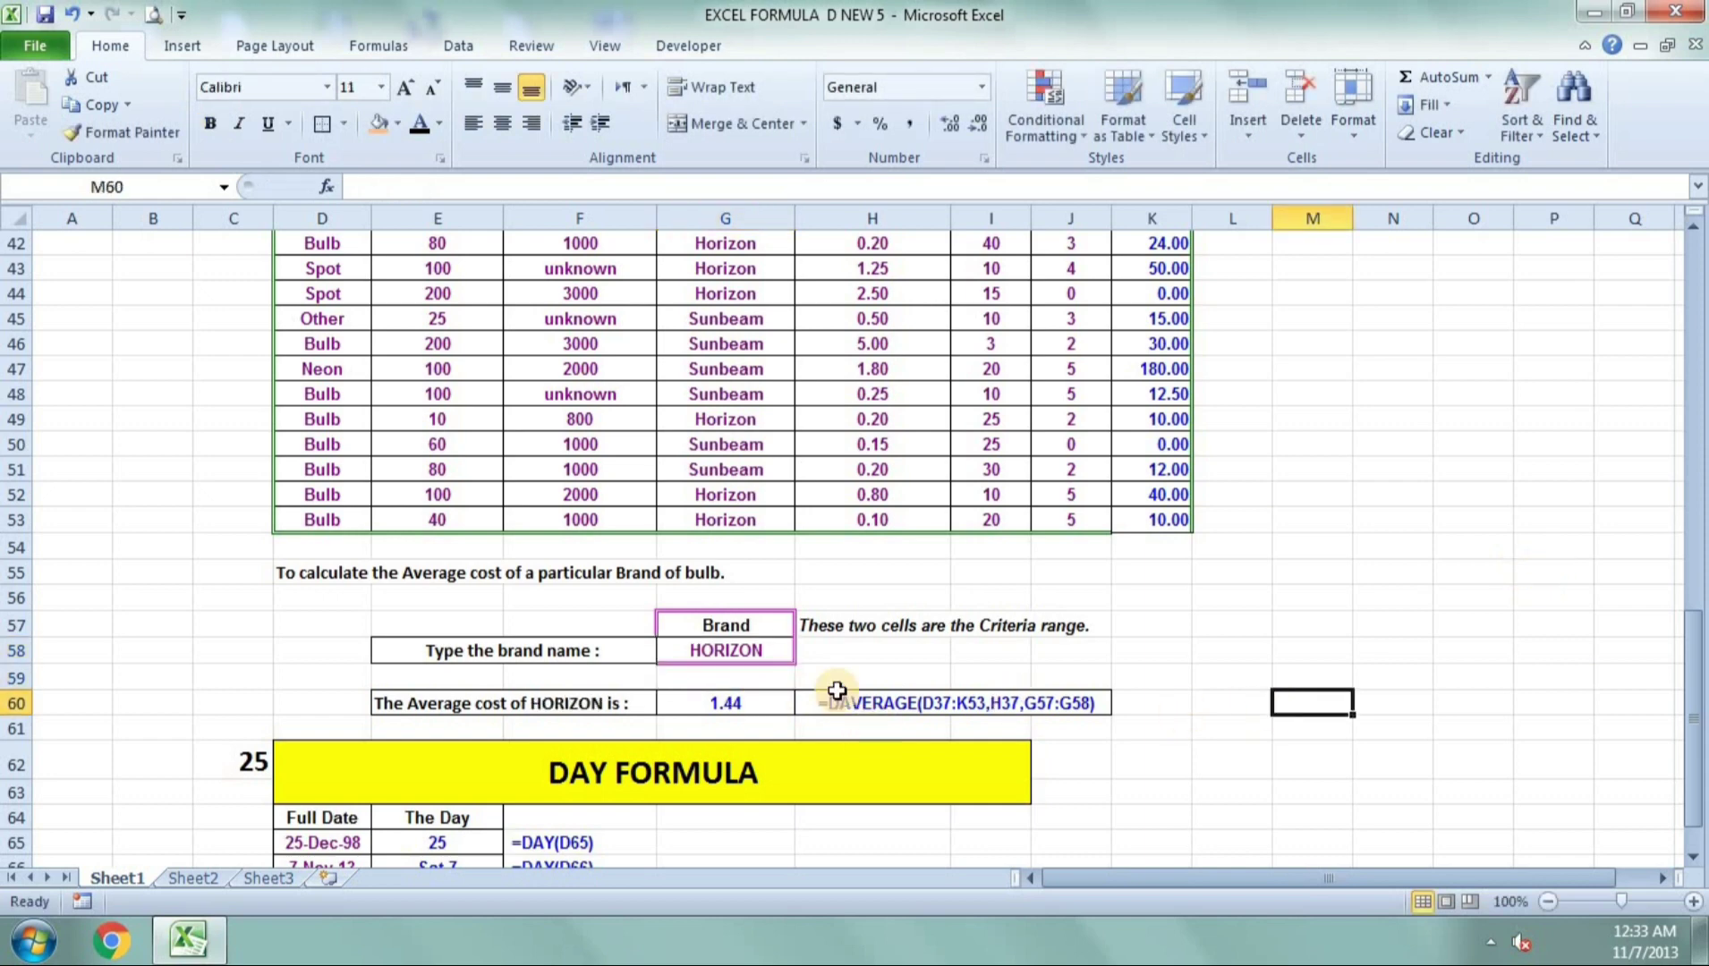
left_click(772, 654)
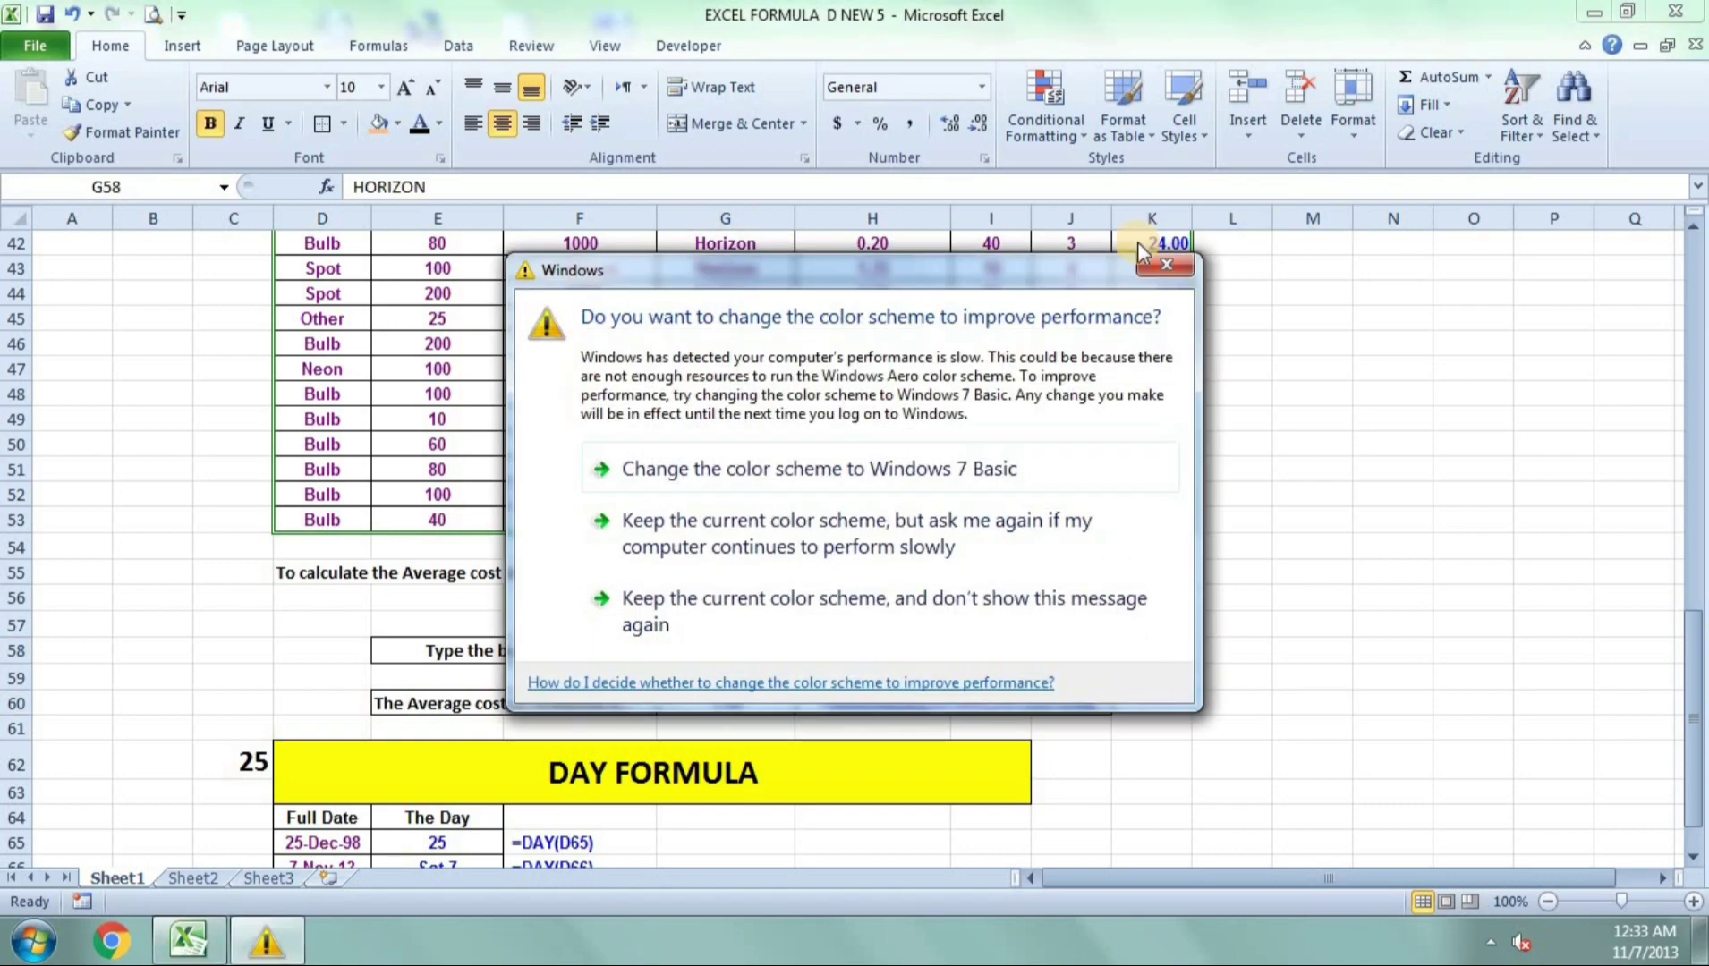
left_click(1138, 268)
Scroll back up to the (D) NEW 5 FORMULA title and expand the hidden system-tray icons
scroll(1373, 718, "up", 2)
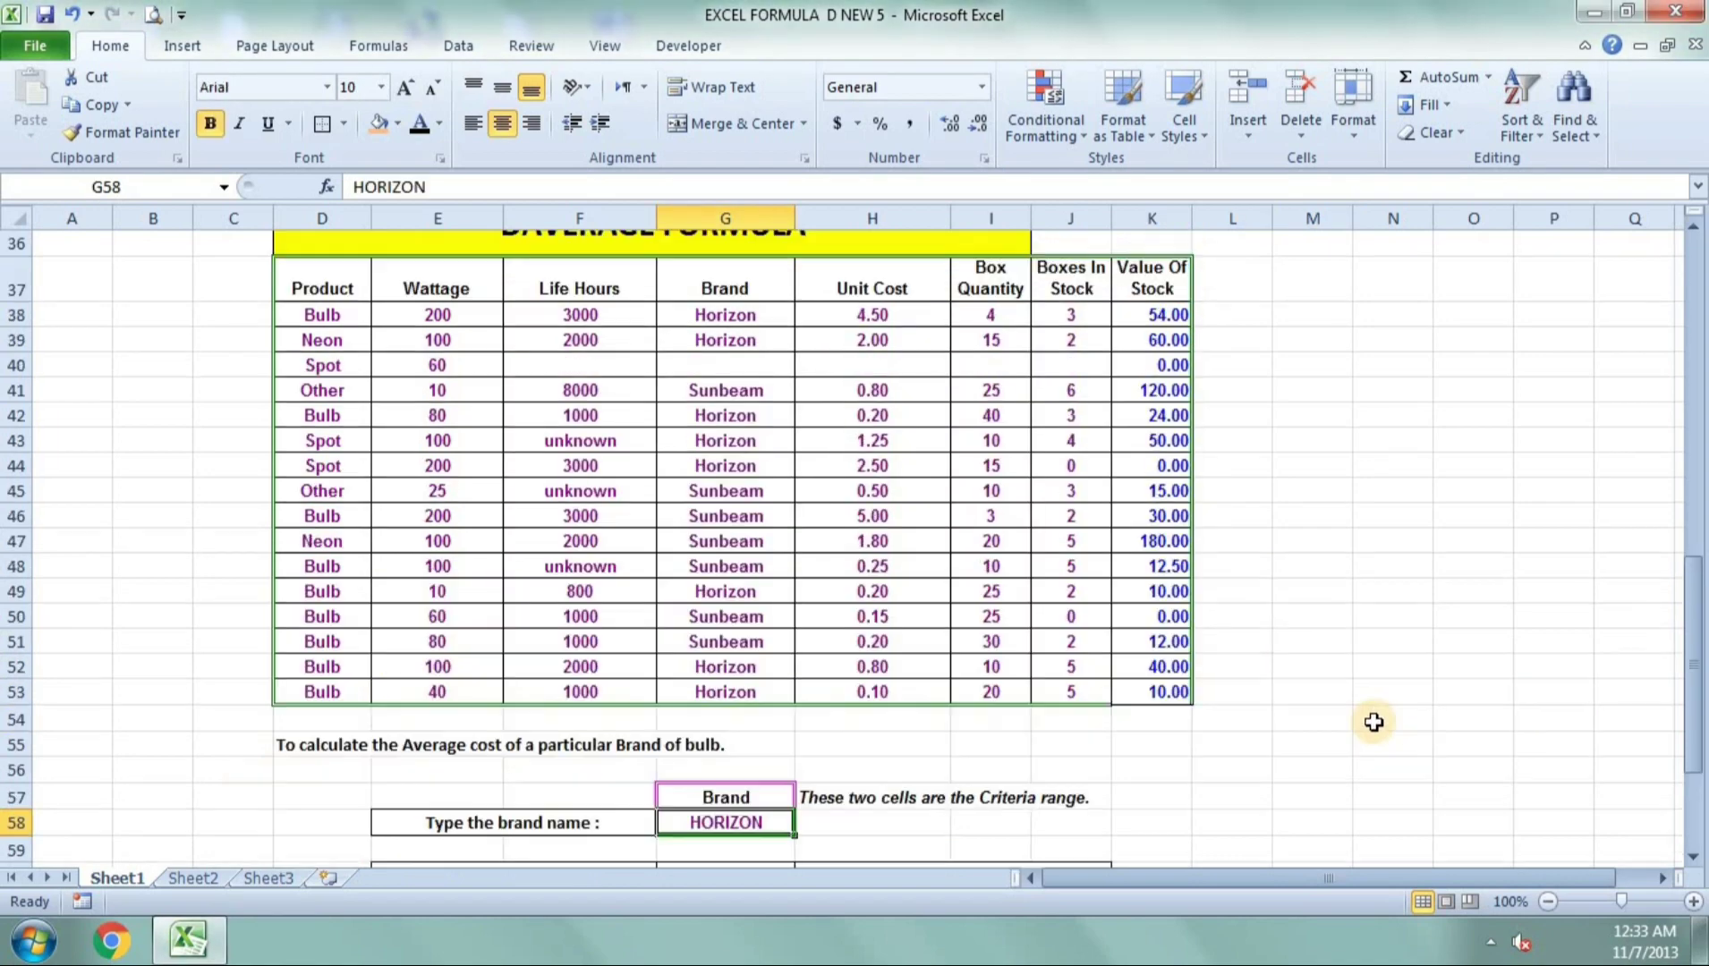
scroll(1374, 718, "up", 2)
scroll(1375, 718, "up", 2)
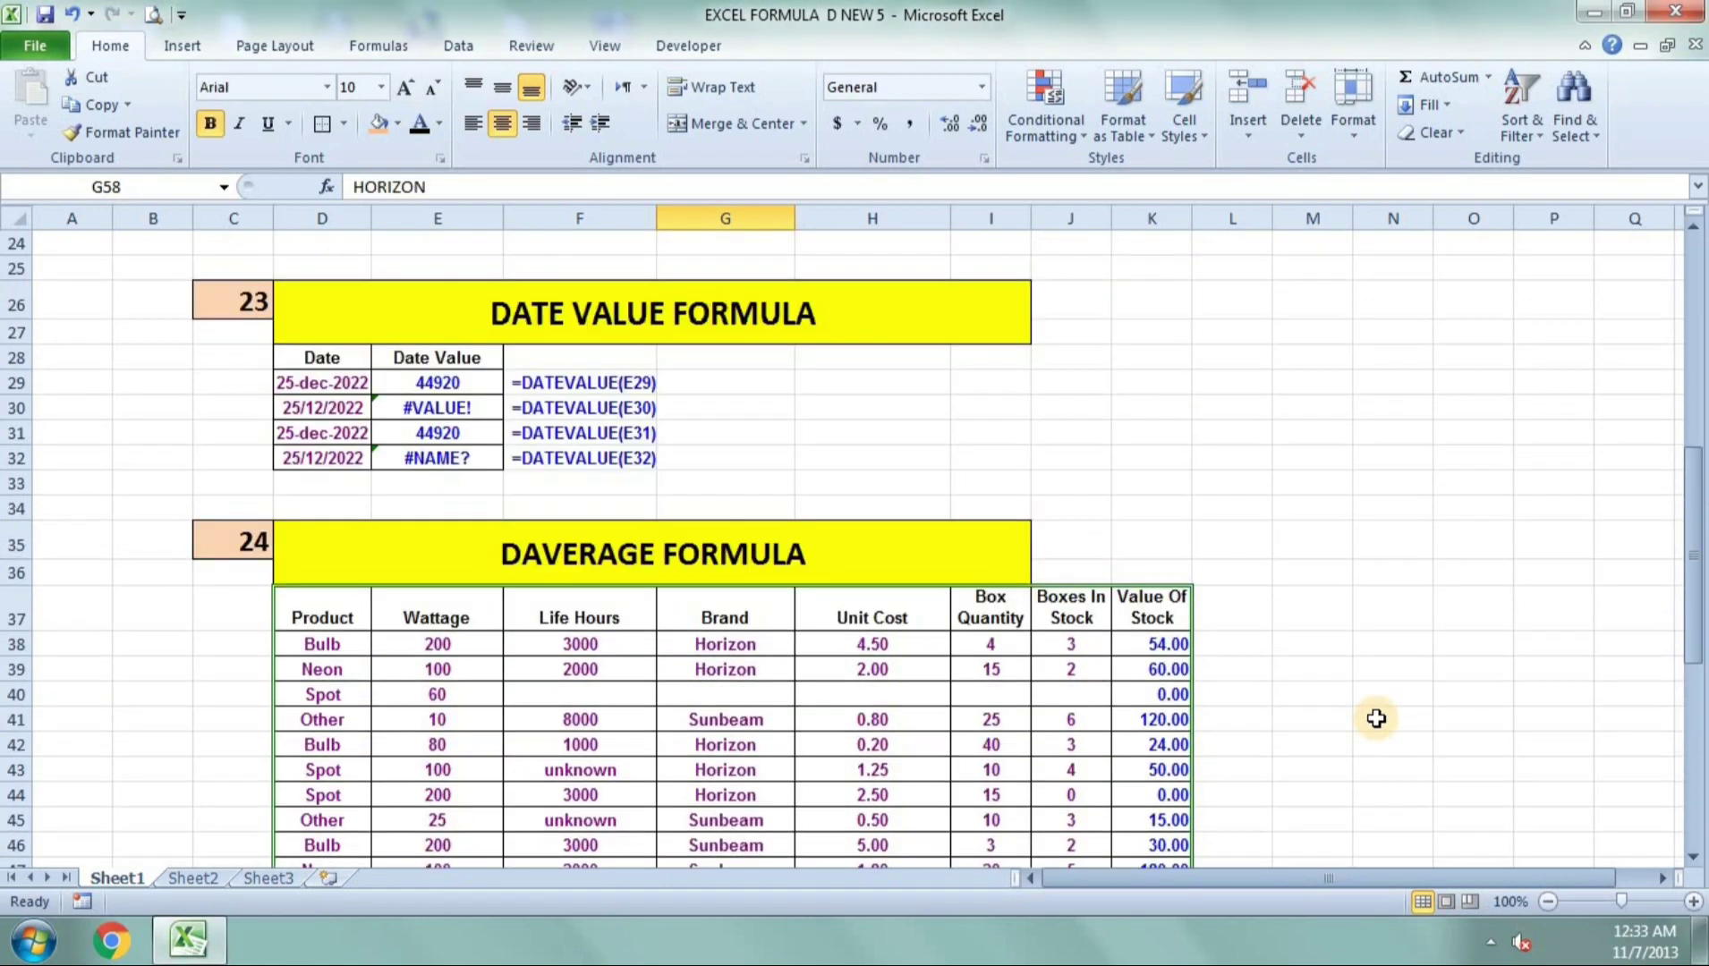
scroll(1375, 718, "up", 3)
scroll(1375, 719, "up", 3)
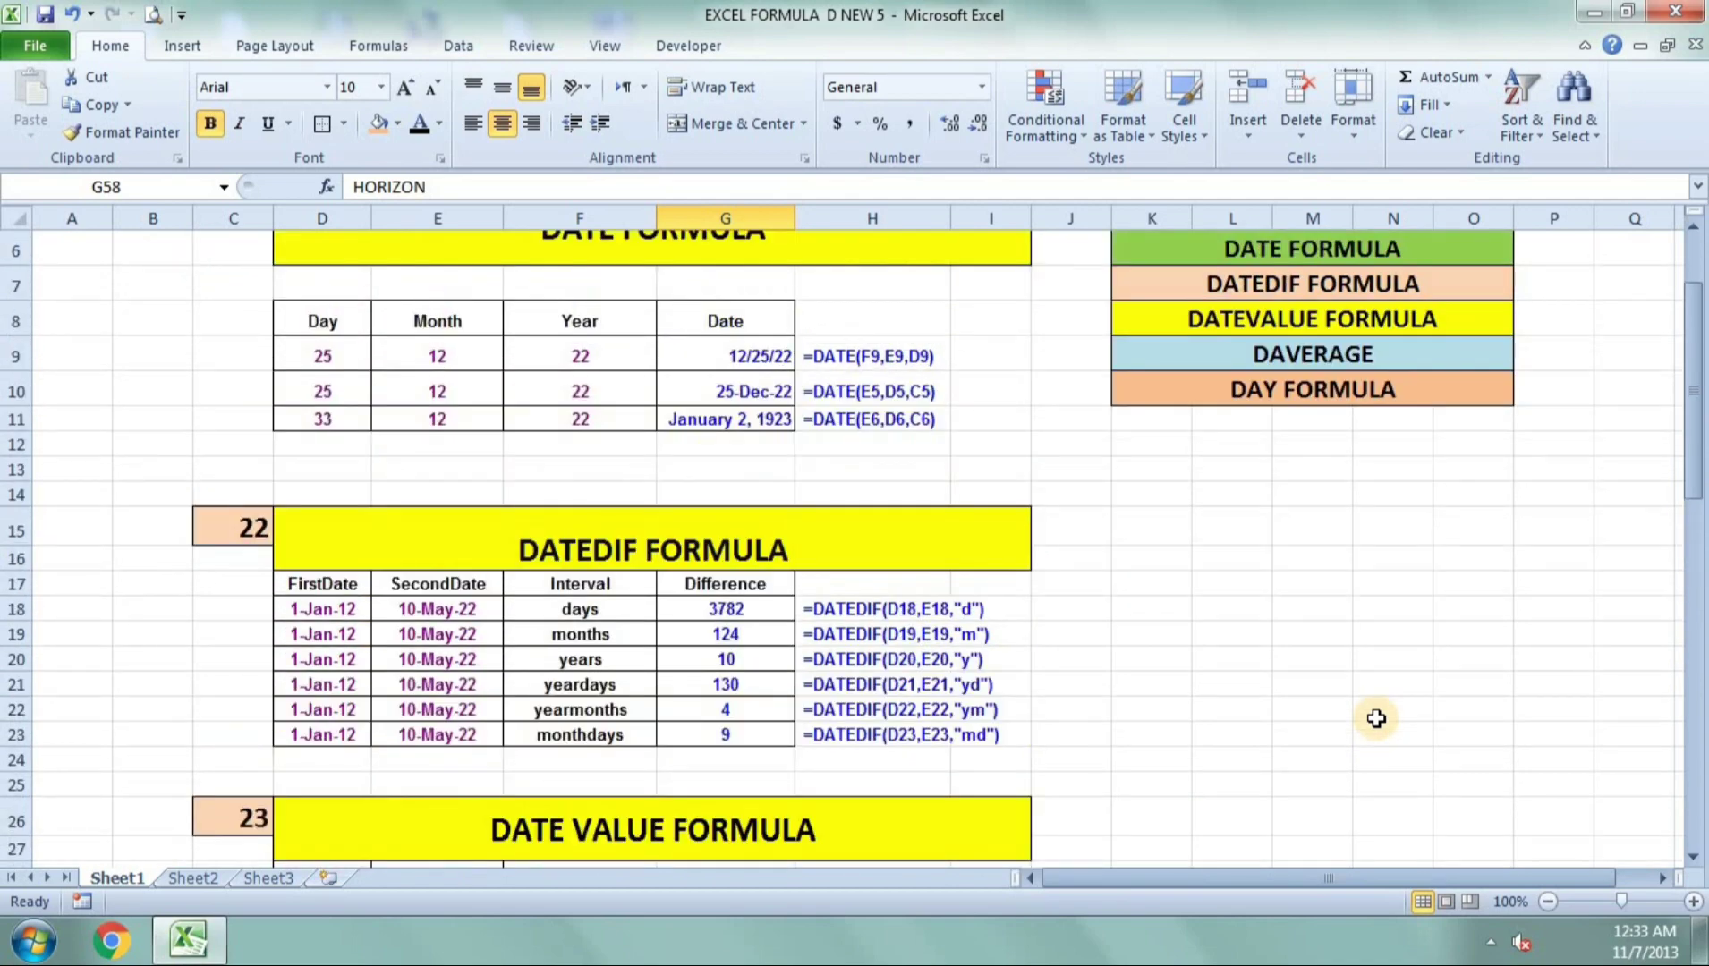
scroll(1375, 718, "up", 2)
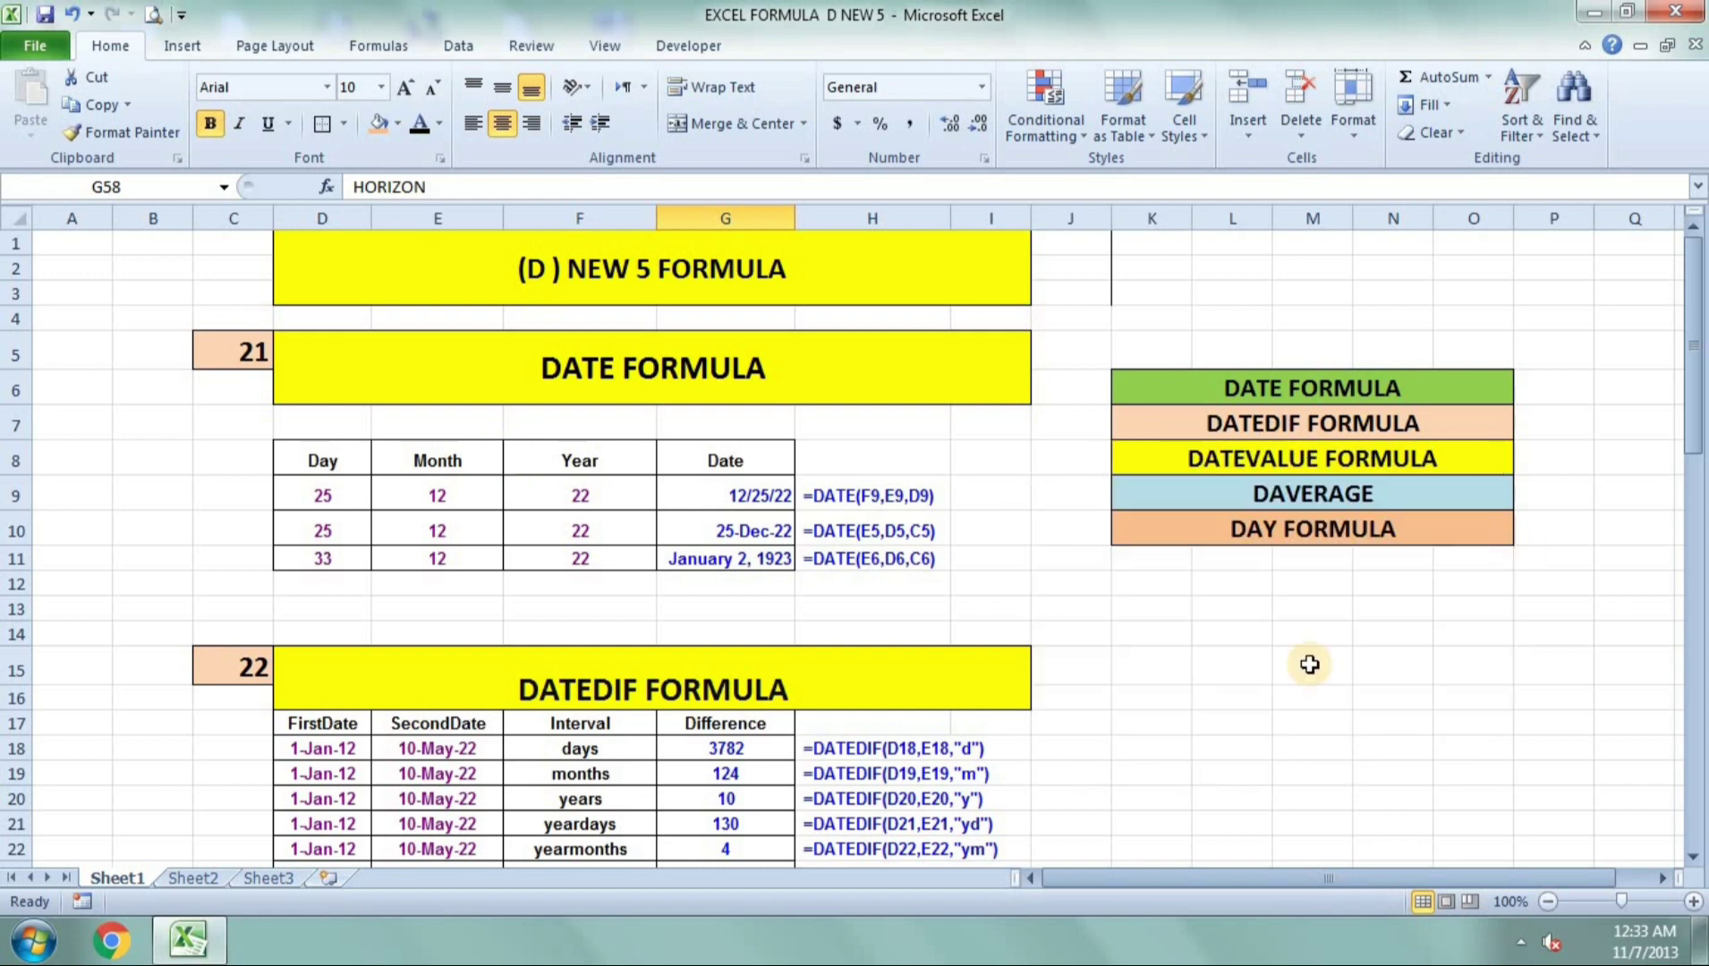
left_click(1519, 942)
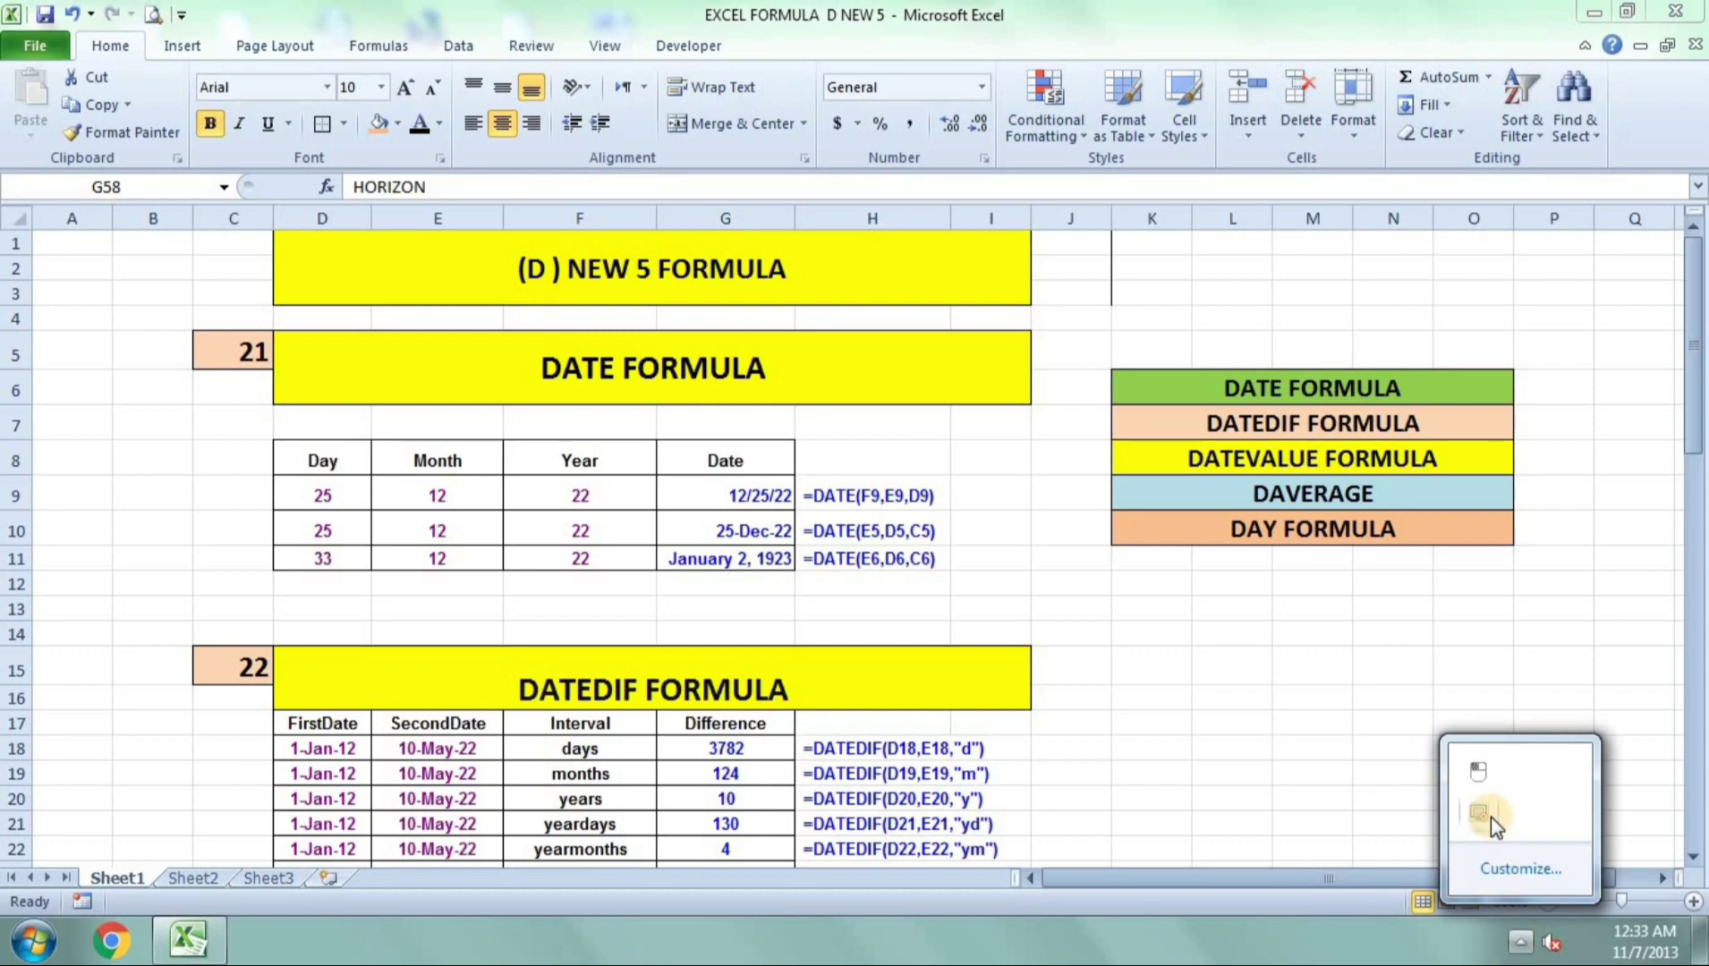